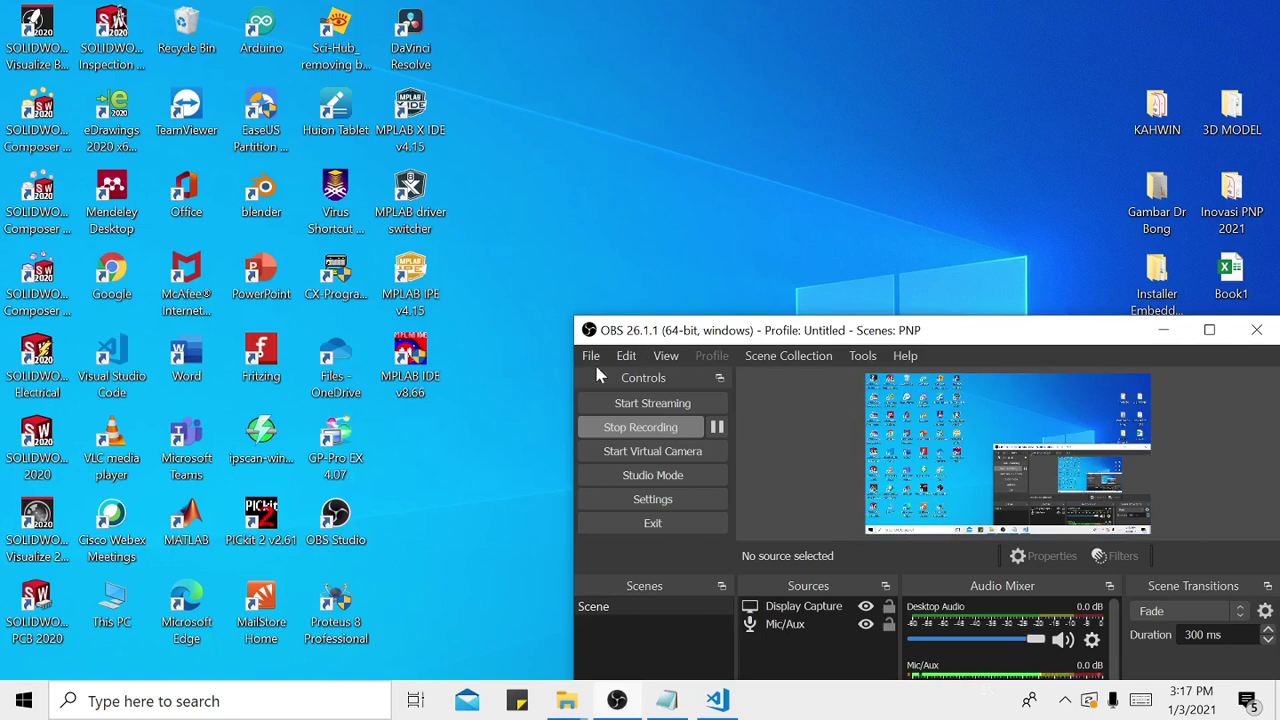
# - Switch to MPLAB IDE and place the untitled project window in the workspace's upper-left corner, stretched to nearly full height
pyautogui.click(1163, 330)
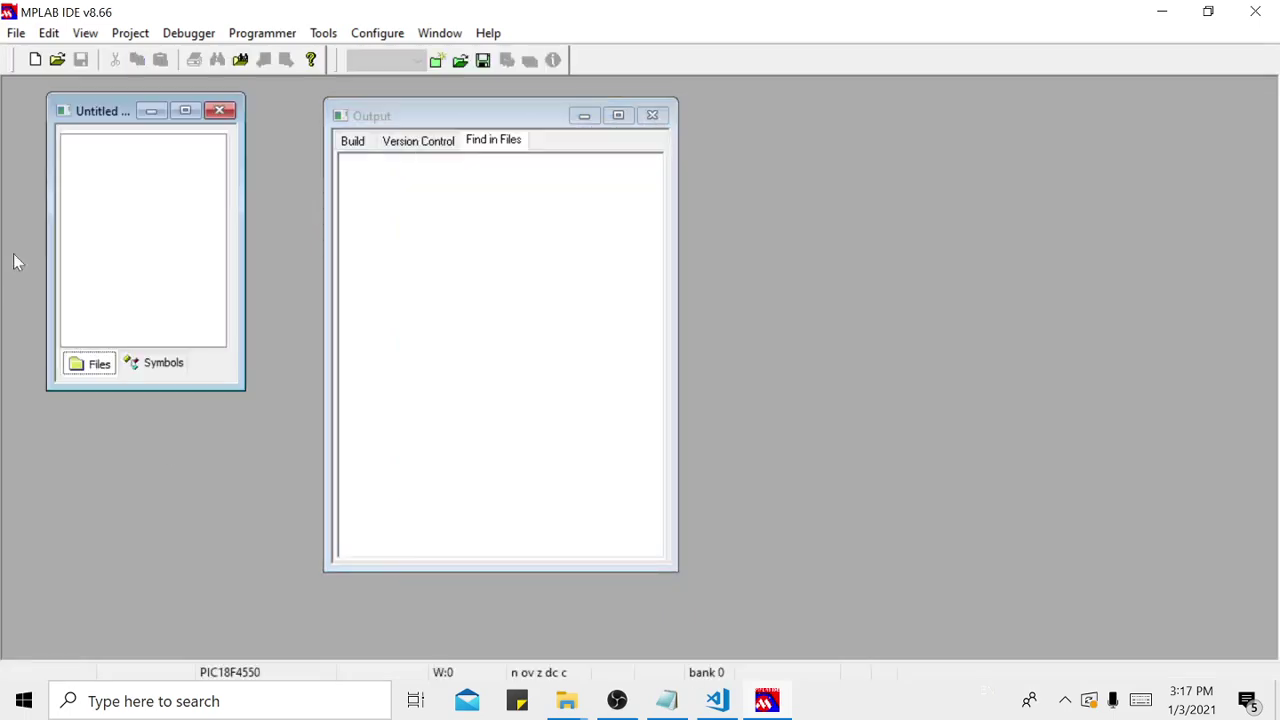
pyautogui.moveTo(115, 104); pyautogui.dragTo(72, 94)
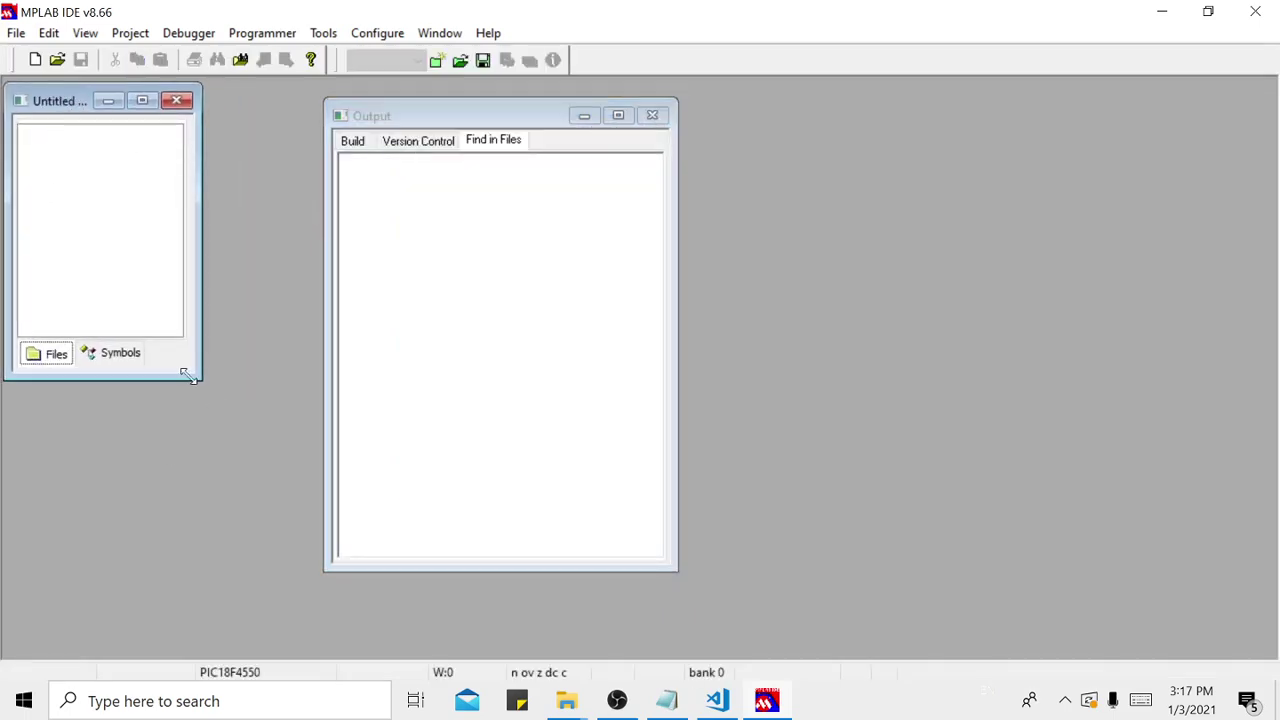
pyautogui.moveTo(187, 374); pyautogui.dragTo(203, 645)
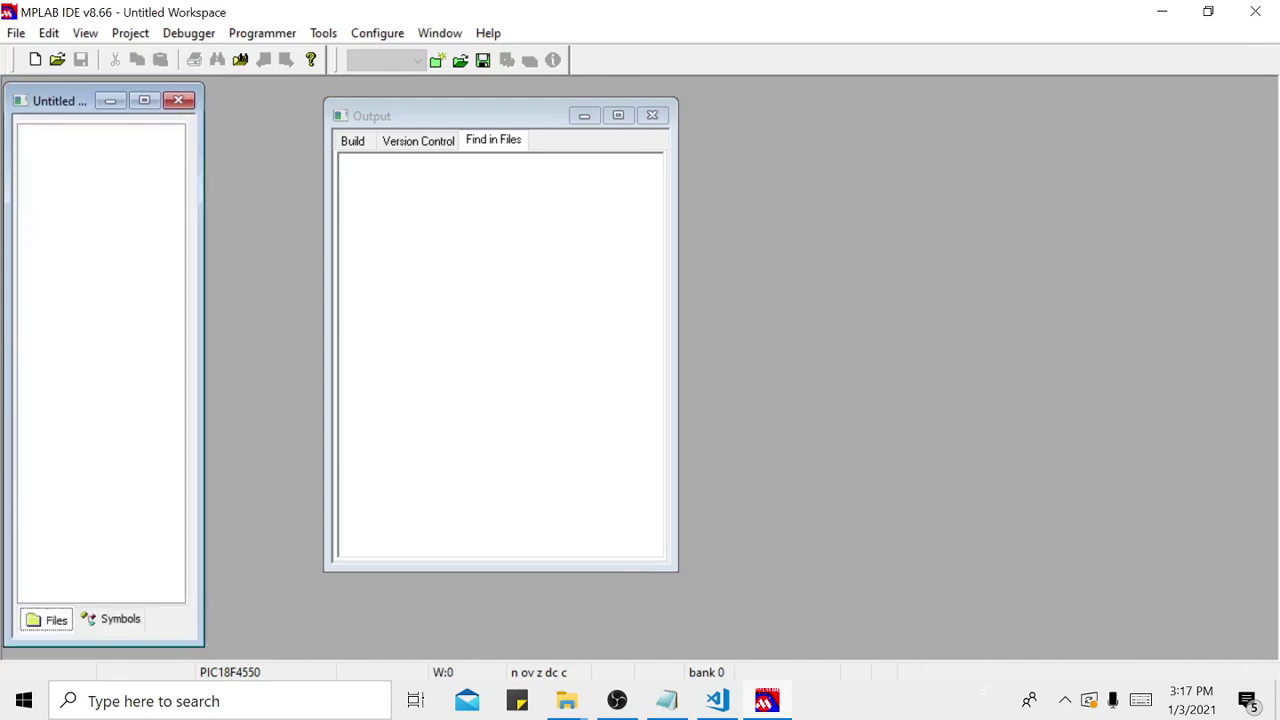
# - Start a new project with the Project Wizard, using the PIC18F45K22 device and the Microchip XC8 Toolsuite
pyautogui.click(131, 33)
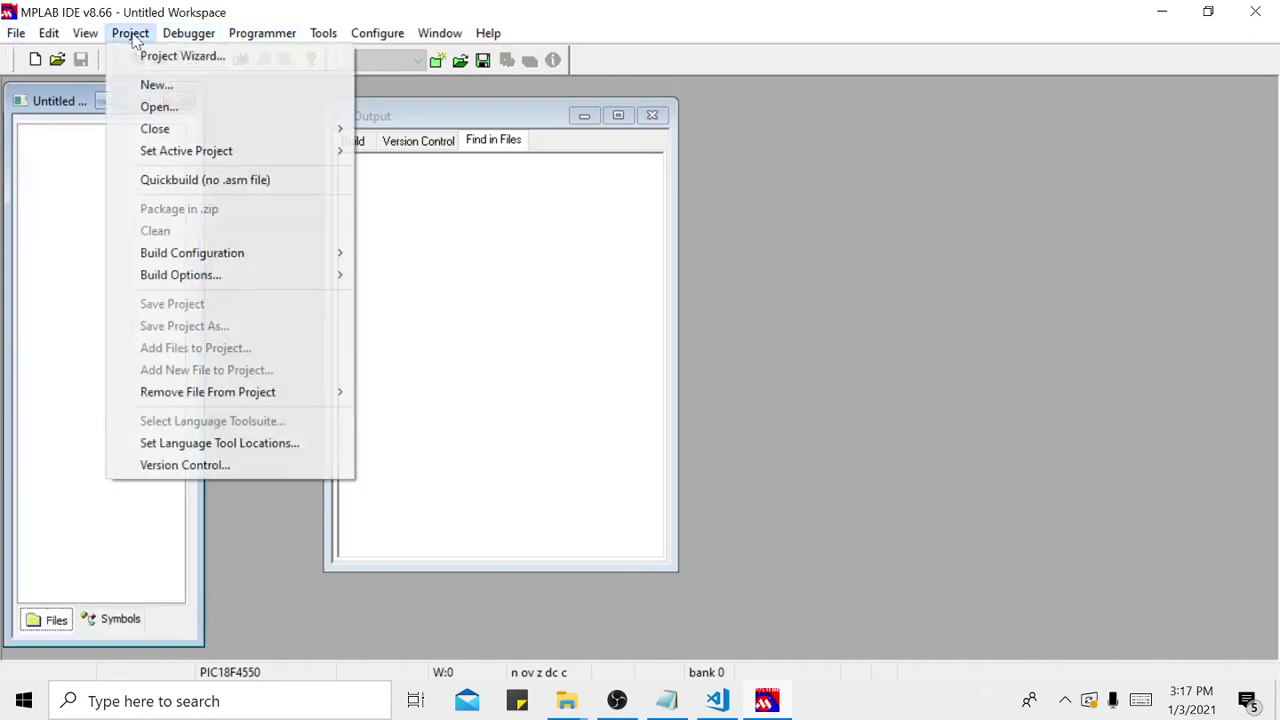
pyautogui.click(160, 56)
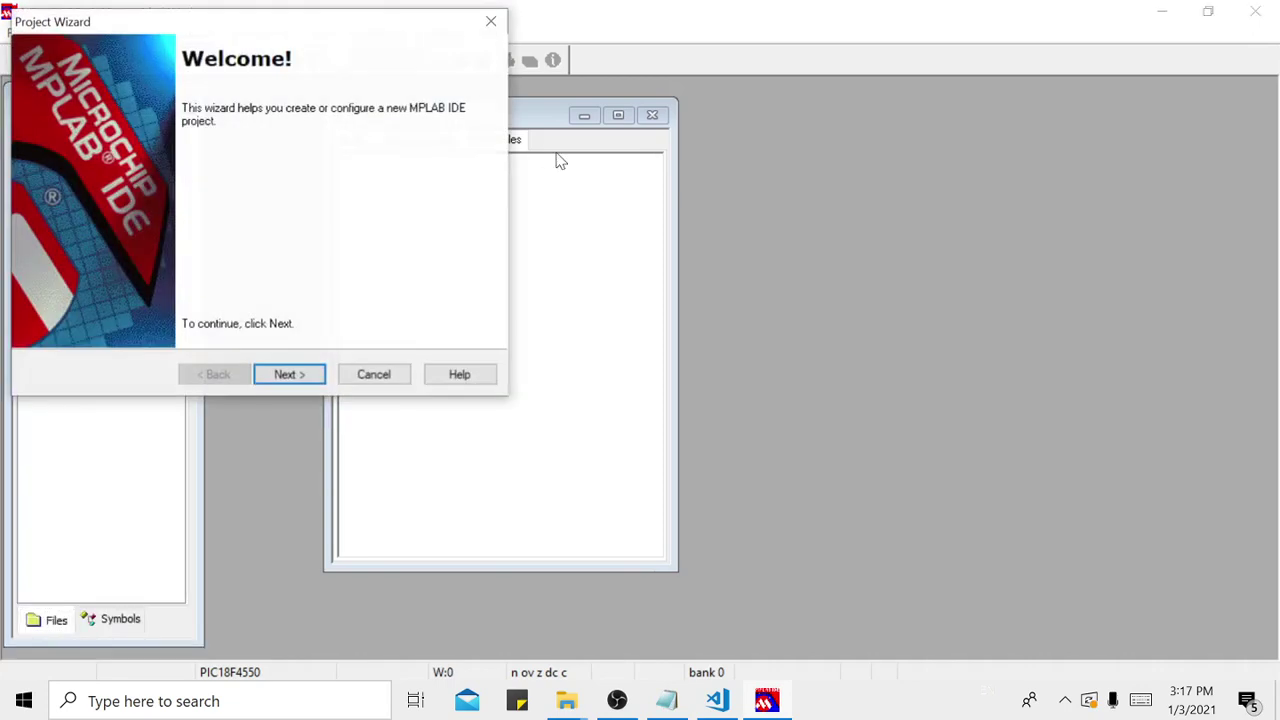
pyautogui.click(300, 382)
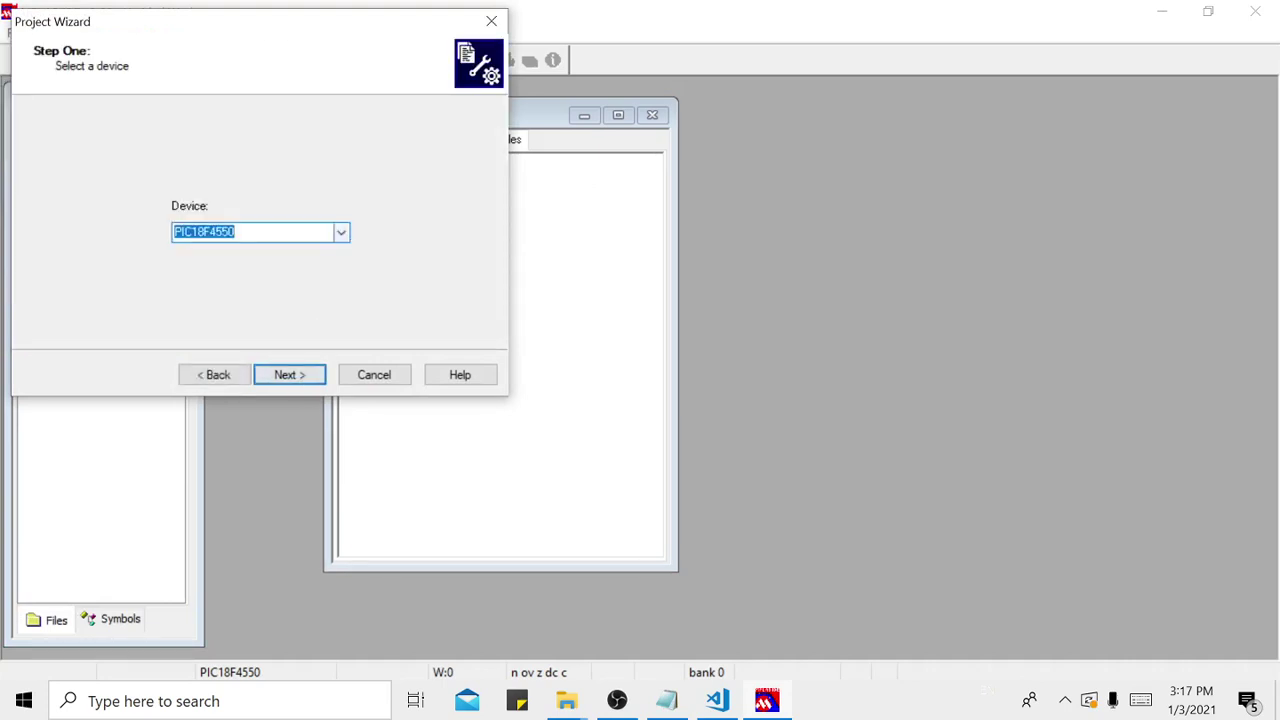
pyautogui.click(341, 232)
pyautogui.scroll(-3, 310, 320)
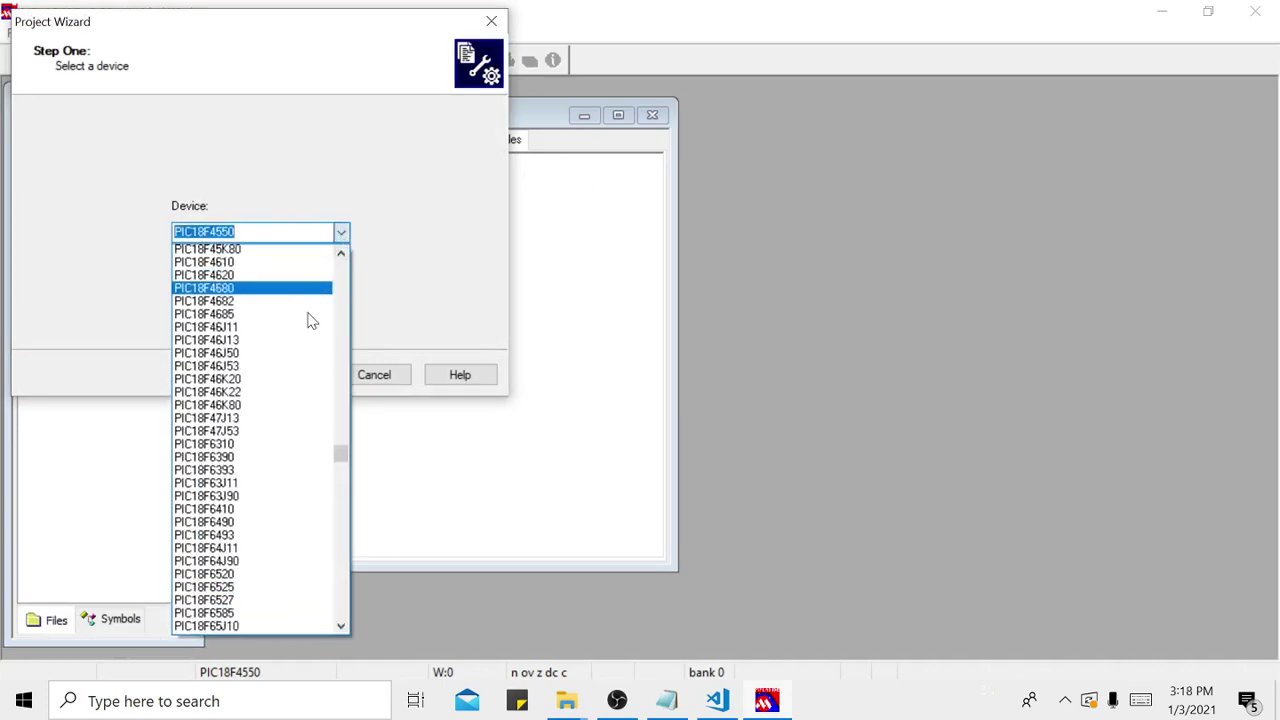
pyautogui.scroll(-8, 310, 320)
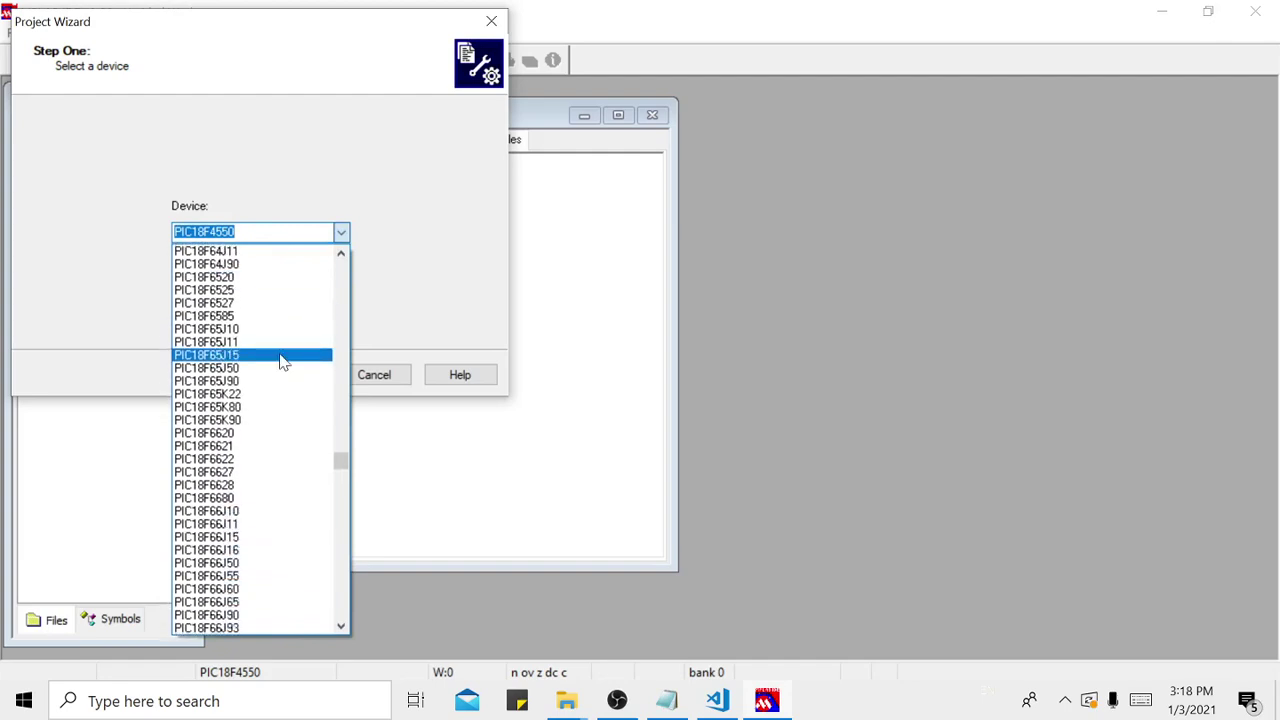
pyautogui.scroll(6, 283, 355)
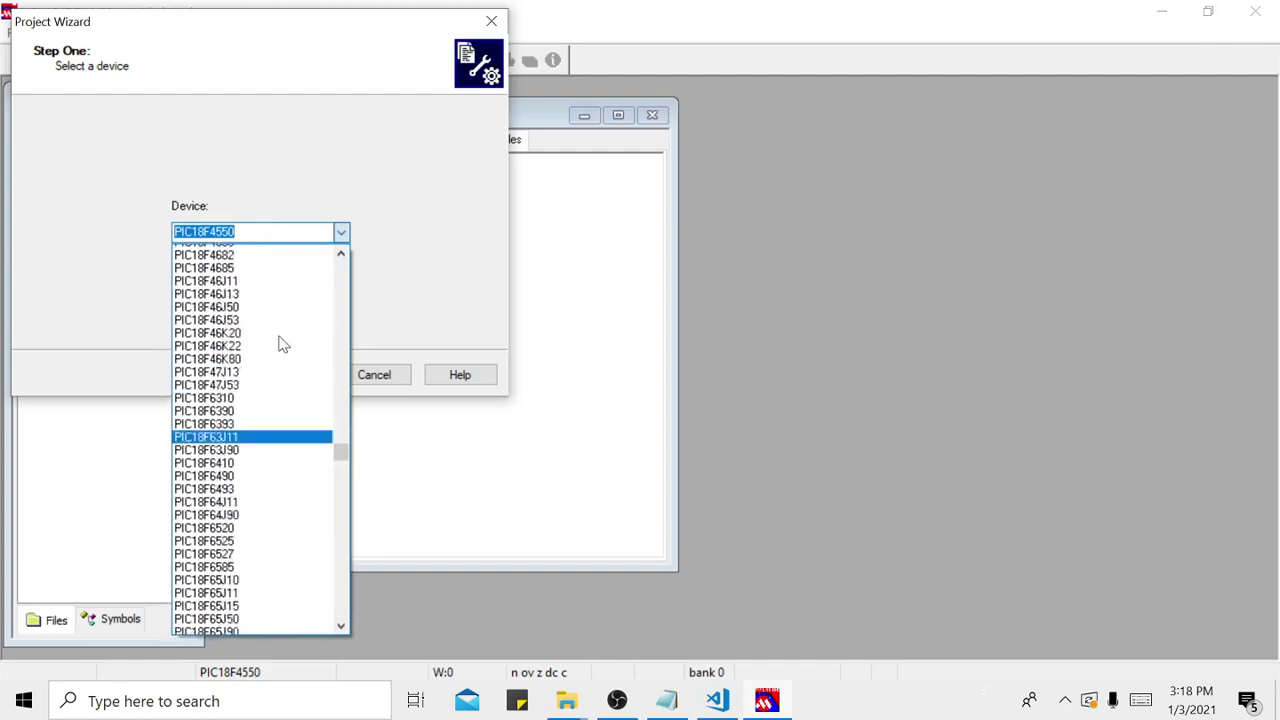
pyautogui.scroll(20, 283, 345)
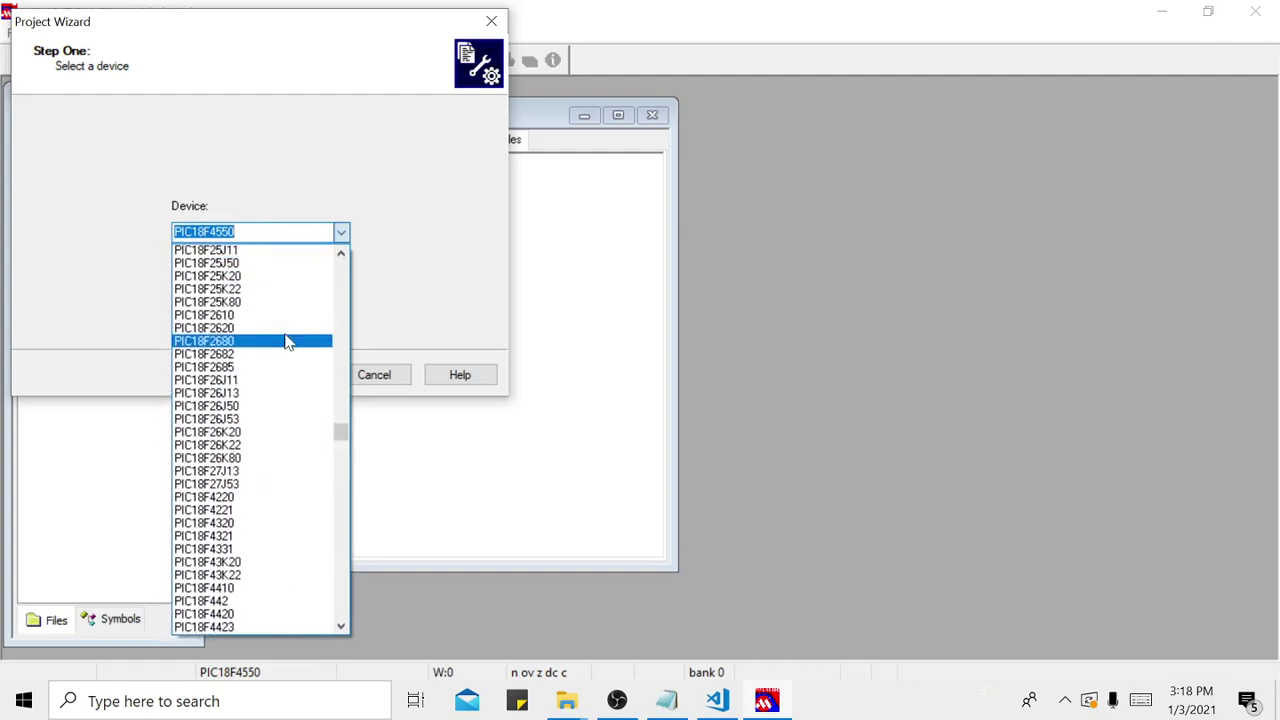
pyautogui.scroll(-12, 288, 338)
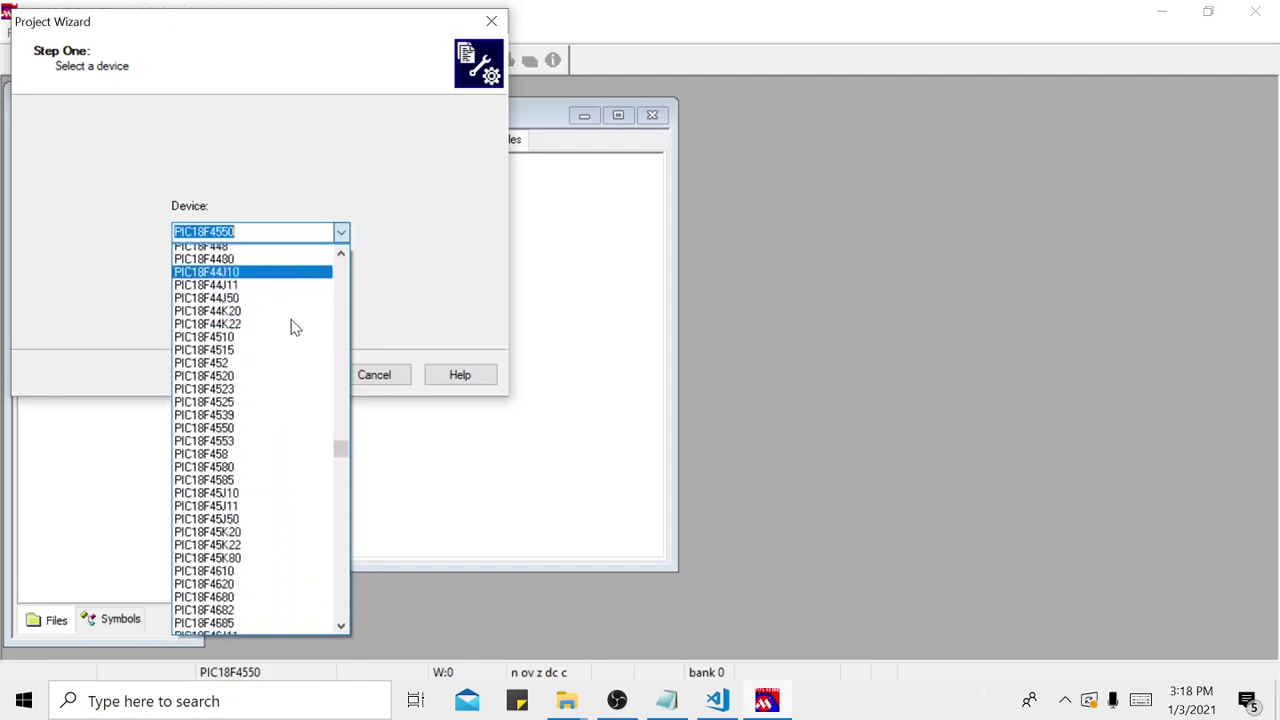
pyautogui.scroll(-4, 290, 330)
pyautogui.click(271, 372)
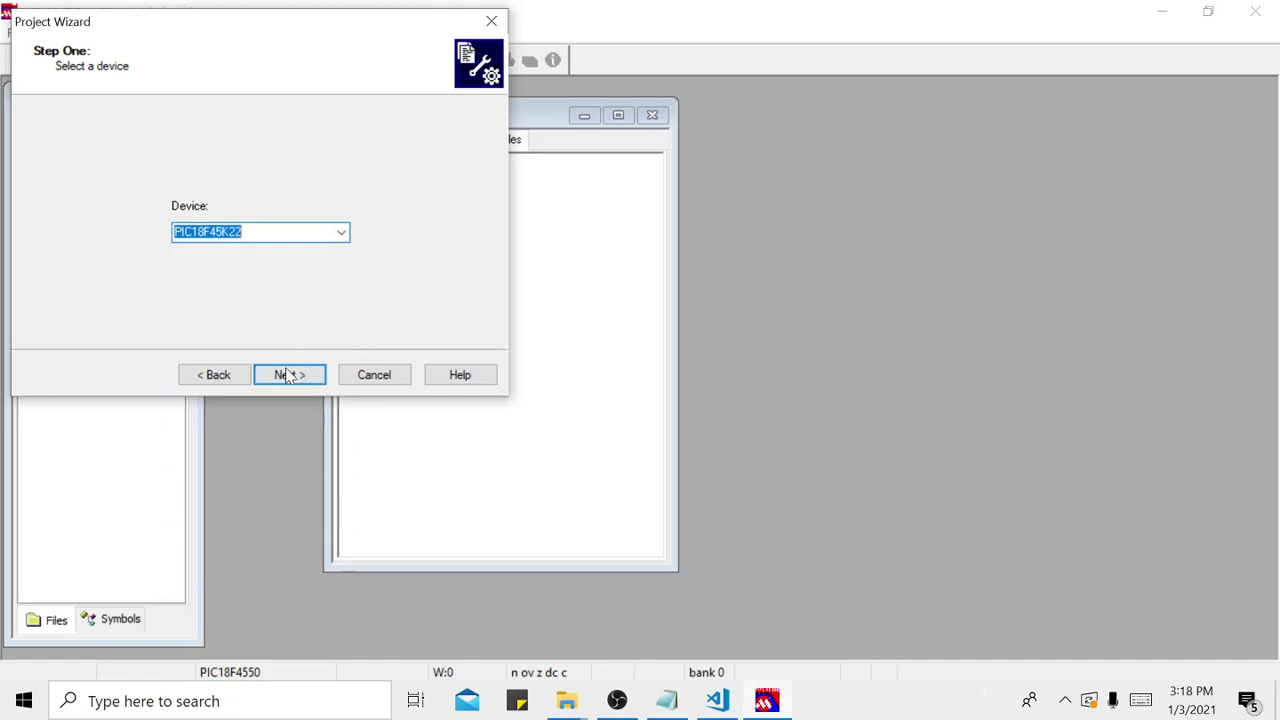
pyautogui.click(290, 376)
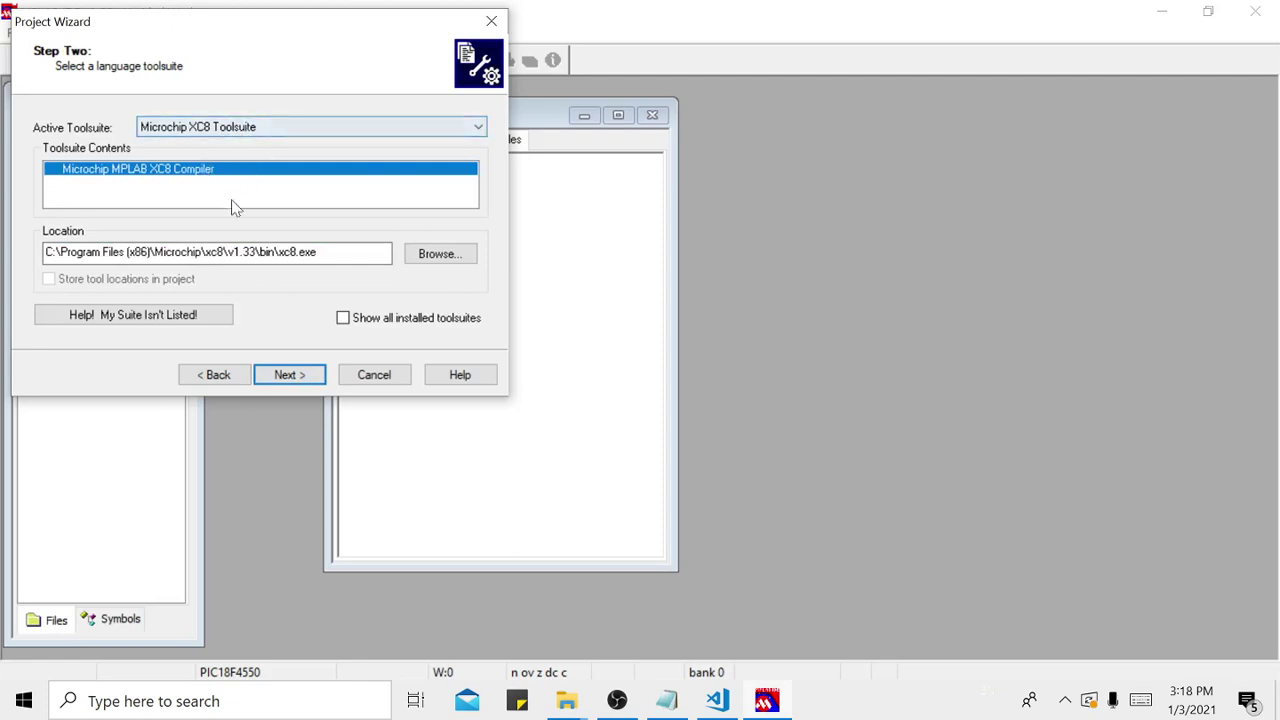
pyautogui.click(306, 376)
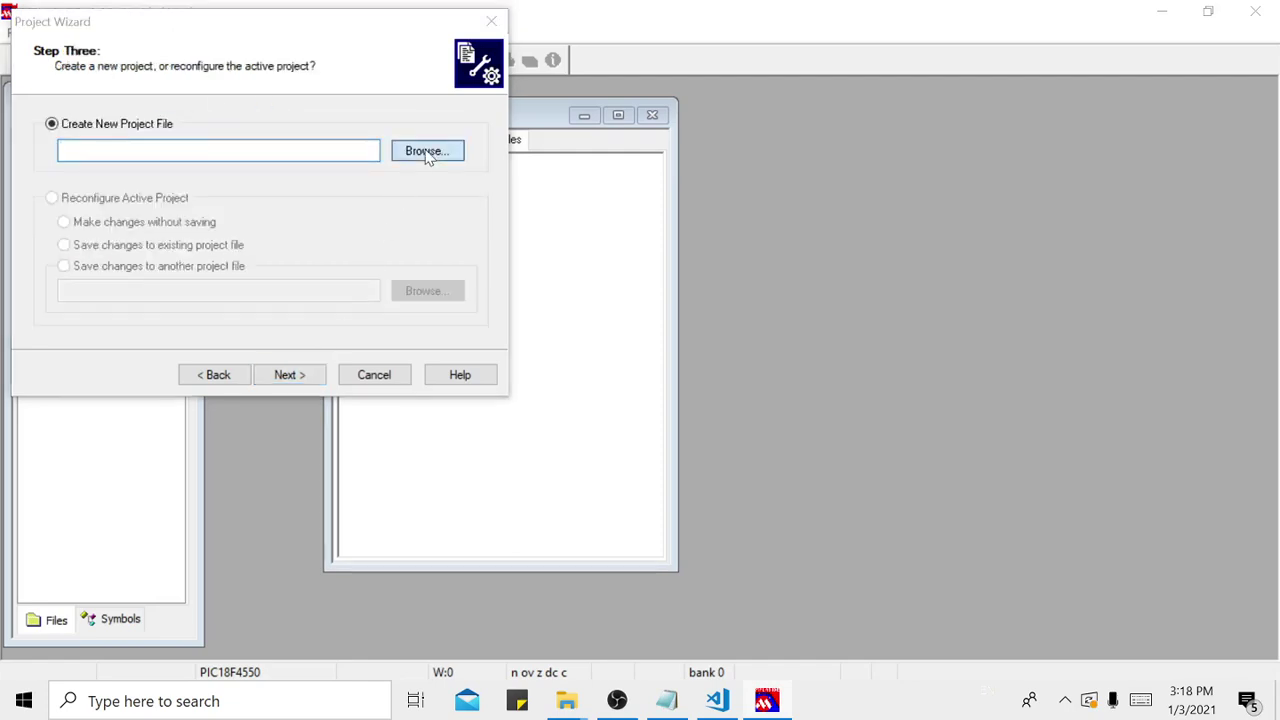
# - Browse for the new project file's location and create a folder named LAB 1 on the Desktop
pyautogui.click(428, 150)
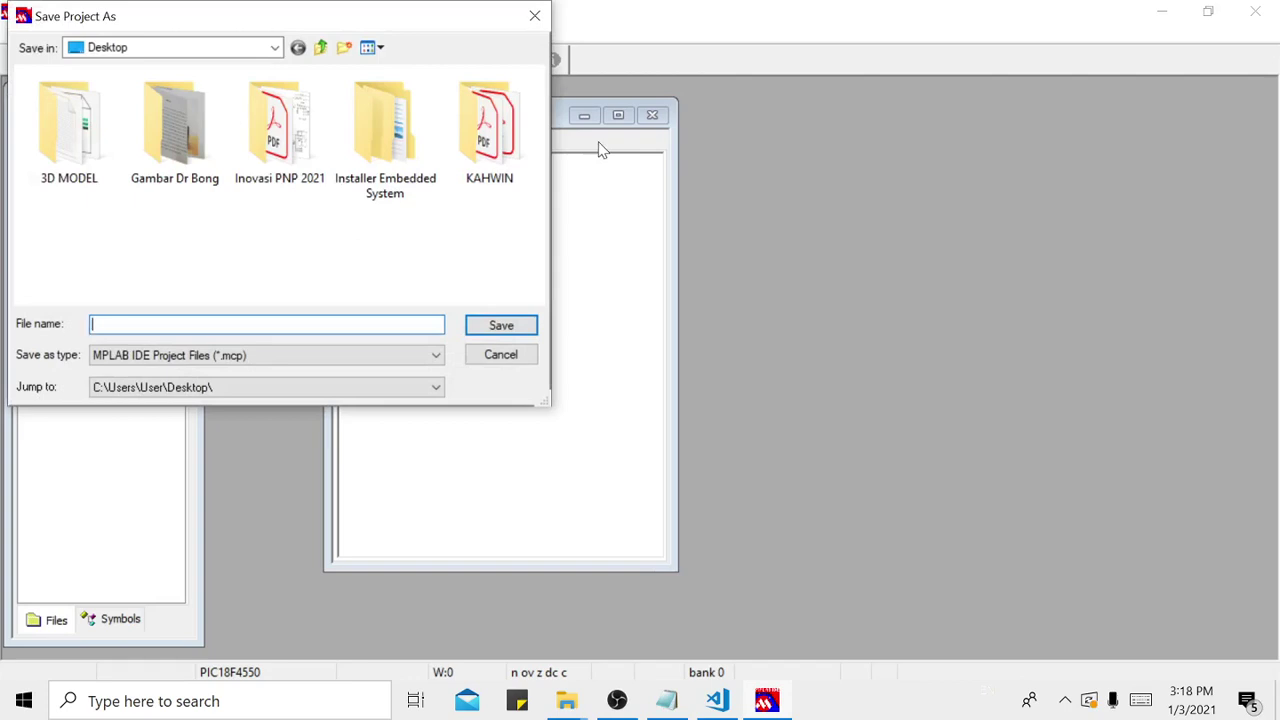
pyautogui.click(344, 48)
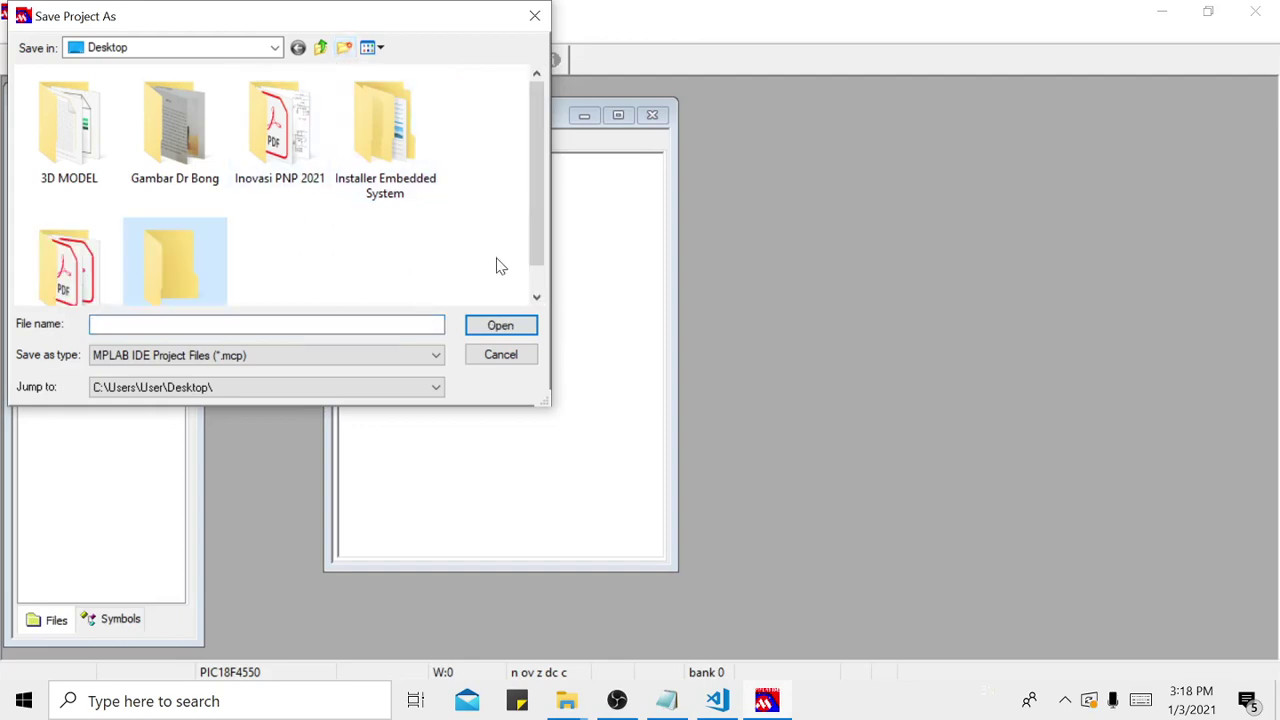
pyautogui.moveTo(537, 248); pyautogui.dragTo(523, 276)
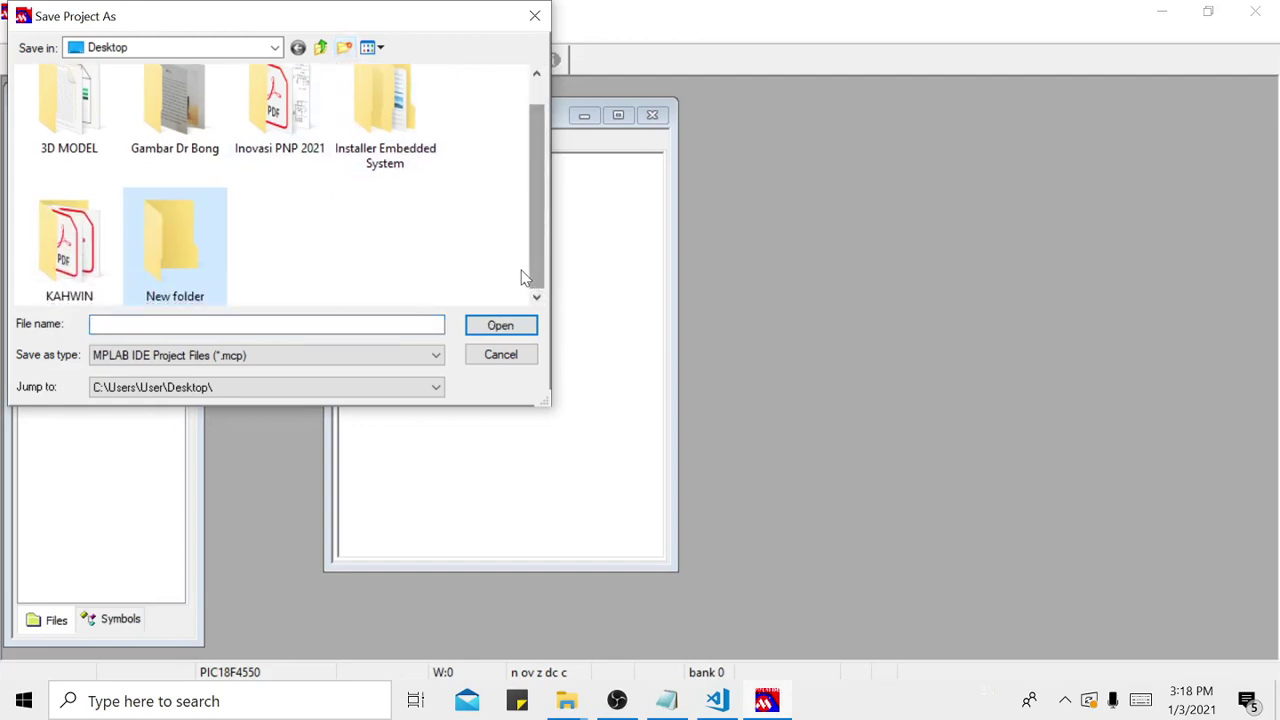
pyautogui.rightClick(186, 246)
pyautogui.click(56, 635)
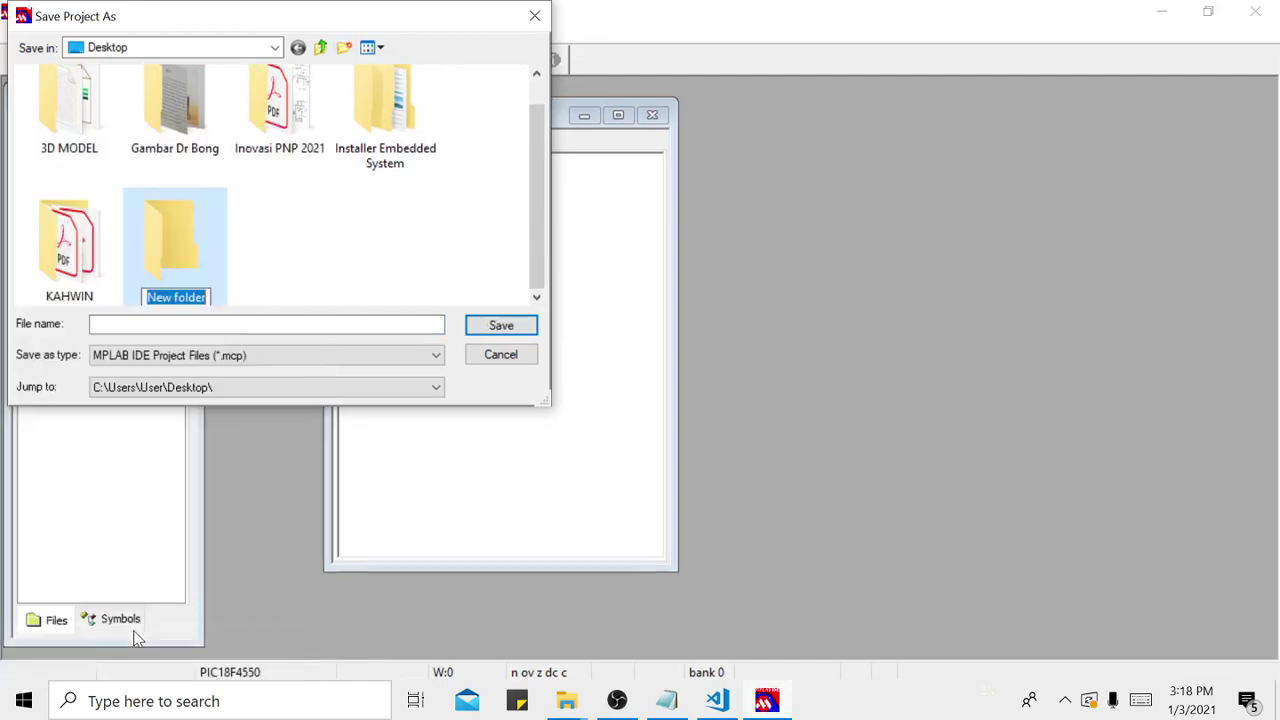
pyautogui.write('lab')
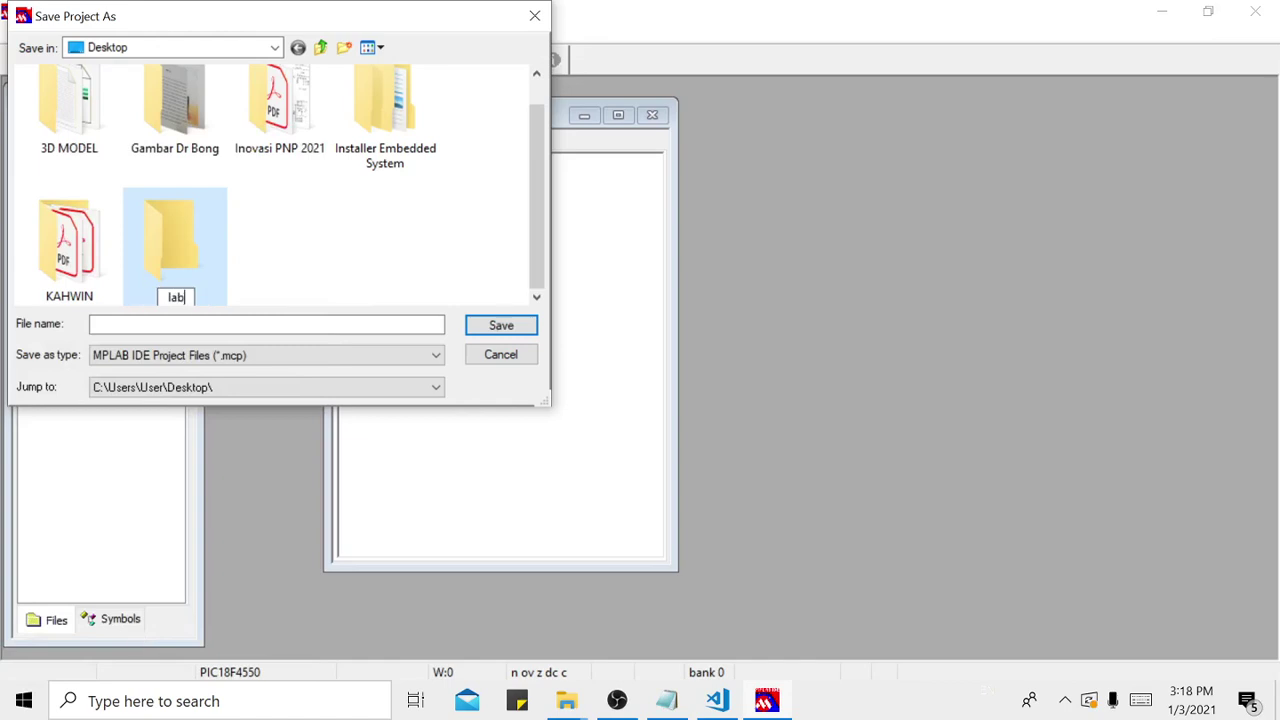
pyautogui.write('LAB 1')
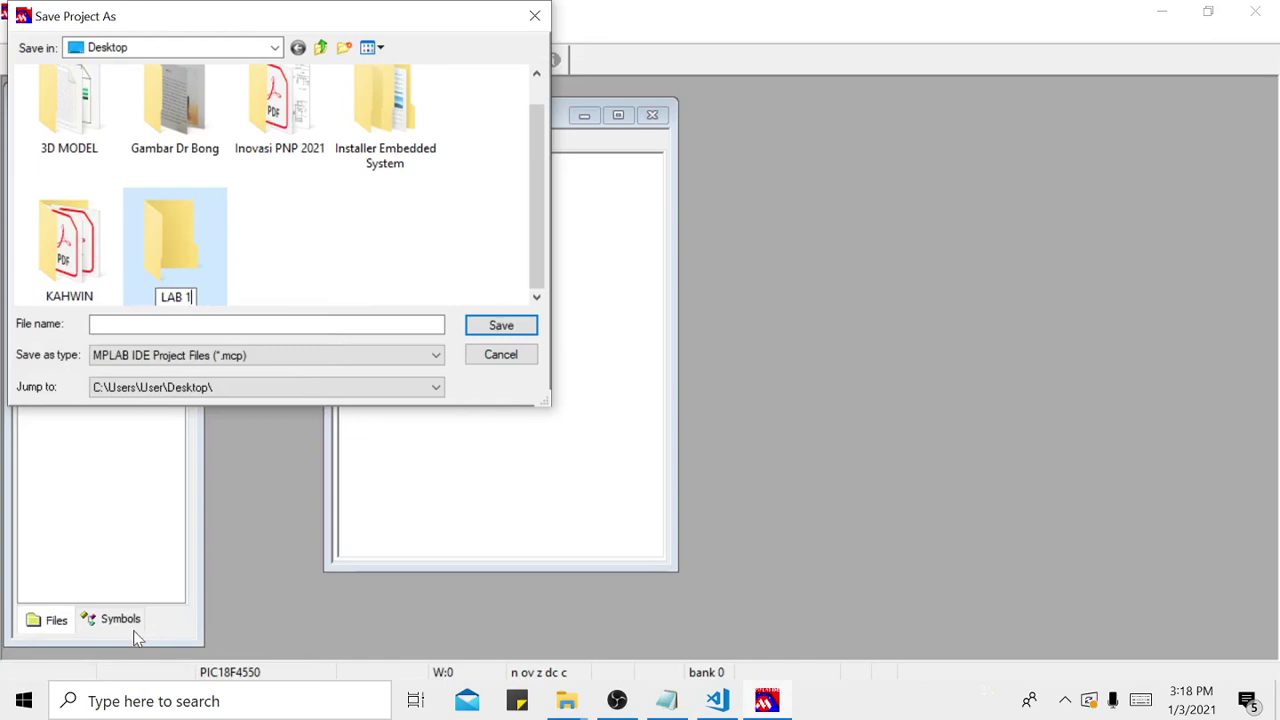
pyautogui.press('Return')
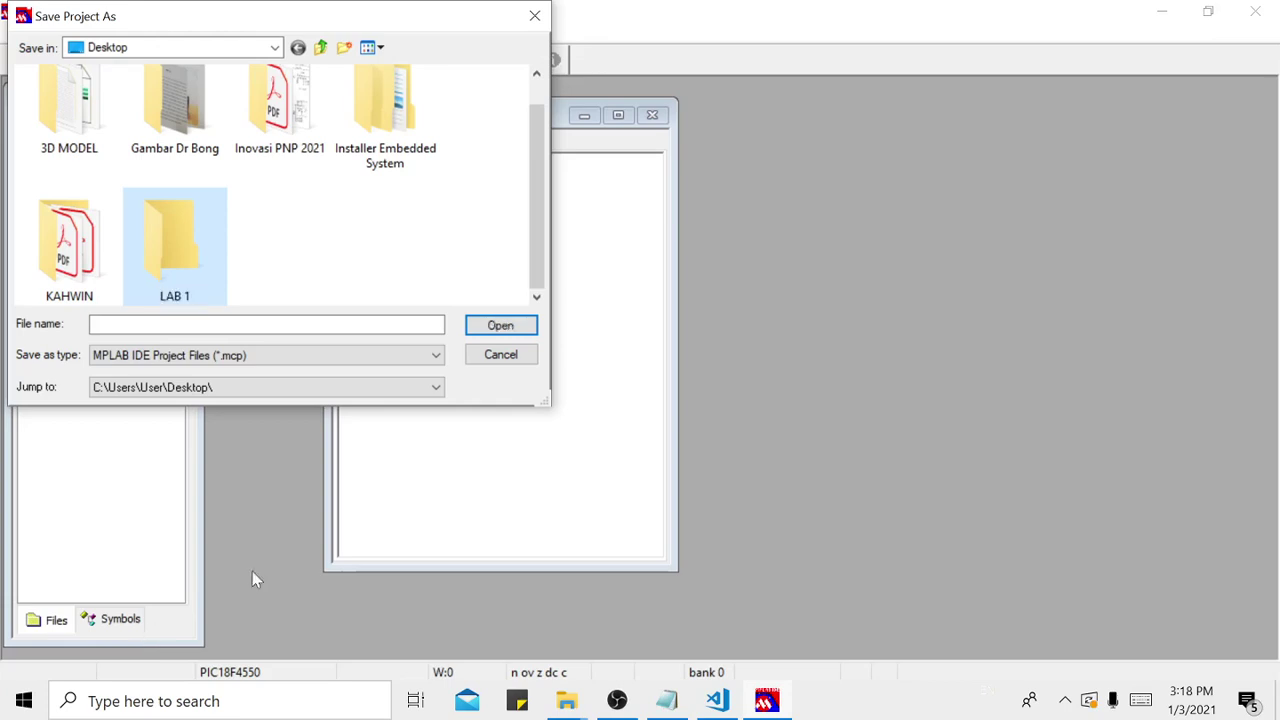
# - Create a subfolder named LAB 1 PART A inside the LAB 1 folder
pyautogui.doubleClick(200, 278)
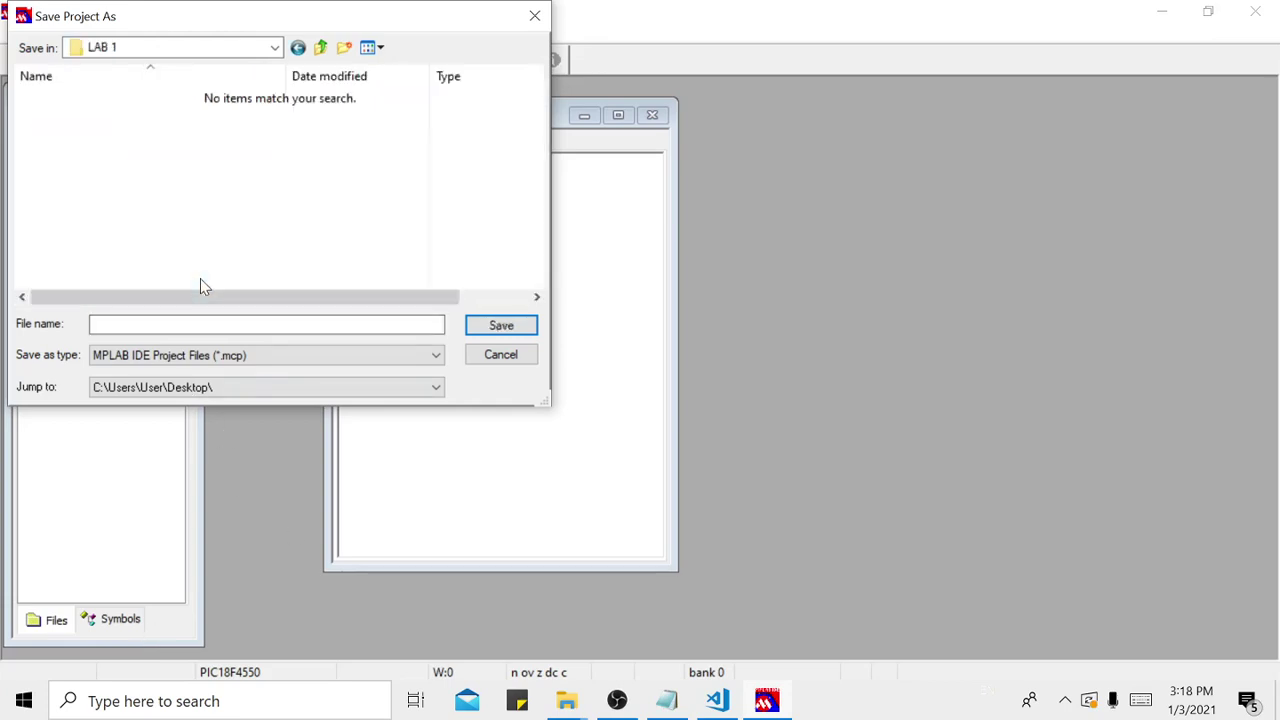
pyautogui.click(344, 47)
pyautogui.write('LAB')
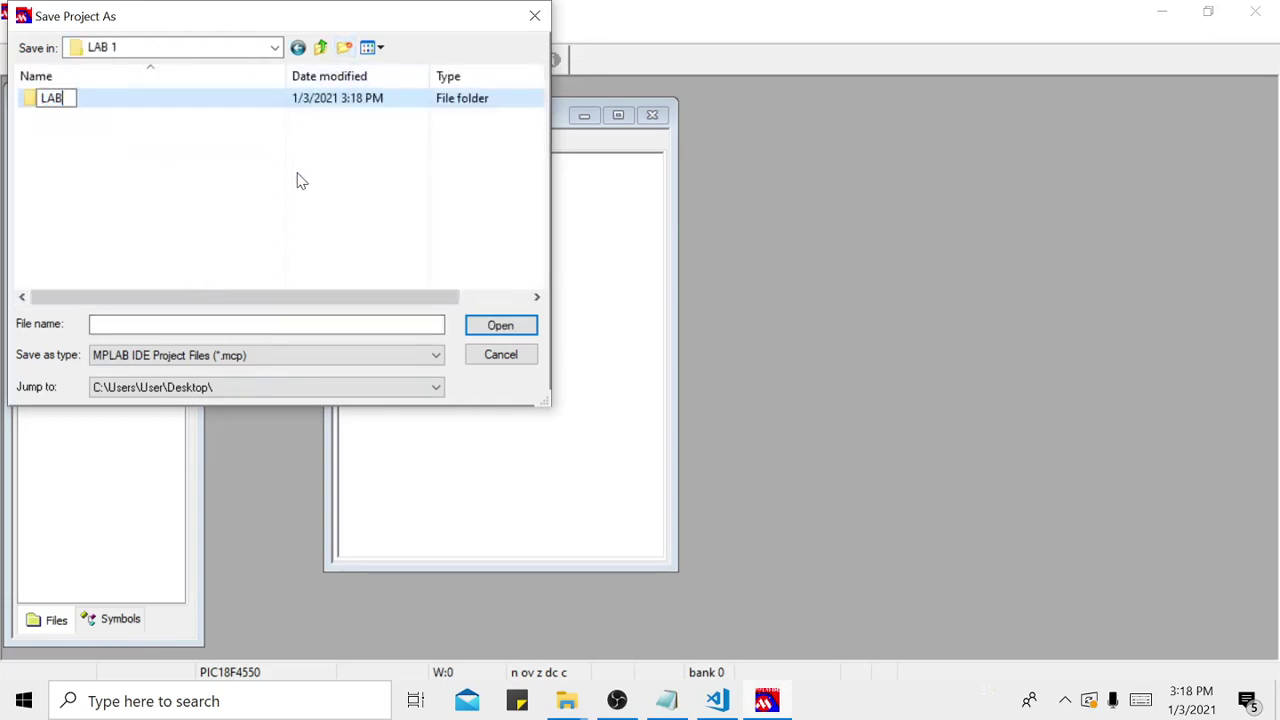
pyautogui.write(' 1 PART A')
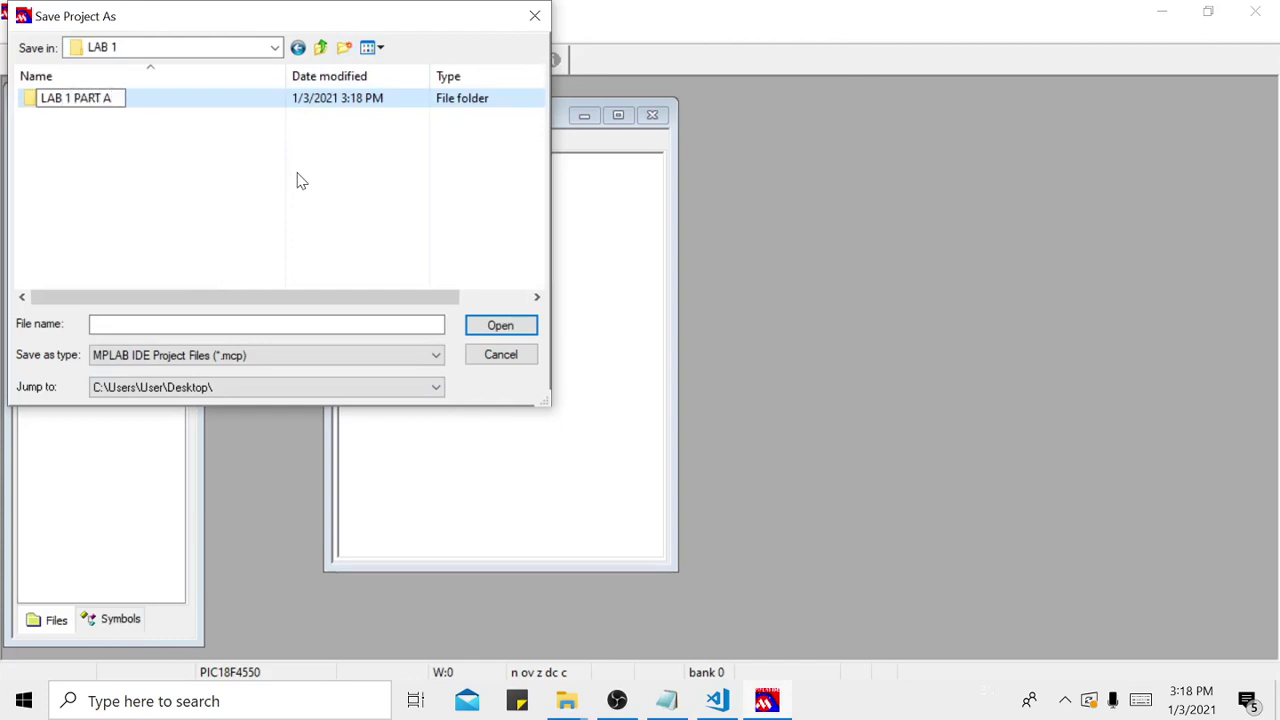
pyautogui.press('BackSpace')
pyautogui.write('A')
pyautogui.press('BackSpace')
pyautogui.write('A')
pyautogui.press('Return')
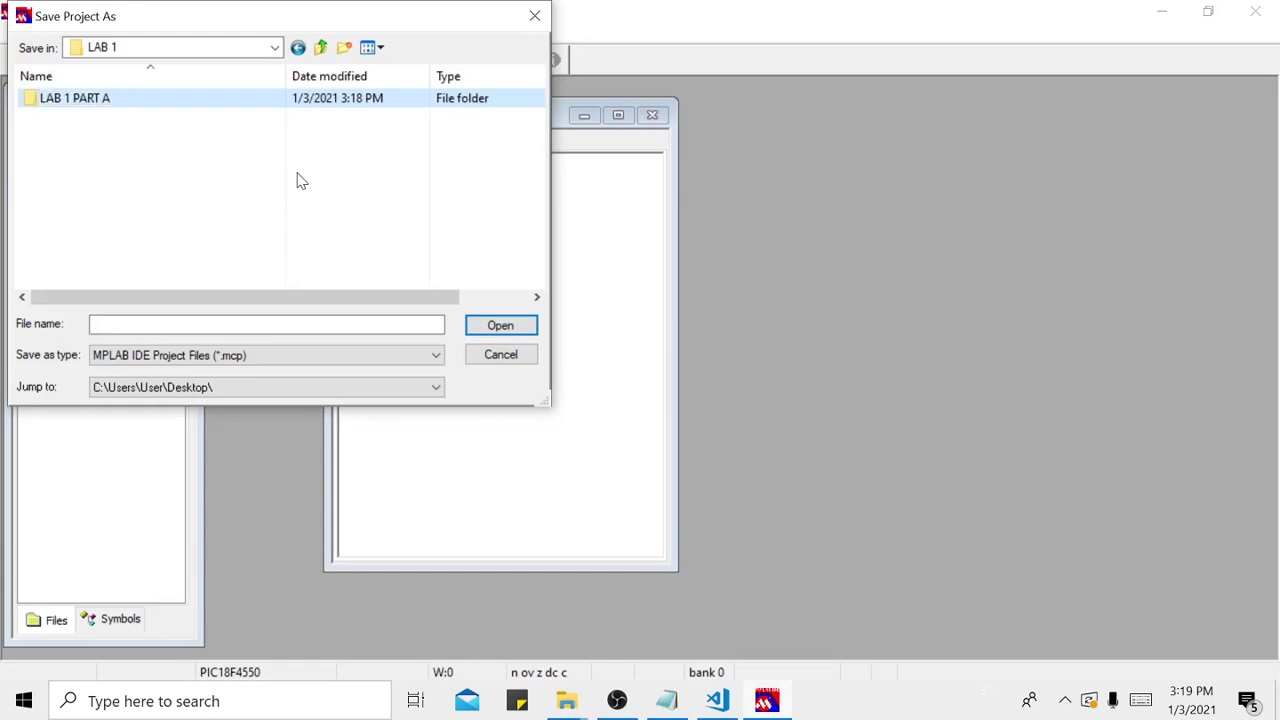
# - Create two new subfolders with default names inside the LAB 1 PART A folder
pyautogui.press('Return')
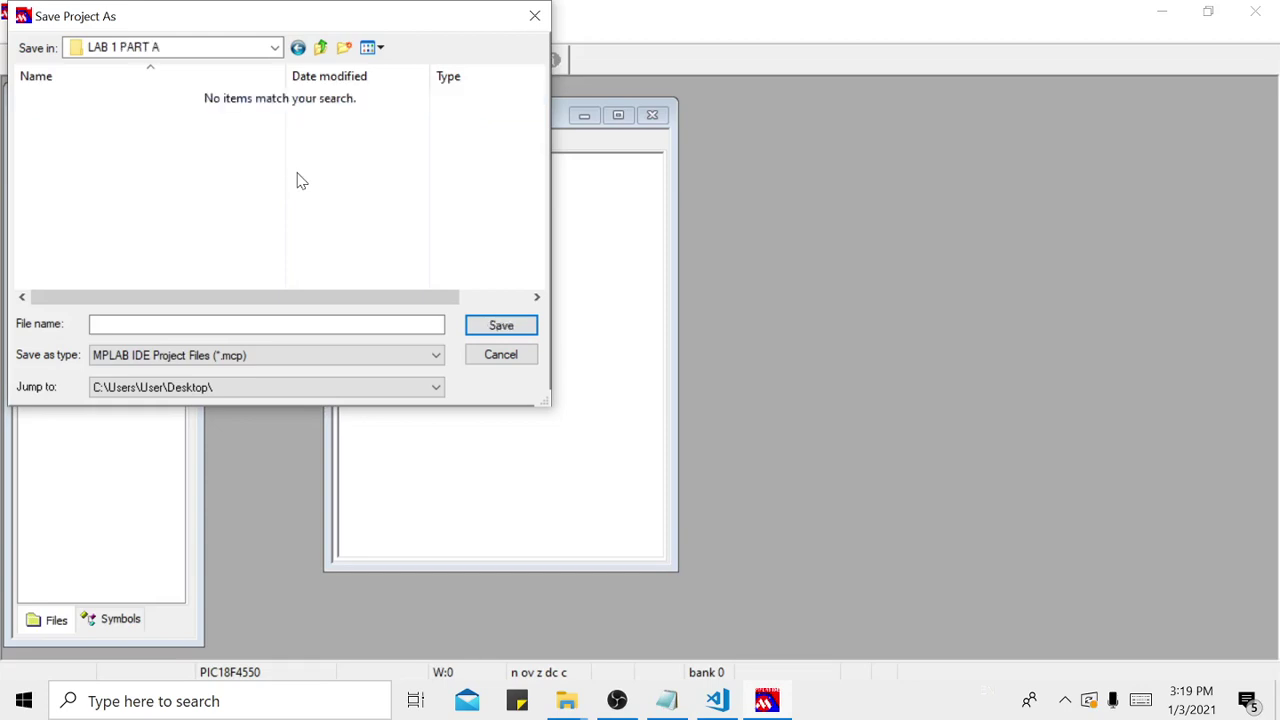
pyautogui.click(344, 48)
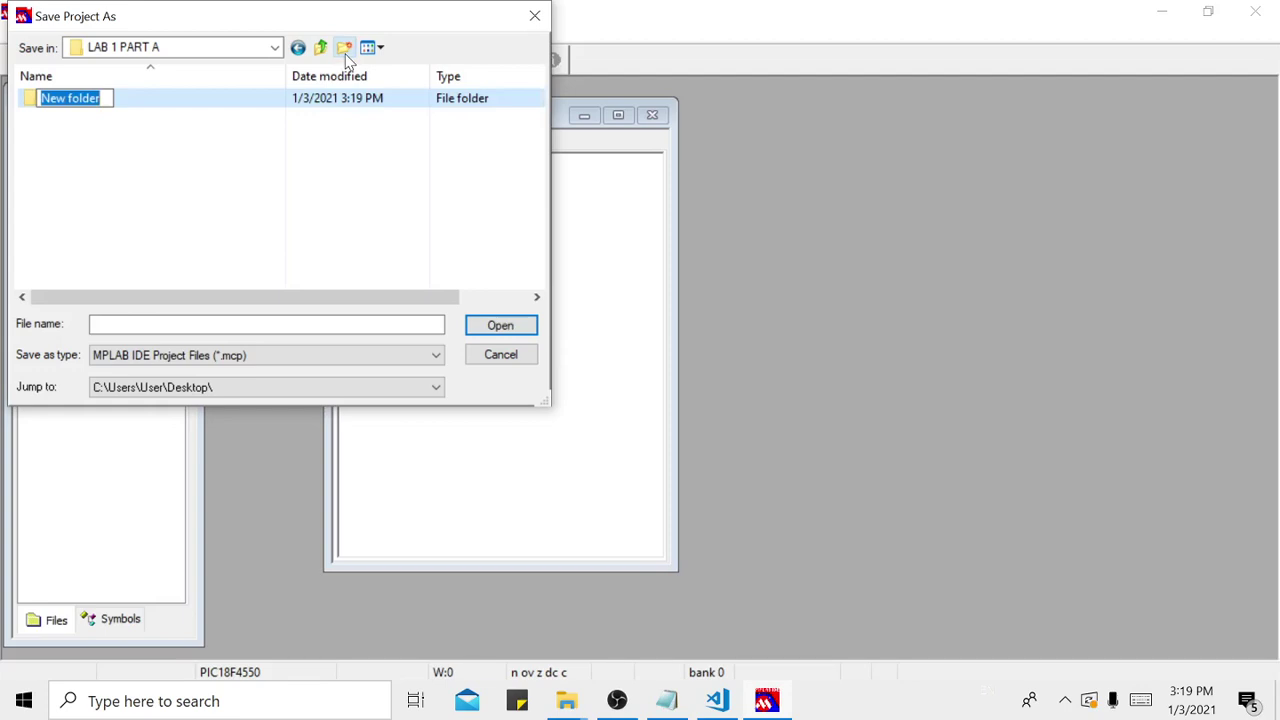
pyautogui.click(344, 48)
pyautogui.click(298, 48)
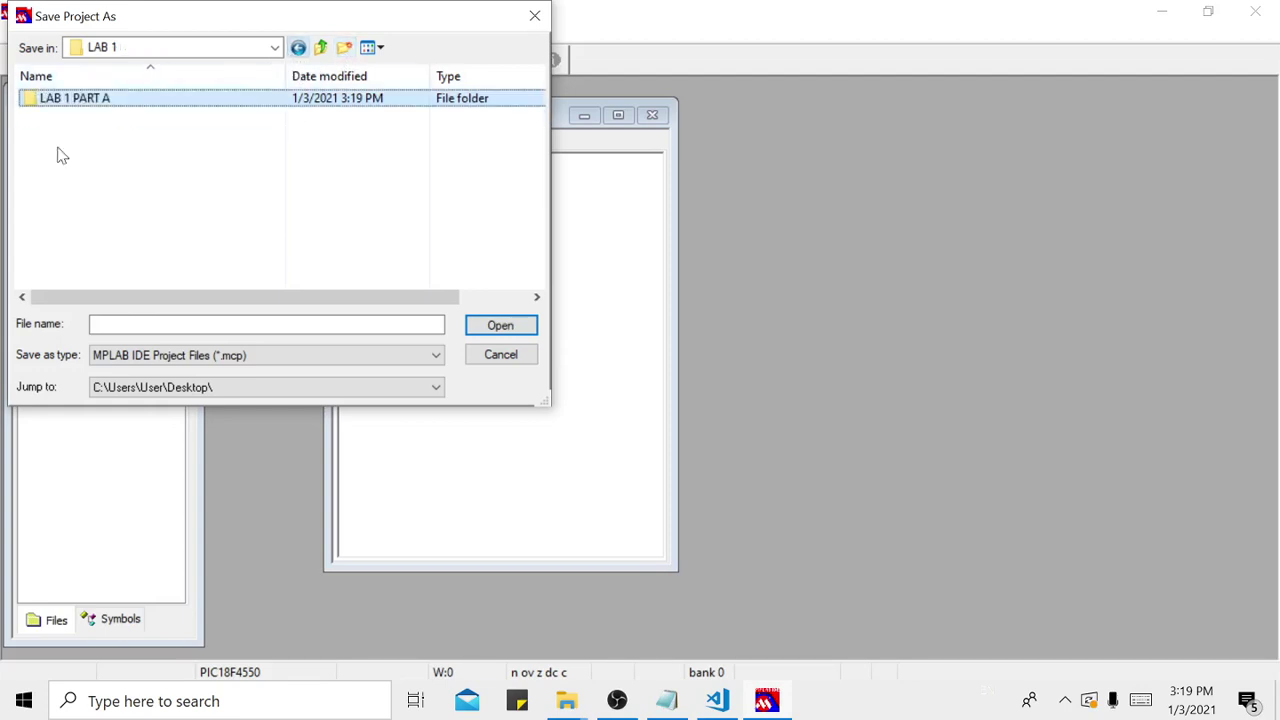
pyautogui.doubleClick(82, 100)
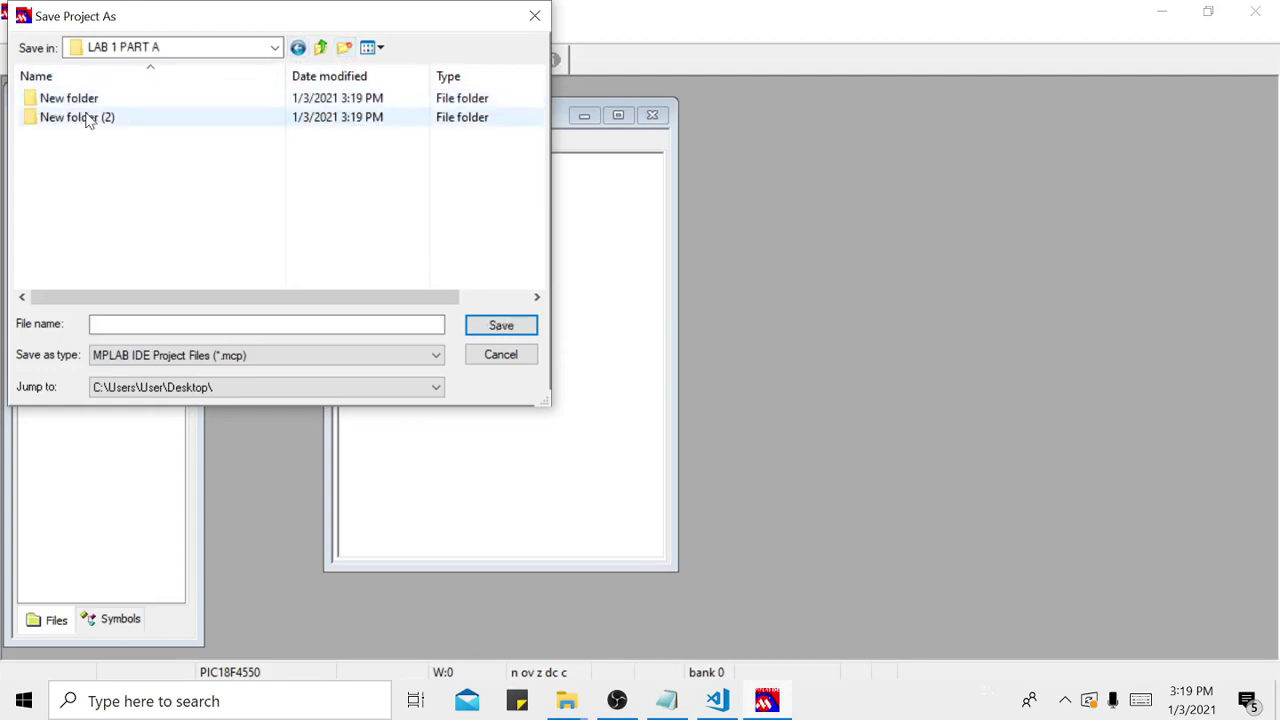
# - Rename the first new subfolder in LAB 1 PART A as PROGRAMME
pyautogui.rightClick(103, 98)
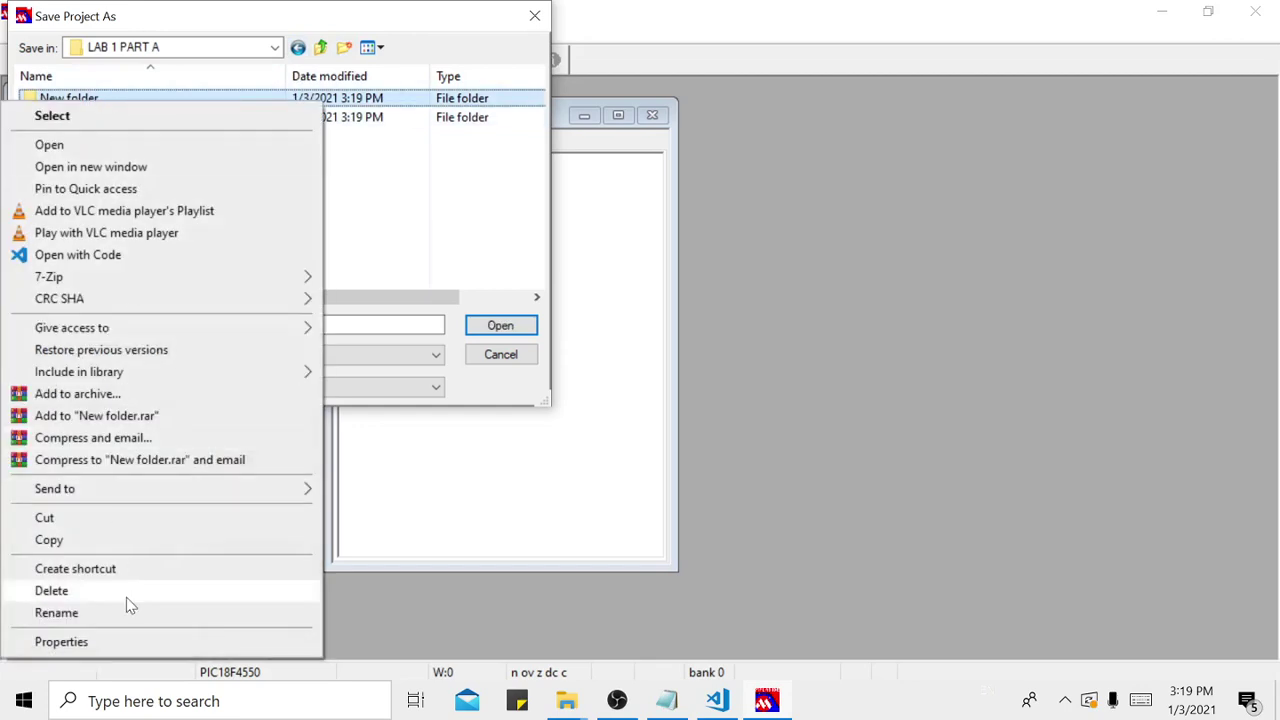
pyautogui.click(120, 611)
pyautogui.write('PR')
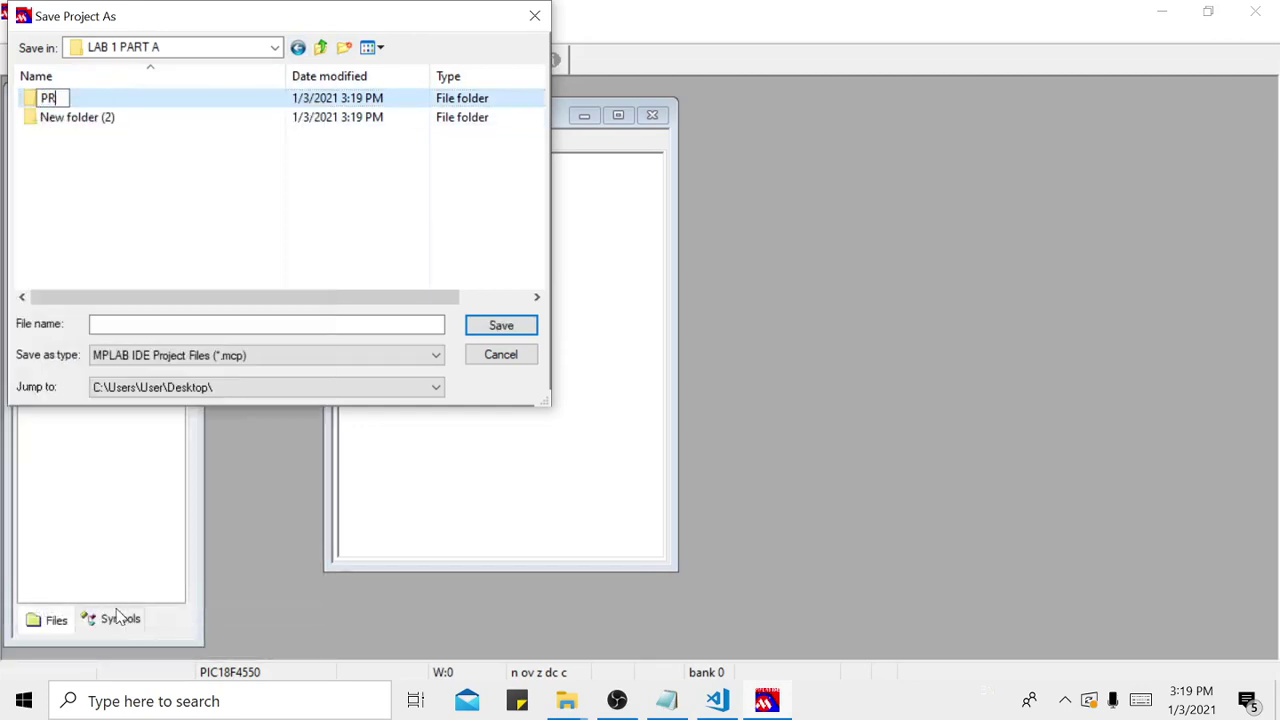
pyautogui.write('OGRAMME')
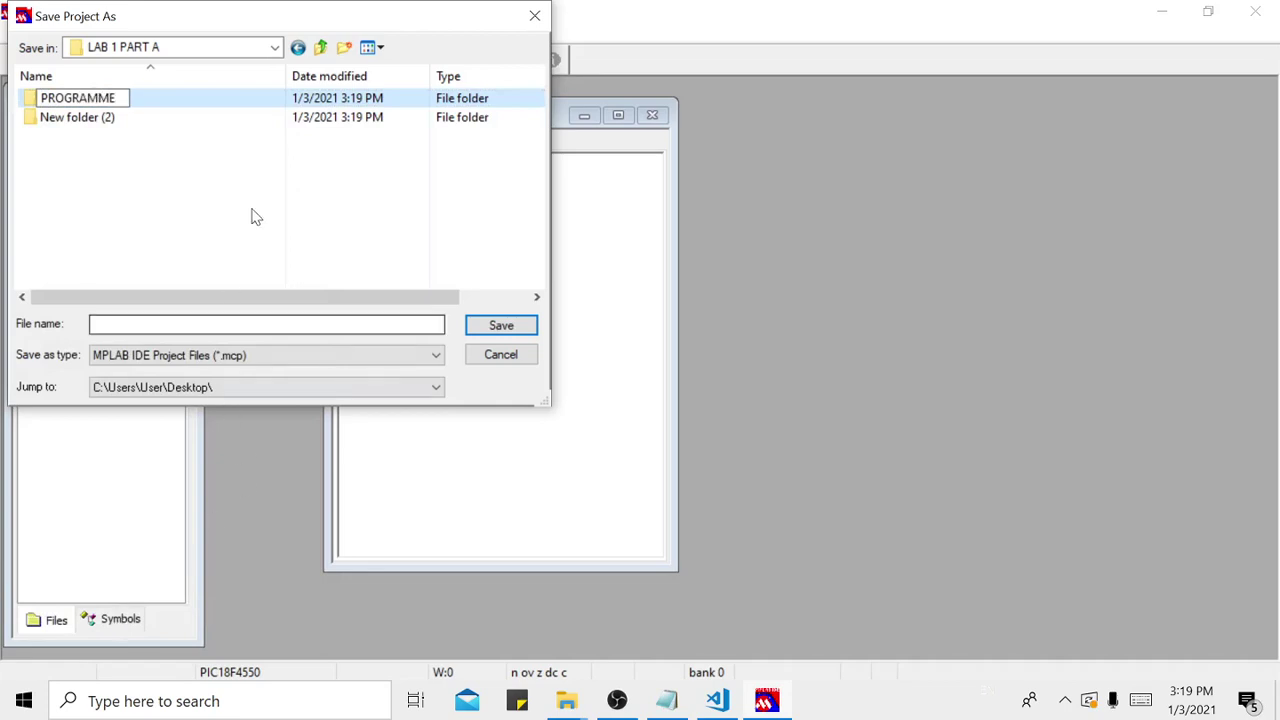
pyautogui.click(100, 129)
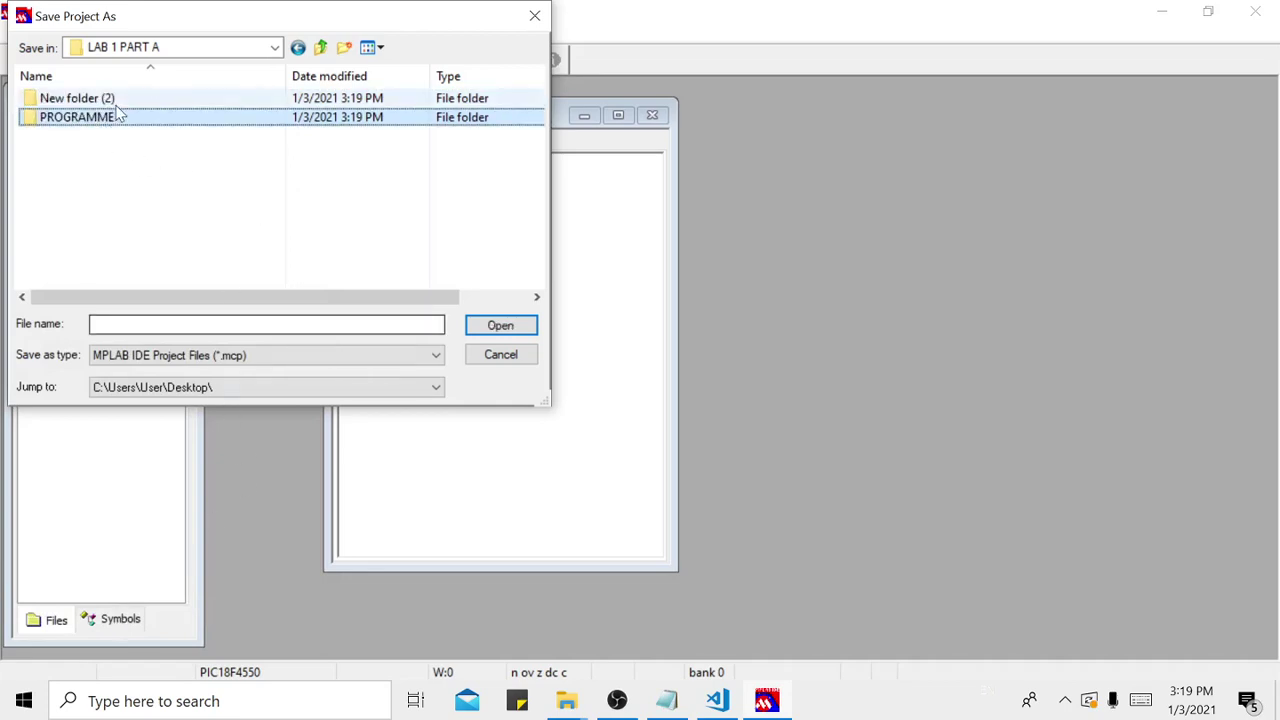
# - Rename the remaining new subfolder in LAB 1 PART A as CIRCUITS
pyautogui.rightClick(115, 106)
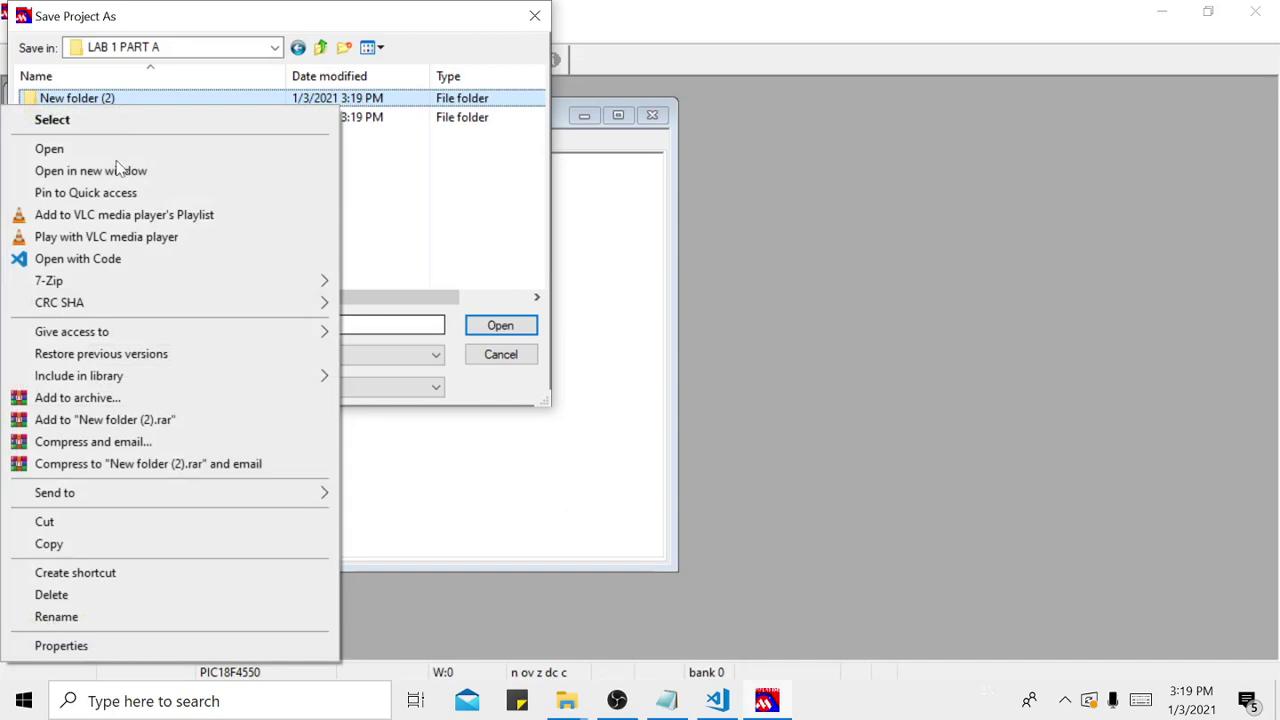
pyautogui.click(104, 616)
pyautogui.write('PROTUES')
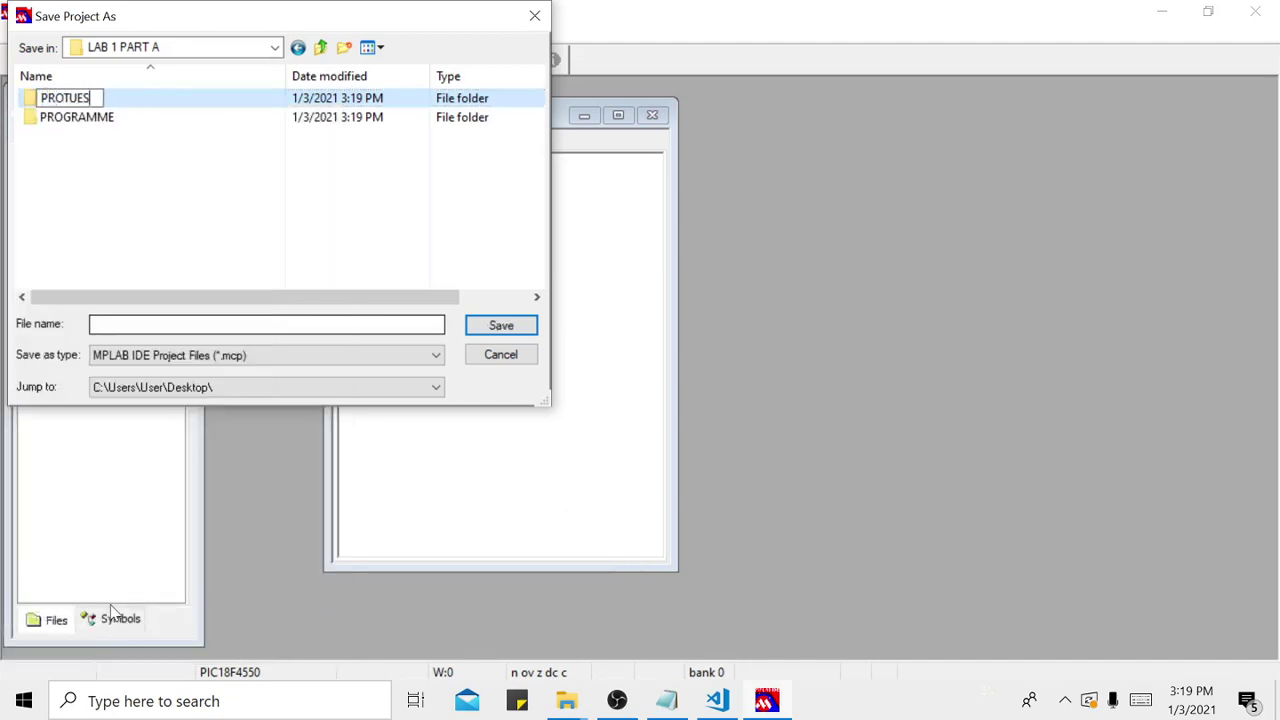
pyautogui.write(' CIRC')
pyautogui.press('BackSpace')
pyautogui.press('BackSpace')
pyautogui.press('BackSpace')
pyautogui.press('BackSpace')
pyautogui.press('BackSpace')
pyautogui.press('BackSpace')
pyautogui.press('BackSpace')
pyautogui.press('BackSpace')
pyautogui.press('BackSpace')
pyautogui.press('BackSpace')
pyautogui.press('BackSpace')
pyautogui.press('BackSpace')
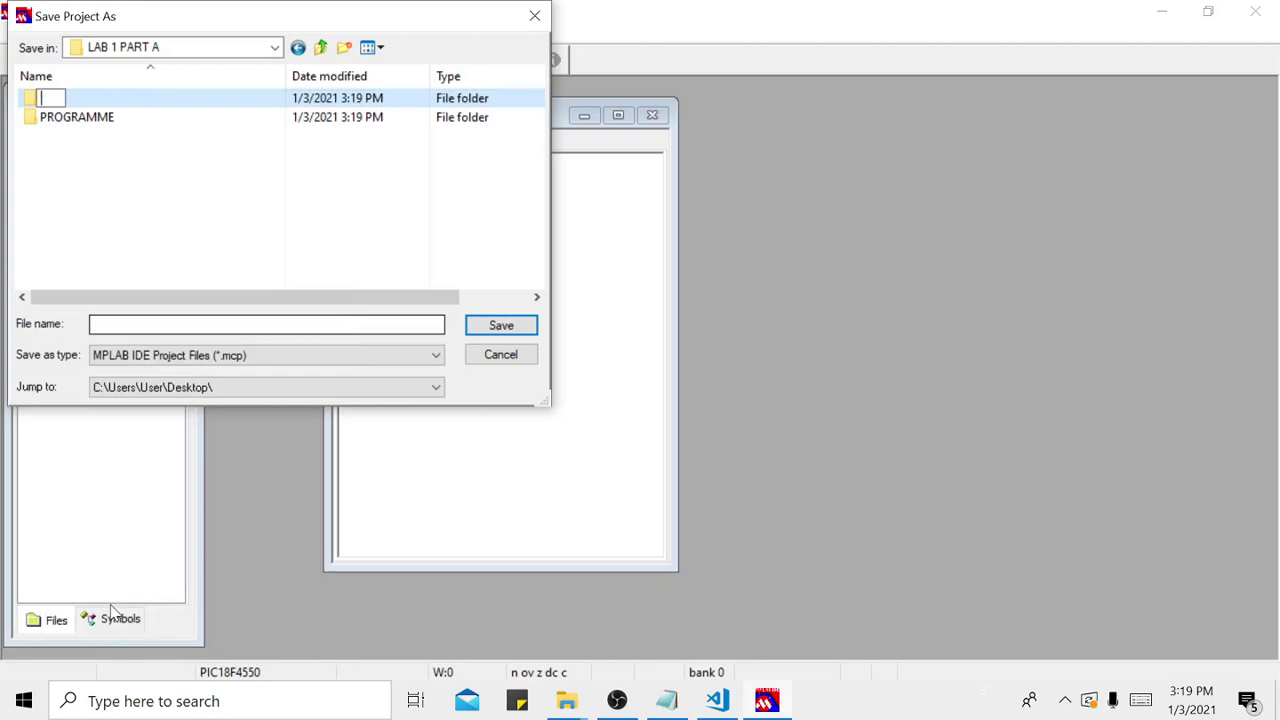
pyautogui.write('CIRCUITS')
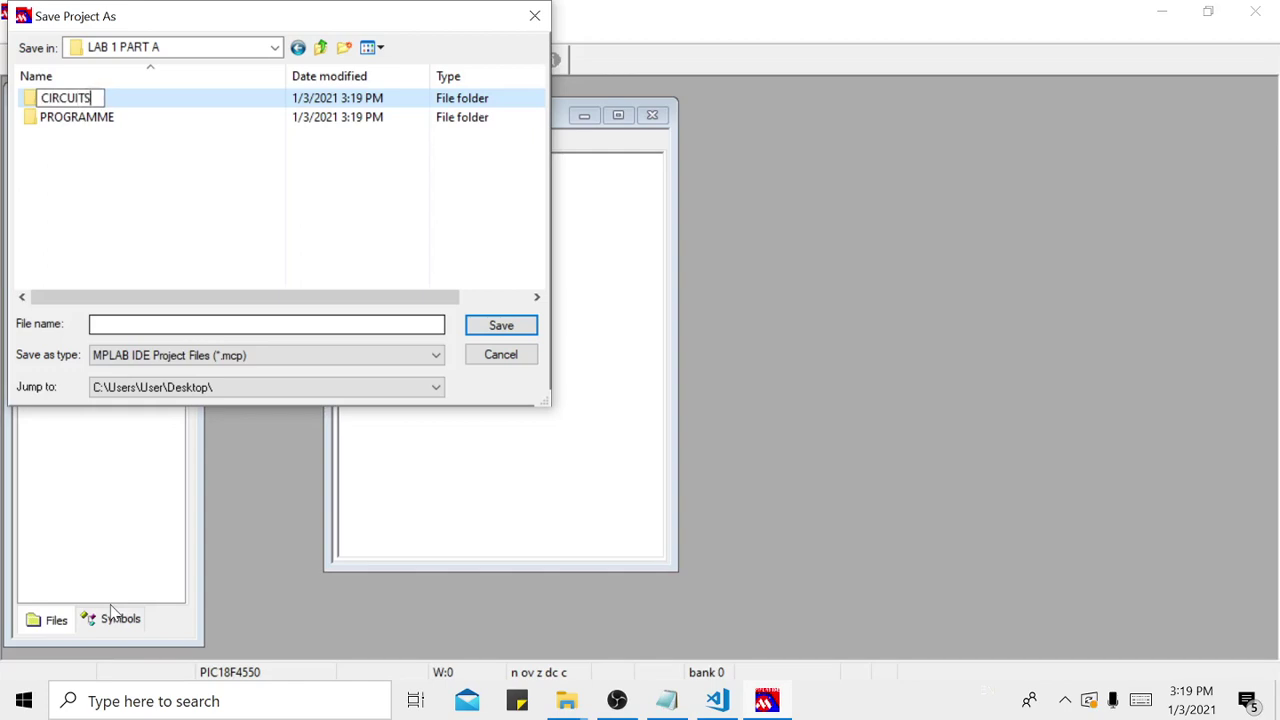
pyautogui.press('Return')
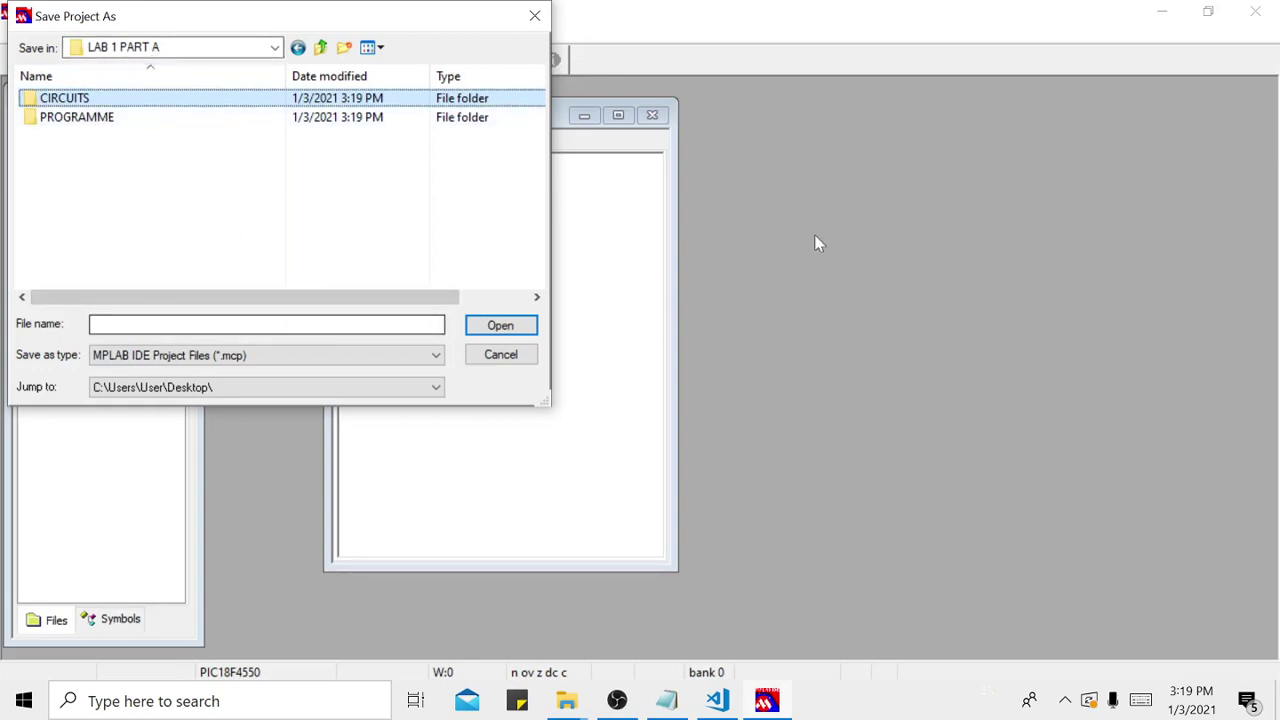
# - Save the new project file as LAB1A in the PROGRAMME folder
pyautogui.doubleClick(80, 118)
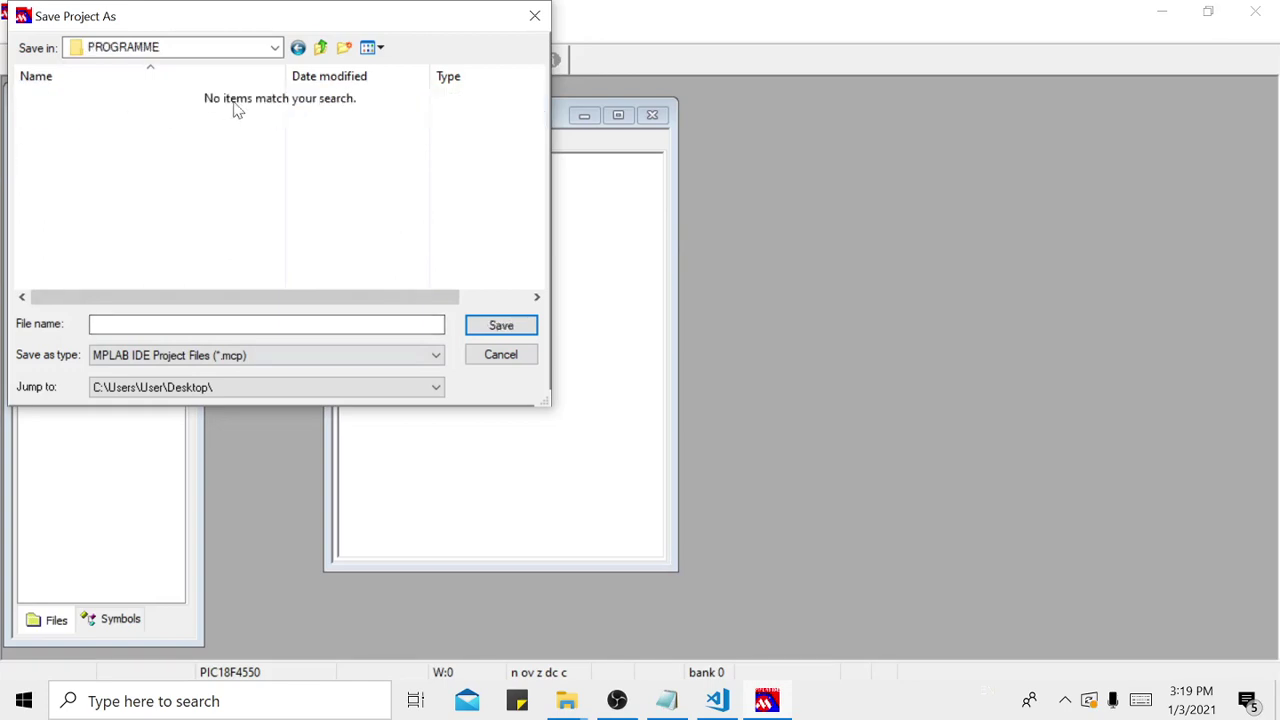
pyautogui.click(298, 48)
pyautogui.doubleClick(112, 119)
pyautogui.click(237, 323)
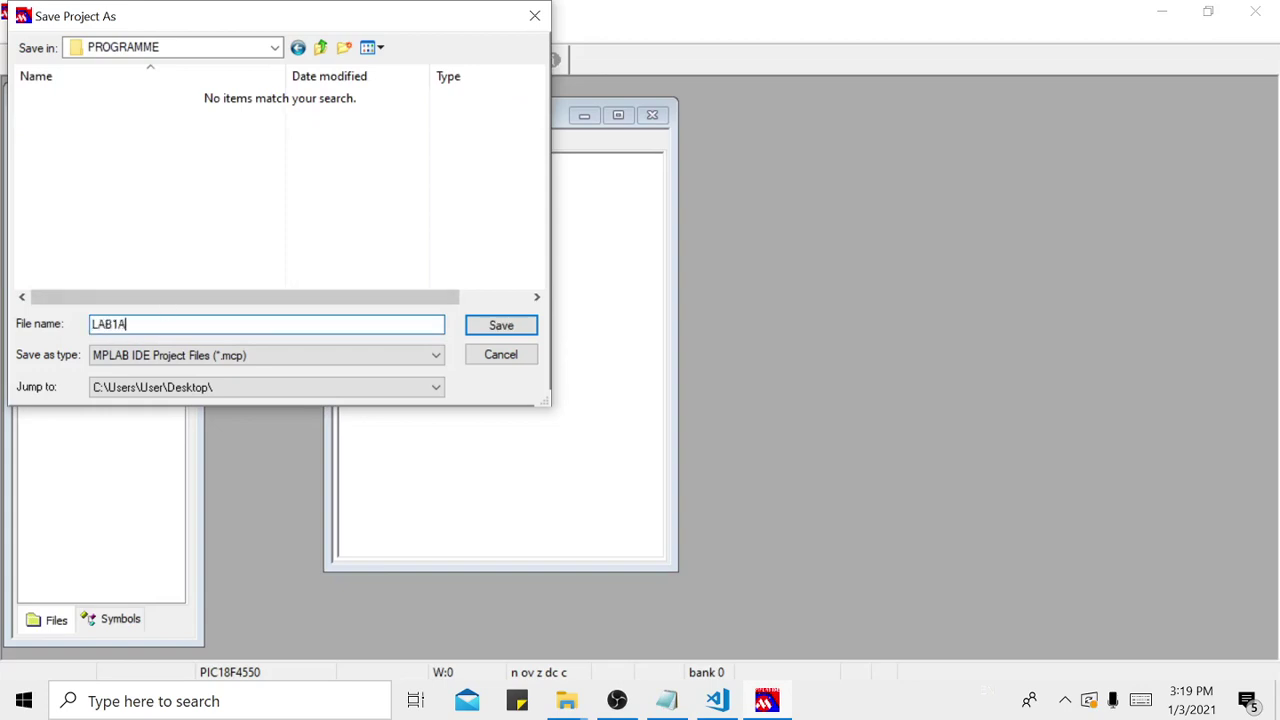
pyautogui.doubleClick(110, 324)
pyautogui.click(520, 327)
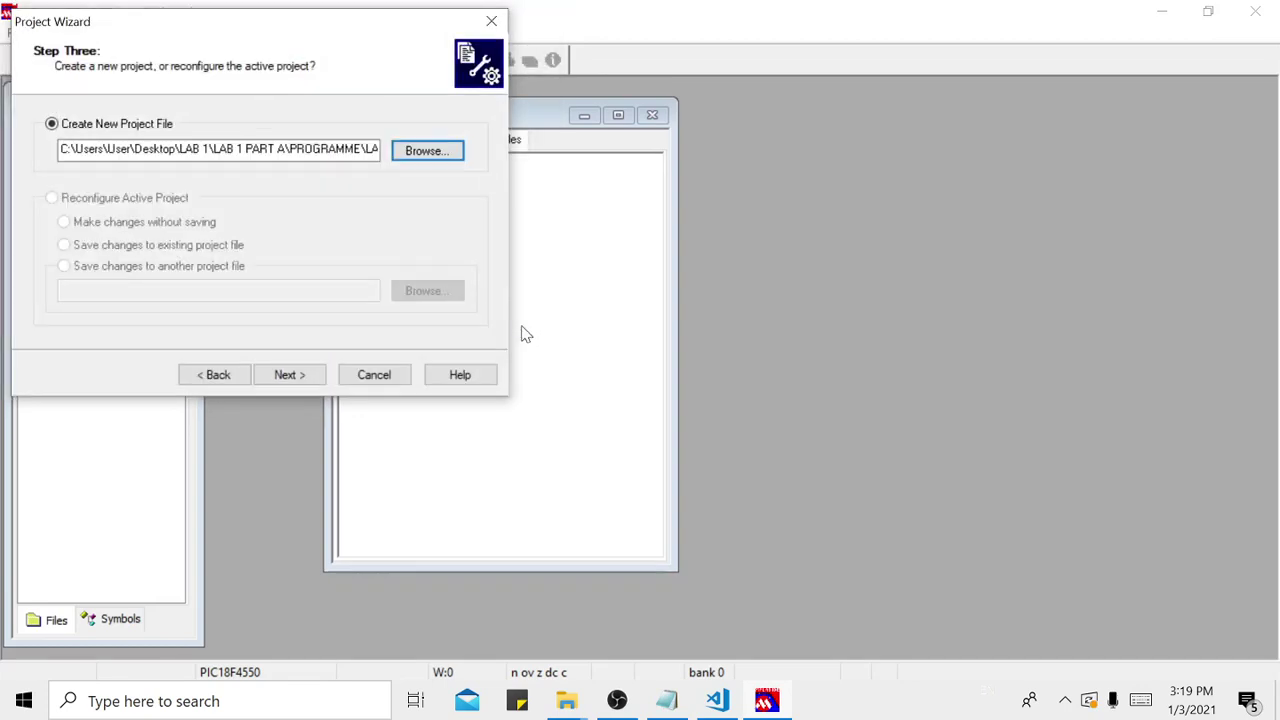
# - Complete the project wizard without adding any existing files, creating the LAB1A project
pyautogui.click(289, 375)
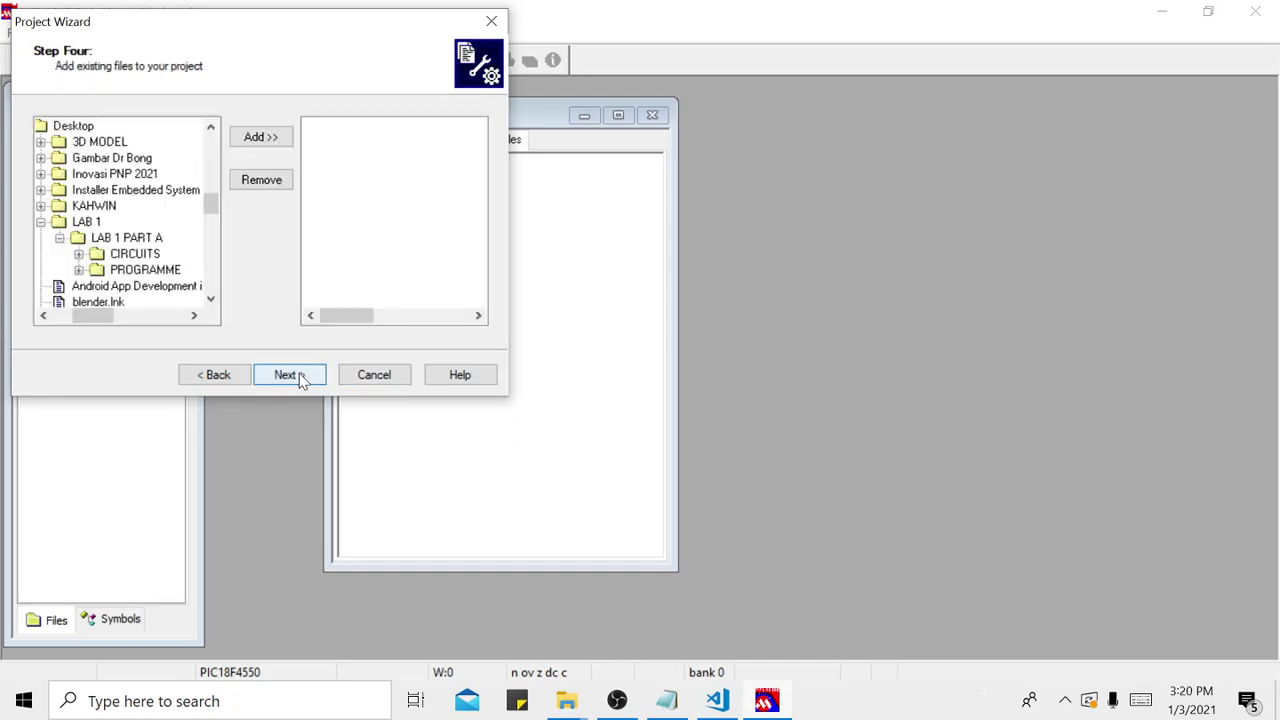
pyautogui.click(300, 378)
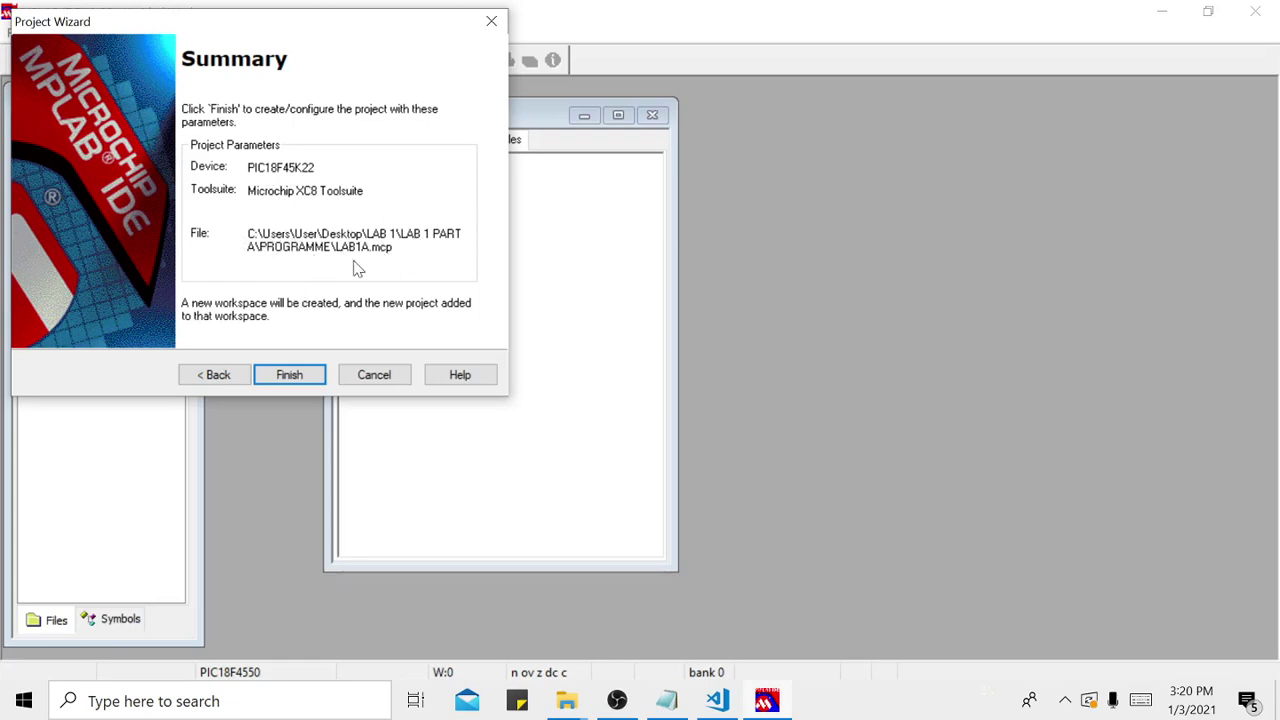
pyautogui.click(292, 376)
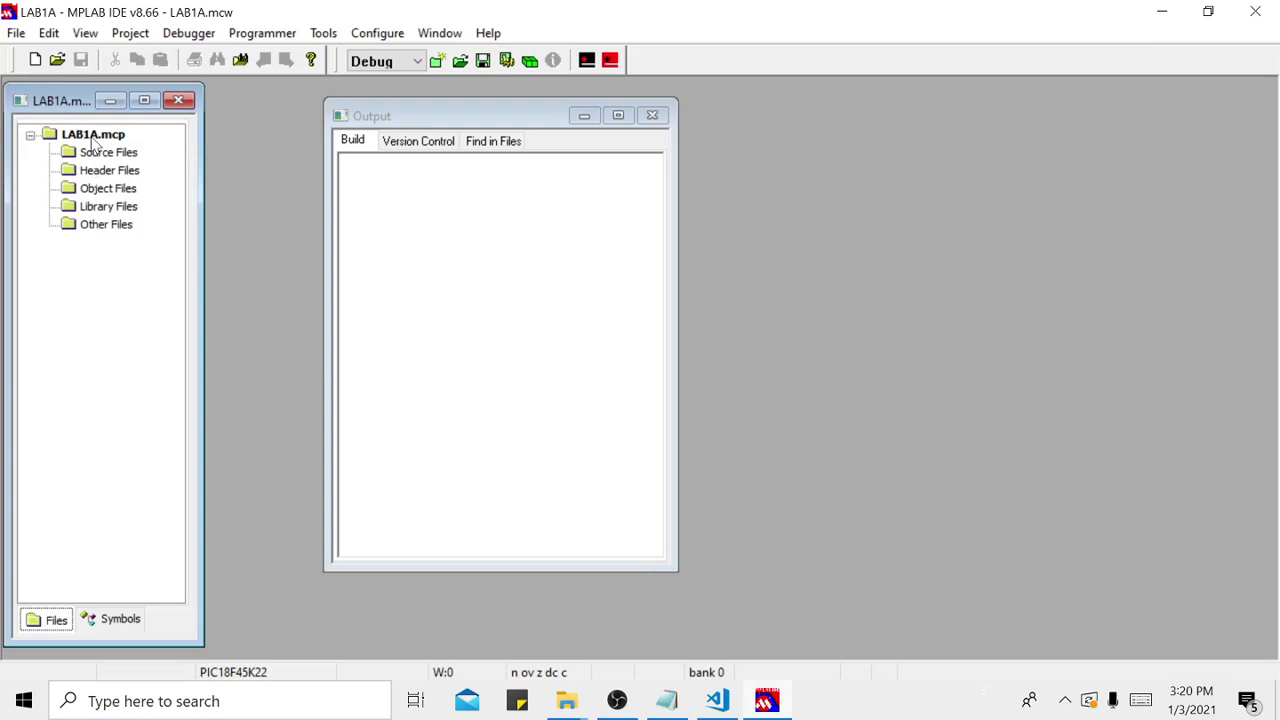
pyautogui.click(92, 138)
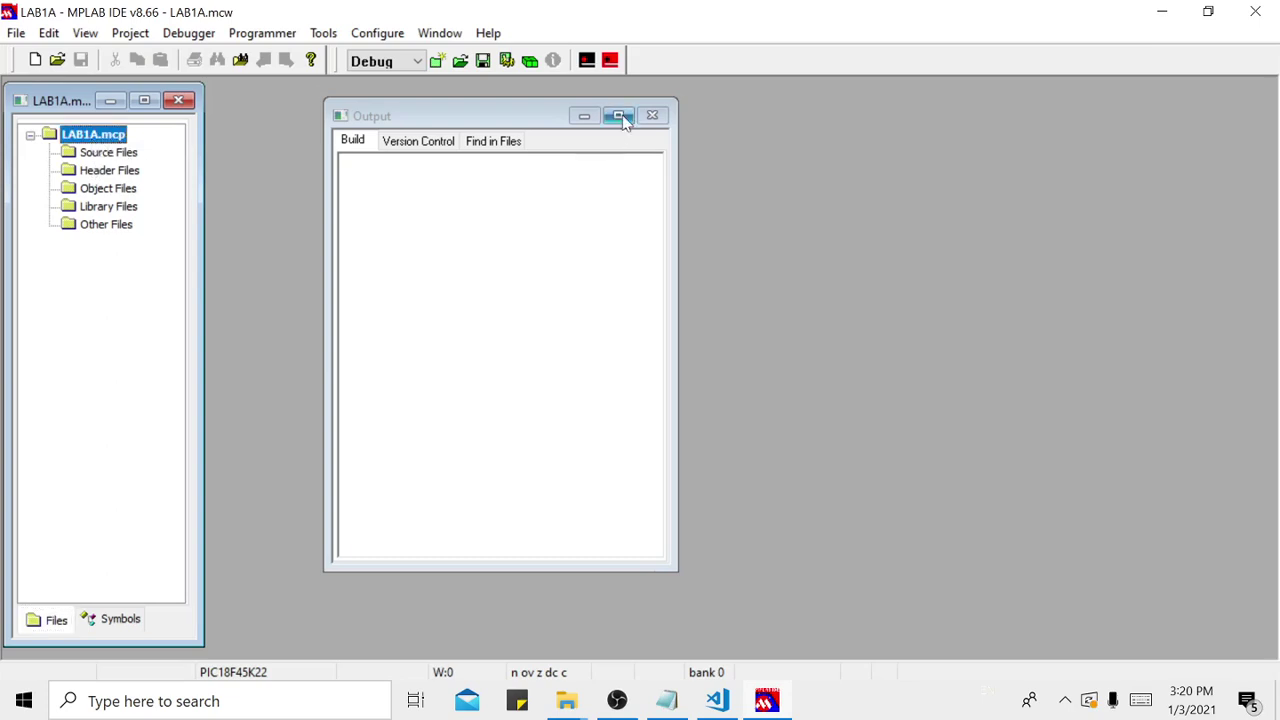
# - Resize the Output window into a wide, short strip and place it along the workspace's lower edge beside the project window
pyautogui.moveTo(523, 100); pyautogui.dragTo(545, 424)
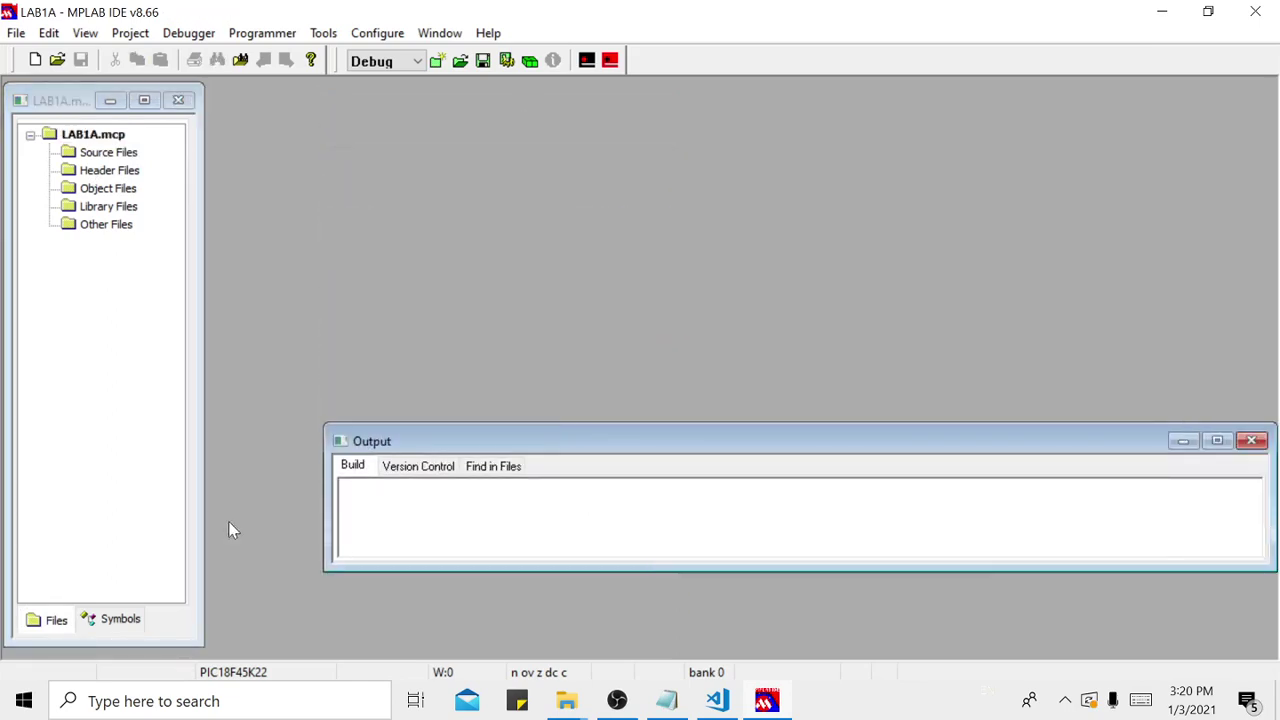
pyautogui.moveTo(322, 540); pyautogui.dragTo(217, 537)
pyautogui.moveTo(488, 443); pyautogui.dragTo(480, 520)
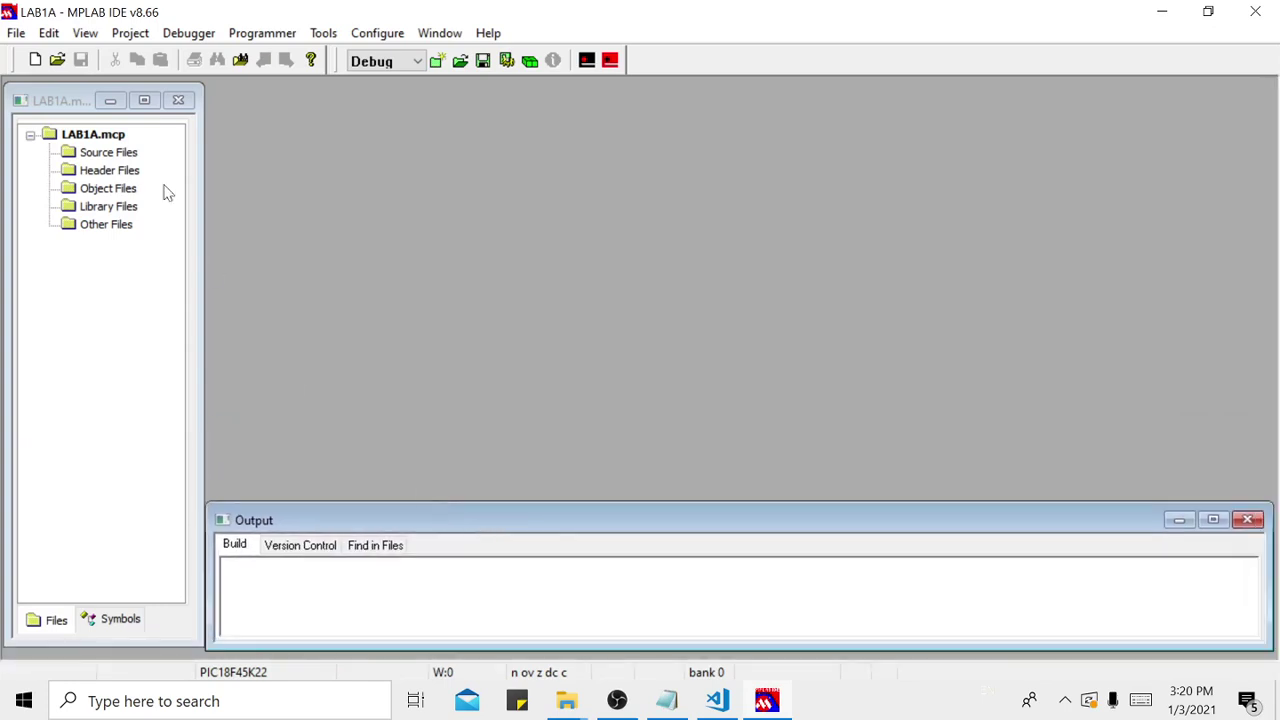
pyautogui.rightClick(163, 260)
pyautogui.click(612, 555)
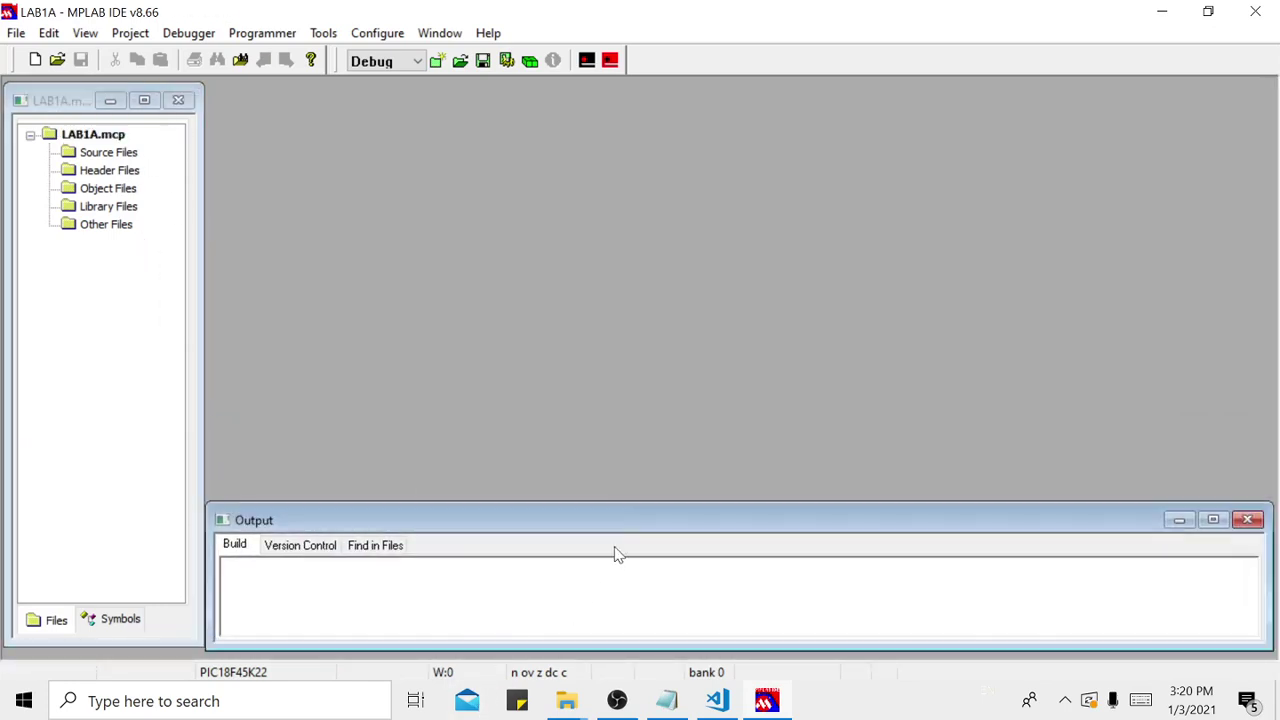
pyautogui.rightClick(608, 545)
pyautogui.click(588, 522)
pyautogui.click(130, 33)
pyautogui.moveTo(162, 37)
pyautogui.moveTo(82, 33)
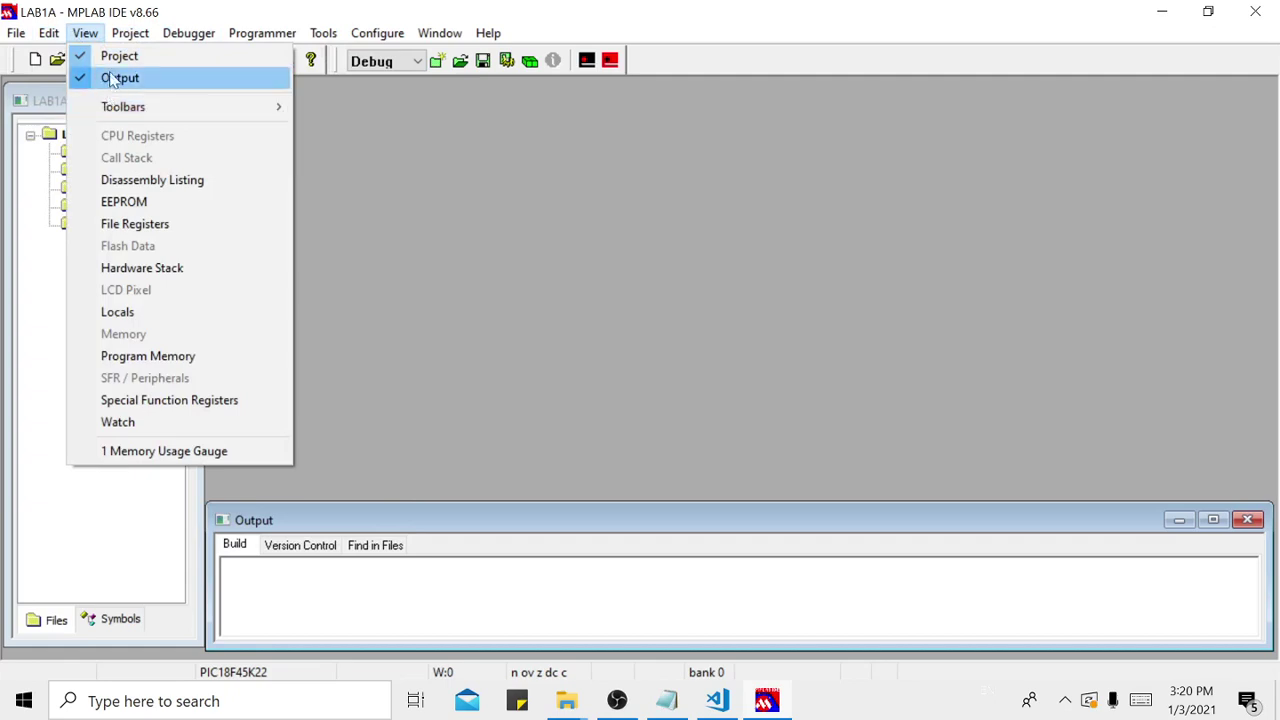
pyautogui.click(460, 190)
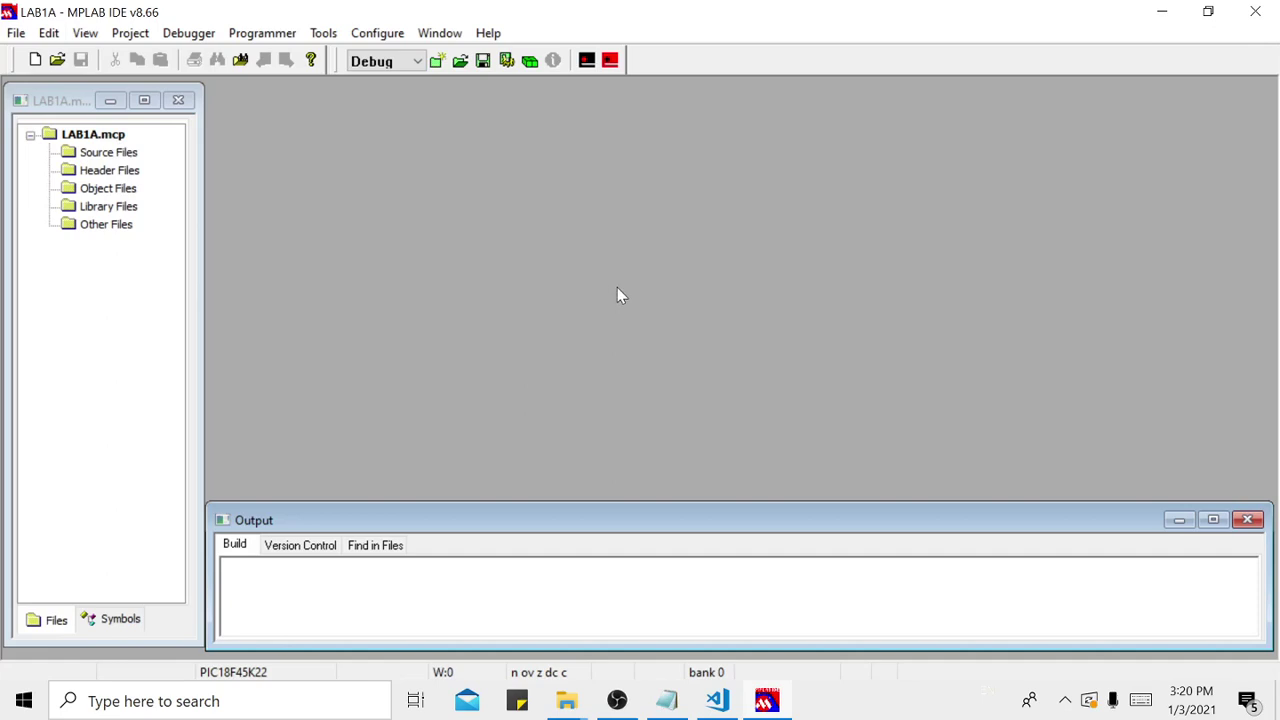
# - Create a new blank source file and place its window beside the project window, above the Output window
pyautogui.click(35, 62)
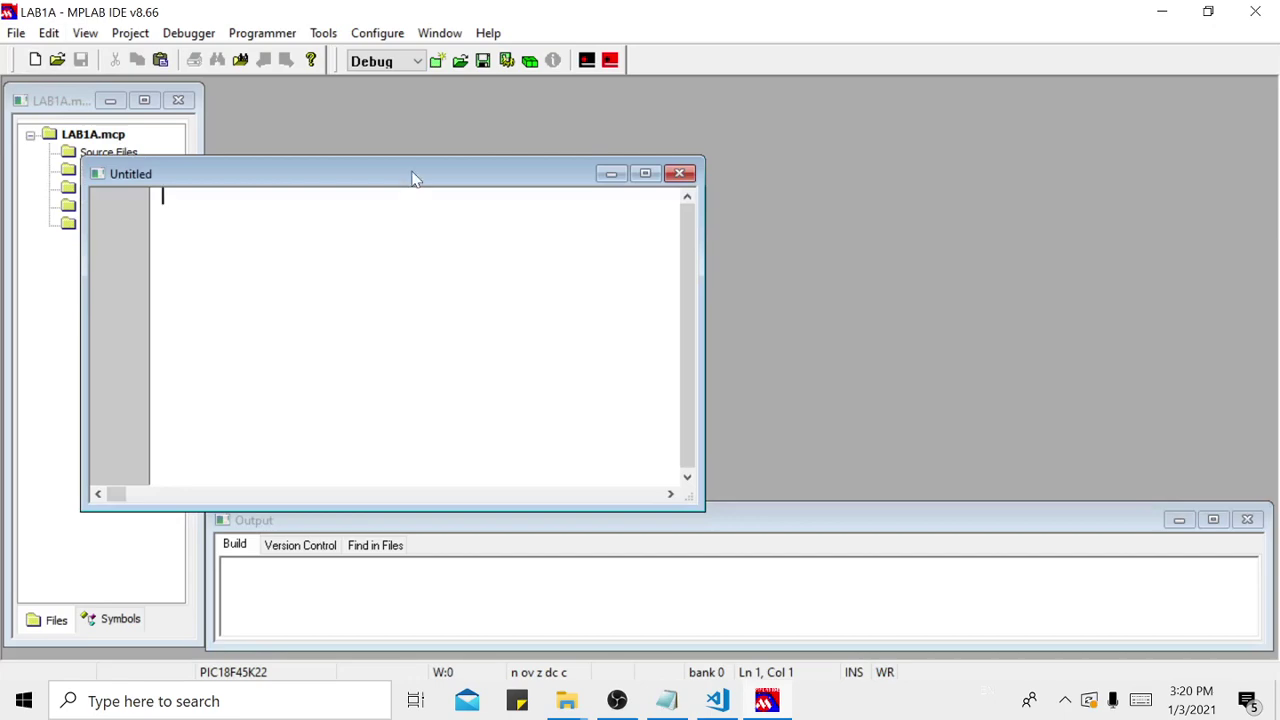
pyautogui.moveTo(416, 177); pyautogui.dragTo(545, 108)
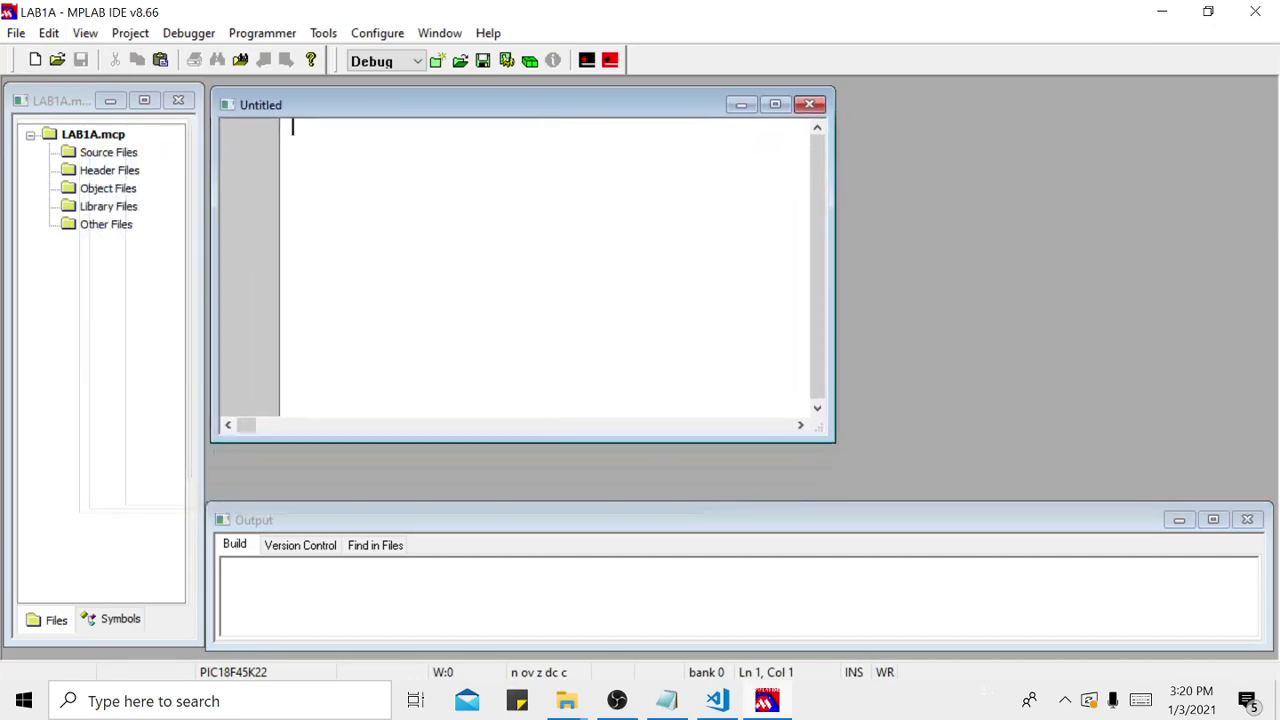
# - Copy the code from #include <xc.h> to the //RB0 get 5V comment in Visual Studio Code's LED.c and paste it into MPLAB's untitled file
pyautogui.click(717, 700)
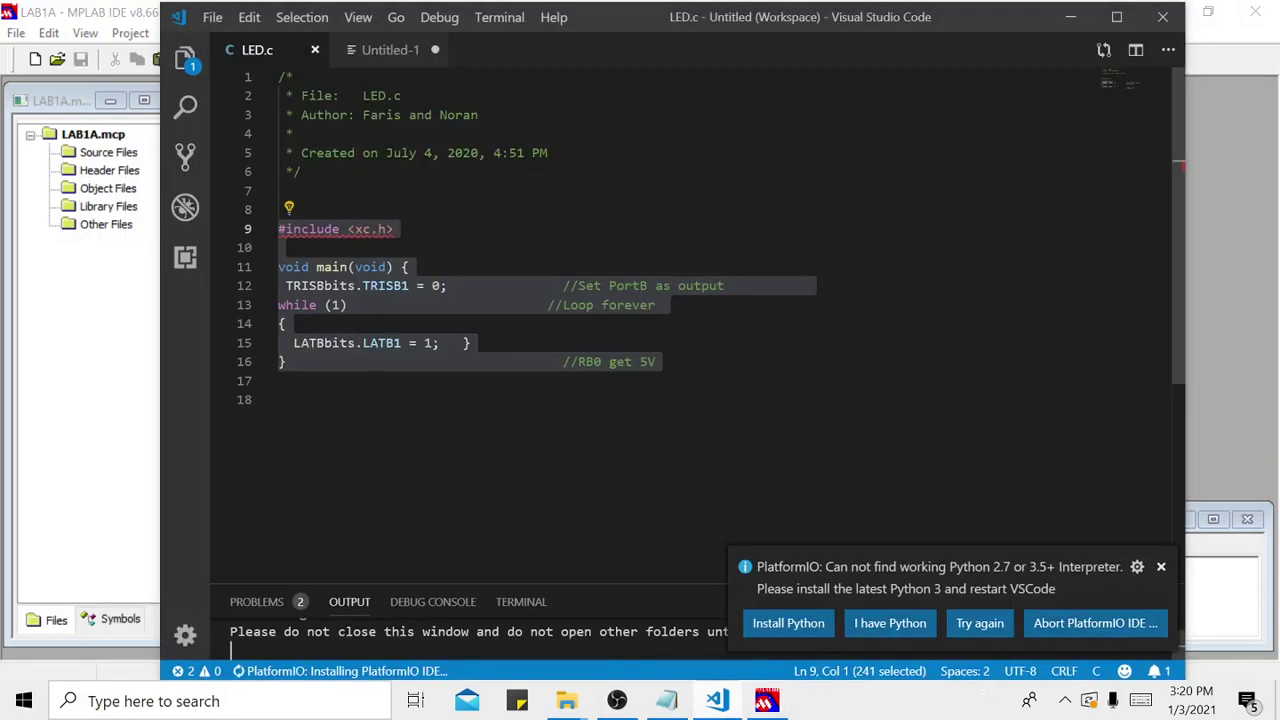
pyautogui.rightClick(374, 302)
pyautogui.press('Escape')
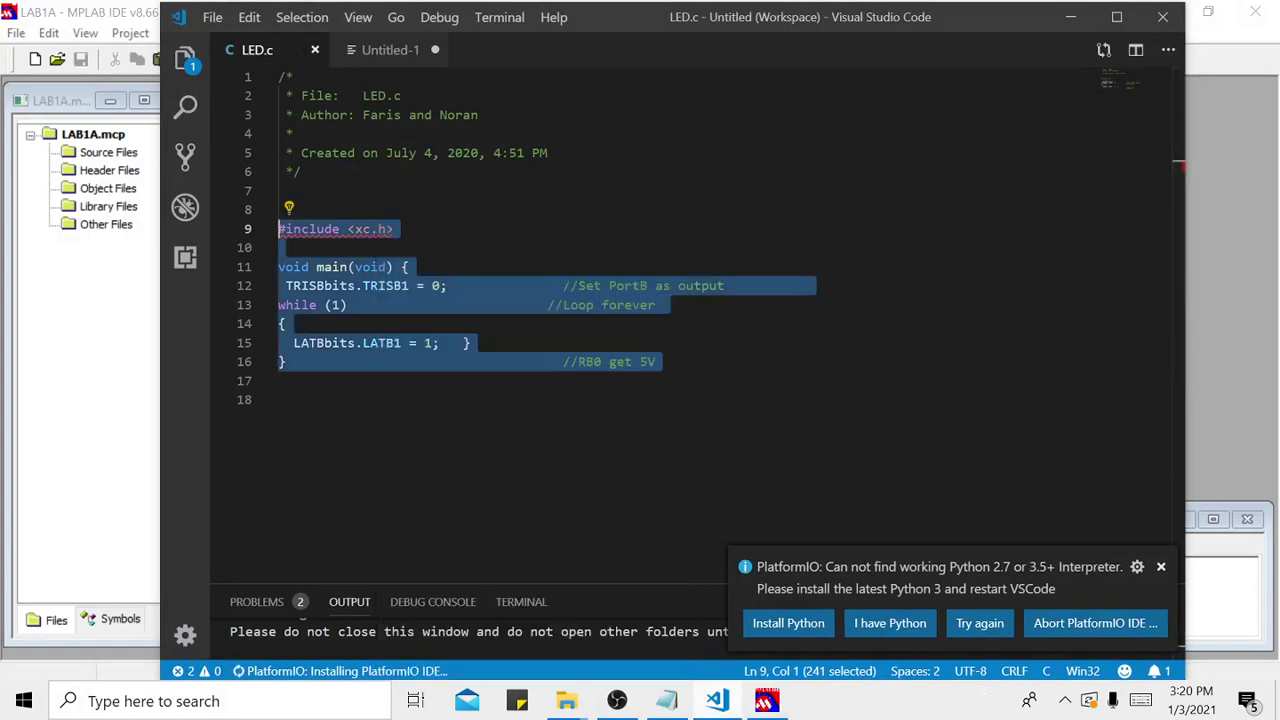
pyautogui.click(655, 361)
pyautogui.moveTo(655, 361); pyautogui.dragTo(278, 229)
pyautogui.hotkey('ctrl', 'c')
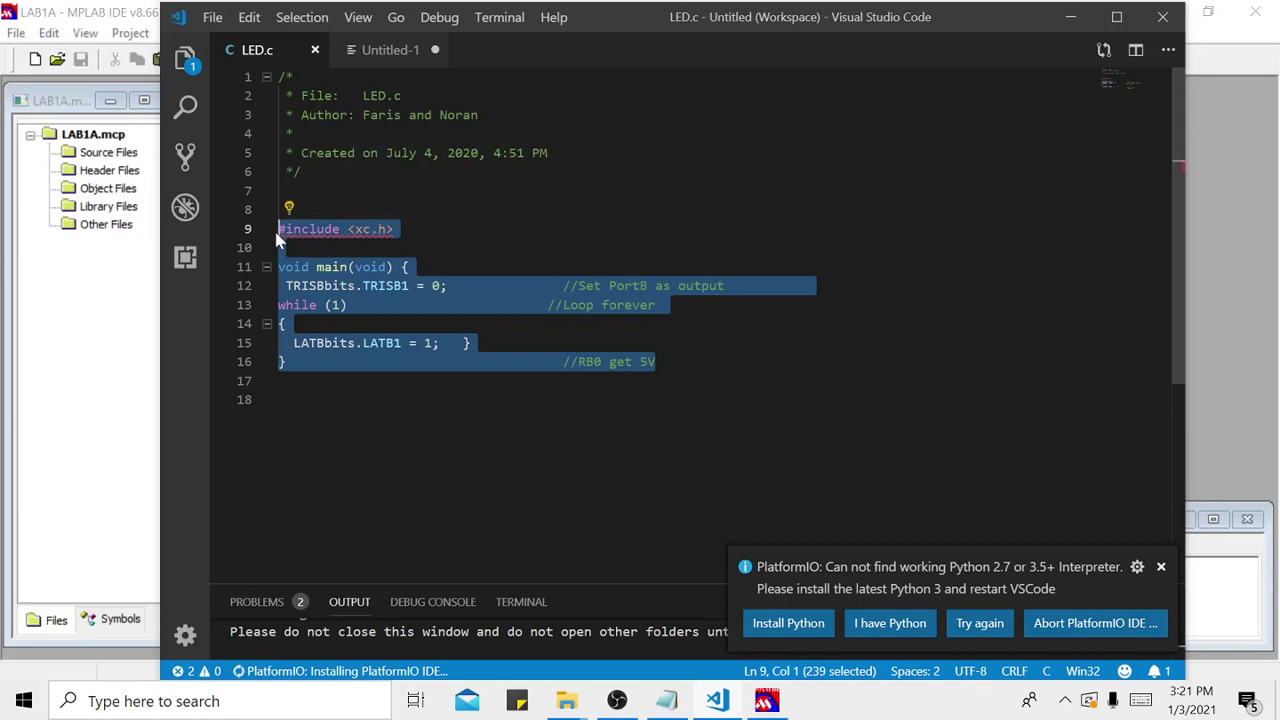
pyautogui.click(1071, 17)
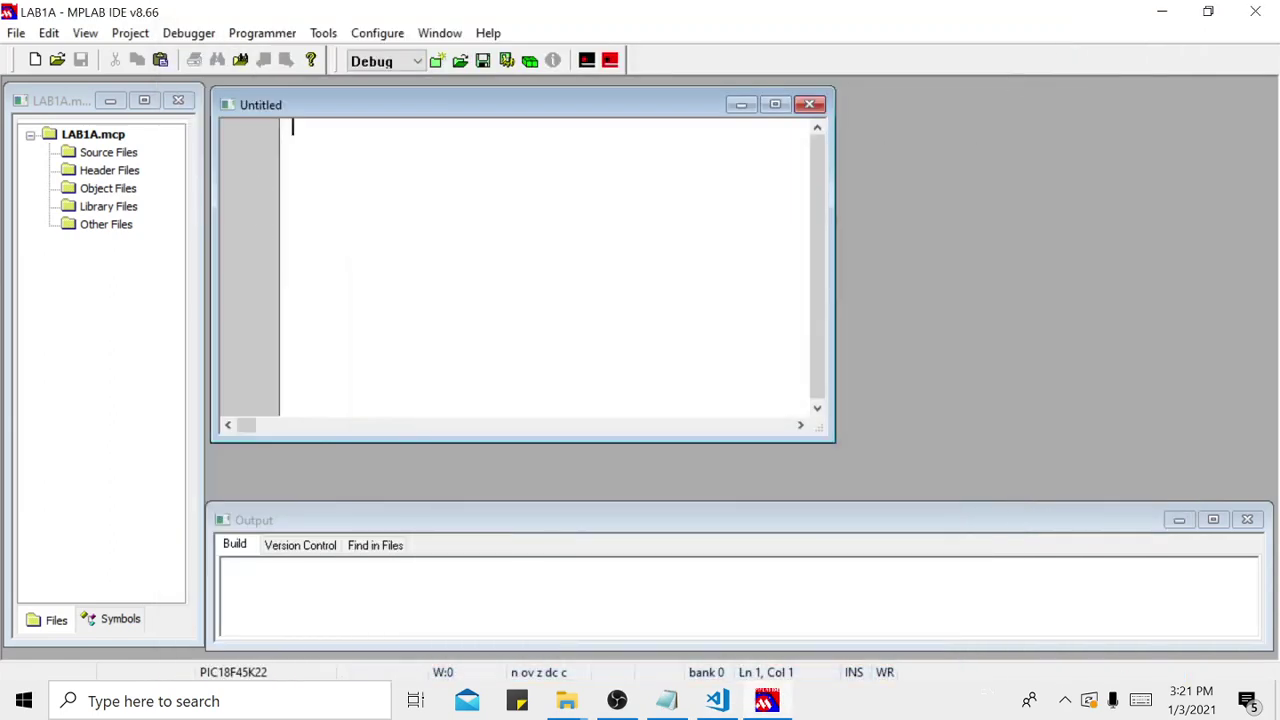
pyautogui.hotkey('ctrl', 'v')
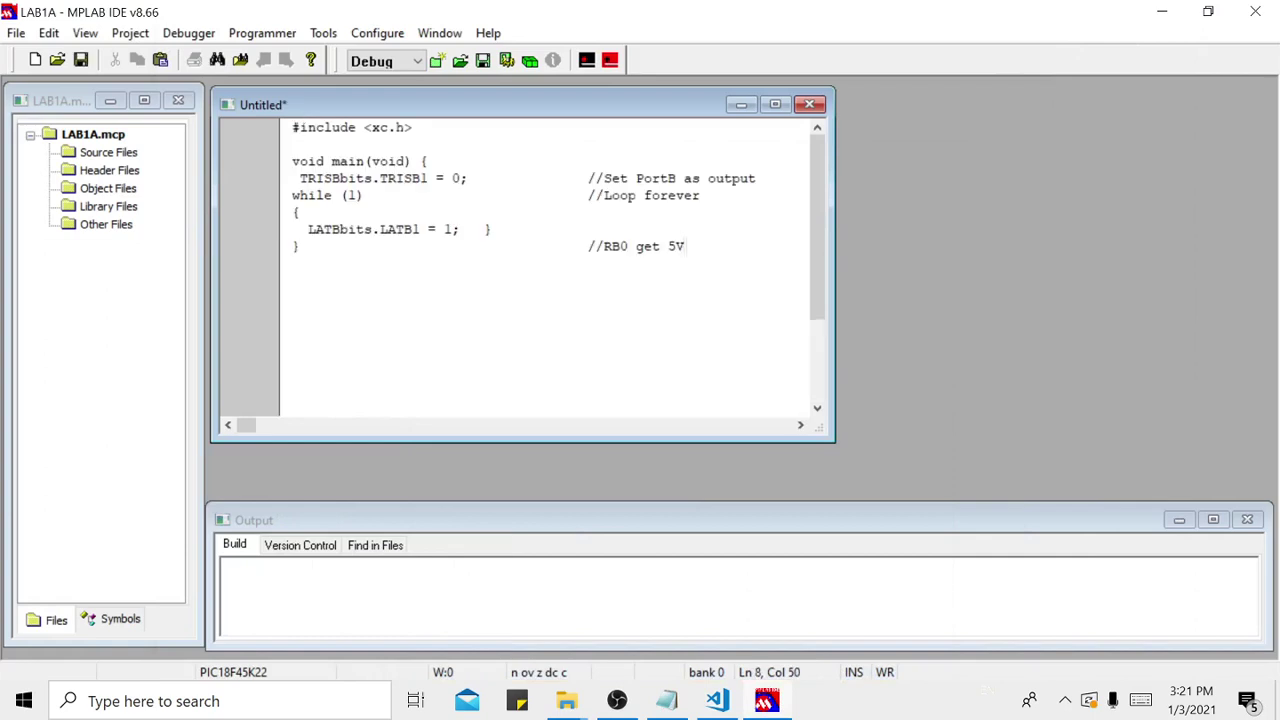
# - Remove the leading space before TRISBbits.TRISB1 and put the while loop's closing brace on its own unindented line
pyautogui.click(300, 178)
pyautogui.press('BackSpace')
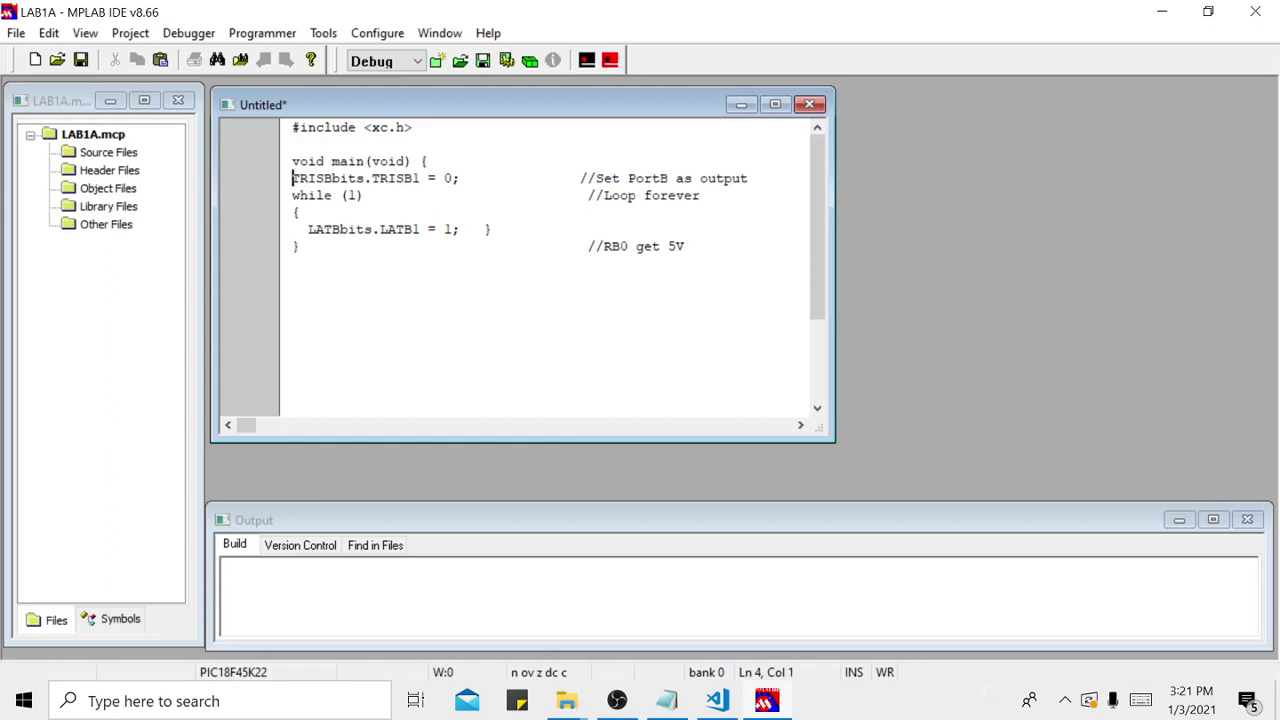
pyautogui.click(486, 229)
pyautogui.press('Return')
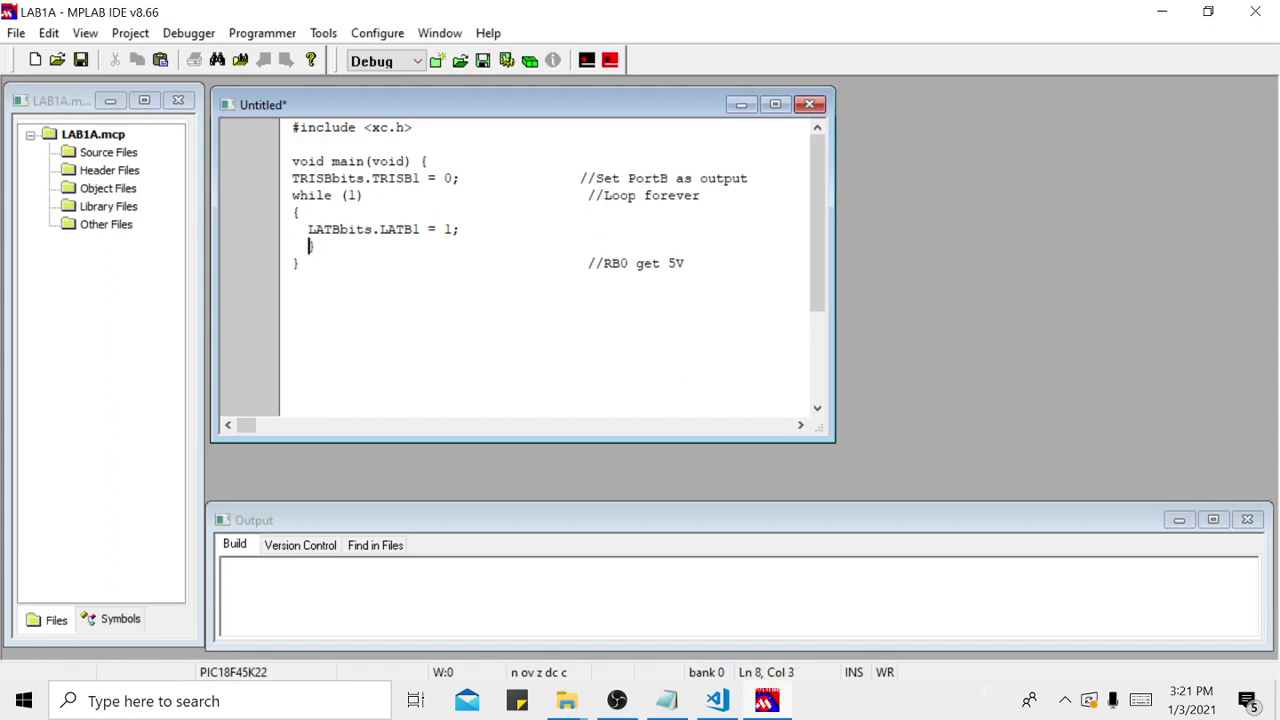
pyautogui.press('BackSpace')
pyautogui.press('BackSpace')
# - Put the opening brace of void main(void) on its own unindented line
pyautogui.click(420, 161)
pyautogui.press('Return')
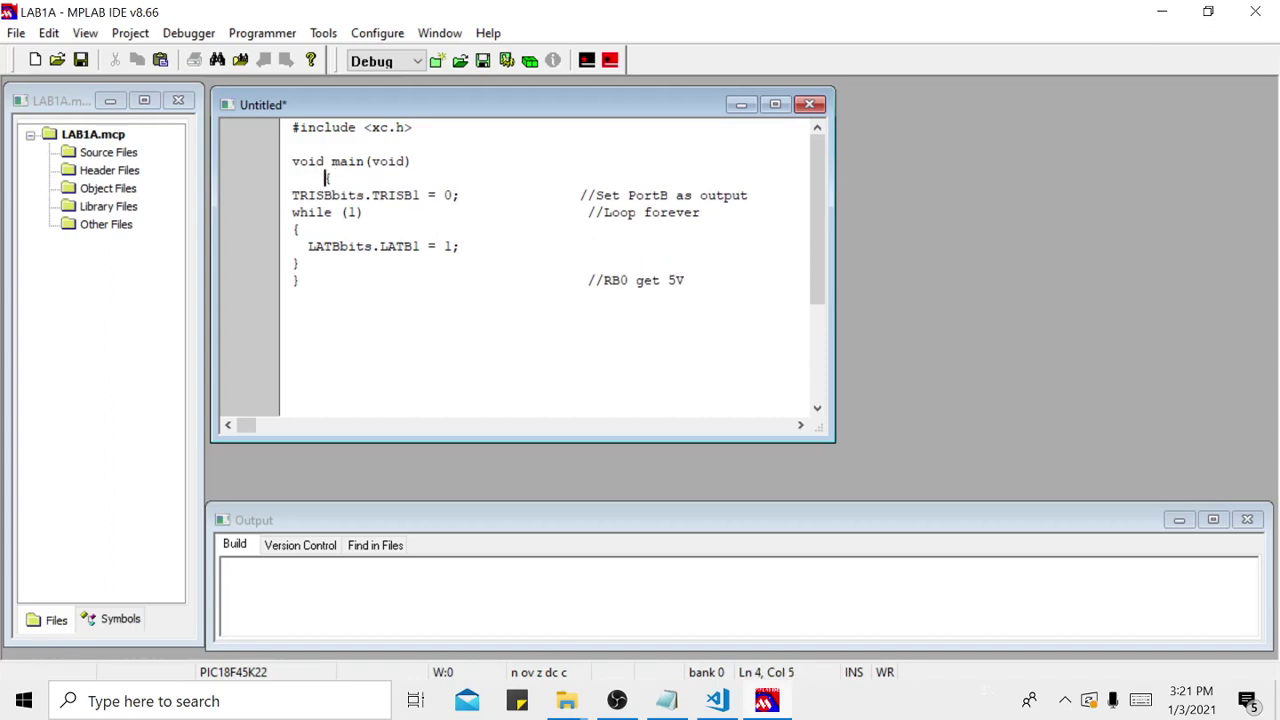
pyautogui.press('BackSpace')
# - Insert the statement ANSELB=0; on a new line below the TRISBbits.TRISB1 statement
pyautogui.click(461, 195)
pyautogui.click(757, 195)
pyautogui.click(708, 212)
pyautogui.click(749, 195)
pyautogui.press('Return')
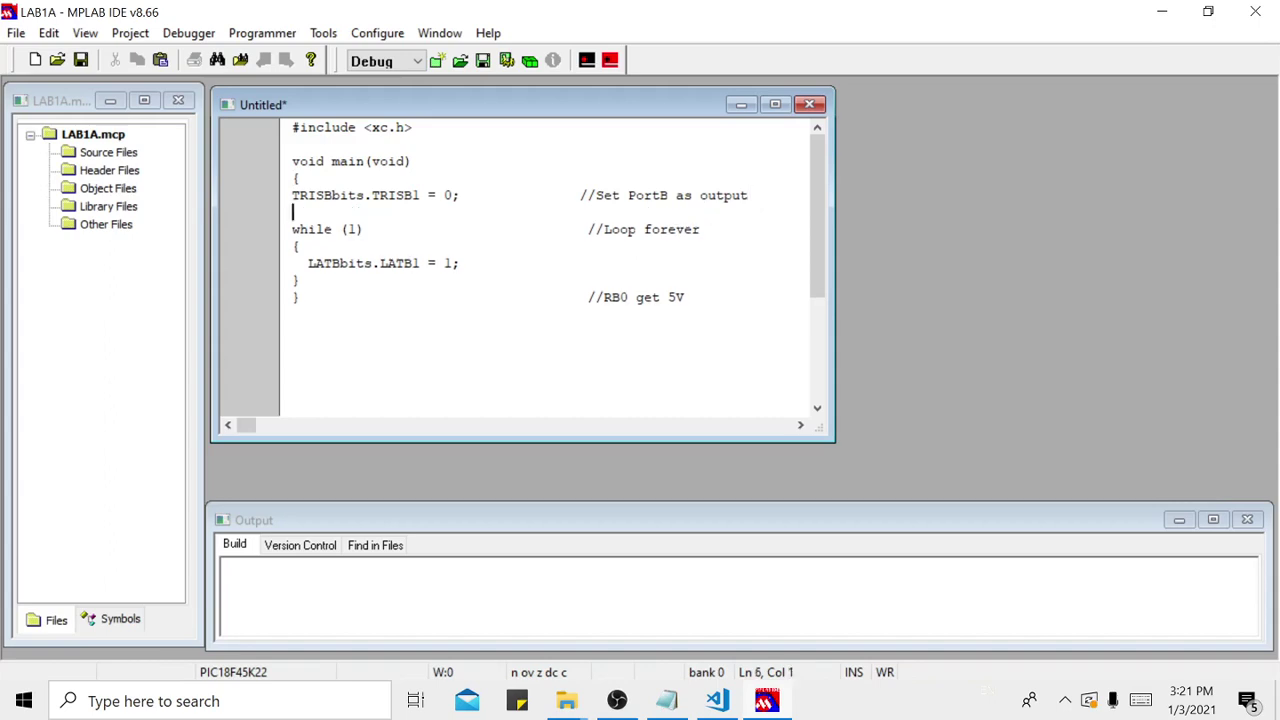
pyautogui.write('A')
pyautogui.press('BackSpace')
pyautogui.write('A')
pyautogui.press('BackSpace')
pyautogui.write('ANSELB=0;')
pyautogui.click(445, 297)
pyautogui.moveTo(314, 297); pyautogui.dragTo(292, 127)
pyautogui.hotkey('ctrl', 'End')
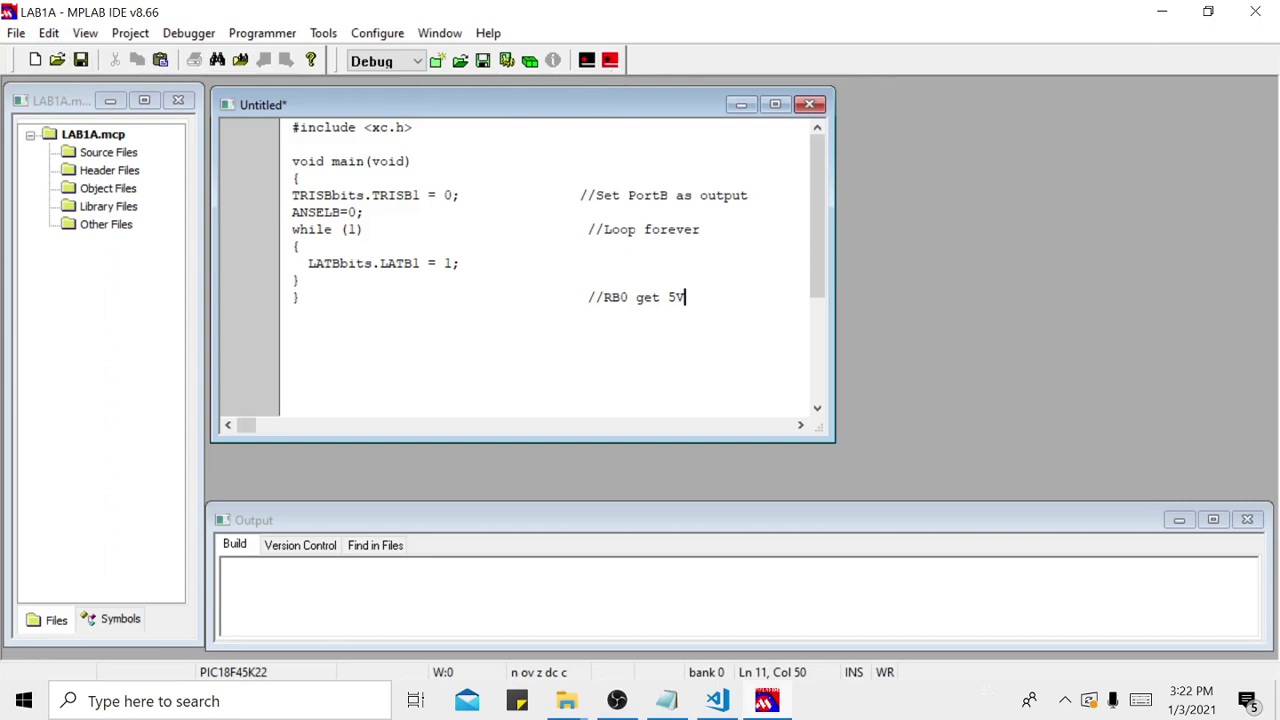
pyautogui.click(15, 33)
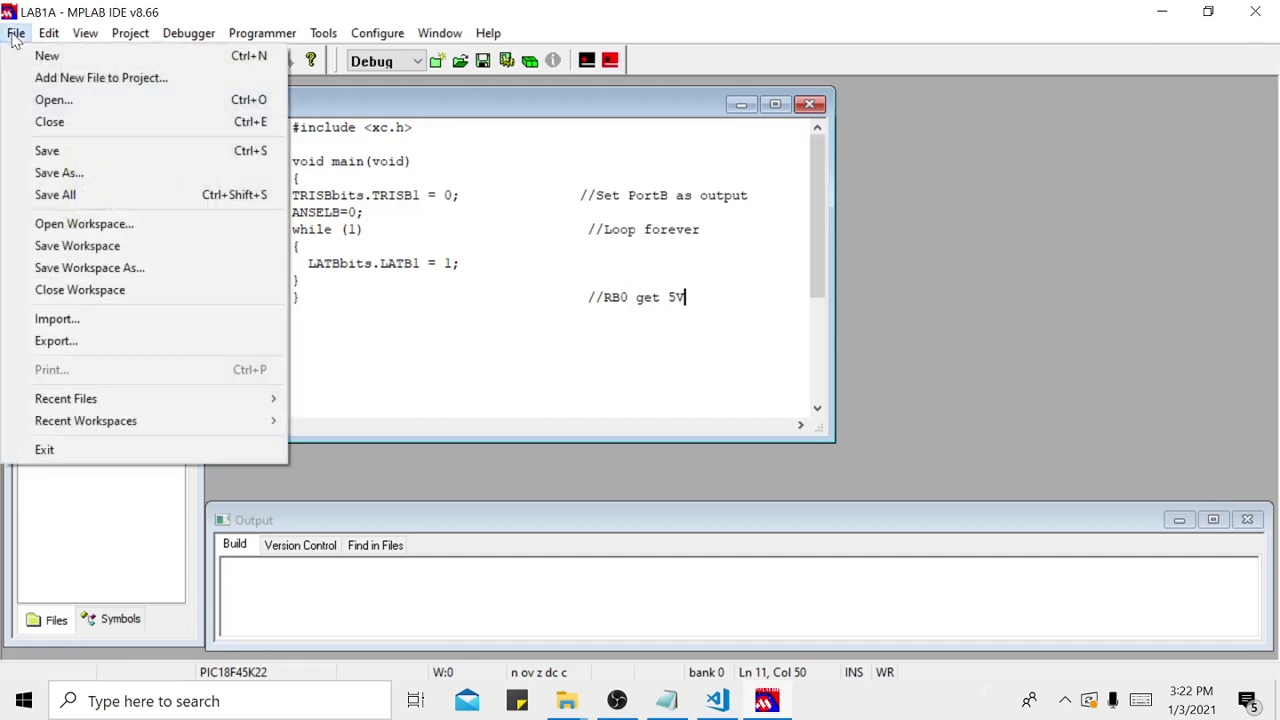
pyautogui.click(70, 174)
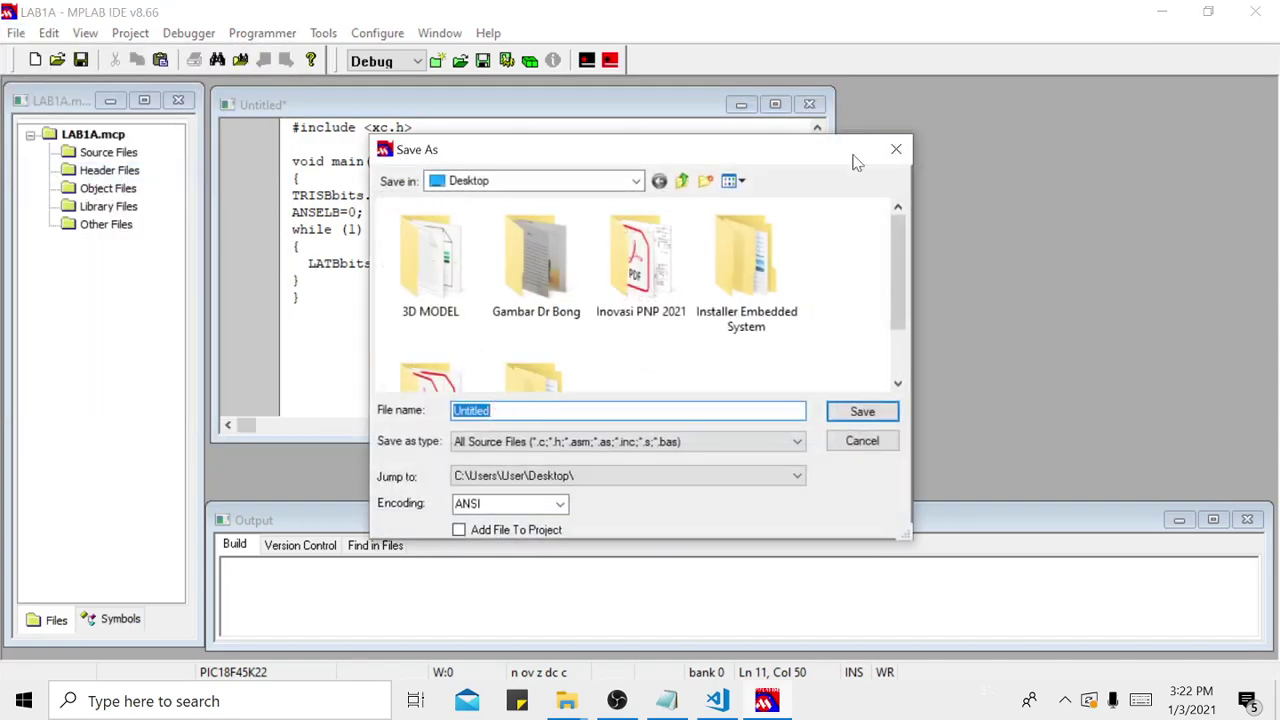
pyautogui.moveTo(851, 155); pyautogui.dragTo(861, 92)
pyautogui.moveTo(918, 470); pyautogui.dragTo(1025, 564)
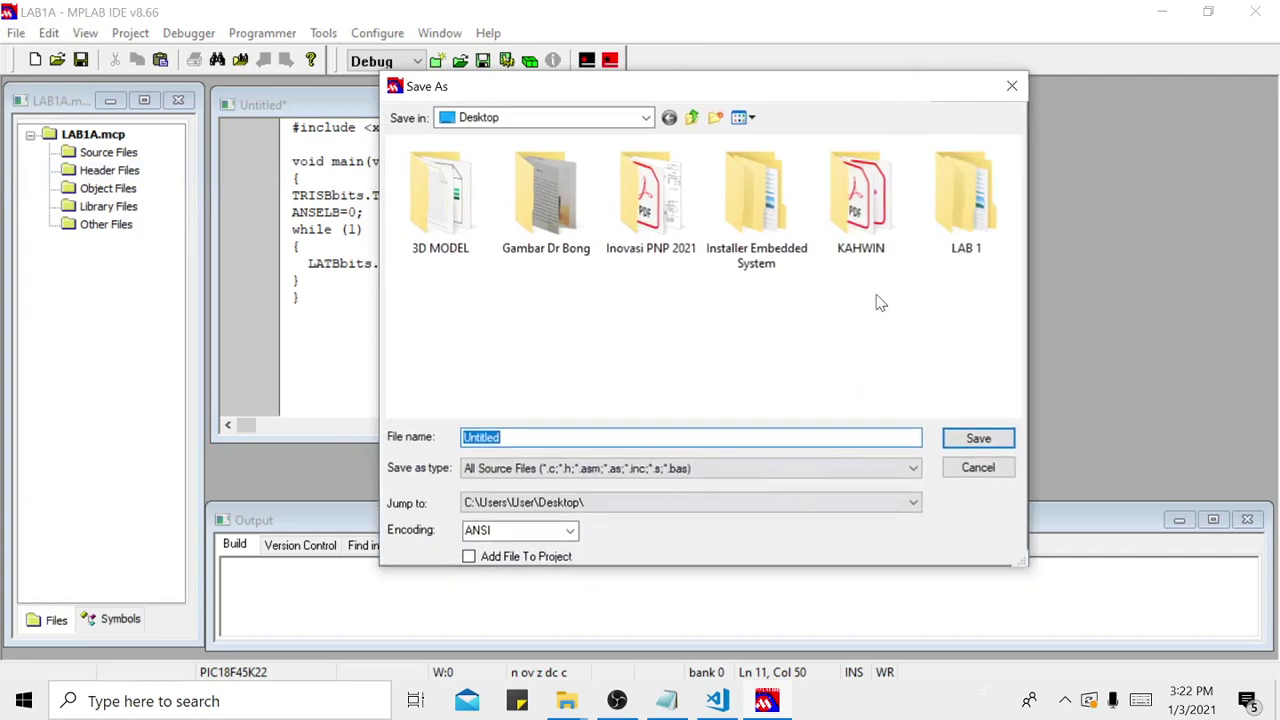
pyautogui.doubleClick(944, 238)
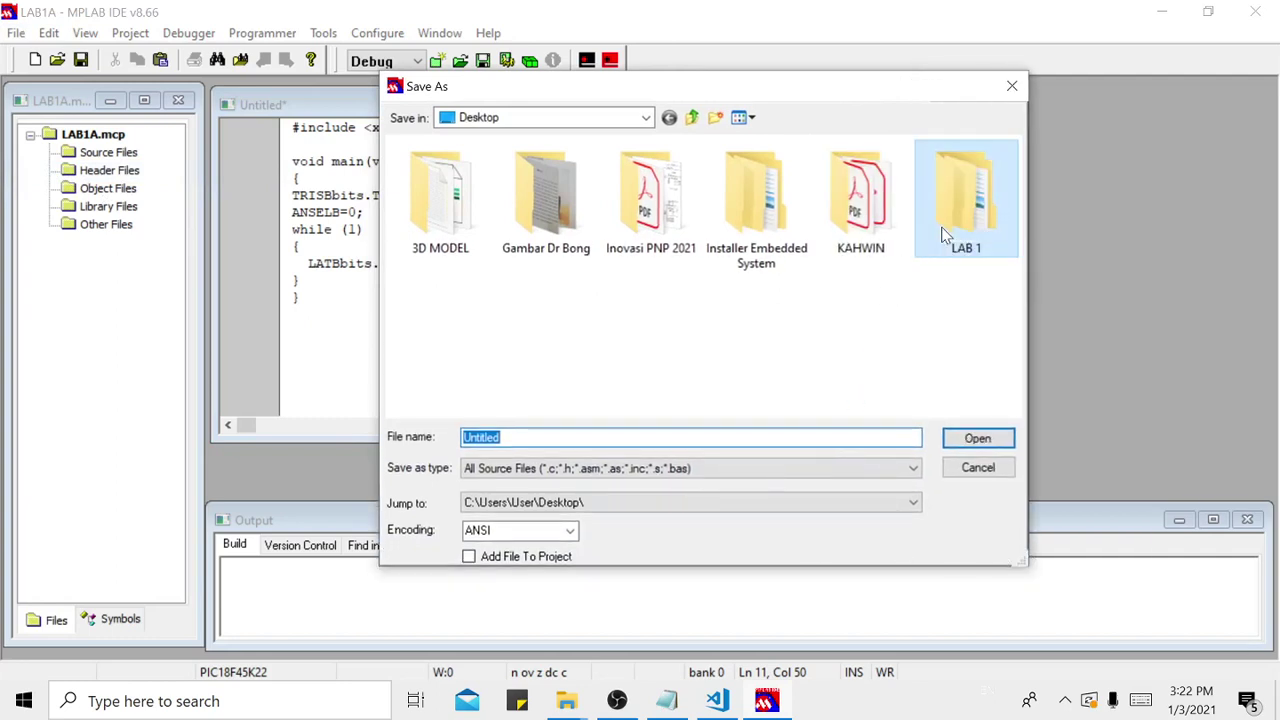
pyautogui.click(691, 117)
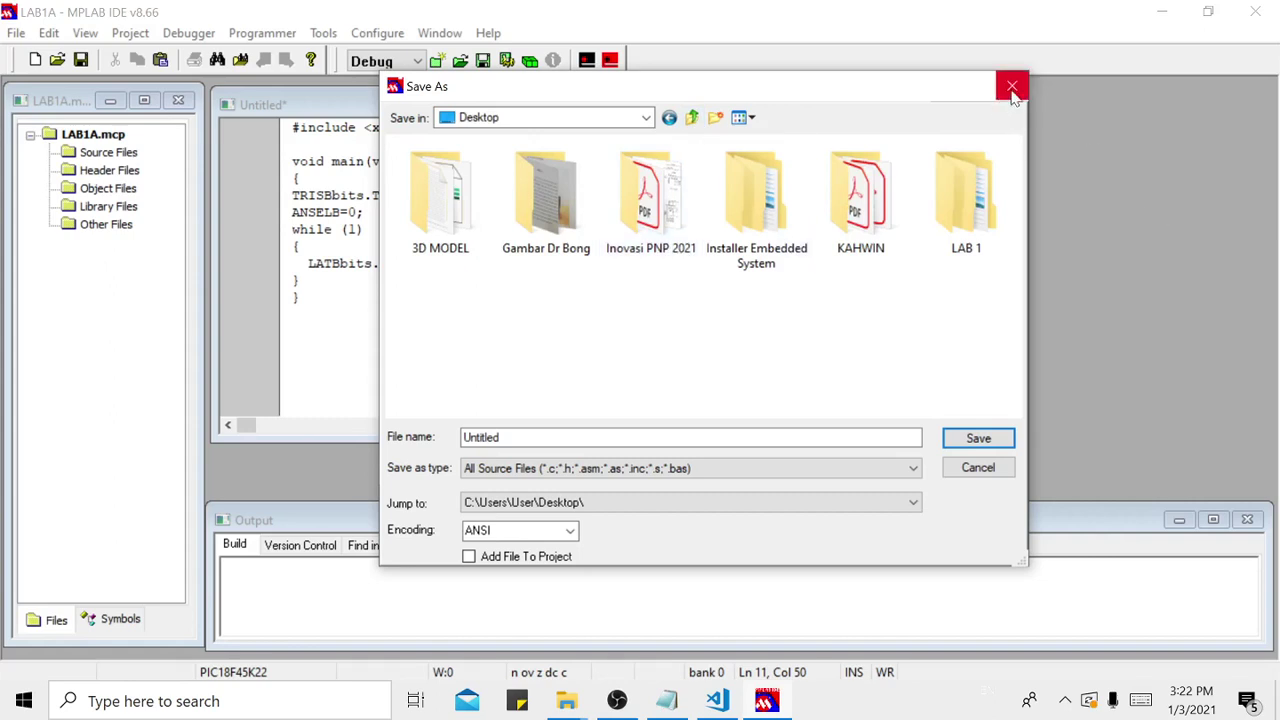
pyautogui.moveTo(905, 95); pyautogui.dragTo(727, 98)
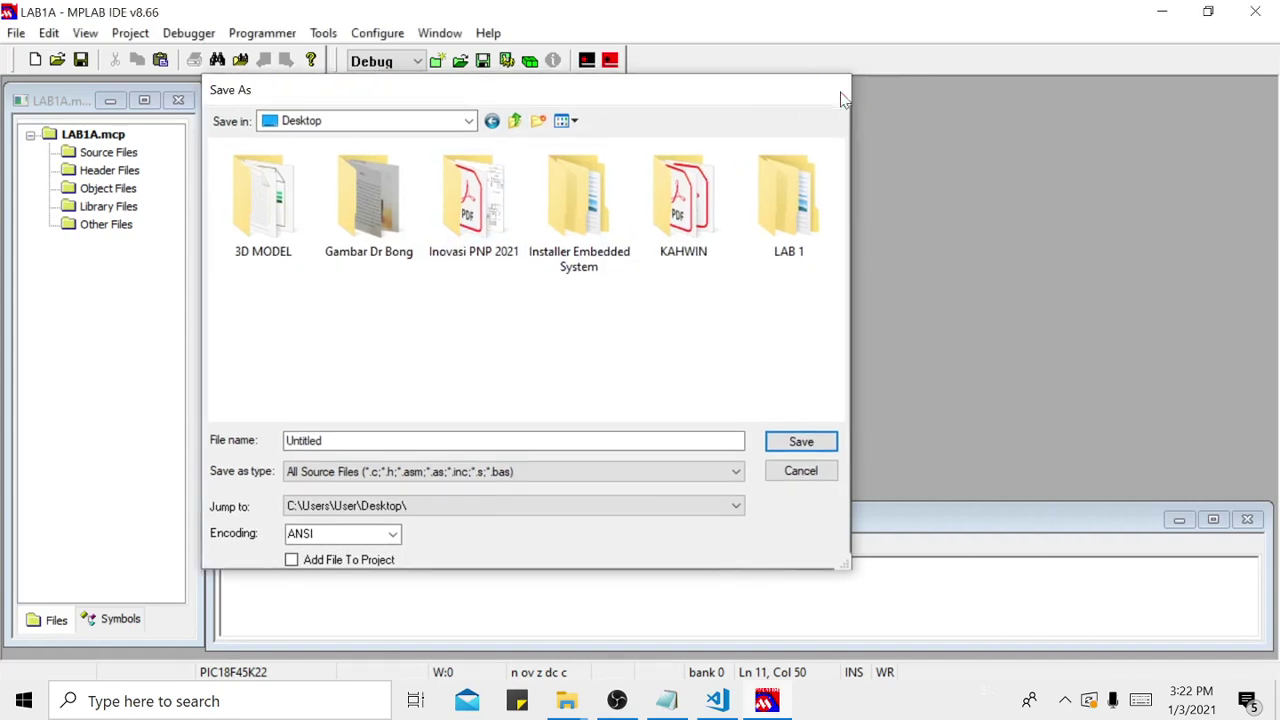
pyautogui.click(840, 96)
# - Check the contents of the PROGRAMME folder inside LAB 1 PART A of the desktop's LAB 1 folder and return to MPLAB IDE
pyautogui.click(1168, 15)
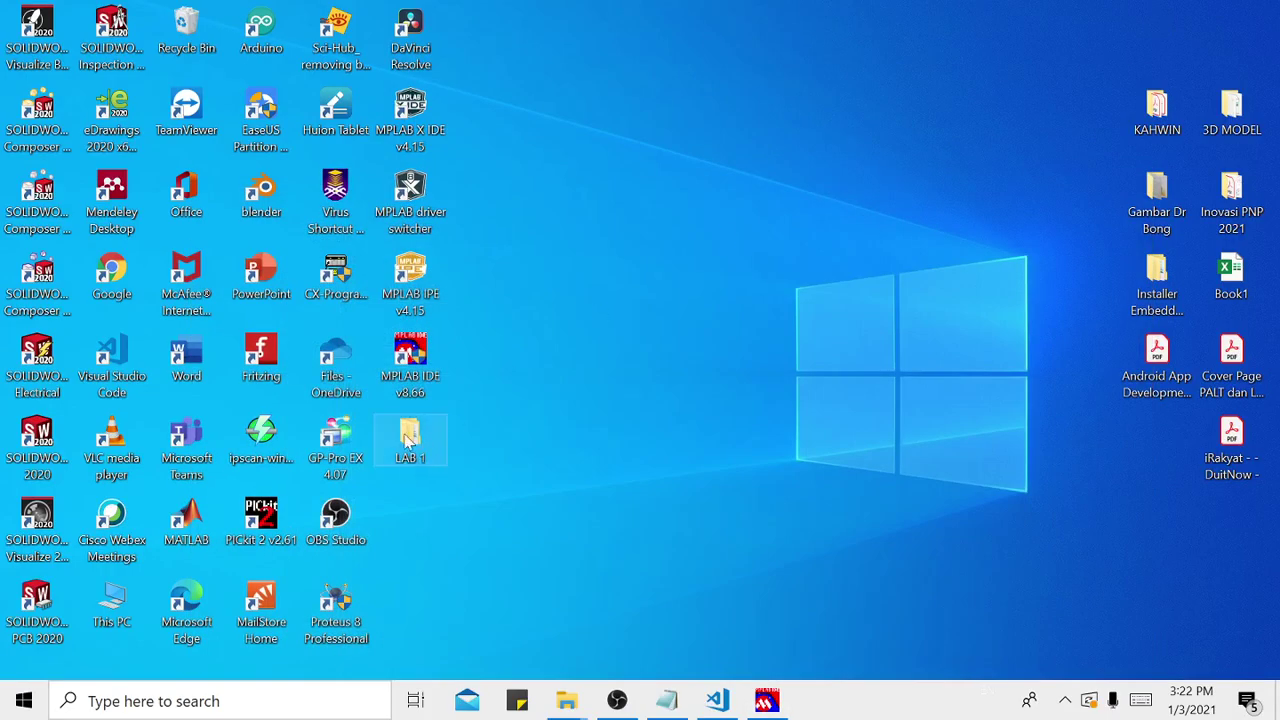
pyautogui.doubleClick(409, 440)
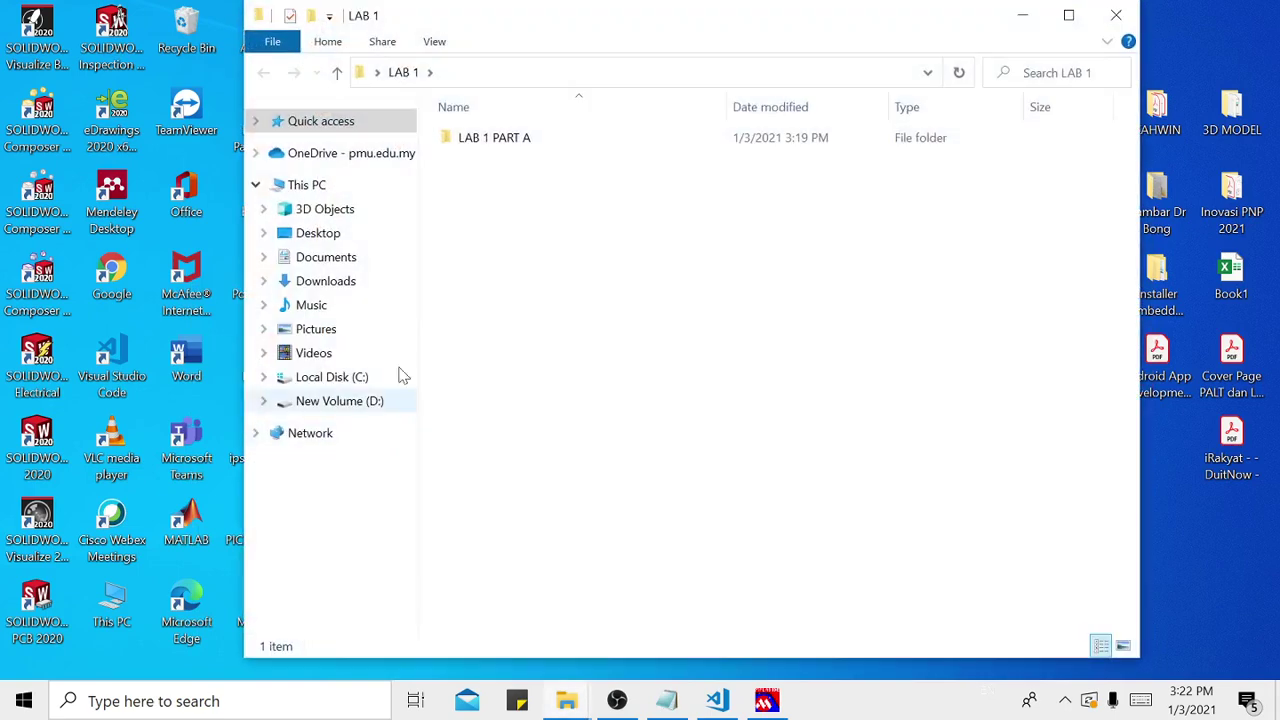
pyautogui.doubleClick(503, 140)
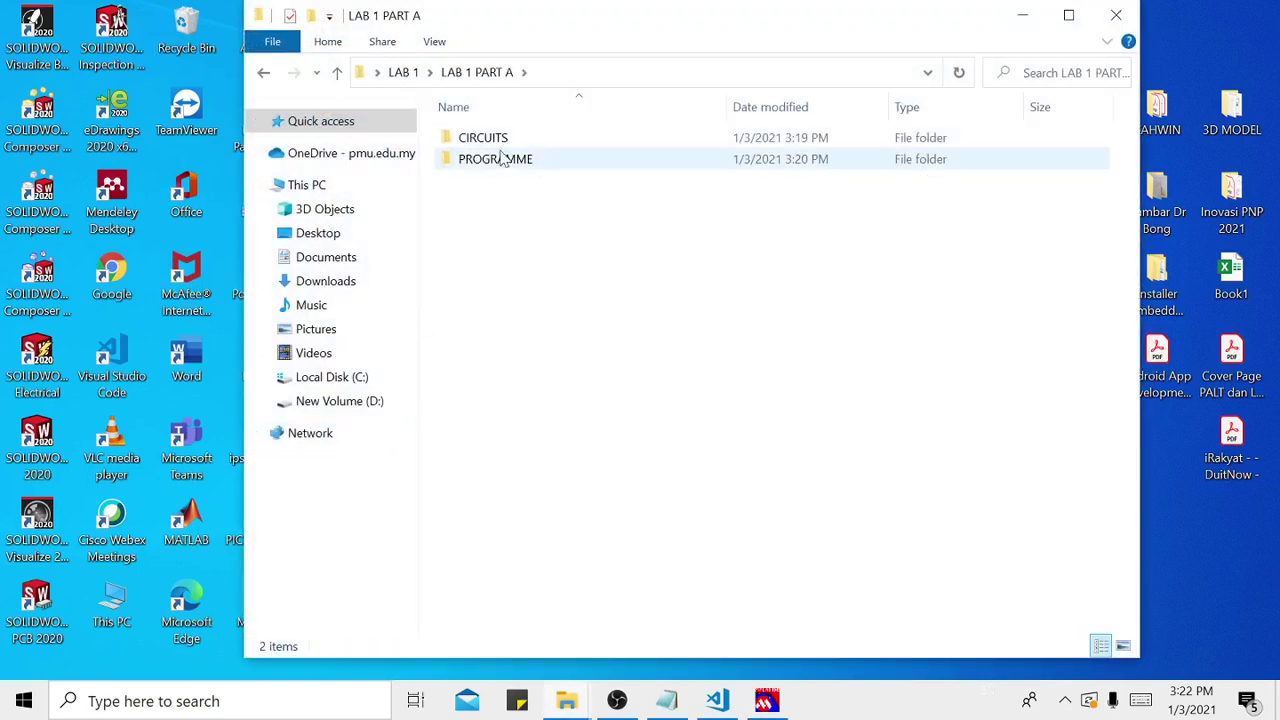
pyautogui.click(507, 168)
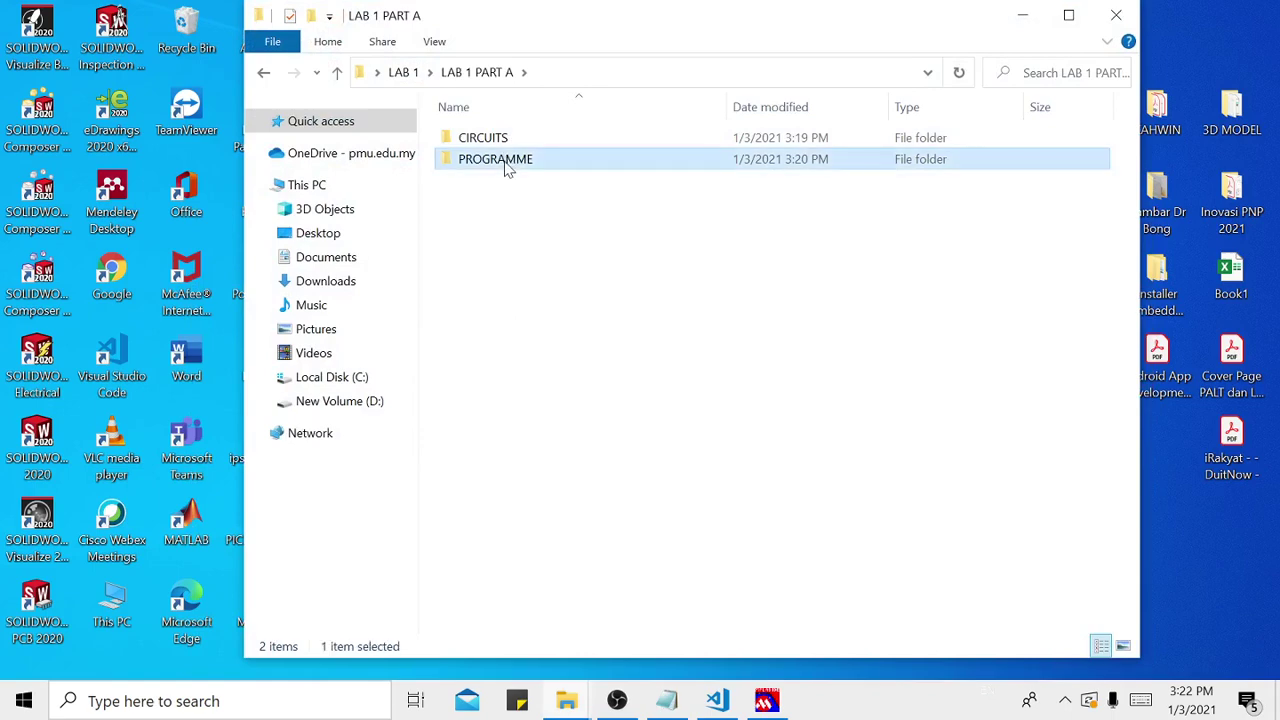
pyautogui.doubleClick(507, 165)
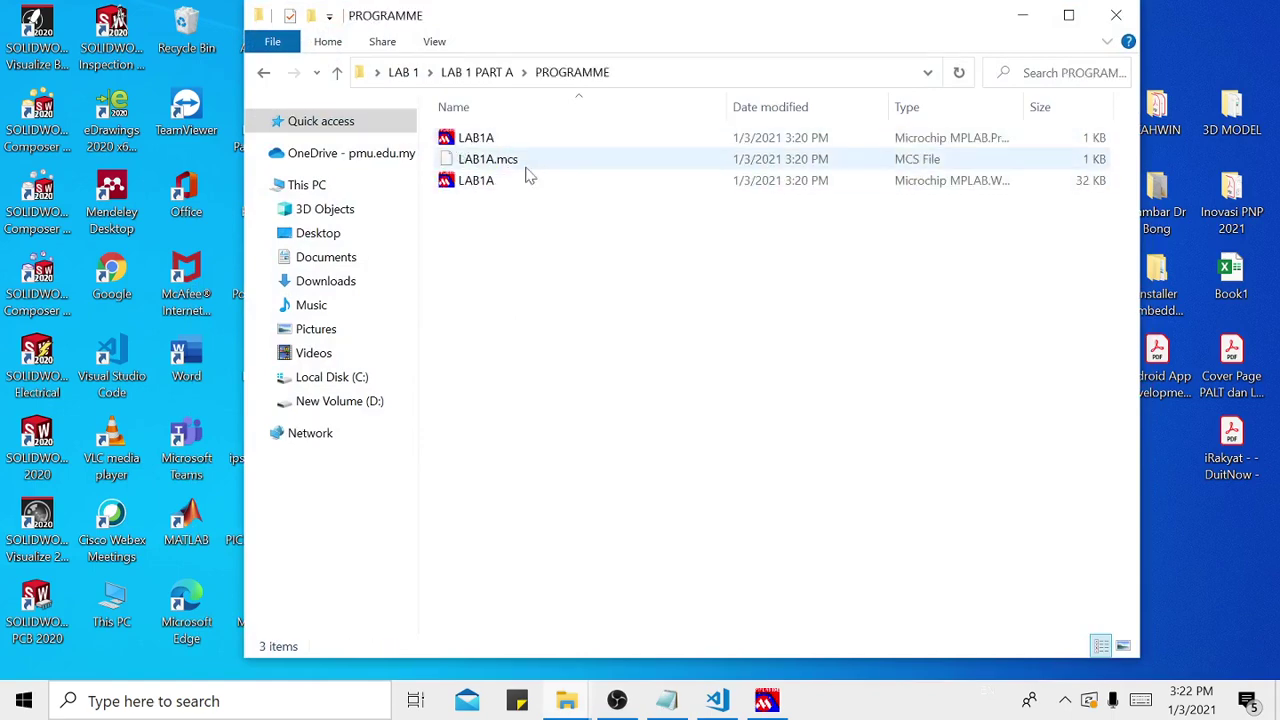
pyautogui.click(1116, 15)
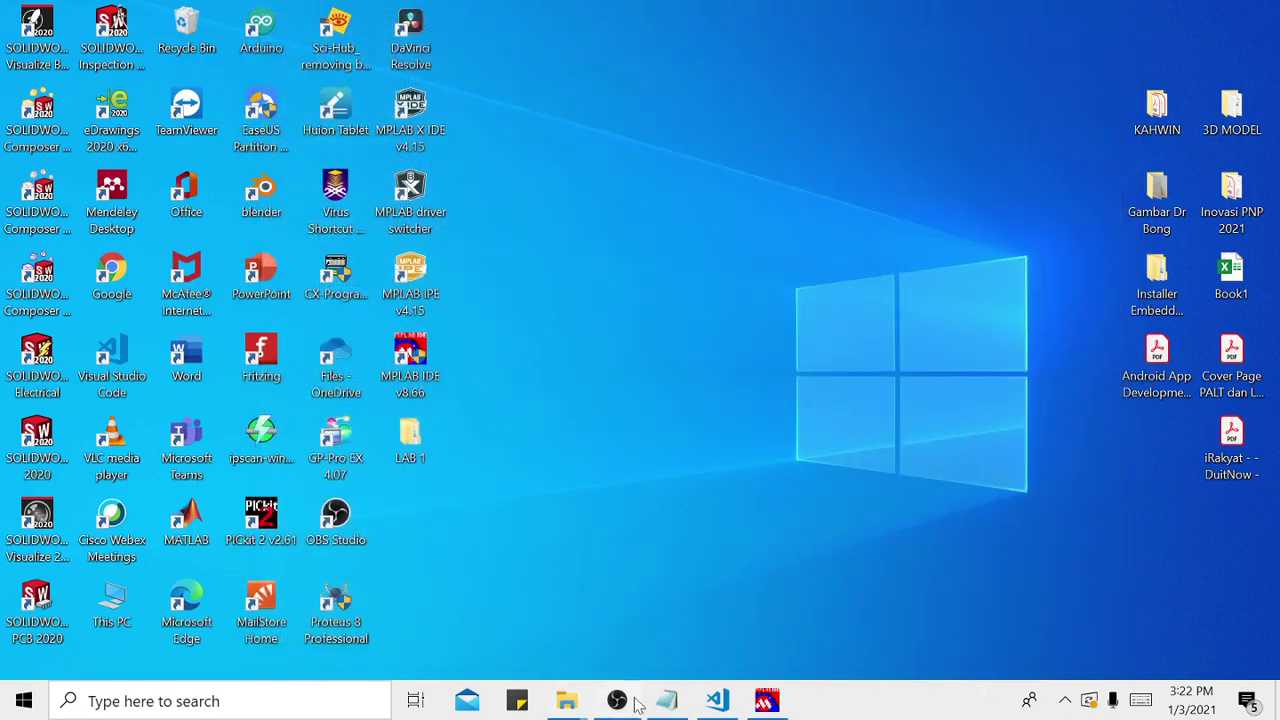
pyautogui.click(766, 700)
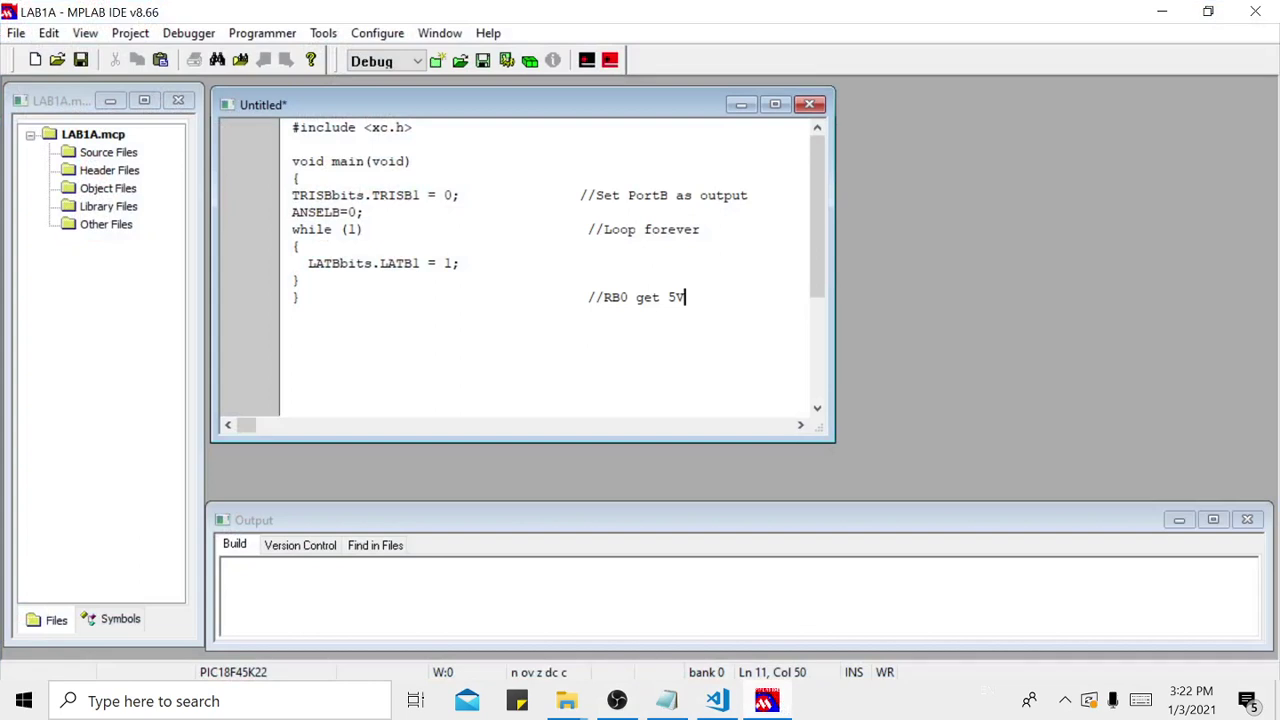
# - Save the untitled code file as LAB1A in the PROGRAMME folder of LAB 1 PART A inside LAB 1
pyautogui.click(16, 33)
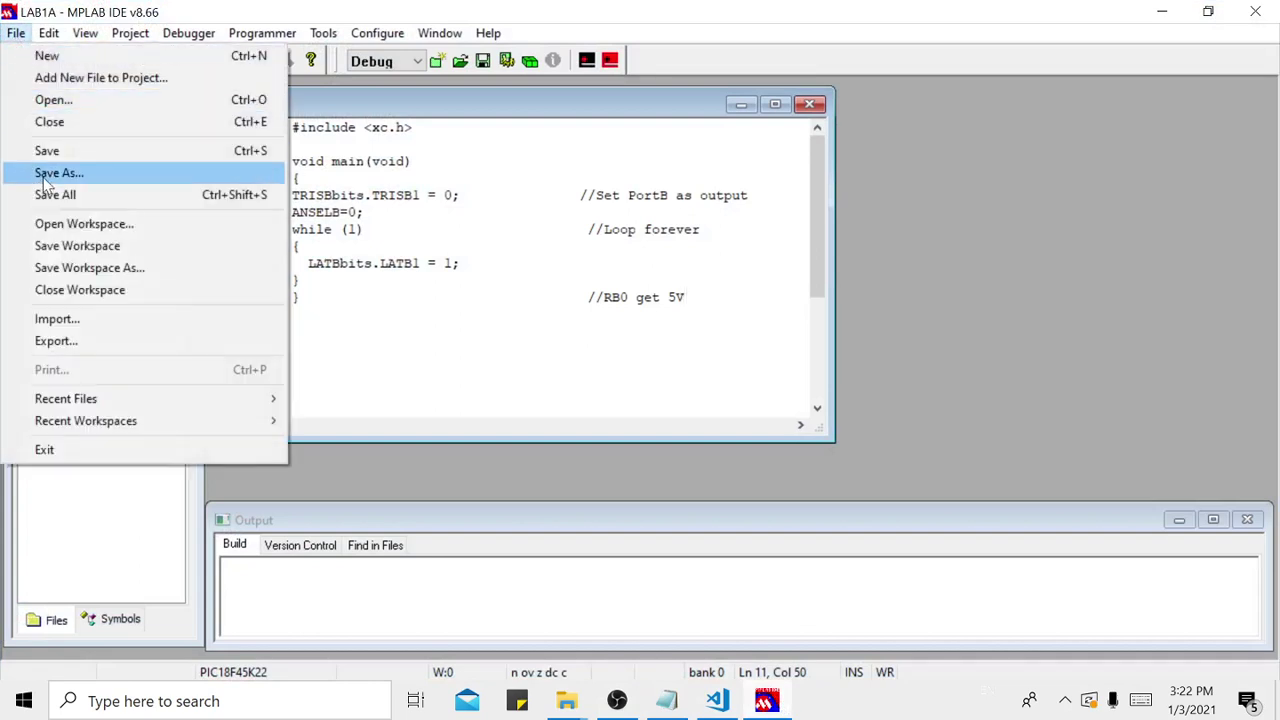
pyautogui.click(46, 177)
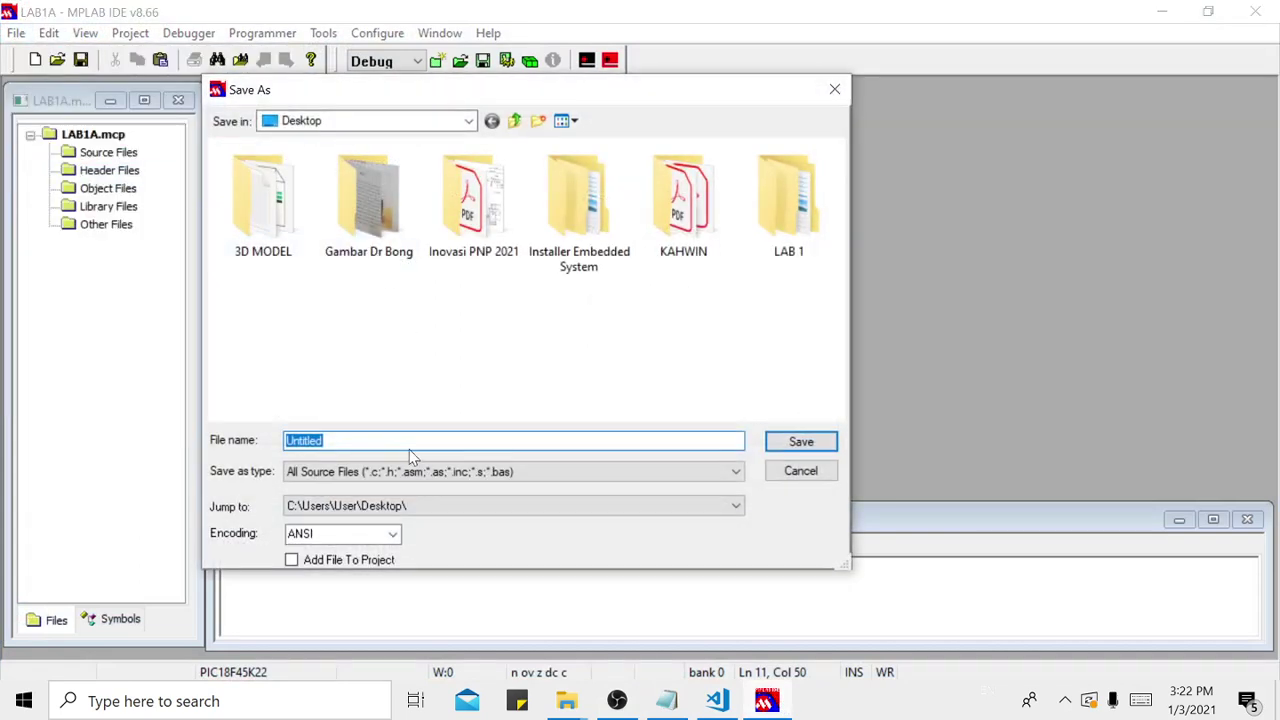
pyautogui.click(795, 240)
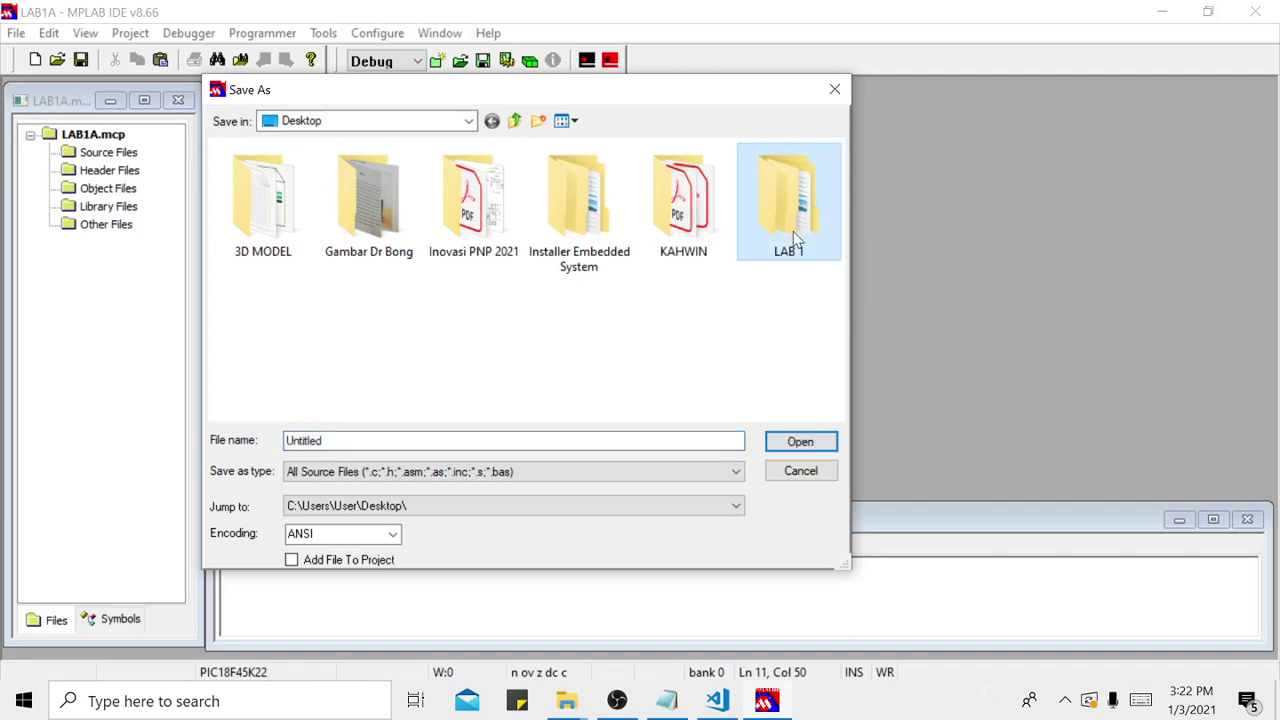
pyautogui.doubleClick(795, 240)
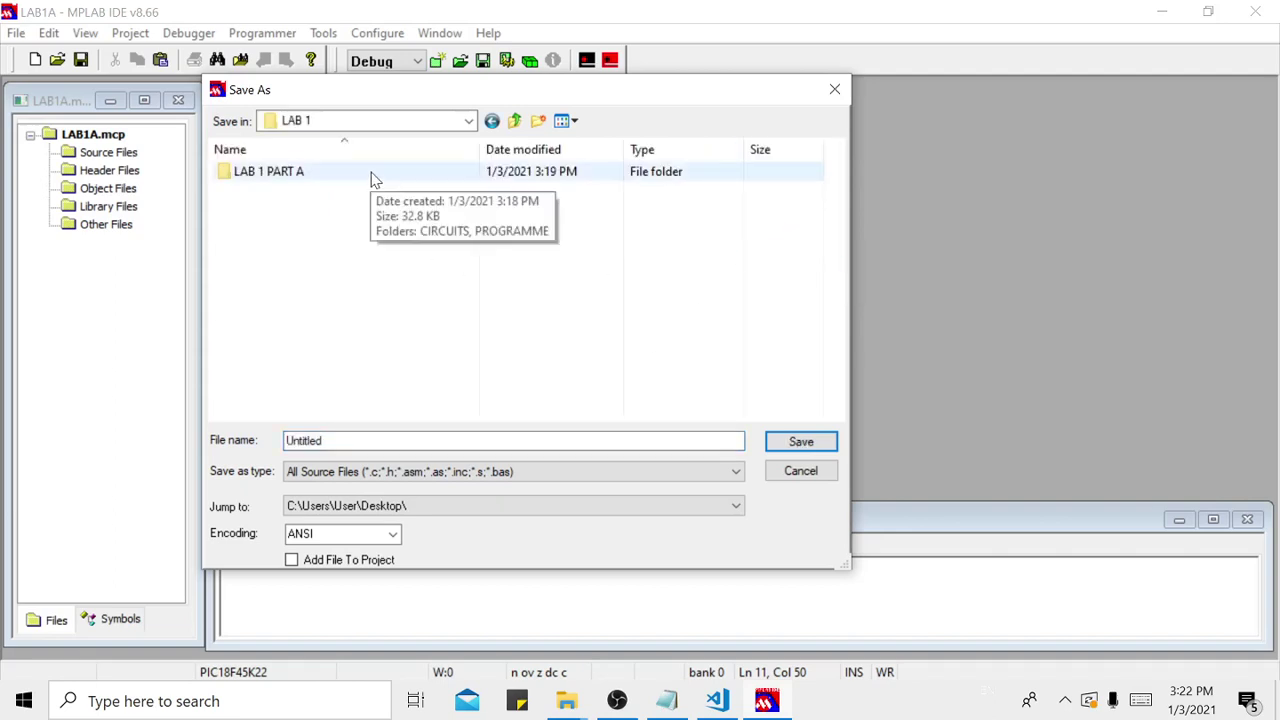
pyautogui.doubleClick(372, 177)
pyautogui.doubleClick(370, 192)
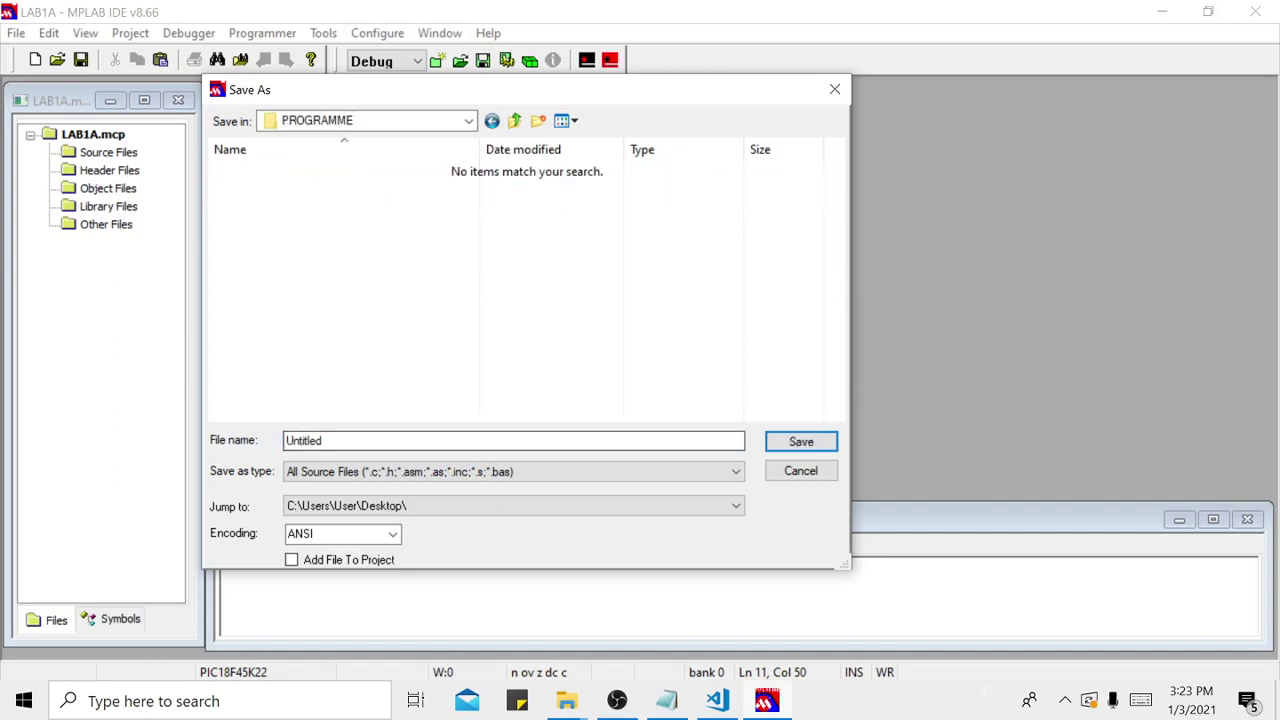
pyautogui.doubleClick(330, 441)
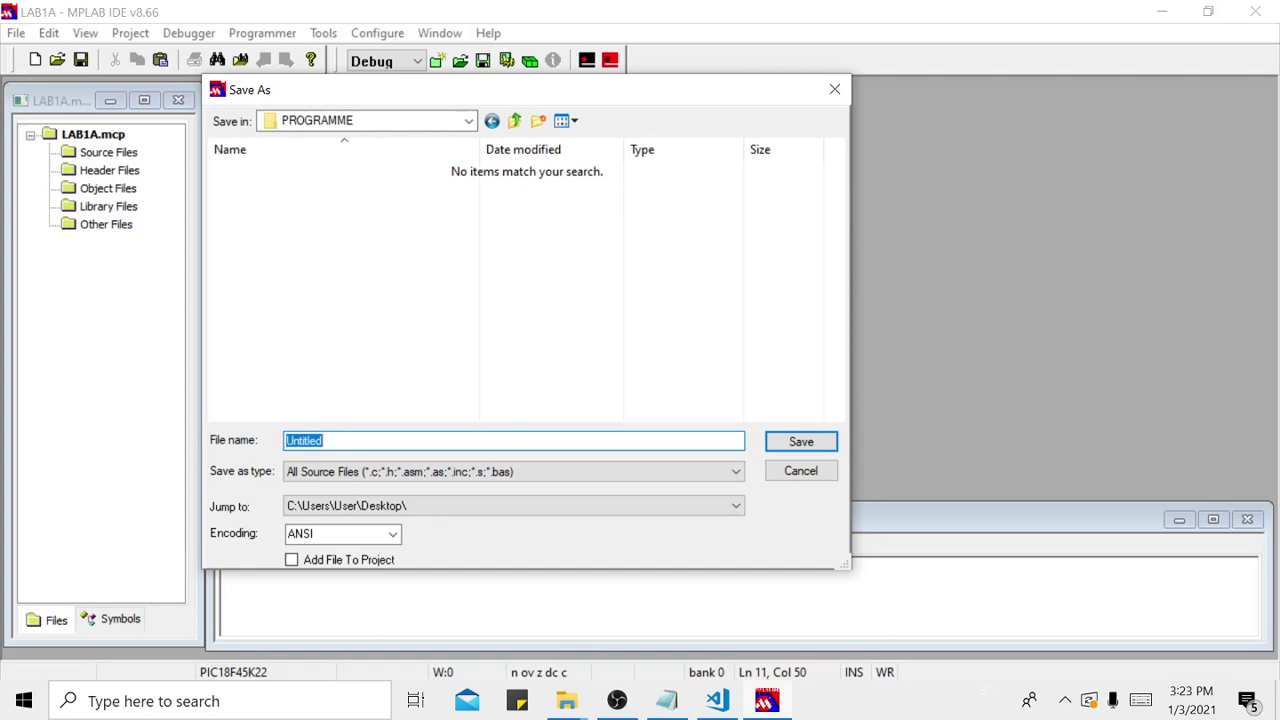
pyautogui.write('LAB1A')
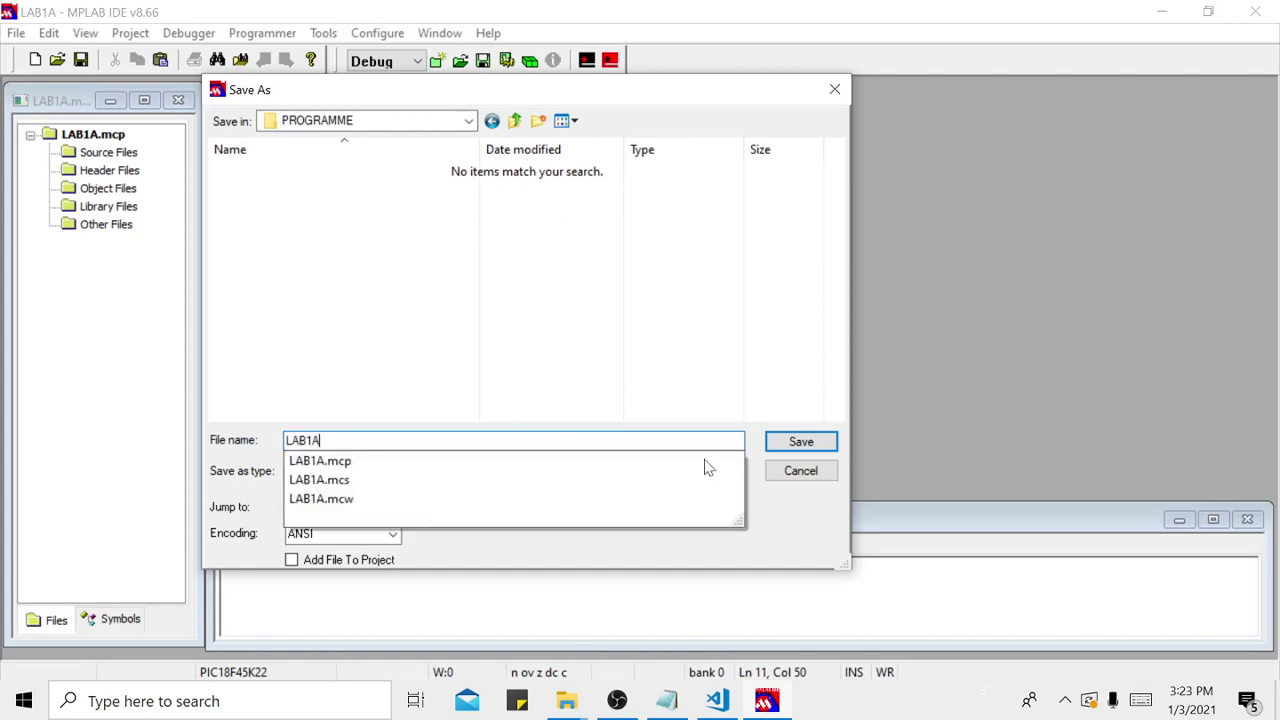
pyautogui.click(812, 450)
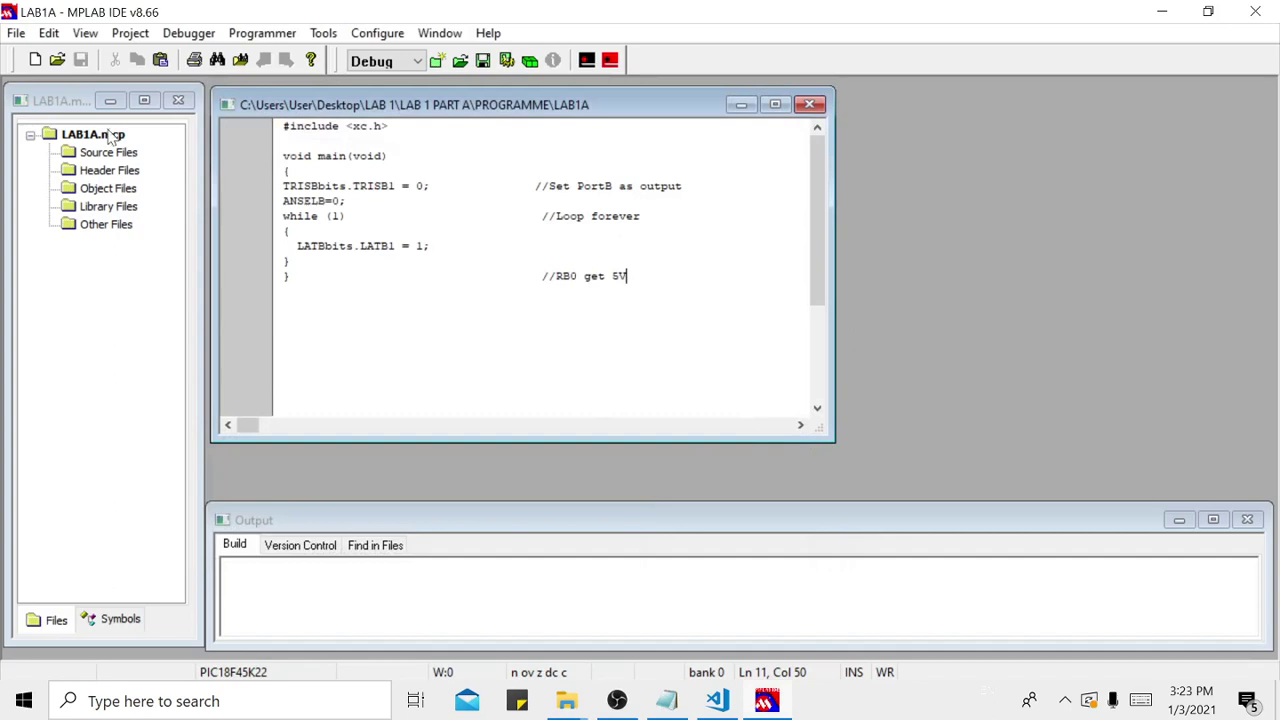
# - Save the code again as LAB1A.c in the PROGRAMME folder with the option to add the file to the project enabled
pyautogui.click(16, 33)
pyautogui.click(60, 172)
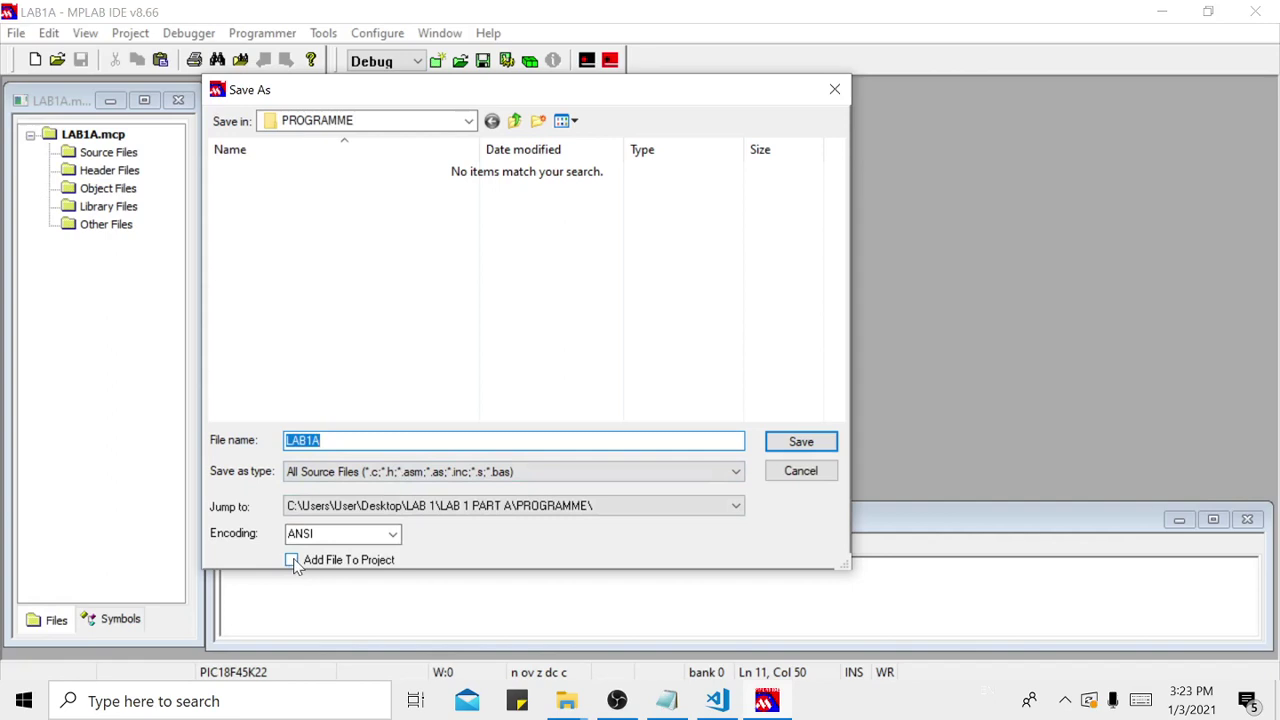
pyautogui.click(291, 560)
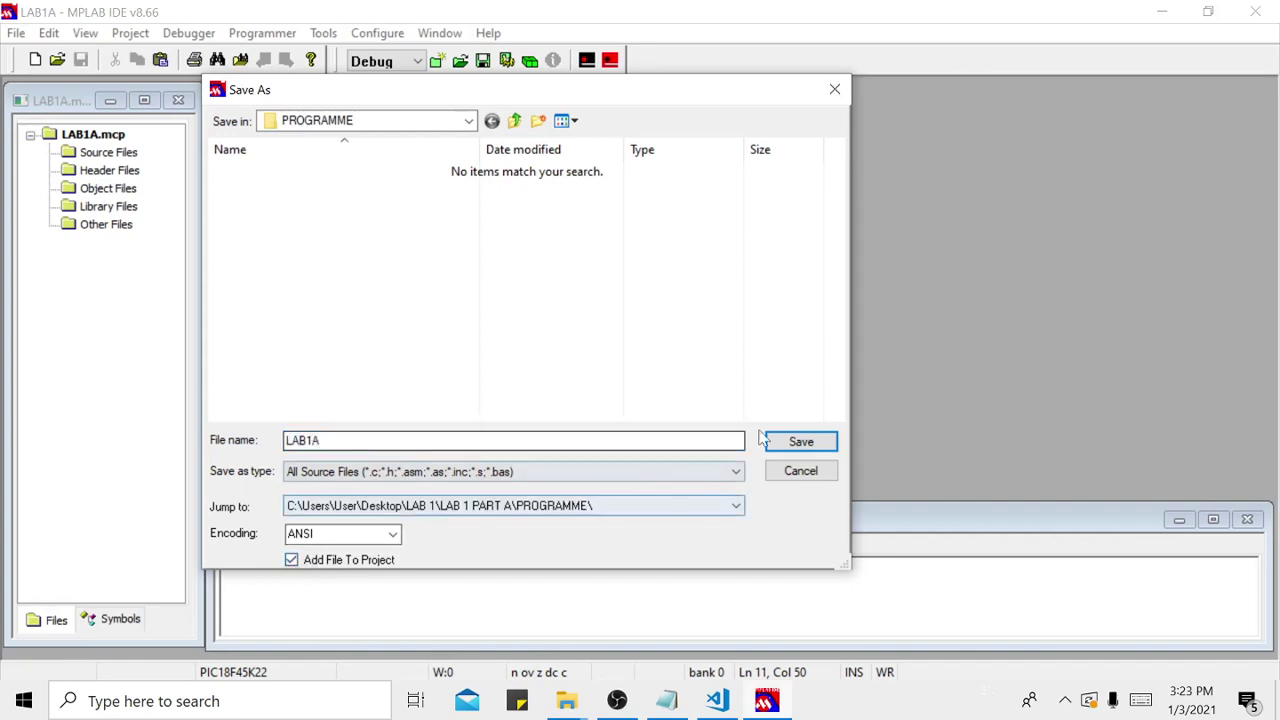
pyautogui.moveTo(657, 91); pyautogui.dragTo(630, 64)
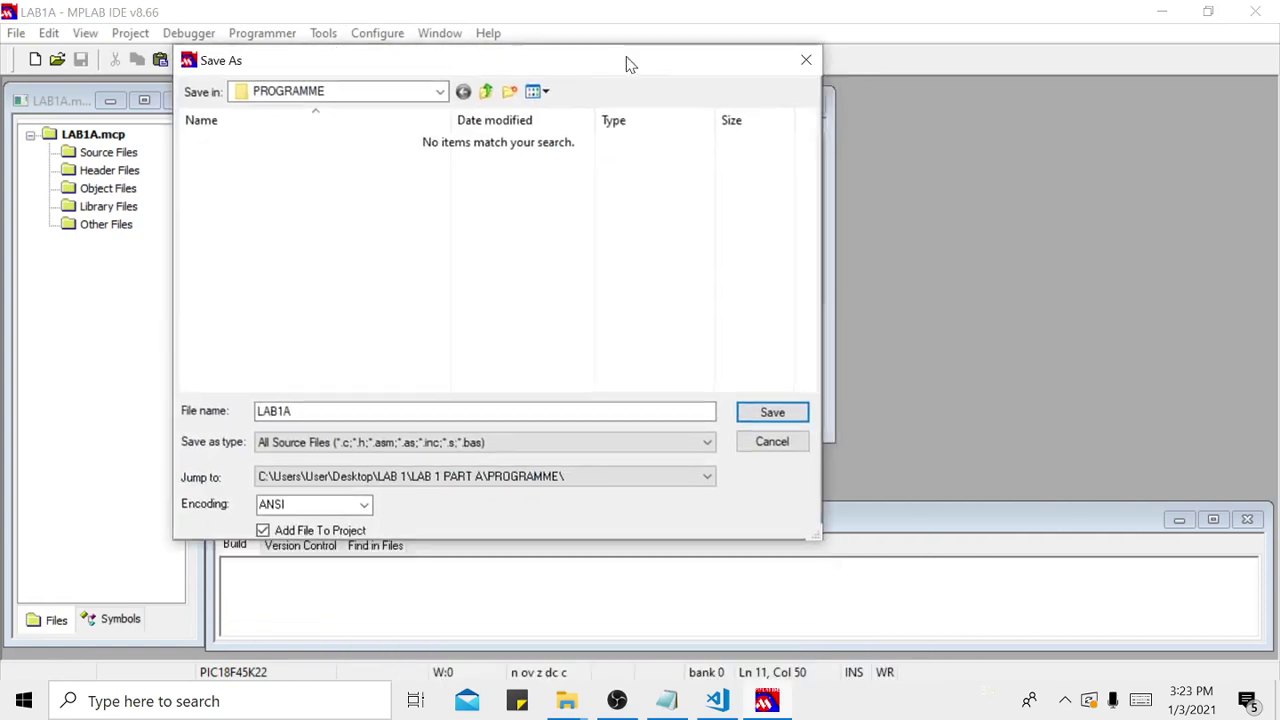
pyautogui.click(771, 412)
pyautogui.moveTo(297, 126); pyautogui.dragTo(290, 231)
pyautogui.click(381, 276)
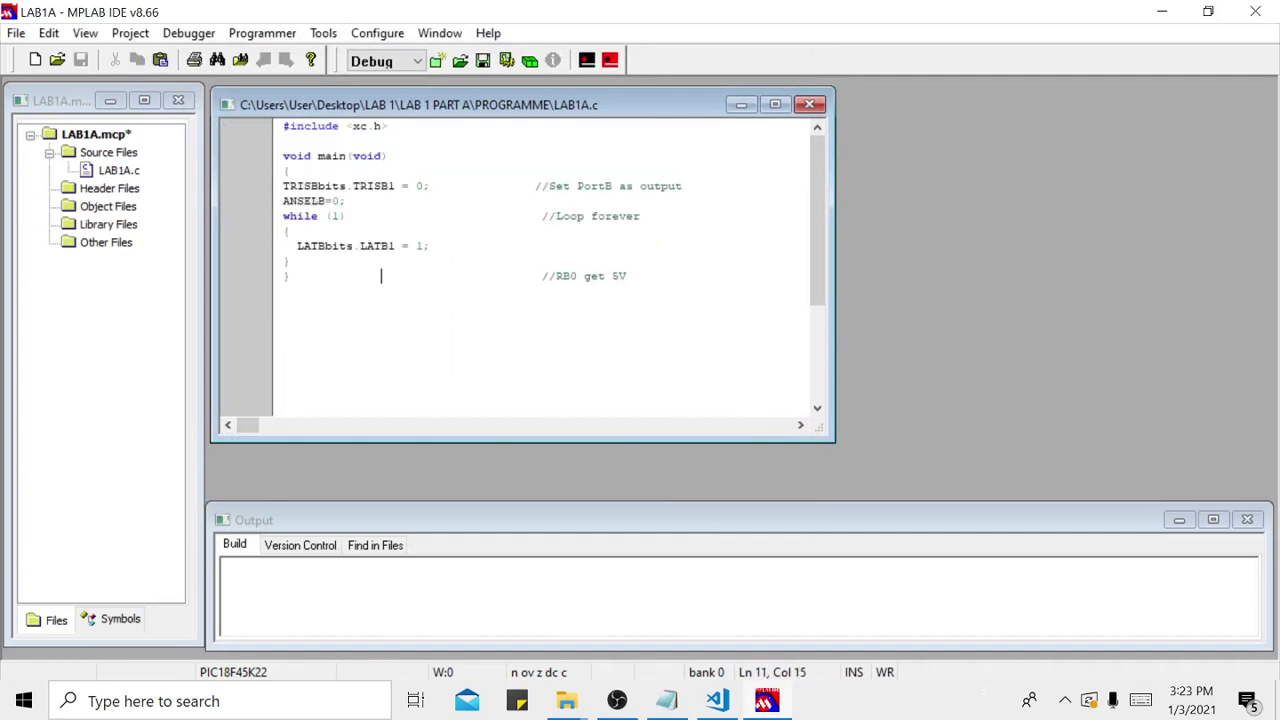
pyautogui.click(304, 216)
pyautogui.click(368, 156)
pyautogui.click(311, 126)
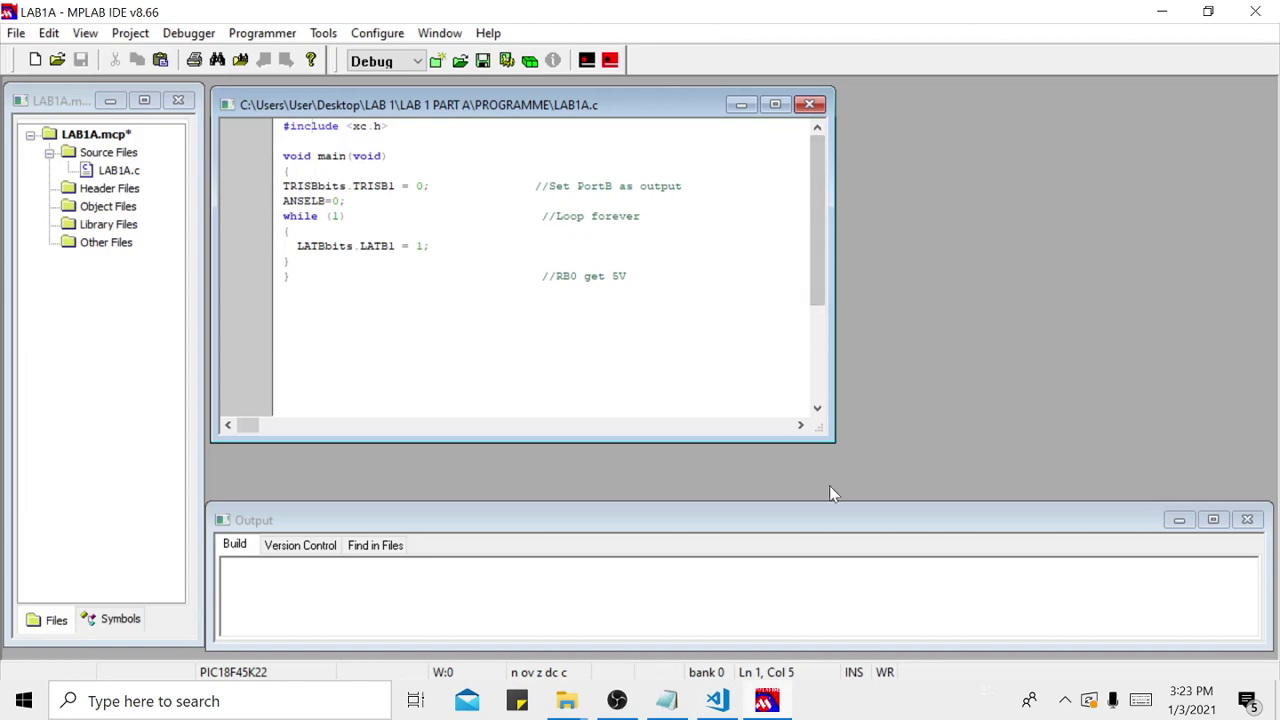
# - Enlarge the LAB1A.c editor window and position it to fill the space above the Output window
pyautogui.moveTo(826, 437); pyautogui.dragTo(1250, 513)
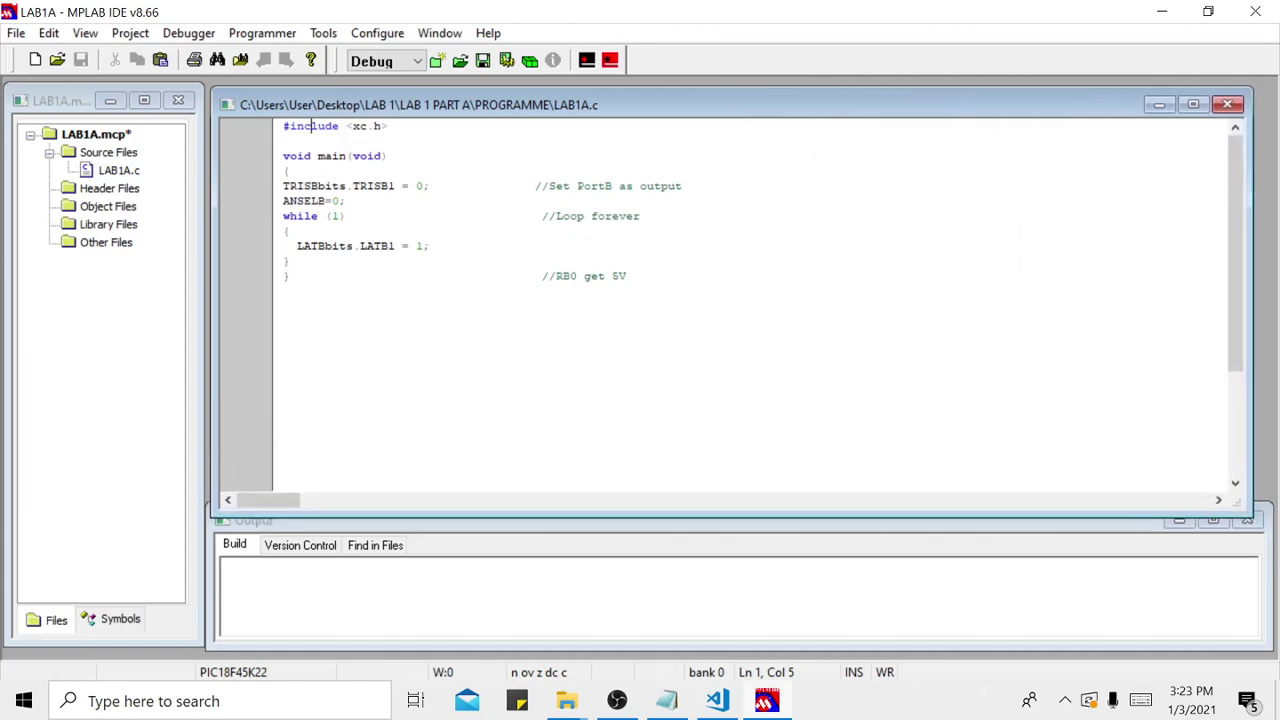
pyautogui.moveTo(702, 97); pyautogui.dragTo(698, 93)
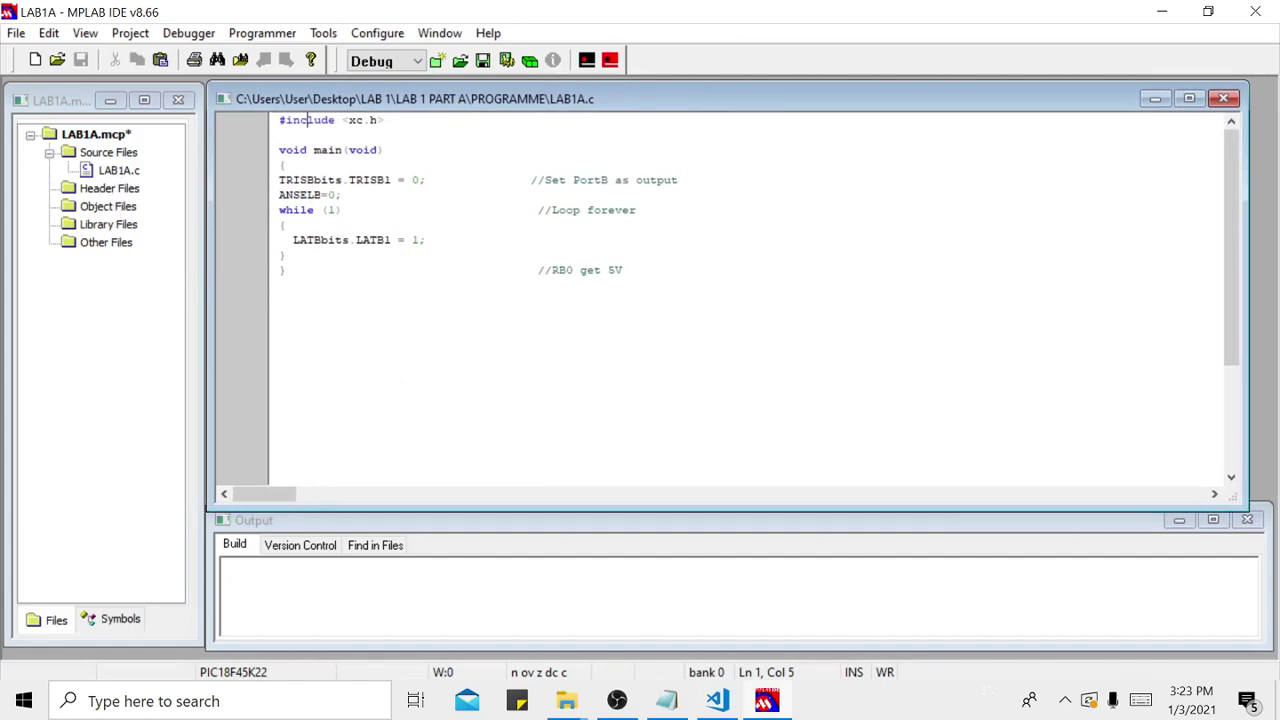
# - Build the LAB1A project
pyautogui.click(130, 33)
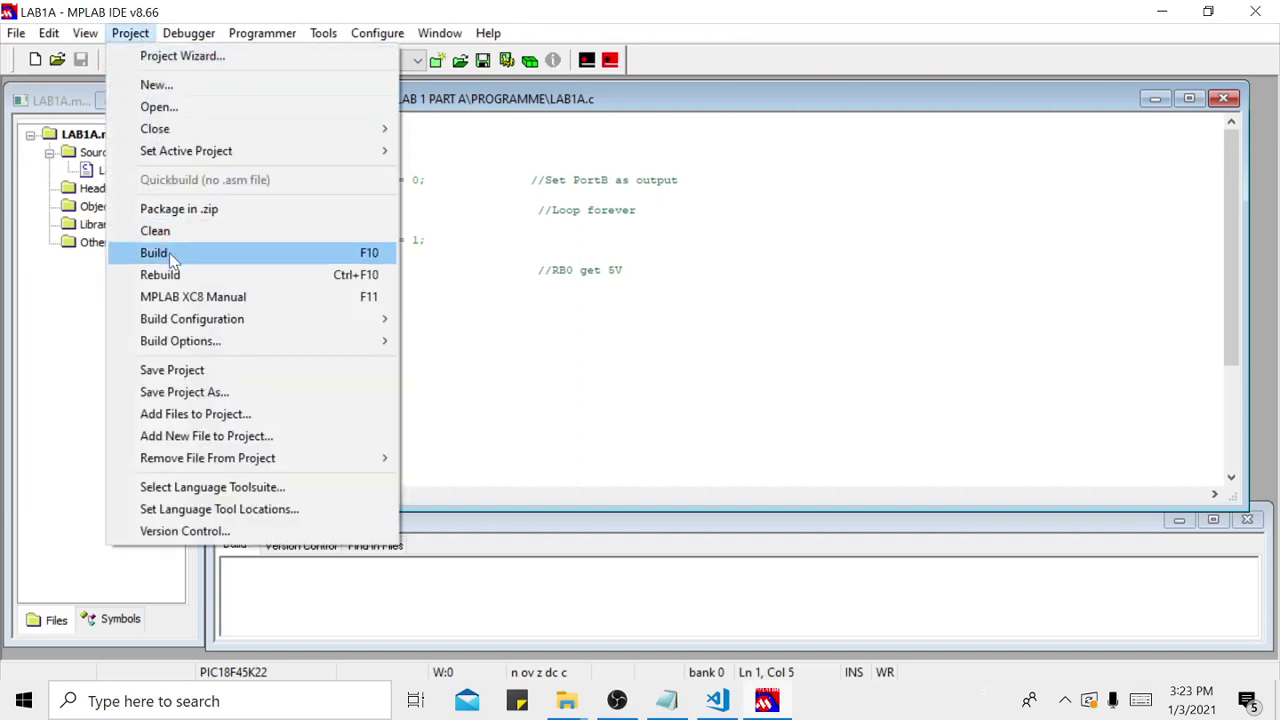
pyautogui.click(524, 268)
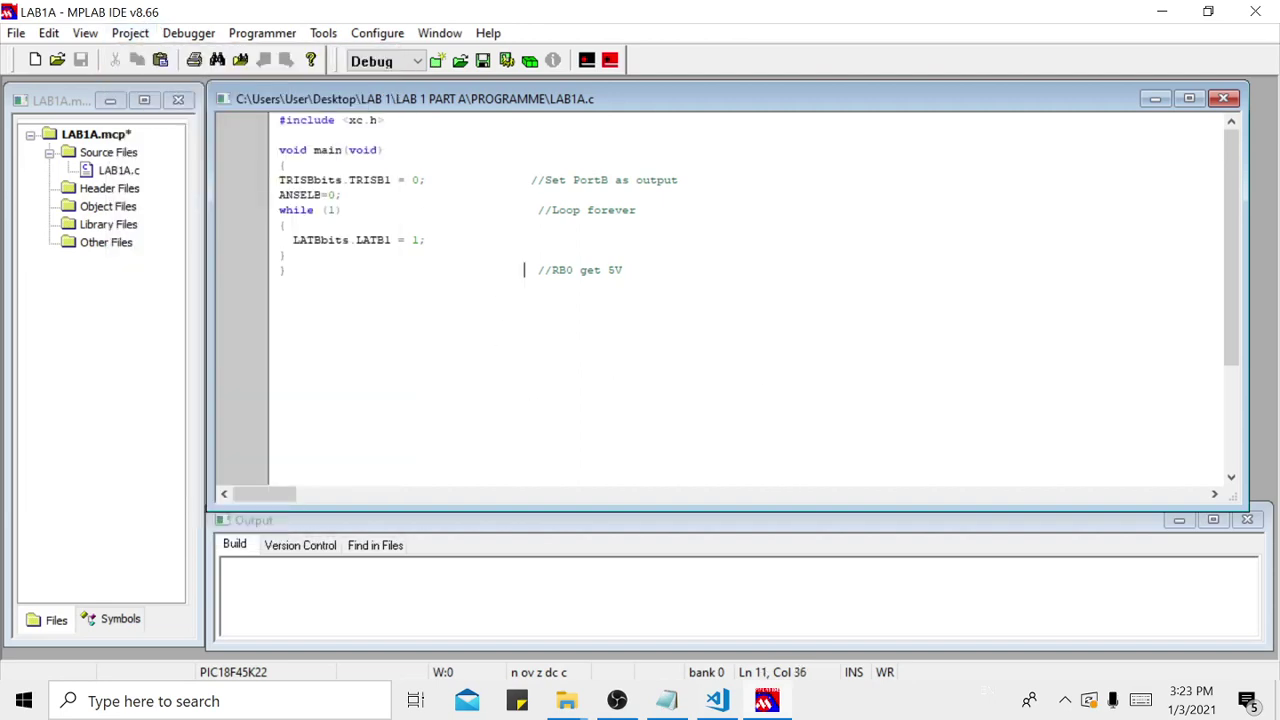
pyautogui.click(130, 34)
pyautogui.click(186, 252)
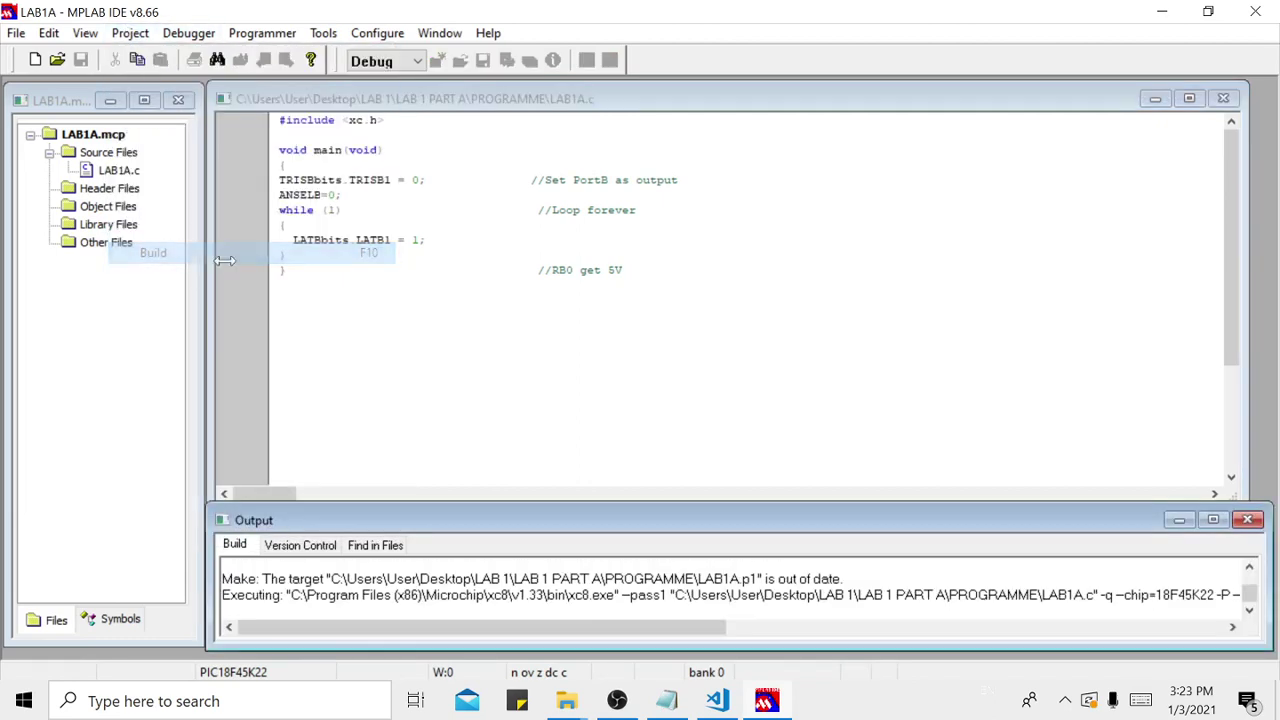
# - Make the Output window taller, shorten the LAB1A.c editor window above it, and select the final result line of the build log
pyautogui.click(597, 506)
pyautogui.moveTo(597, 506); pyautogui.dragTo(598, 443)
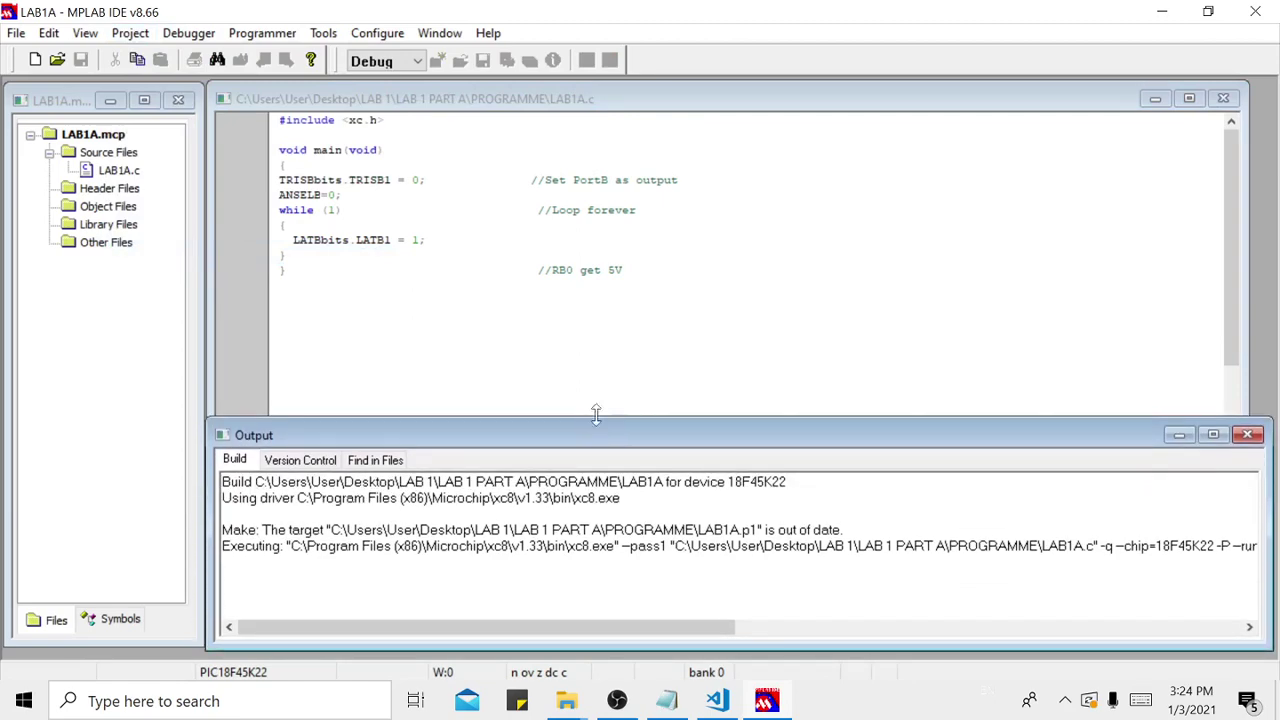
pyautogui.click(622, 270)
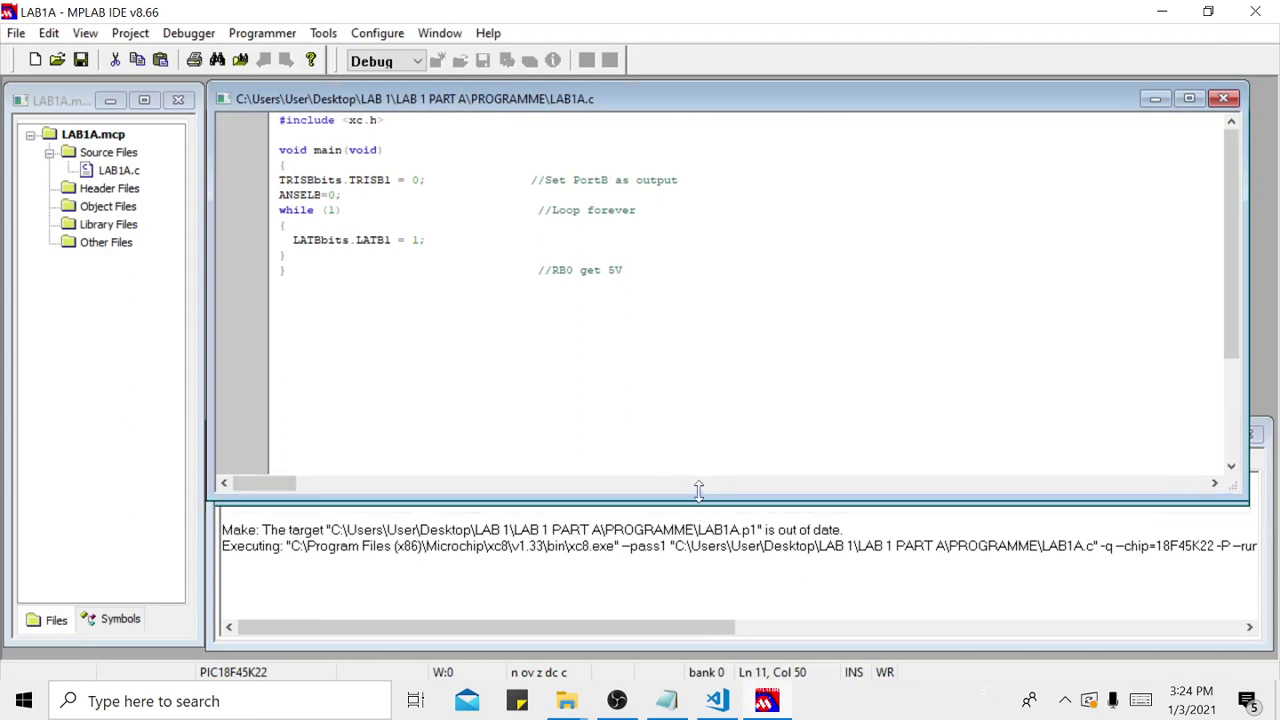
pyautogui.moveTo(700, 510); pyautogui.dragTo(708, 436)
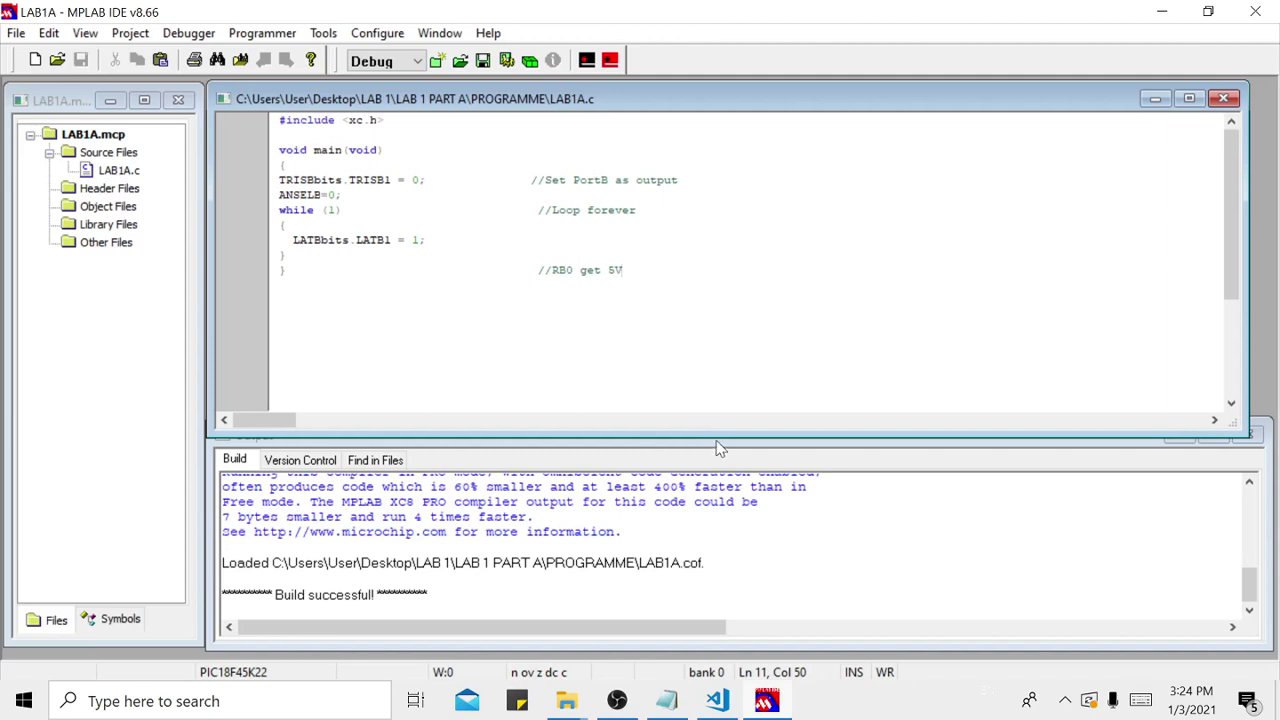
pyautogui.moveTo(428, 595); pyautogui.dragTo(220, 595)
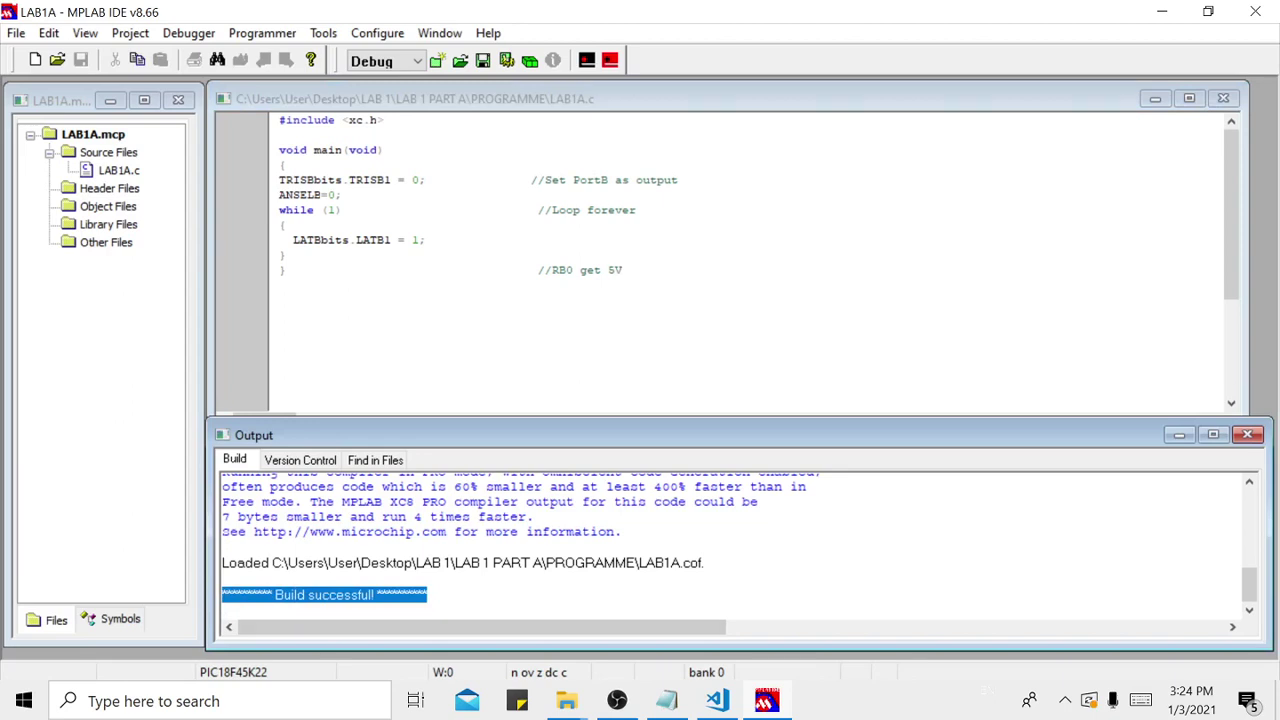
# - Introduce two deliberate errors in LAB1A.c by removing the 1 from LATB1 and the i from the while keyword
pyautogui.click(391, 240)
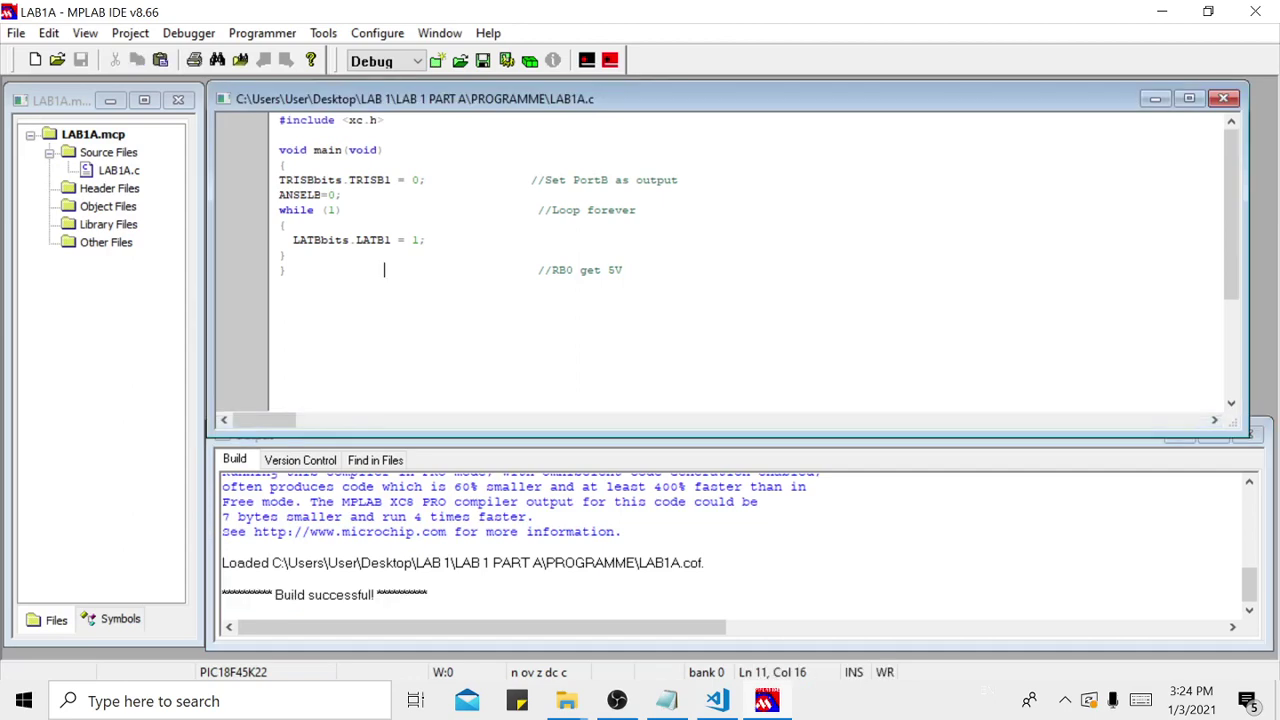
pyautogui.press('BackSpace')
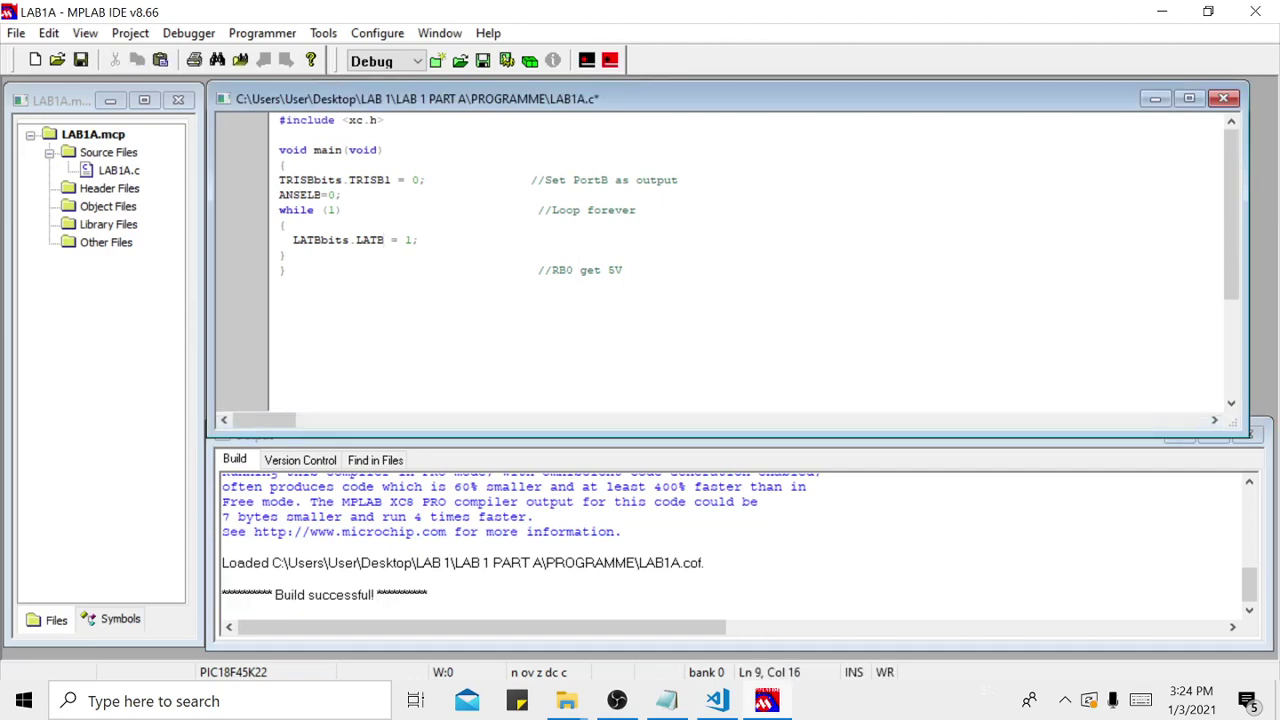
pyautogui.press('Up')
pyautogui.press('Up')
pyautogui.press('Left')
pyautogui.press('Left')
pyautogui.press('Left')
pyautogui.press('Left')
pyautogui.press('Left')
pyautogui.press('Left')
pyautogui.press('Left')
pyautogui.press('Delete')
pyautogui.click(411, 269)
# - Save the faulty code over LAB1A.c in the PROGRAMME folder with the option to add the file to the project enabled
pyautogui.click(16, 33)
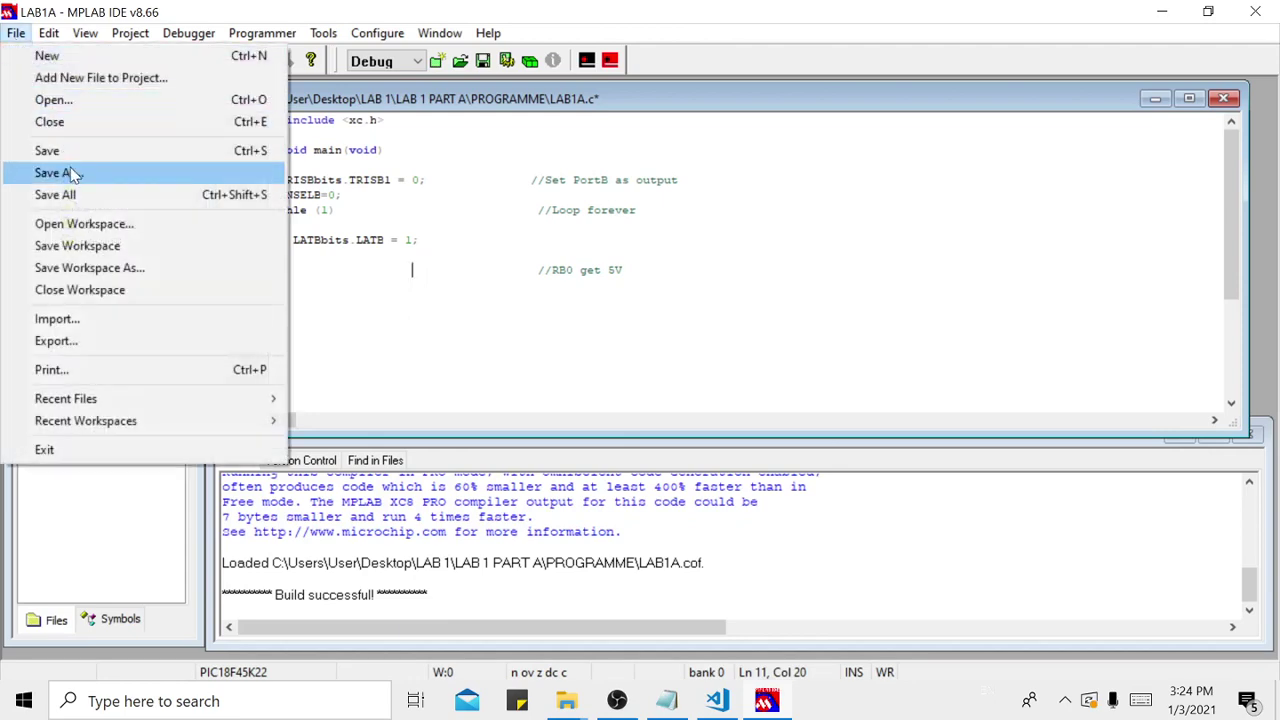
pyautogui.click(70, 173)
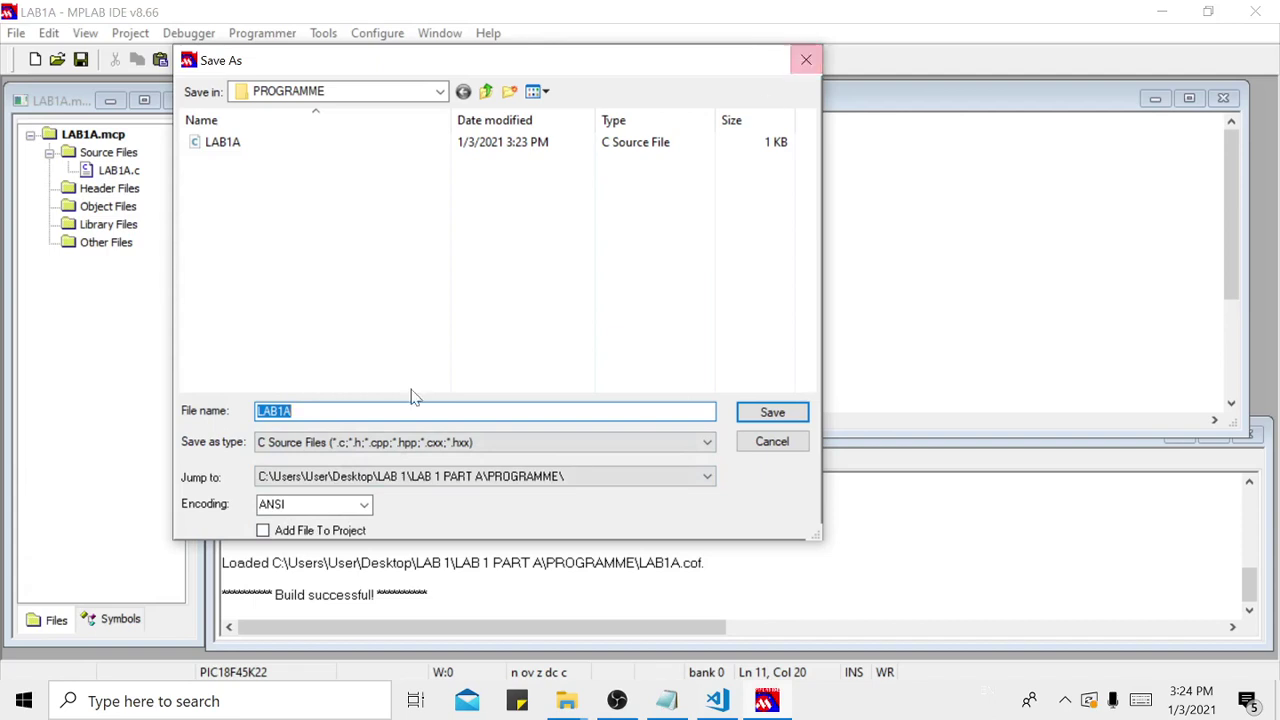
pyautogui.click(263, 530)
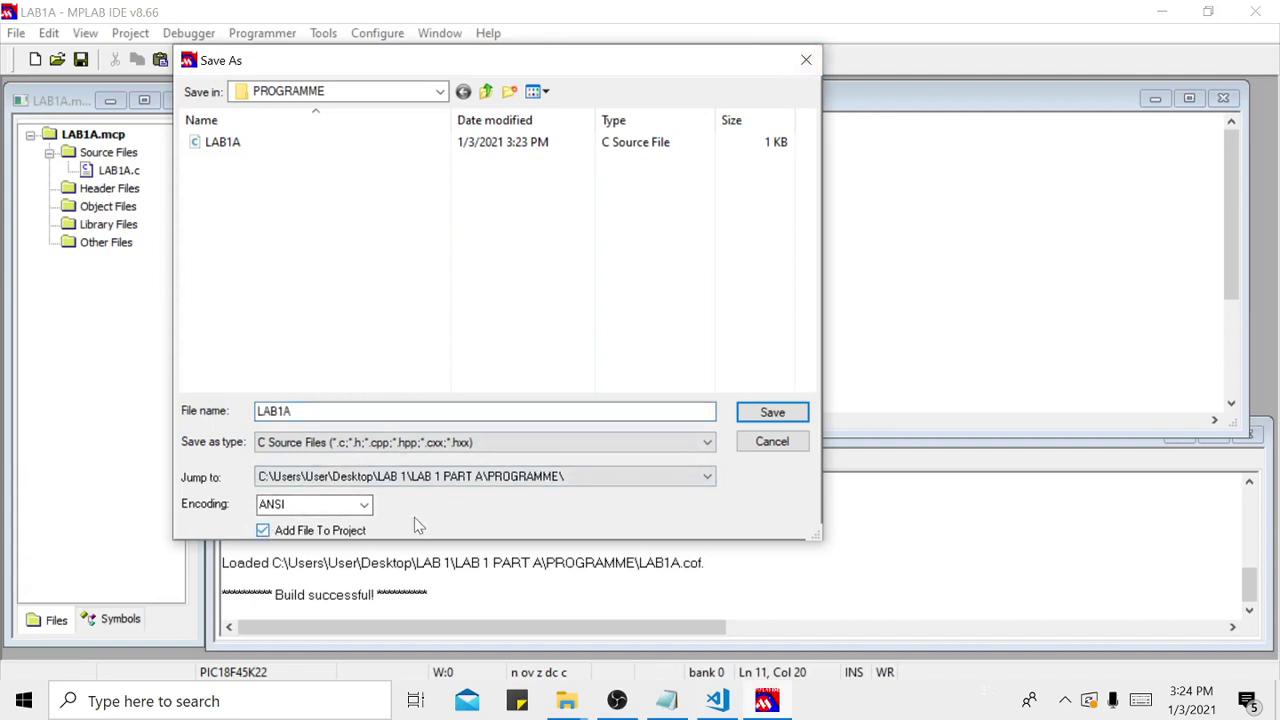
pyautogui.click(771, 422)
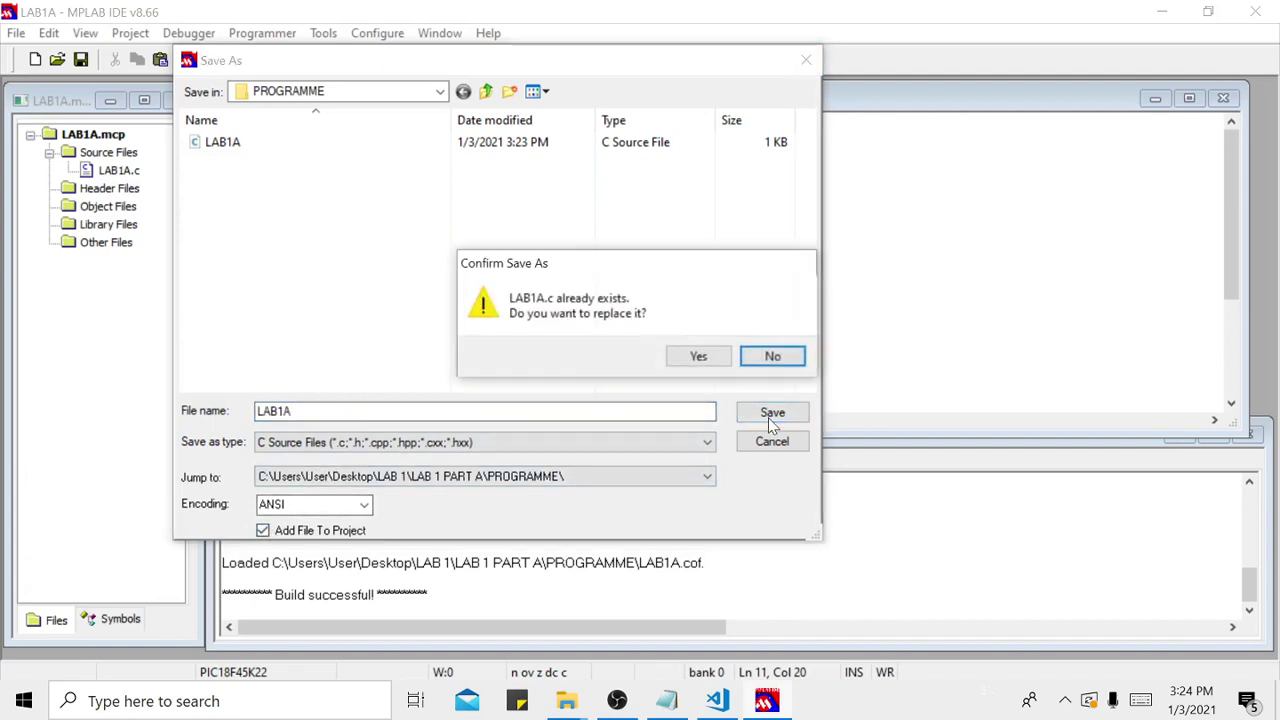
pyautogui.click(699, 360)
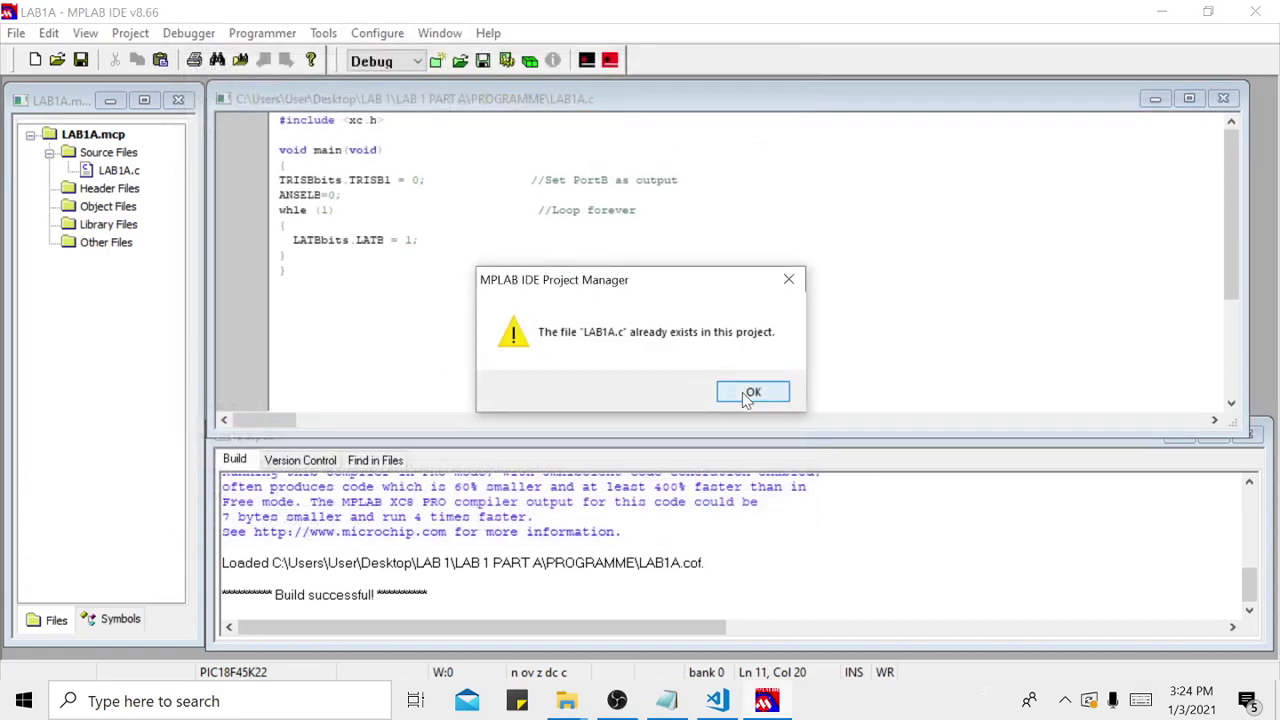
pyautogui.click(752, 392)
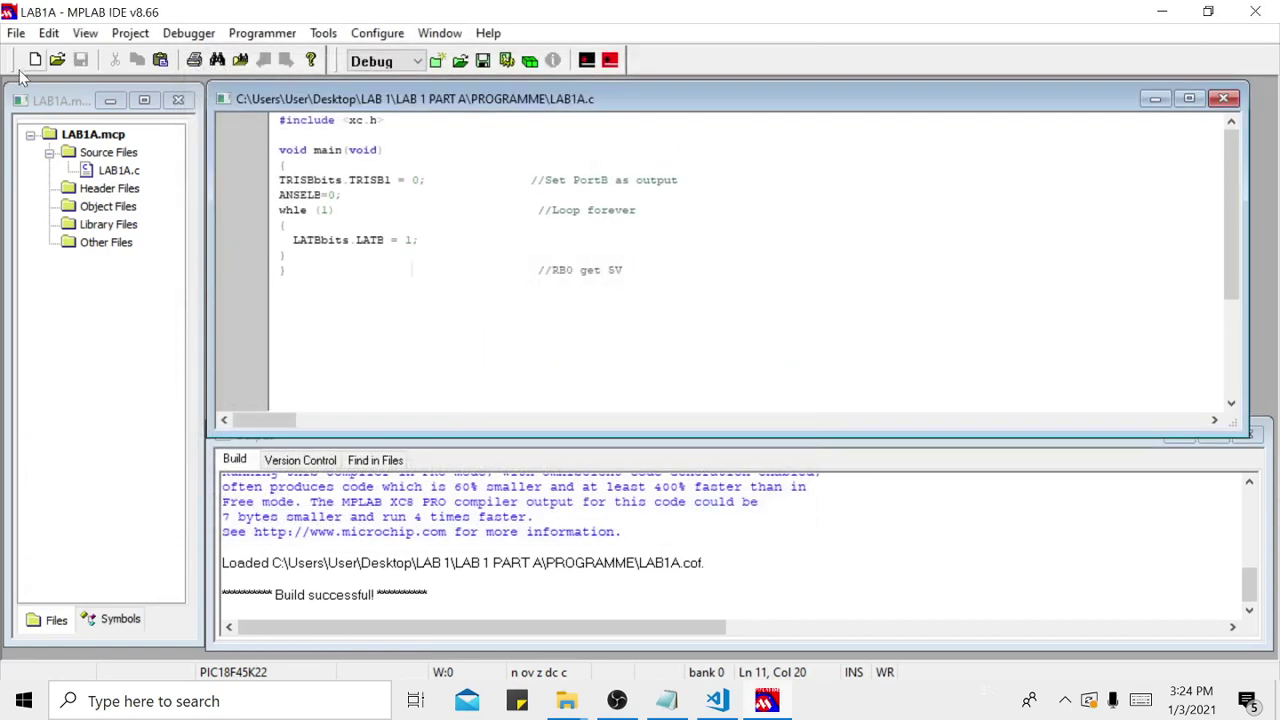
# - Build the LAB1A project with the deliberately faulty code
pyautogui.click(16, 33)
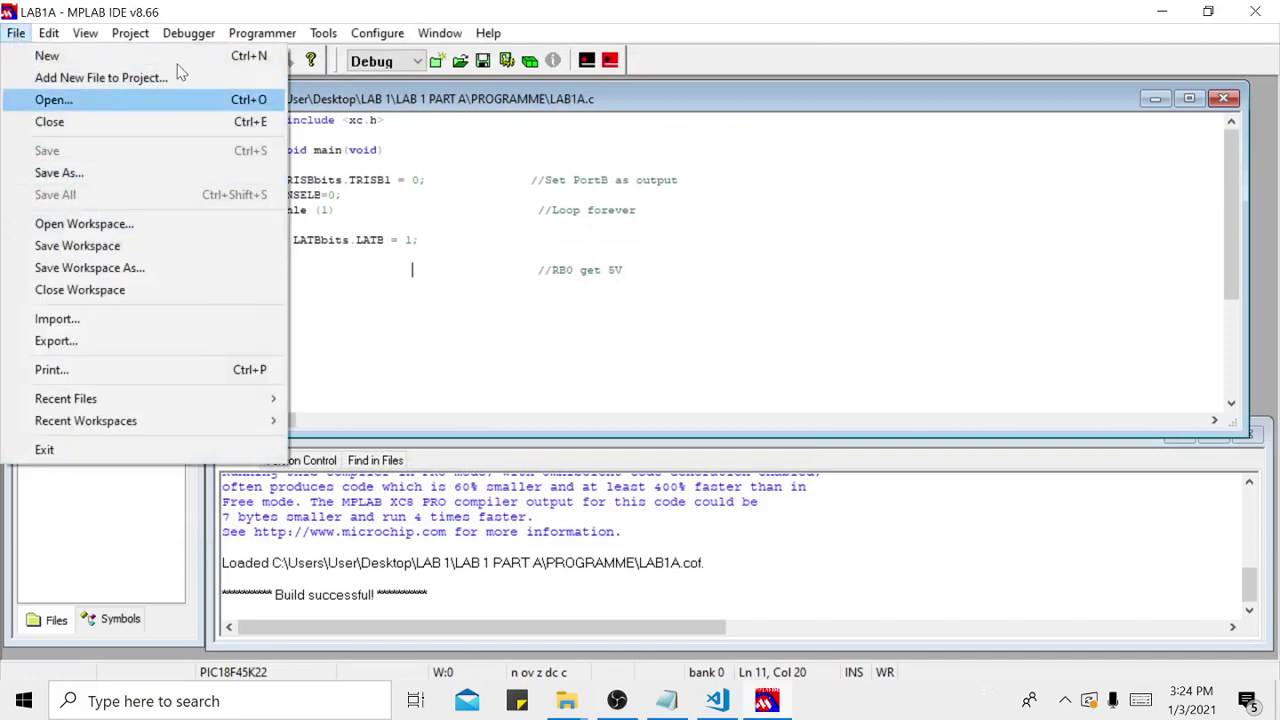
pyautogui.moveTo(128, 38)
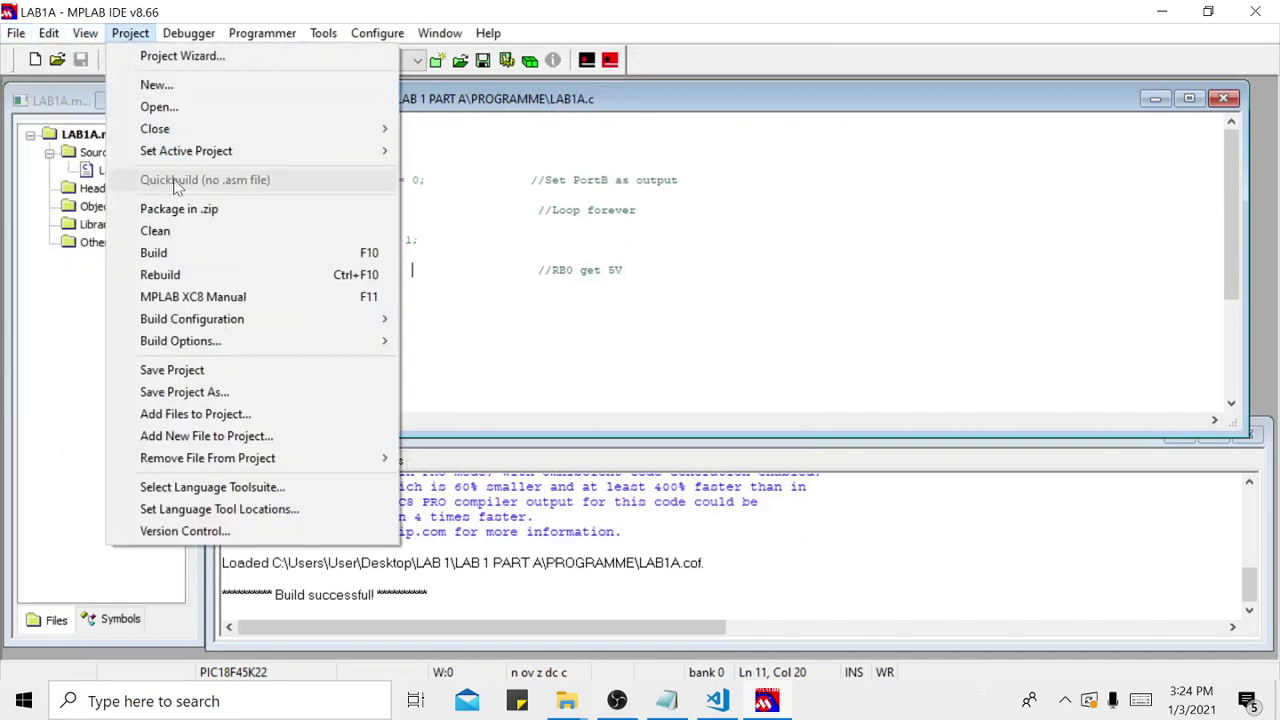
pyautogui.click(175, 252)
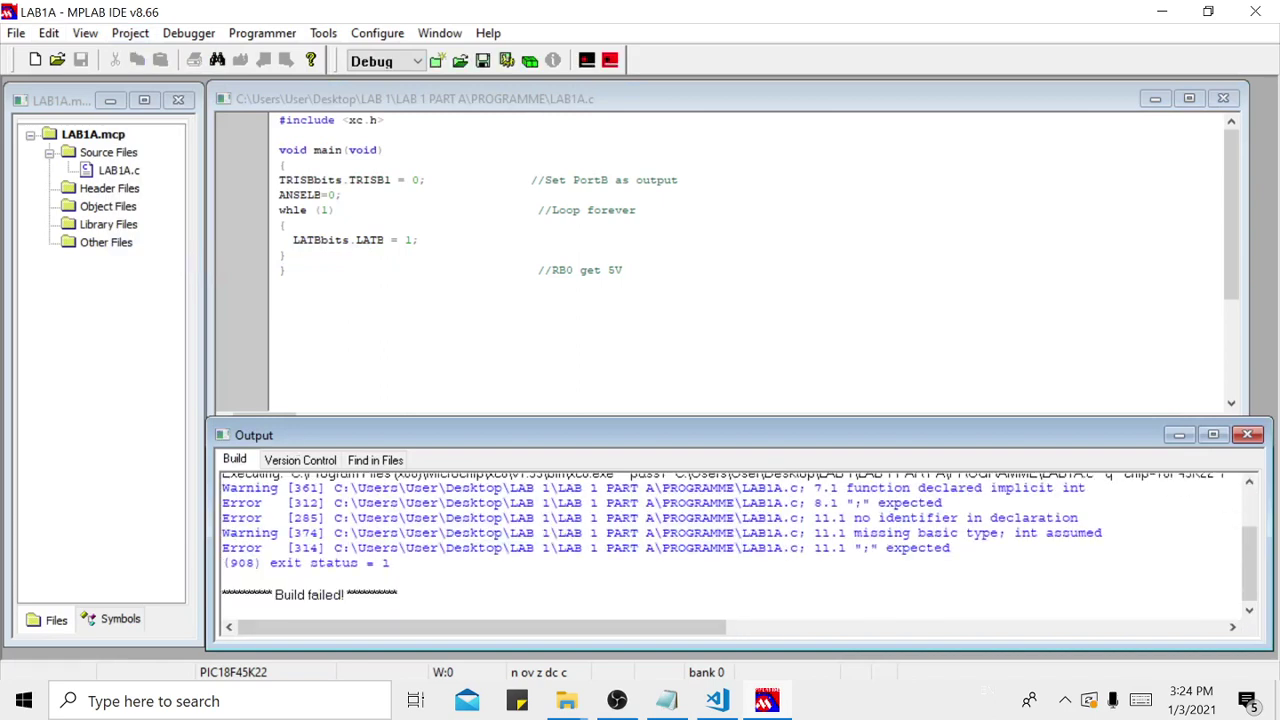
# - Examine the errors and warnings in the build log and jump to the LAB1A.c lines they refer to
pyautogui.moveTo(872, 503); pyautogui.dragTo(358, 503)
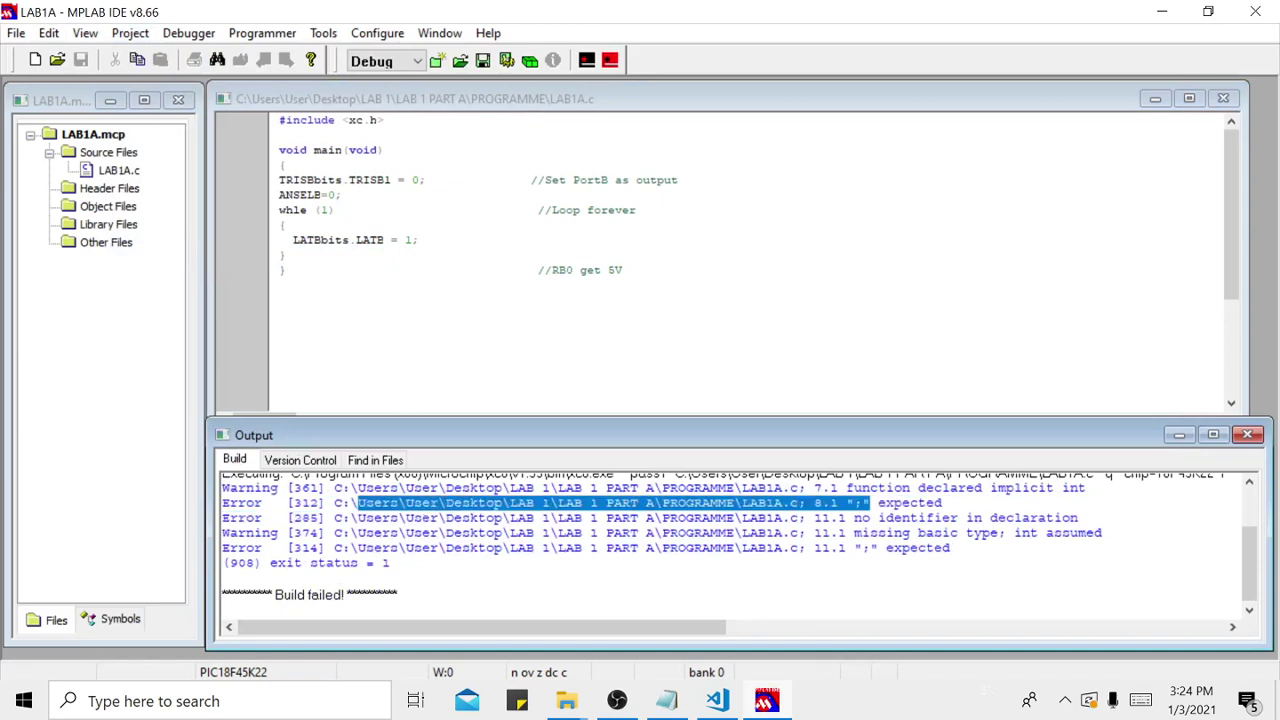
pyautogui.moveTo(1086, 488); pyautogui.dragTo(790, 561)
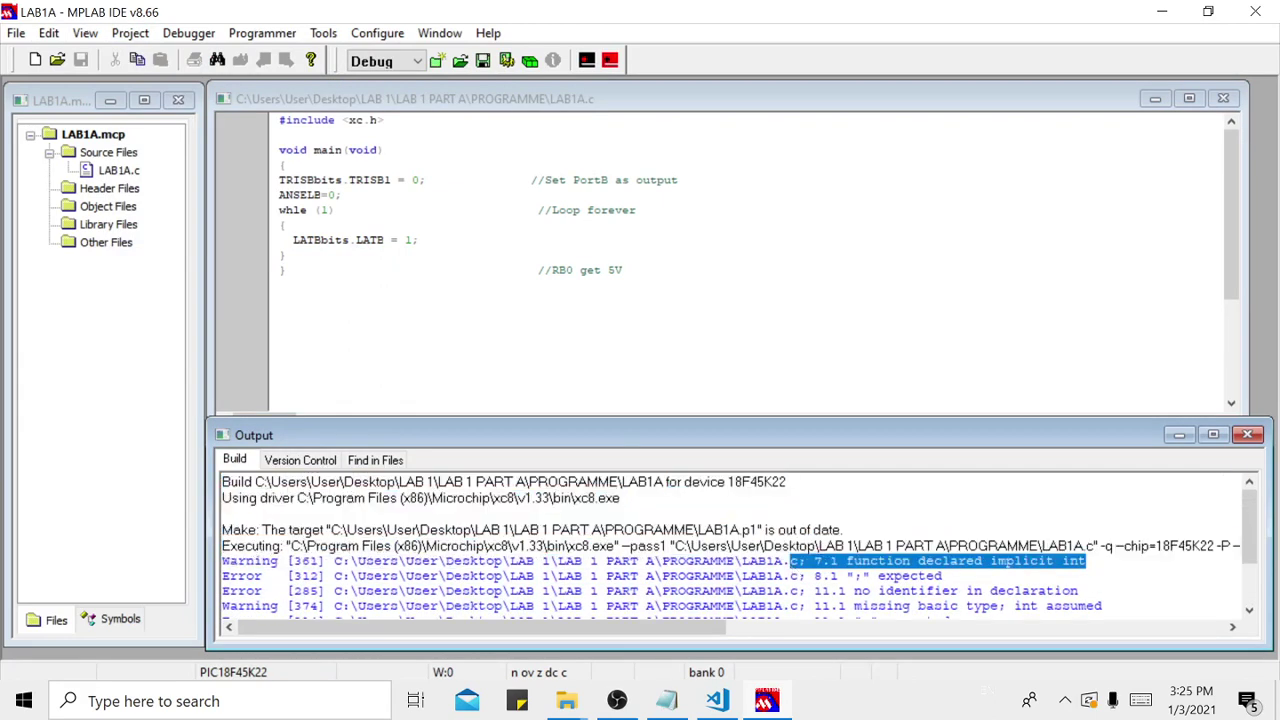
pyautogui.scroll(-2, 739, 545)
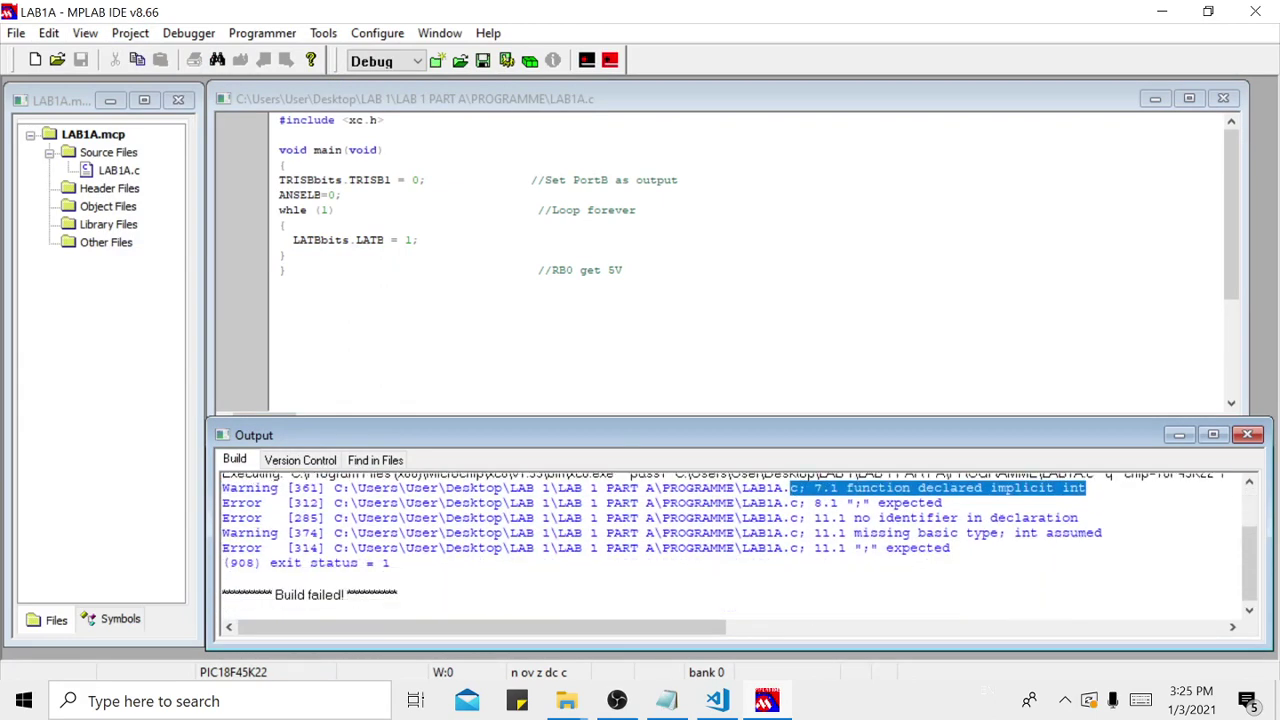
pyautogui.click(739, 545)
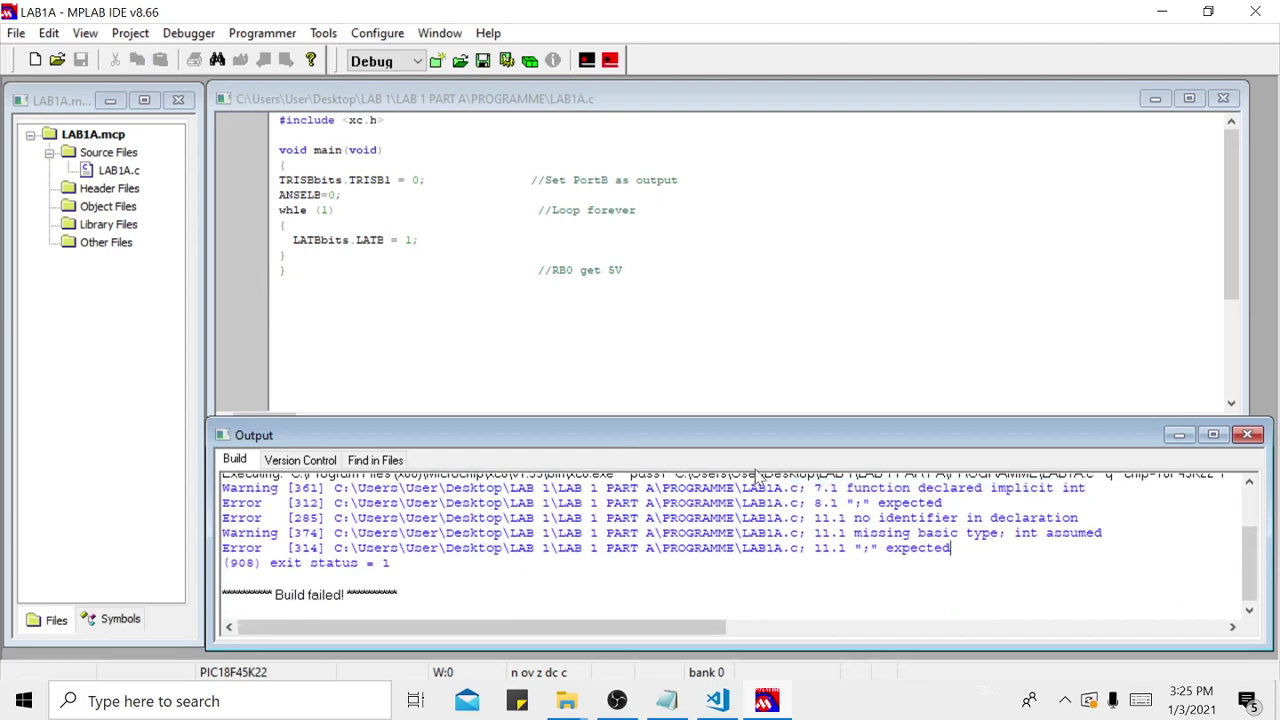
pyautogui.doubleClick(845, 548)
pyautogui.doubleClick(842, 536)
pyautogui.moveTo(852, 520); pyautogui.dragTo(840, 522)
pyautogui.doubleClick(840, 503)
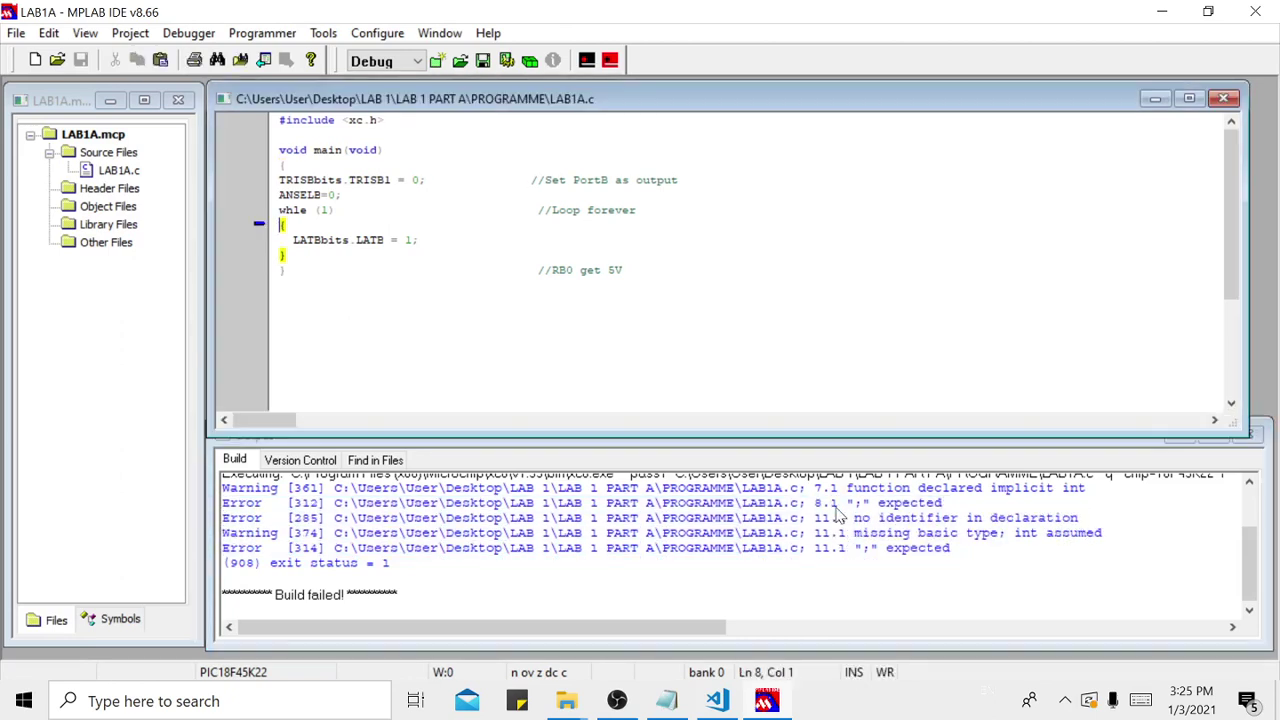
# - Jump from the line 7 warning to the code and restore the missing i in the while keyword
pyautogui.doubleClick(845, 490)
pyautogui.click(293, 210)
pyautogui.write('id ma')
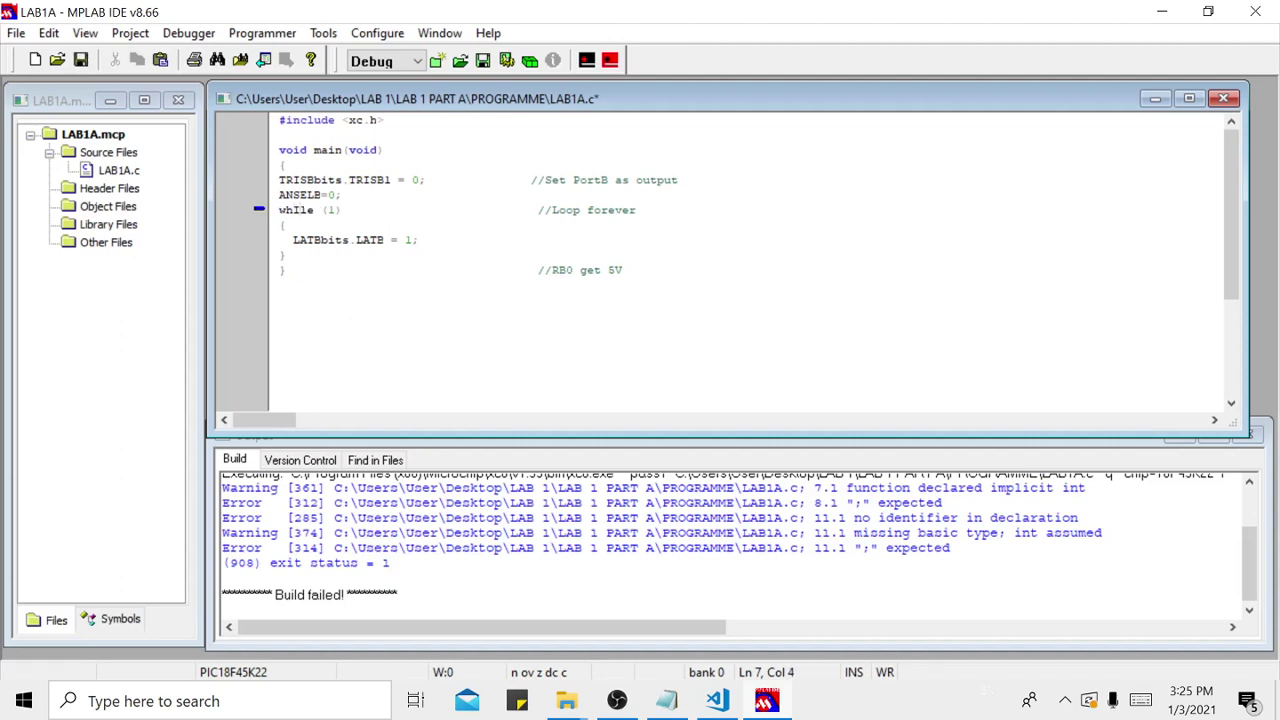
pyautogui.write('i')
# - Restore the missing 1 inside the loop so that the statement reads LATBbits.LATB1 = 1;
pyautogui.moveTo(384, 240); pyautogui.dragTo(393, 240)
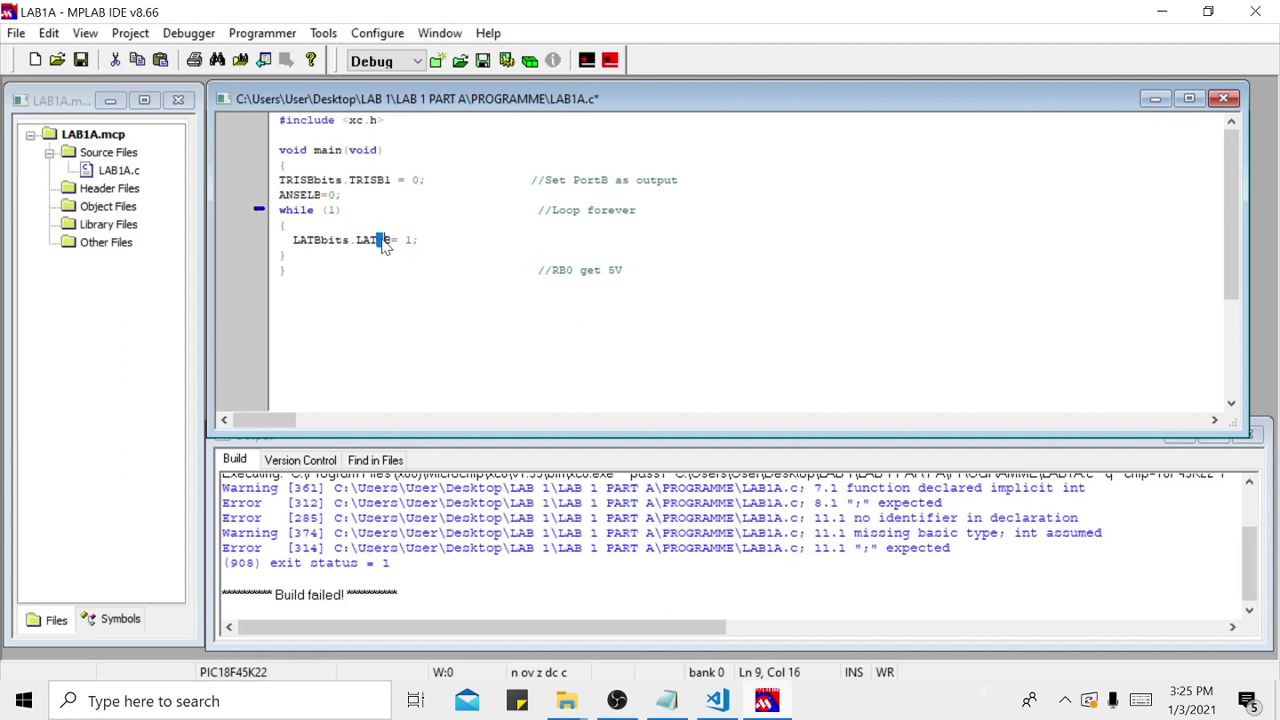
pyautogui.press('Delete')
pyautogui.press('Left')
pyautogui.hotkey('ctrl', 'z')
pyautogui.write('1')
pyautogui.click(286, 255)
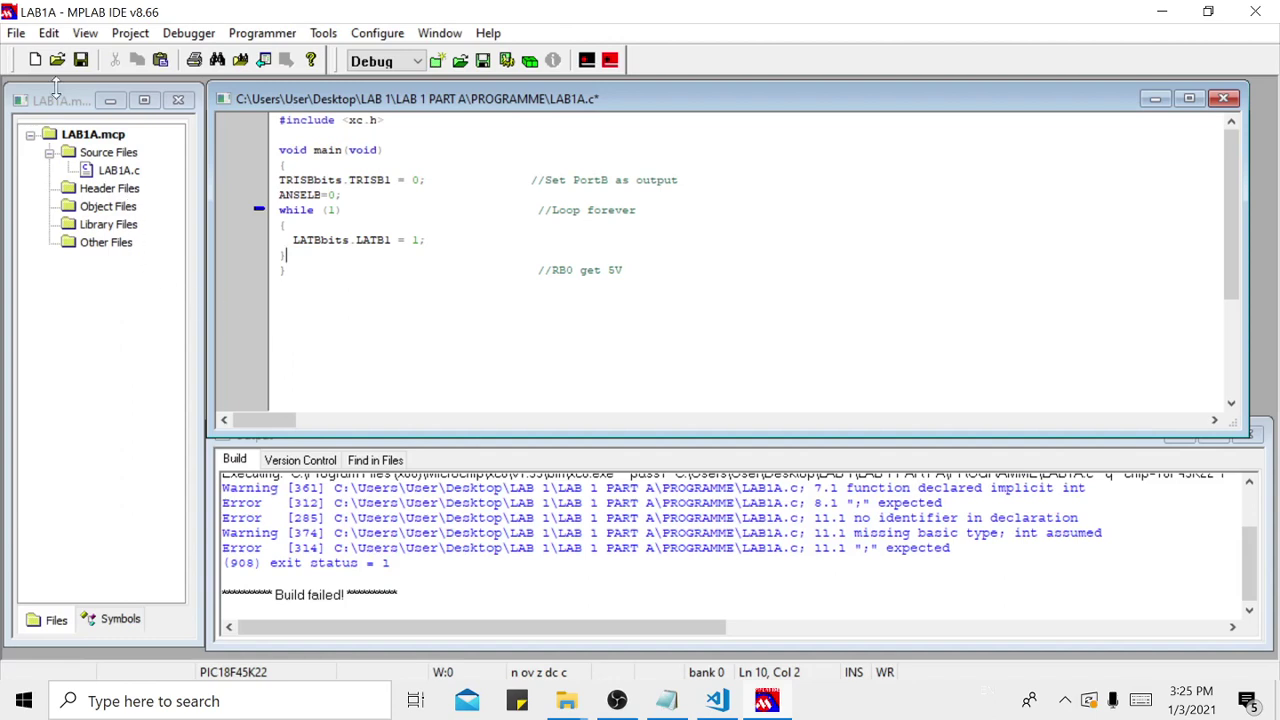
# - Save the corrected code over LAB1A.c in the PROGRAMME folder with the option to add the file to the project enabled
pyautogui.click(17, 33)
pyautogui.click(60, 176)
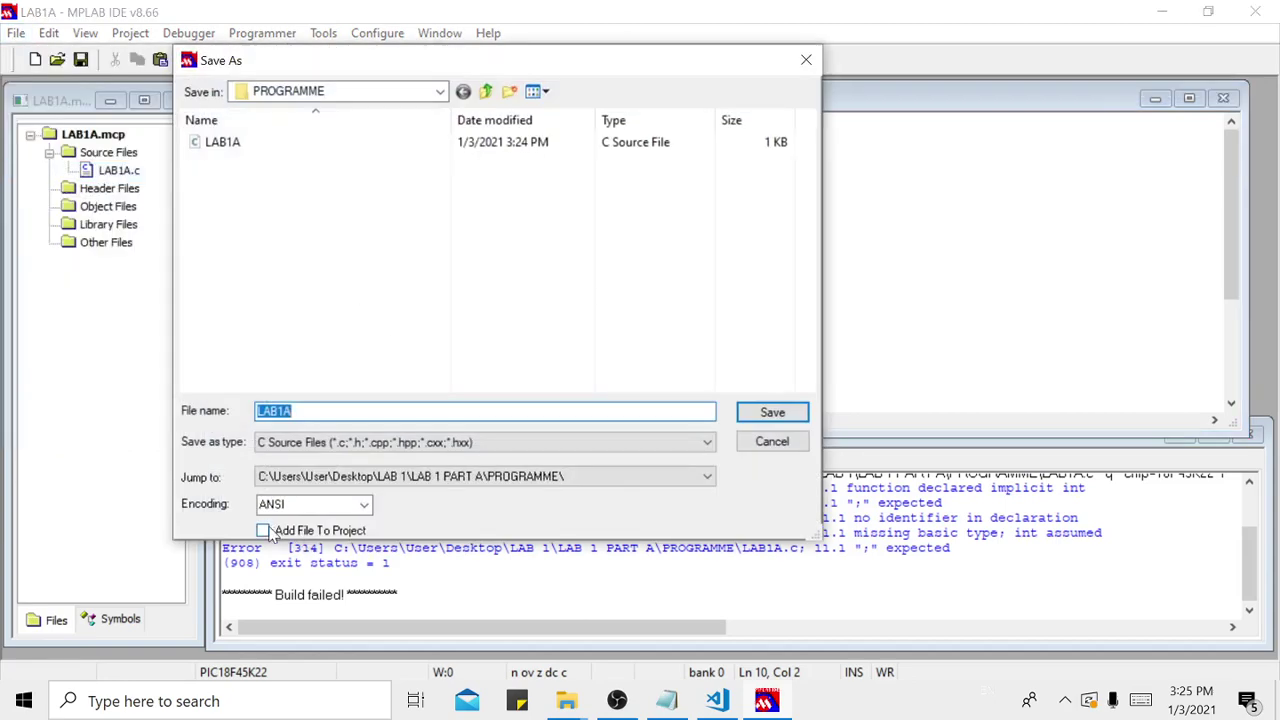
pyautogui.click(264, 531)
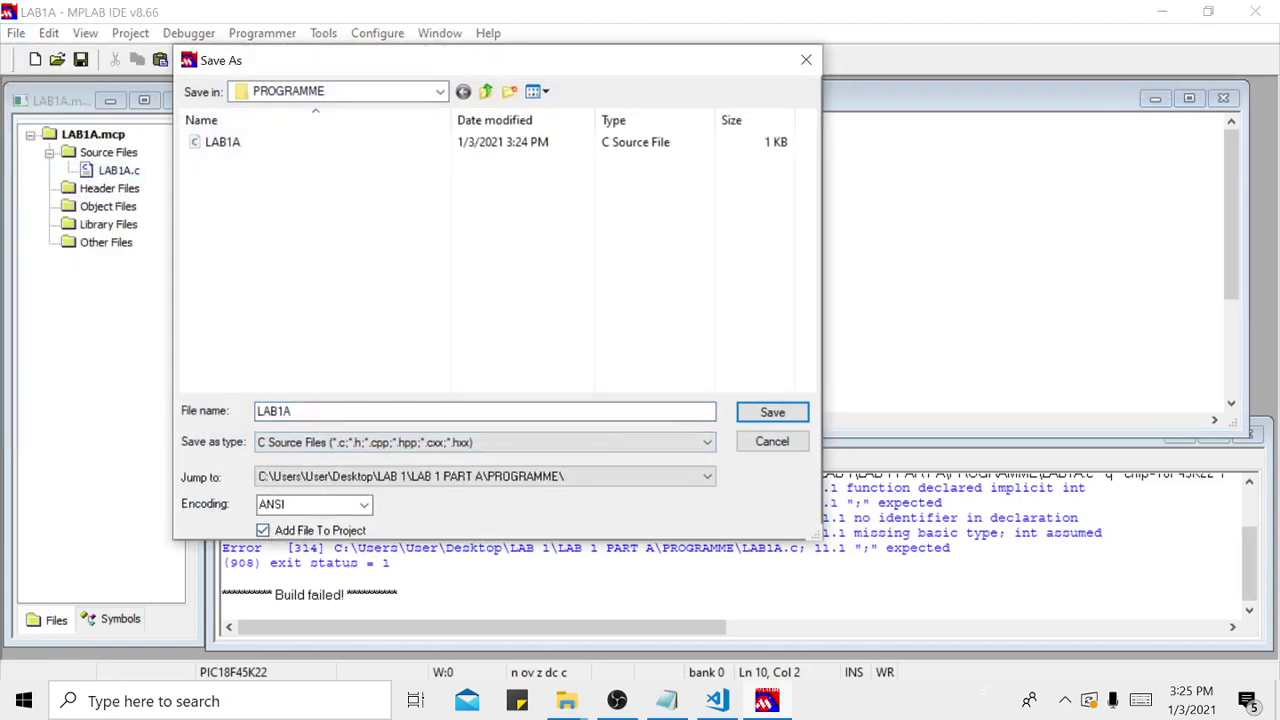
pyautogui.click(793, 416)
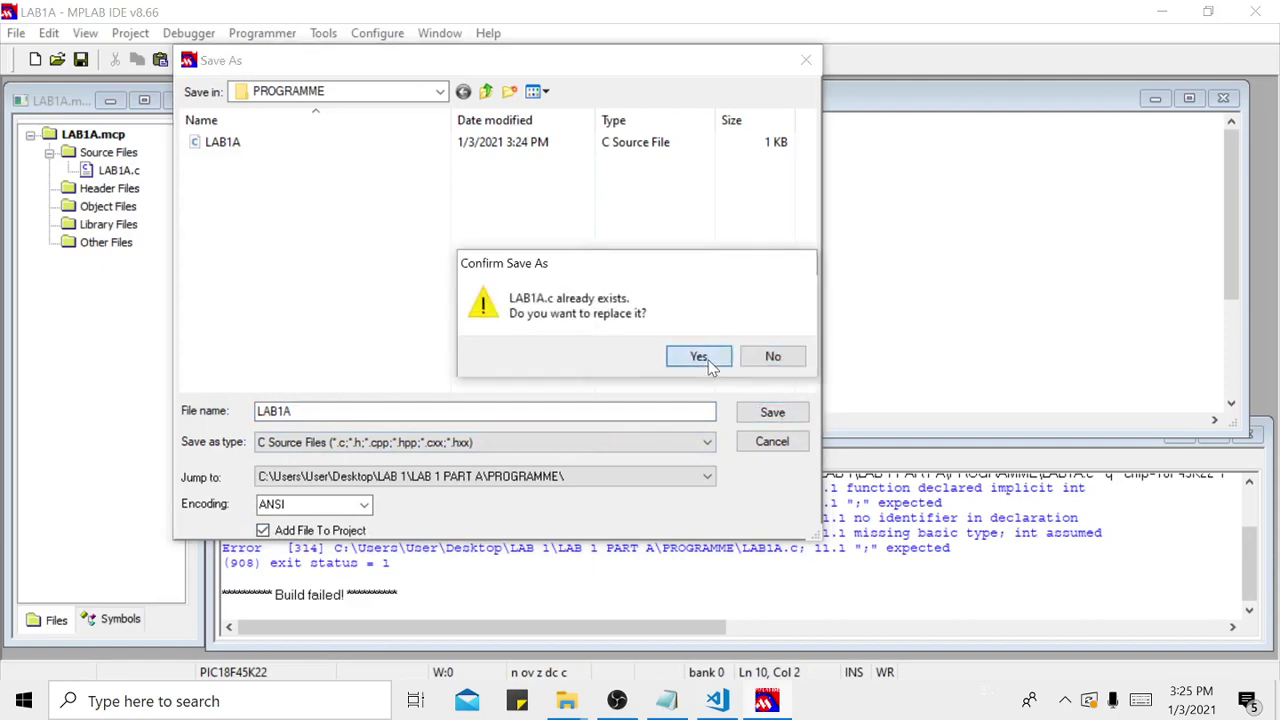
pyautogui.click(699, 358)
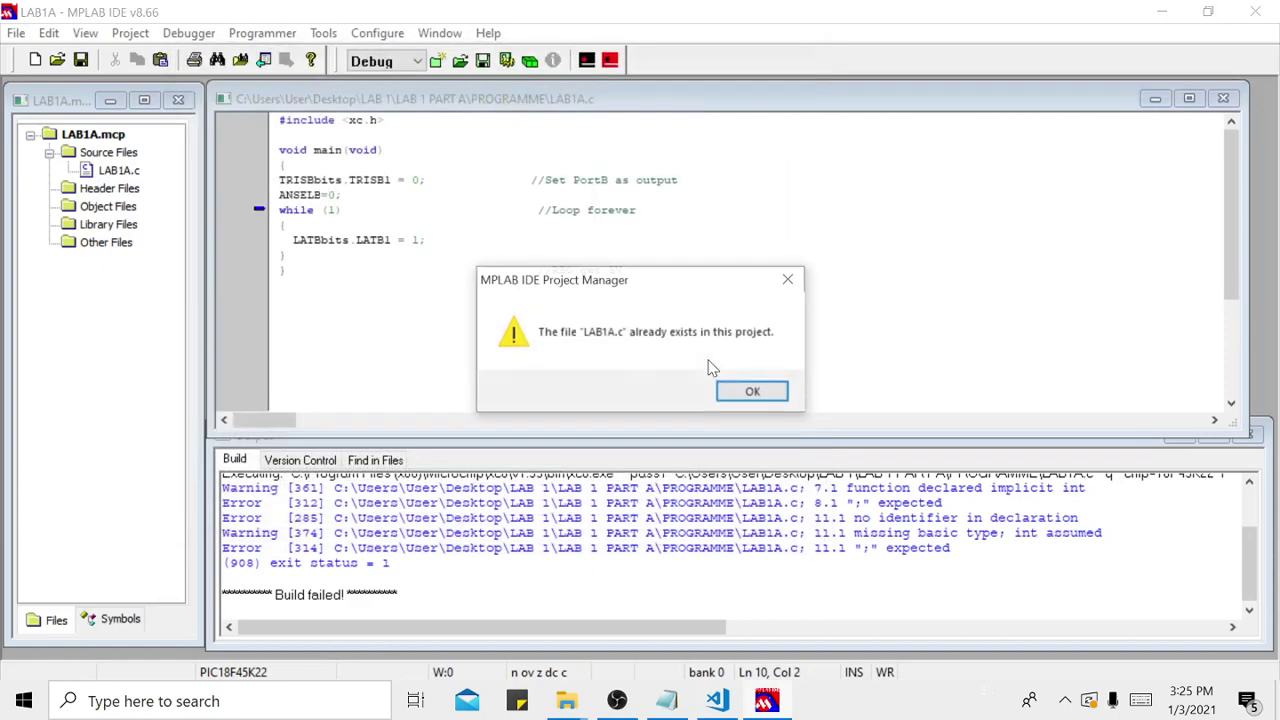
pyautogui.click(749, 394)
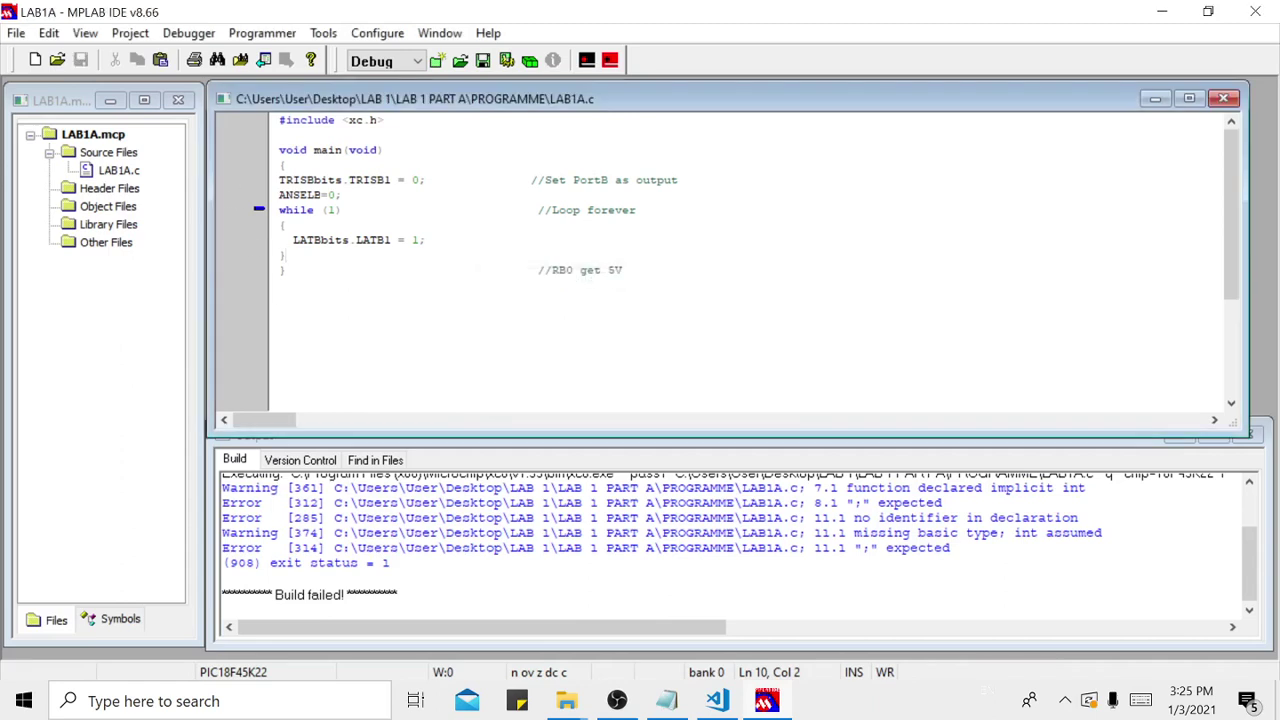
# - Review the corrected code in LAB1A.c and the final result line of the previous build log by selecting each
pyautogui.moveTo(341, 270); pyautogui.dragTo(283, 120)
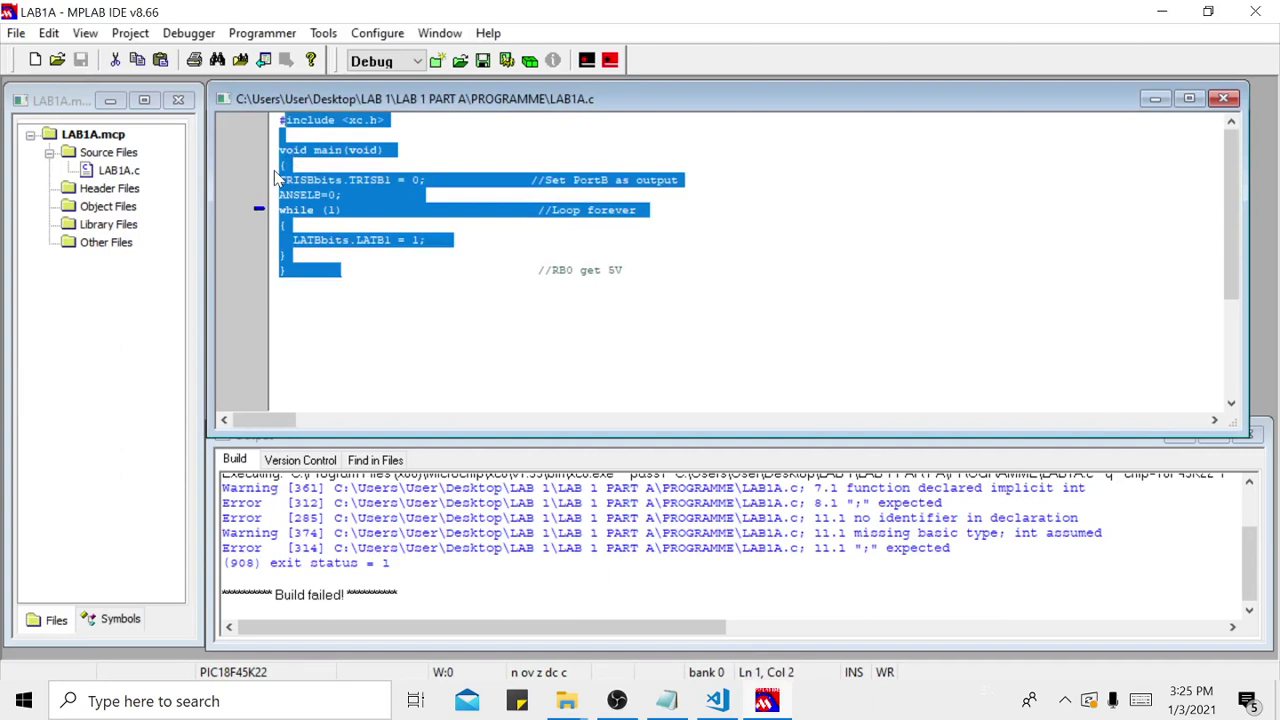
pyautogui.moveTo(398, 595)
pyautogui.mouseDown()
pyautogui.moveTo(222, 595)
pyautogui.moveTo(398, 595)
pyautogui.mouseUp()
pyautogui.click(229, 595)
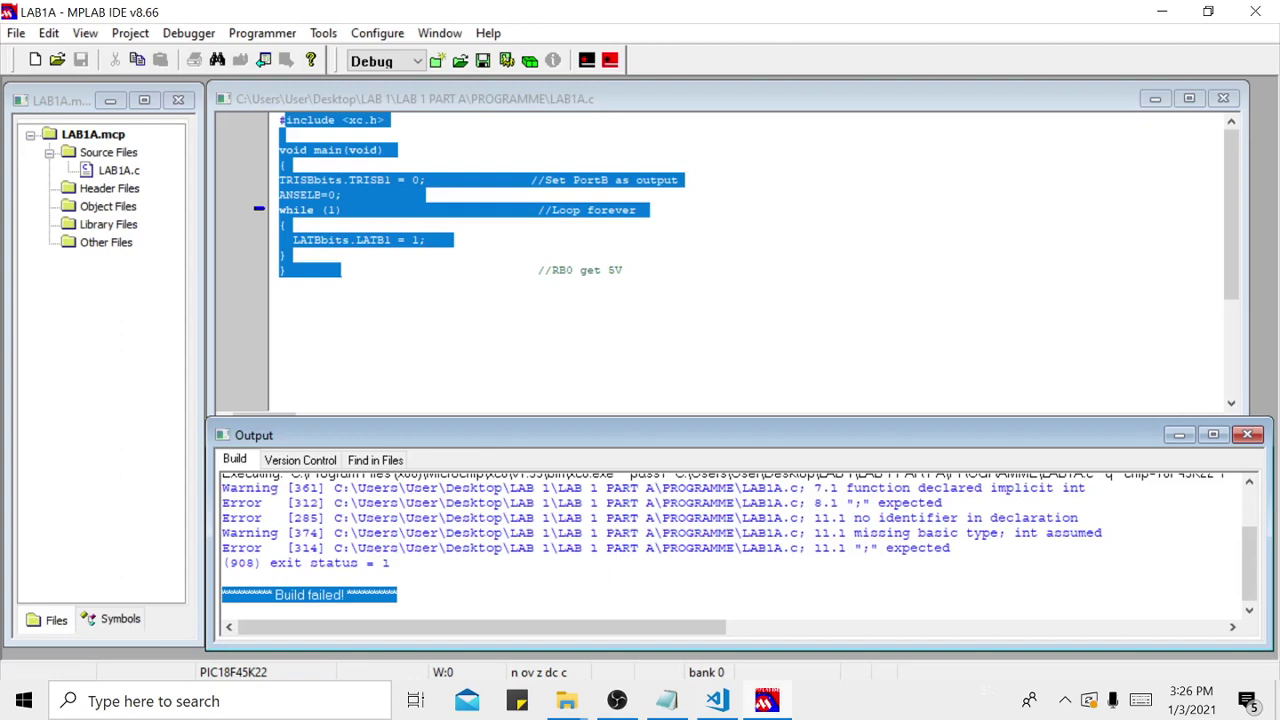
pyautogui.click(318, 331)
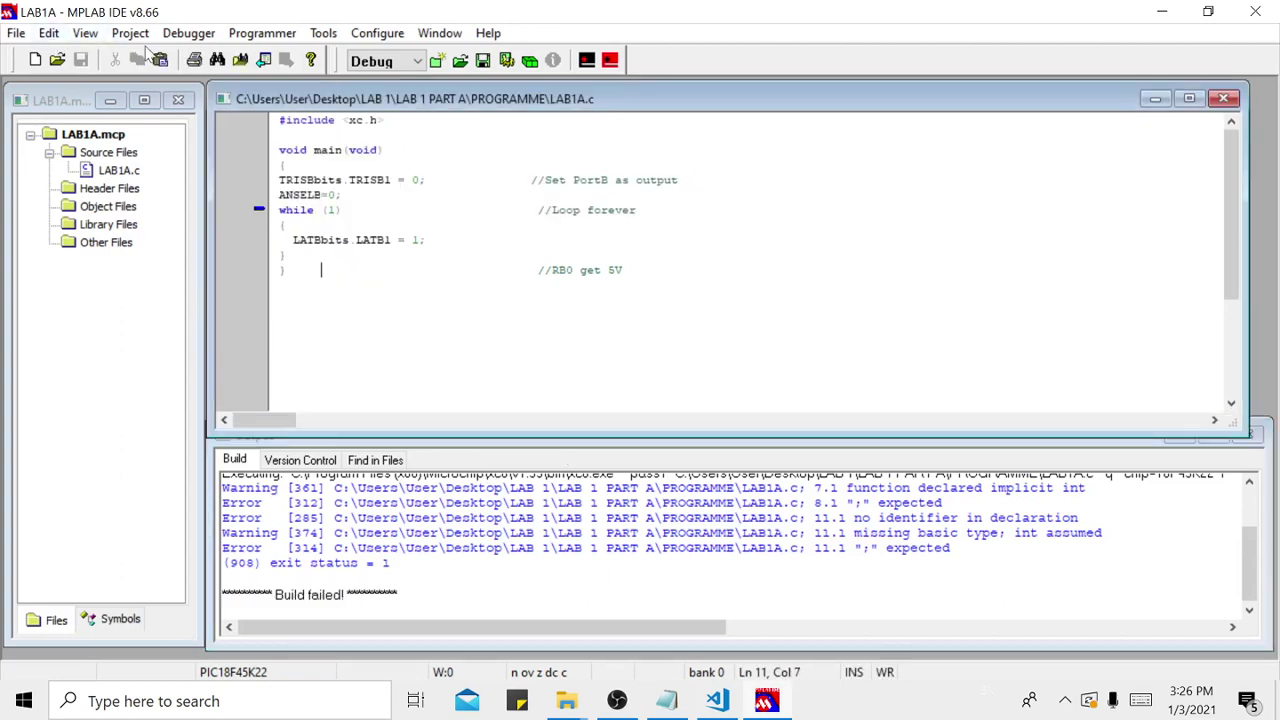
pyautogui.click(18, 36)
pyautogui.click(87, 183)
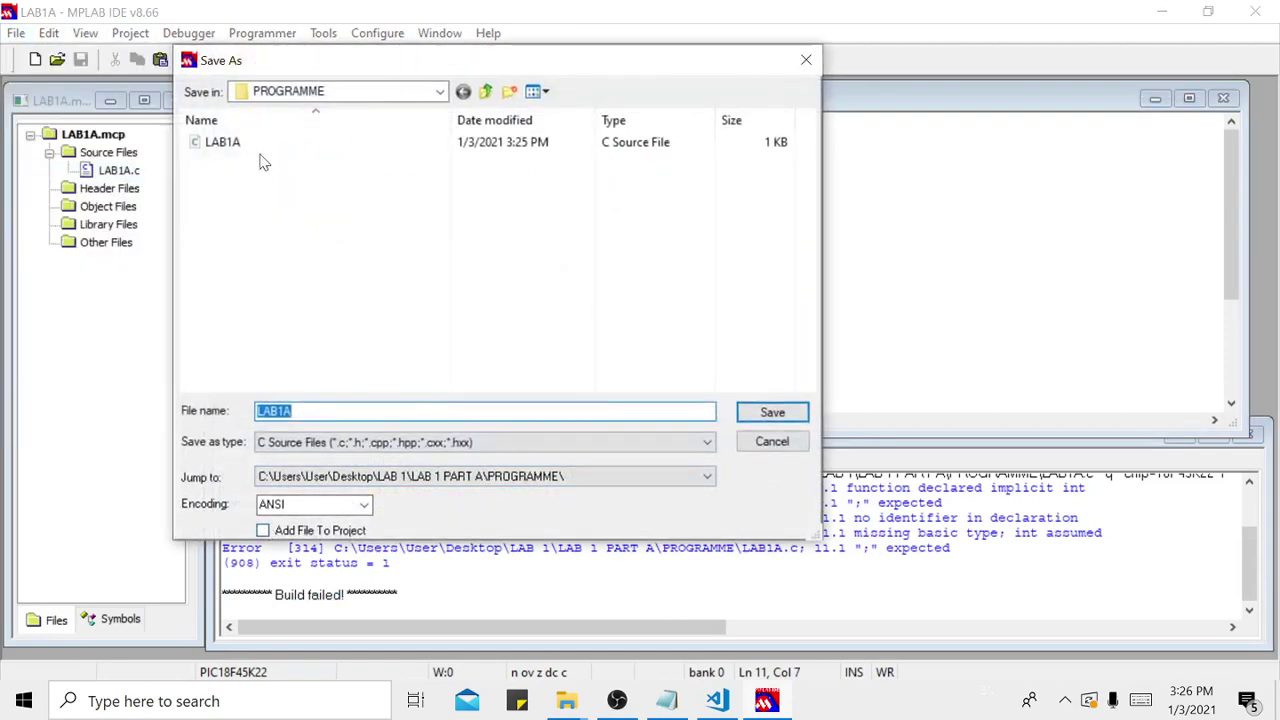
pyautogui.click(790, 446)
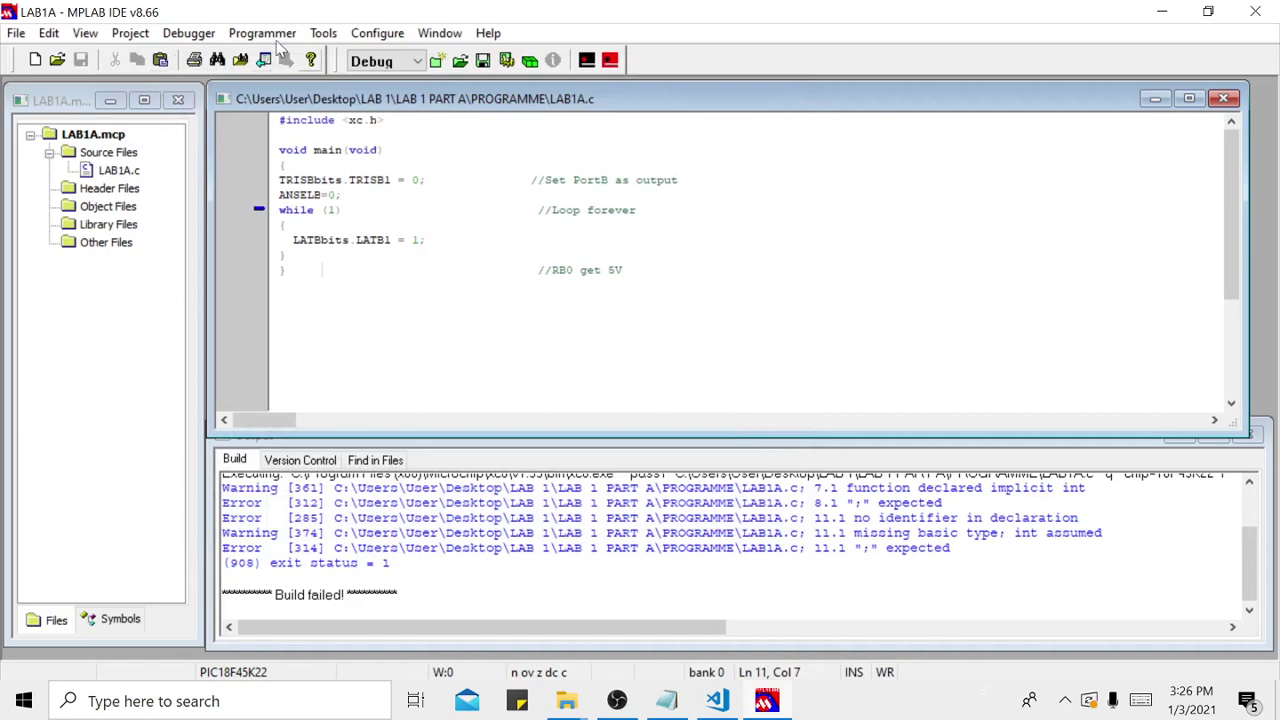
# - Build the LAB1A project with the corrected code and select the final result line of the build log
pyautogui.click(130, 35)
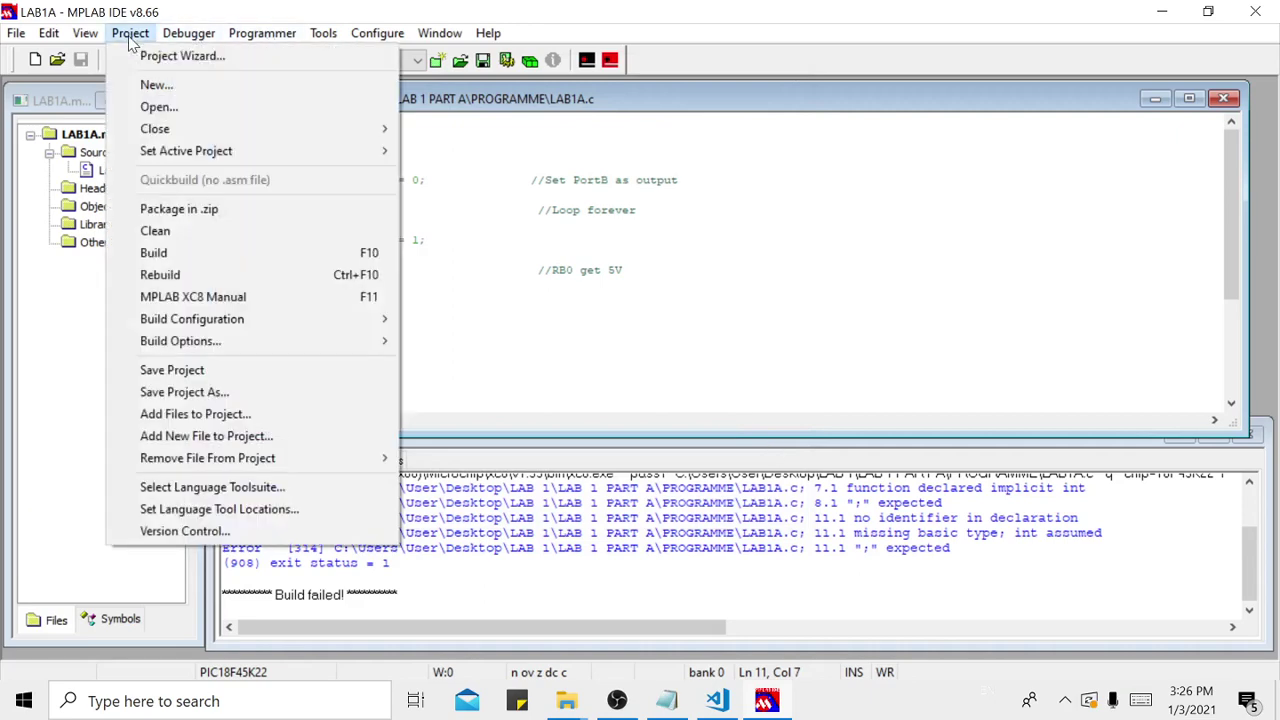
pyautogui.click(154, 253)
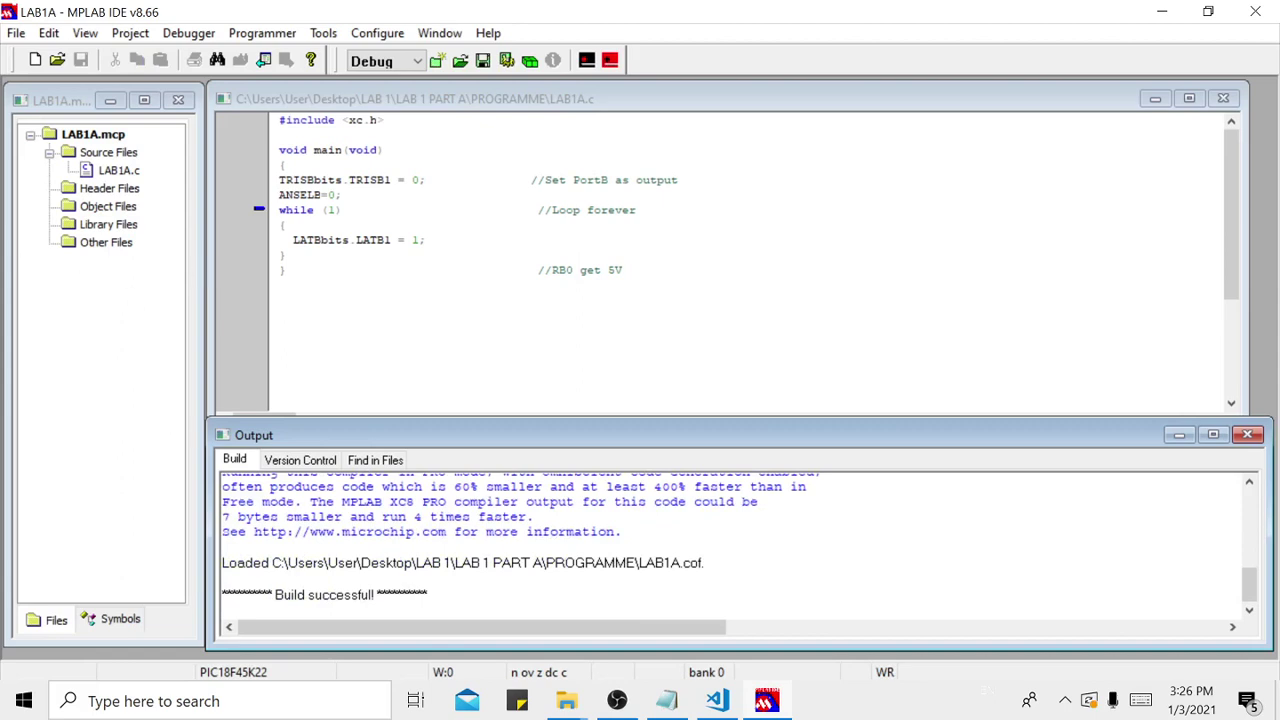
pyautogui.moveTo(430, 595); pyautogui.dragTo(231, 595)
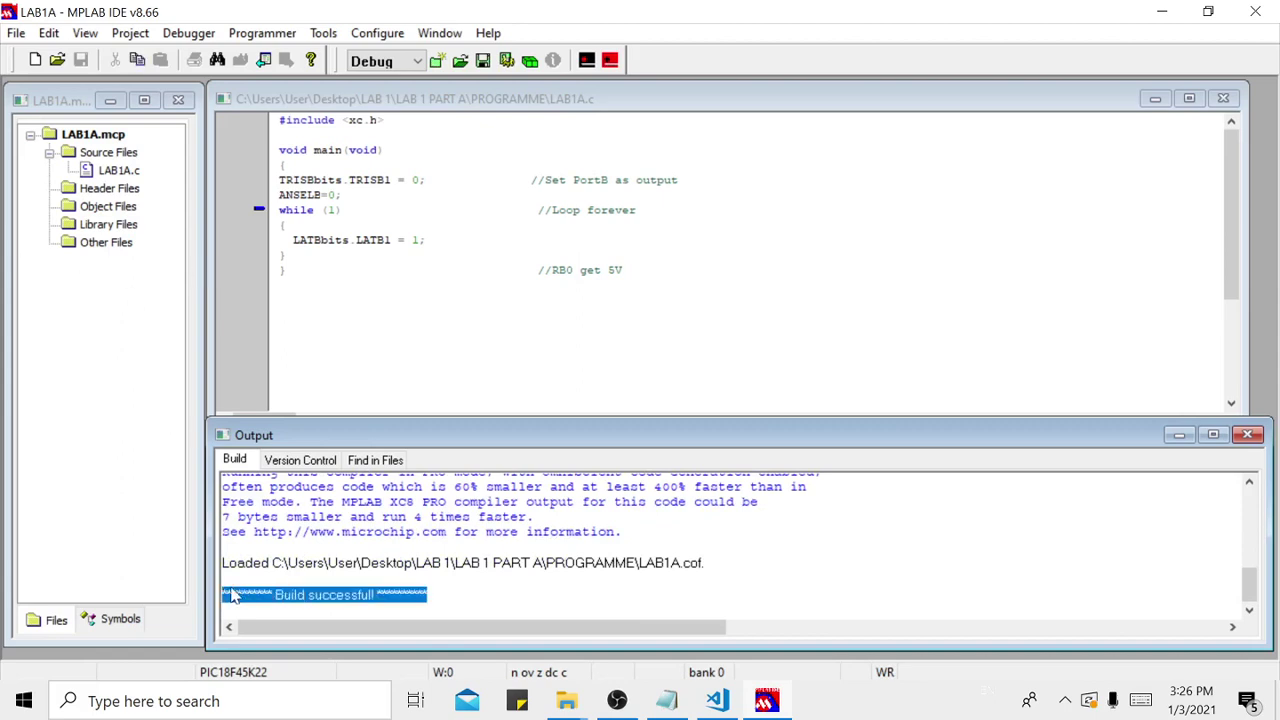
# - Minimize MPLAB IDE, launch Proteus 8 Professional from the desktop, and maximize its window
pyautogui.click(1162, 11)
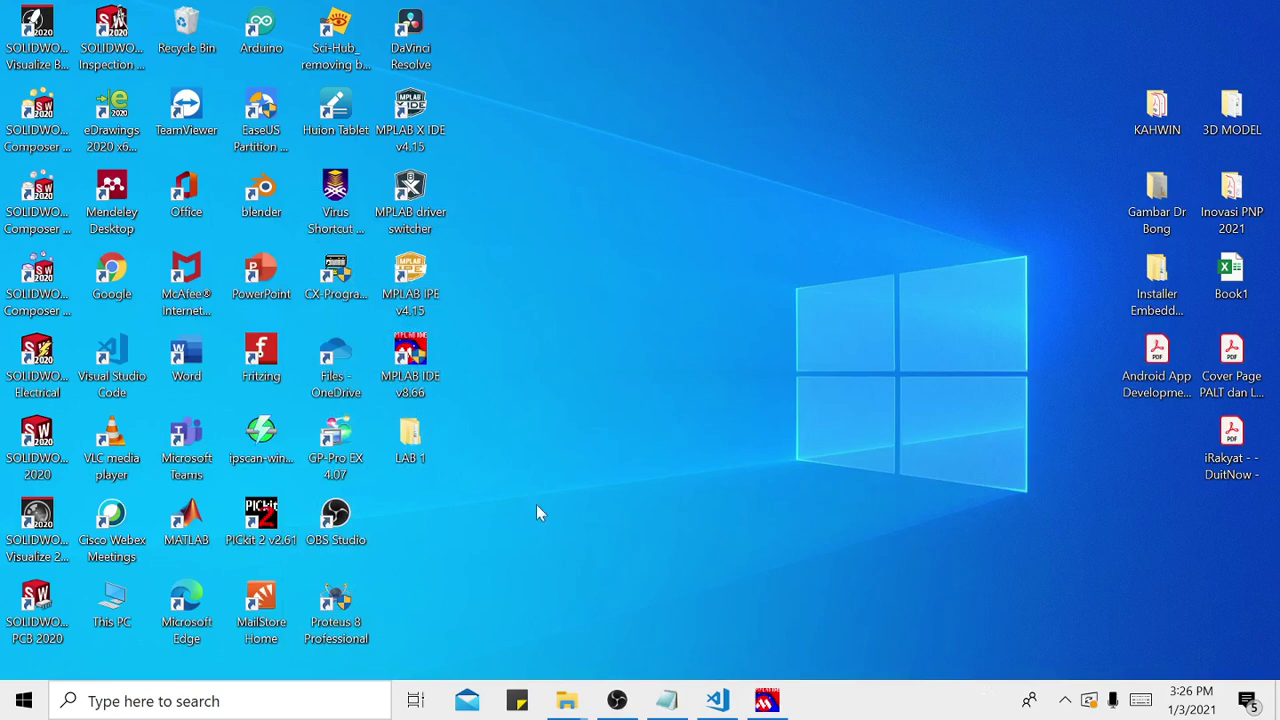
pyautogui.doubleClick(336, 615)
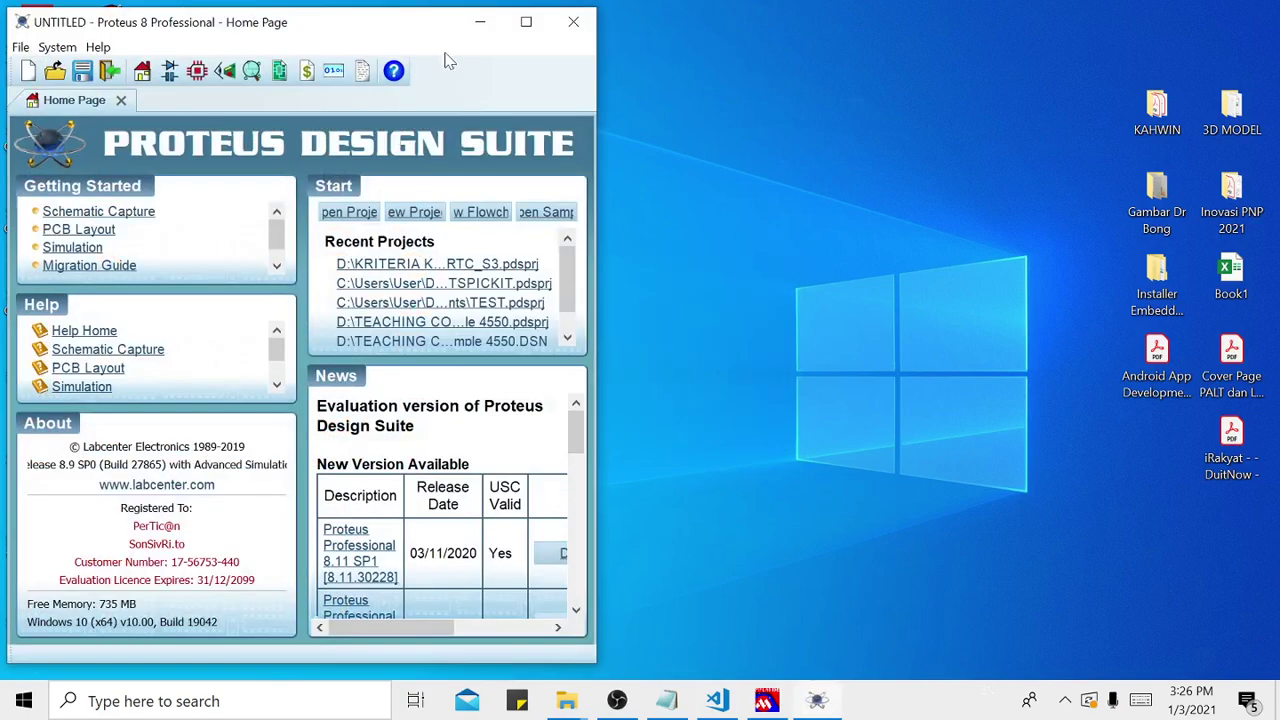
pyautogui.click(525, 21)
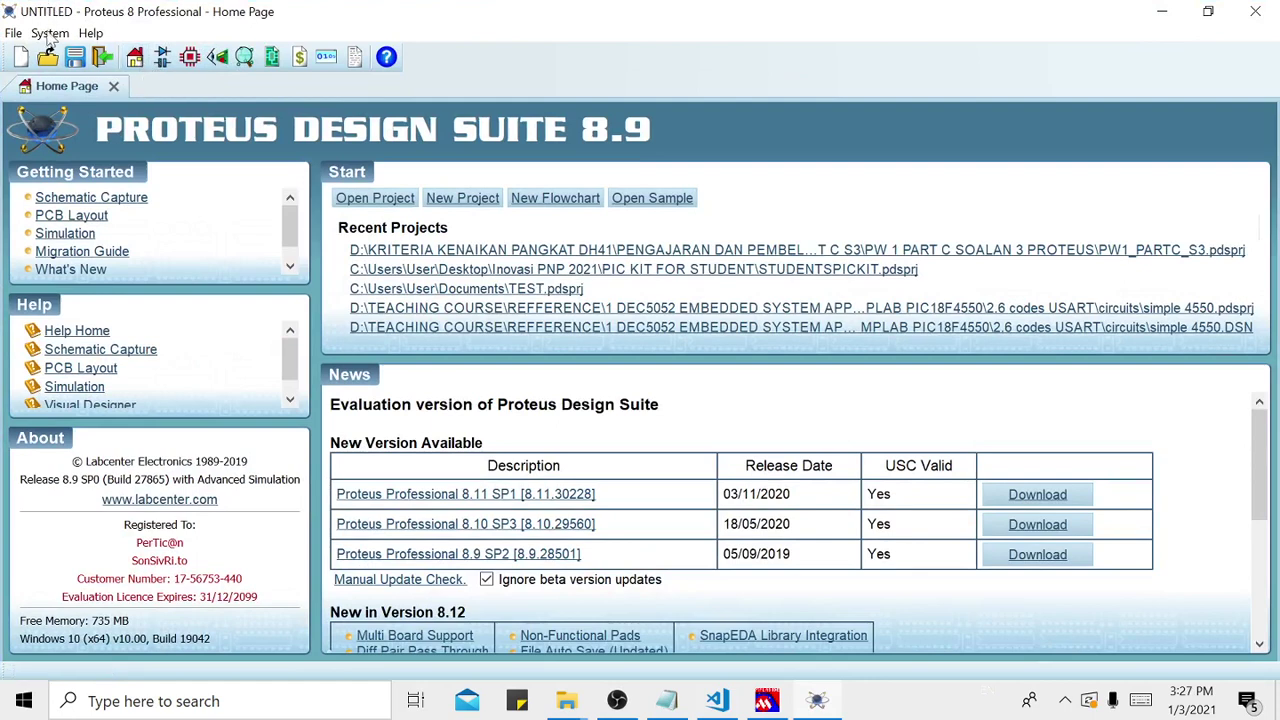
# - Start a new project and name it LAB1A, keeping the .pdsprj extension
pyautogui.click(13, 33)
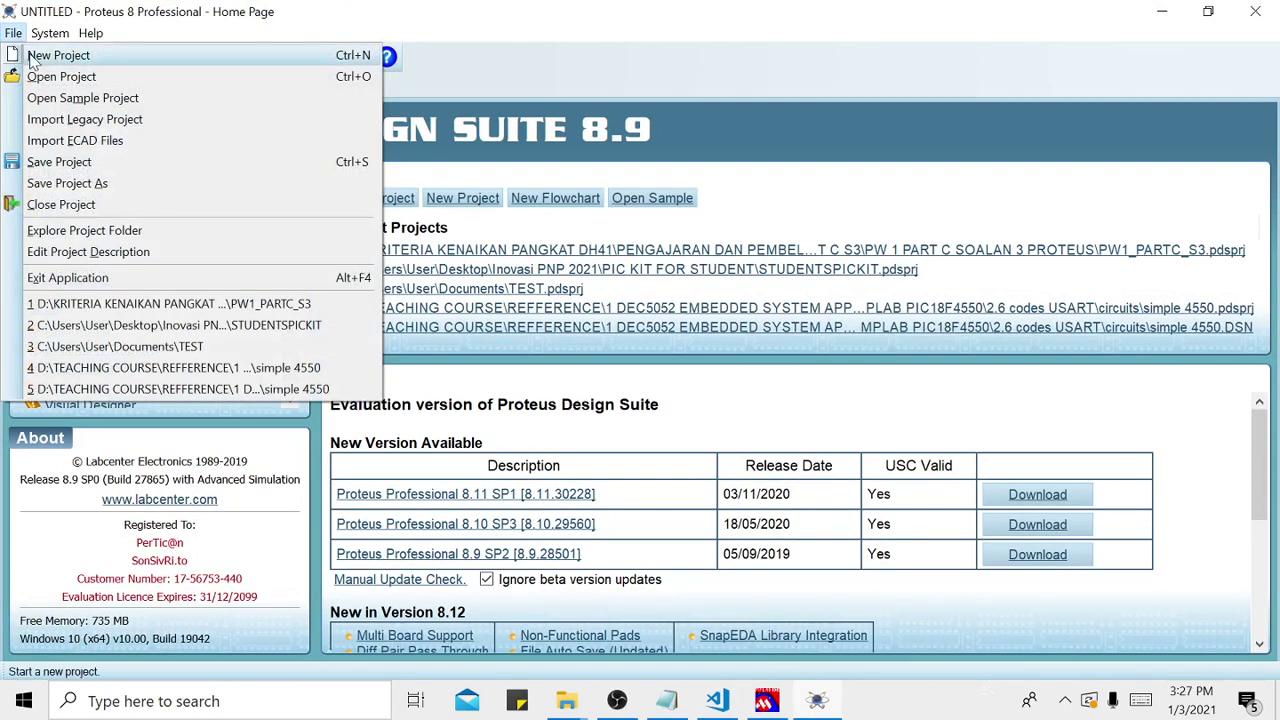
pyautogui.click(31, 61)
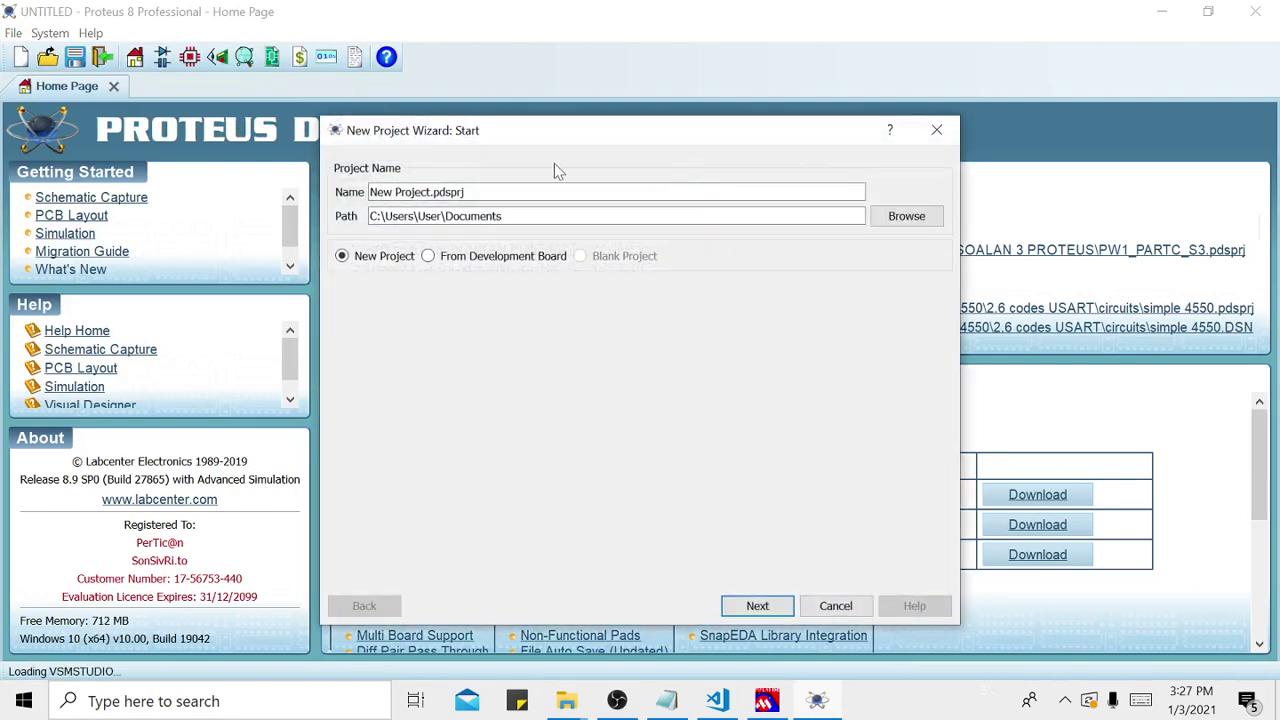
pyautogui.click(427, 192)
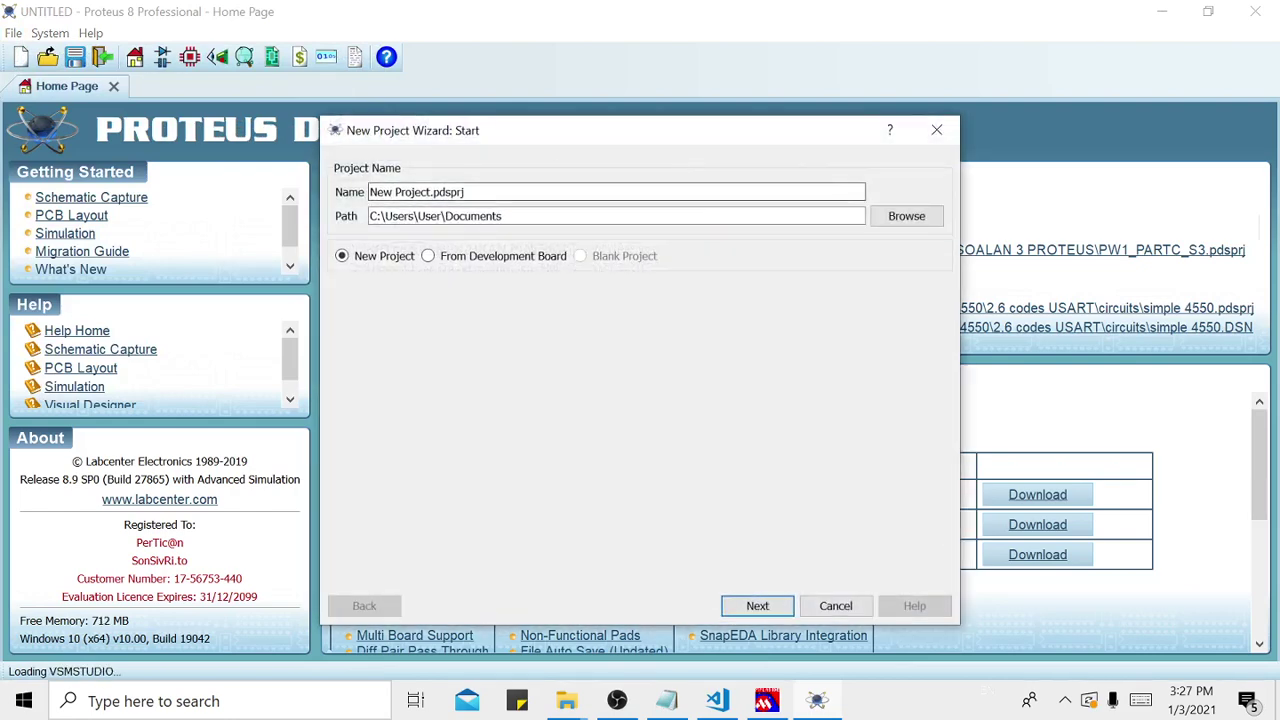
pyautogui.moveTo(431, 192); pyautogui.dragTo(369, 192)
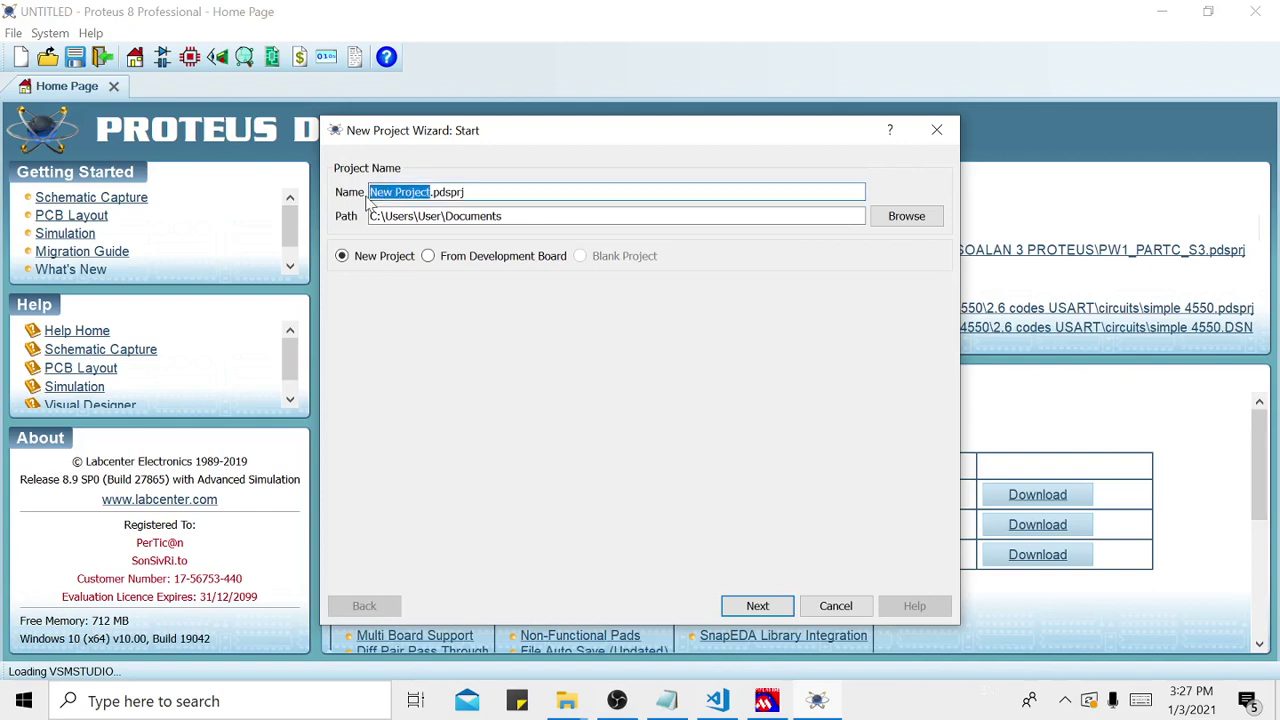
pyautogui.write('New')
pyautogui.press('BackSpace')
pyautogui.press('BackSpace')
pyautogui.press('BackSpace')
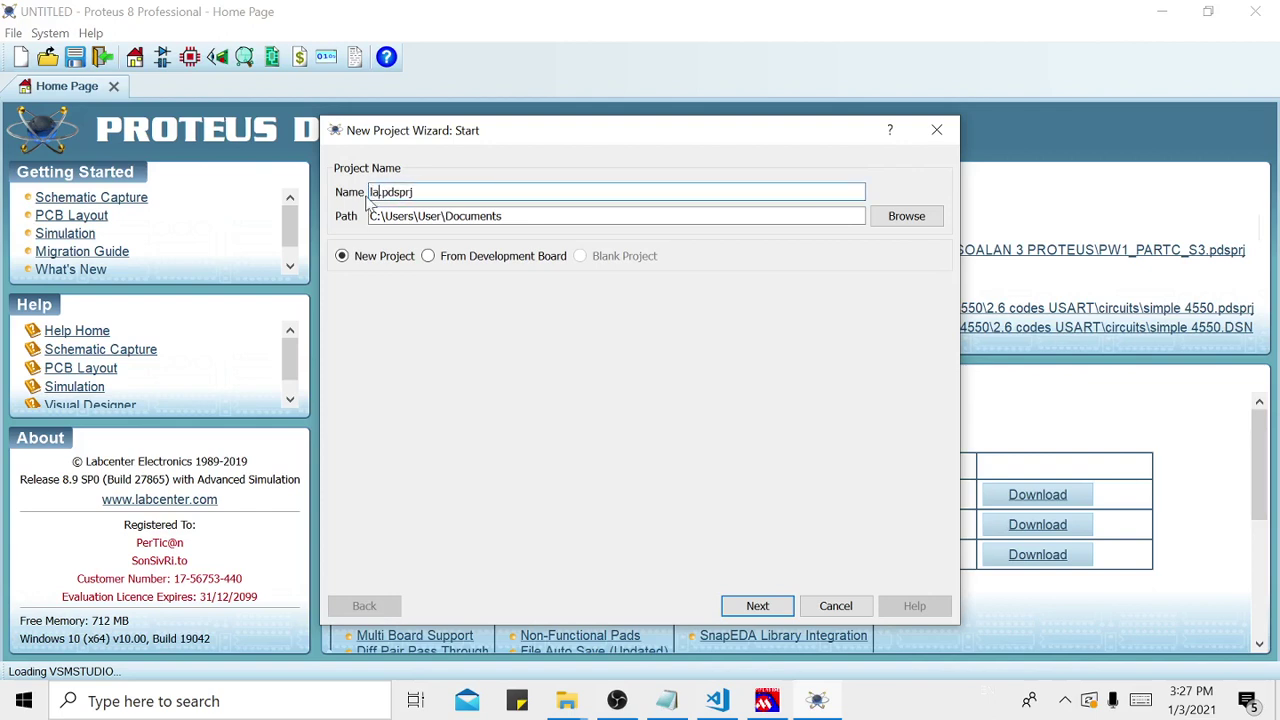
pyautogui.write('LAB1PAR')
pyautogui.press('BackSpace')
pyautogui.press('BackSpace')
pyautogui.press('BackSpace')
pyautogui.write('A')
# - Set the project path to the CIRCUITS folder inside LAB 1\LAB 1 PART A on the Desktop
pyautogui.click(904, 217)
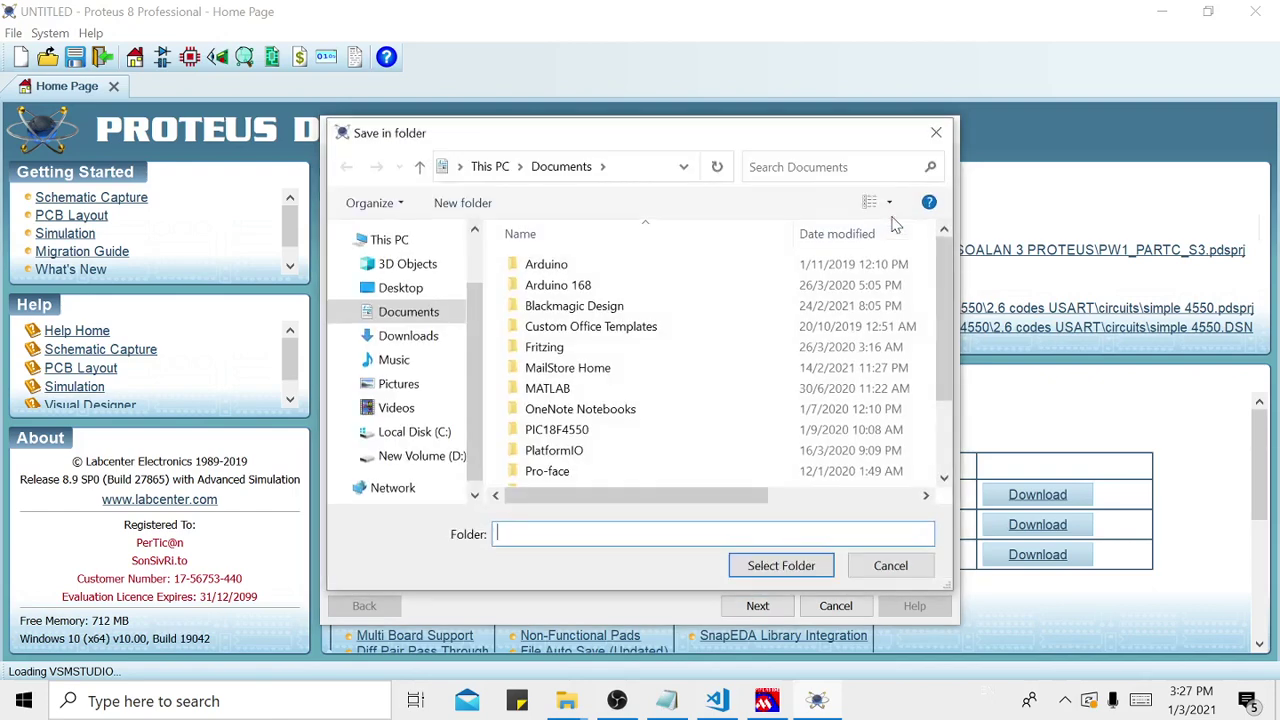
pyautogui.click(936, 132)
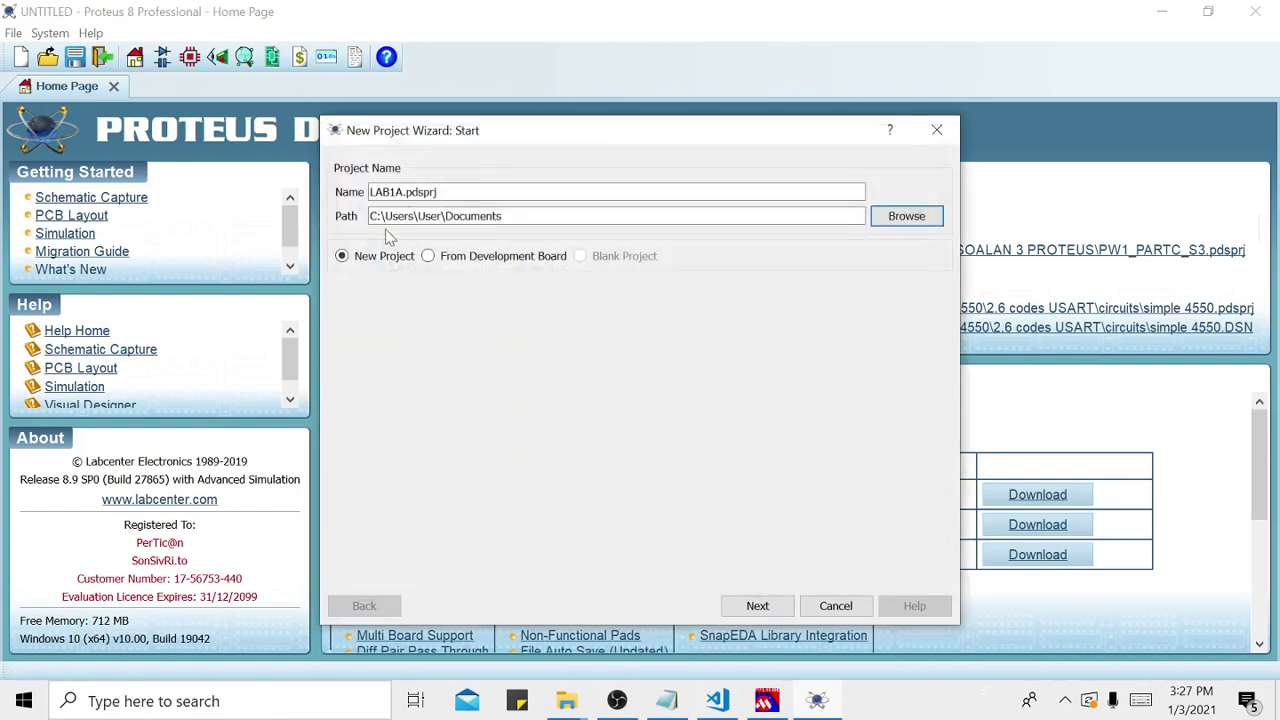
pyautogui.click(880, 216)
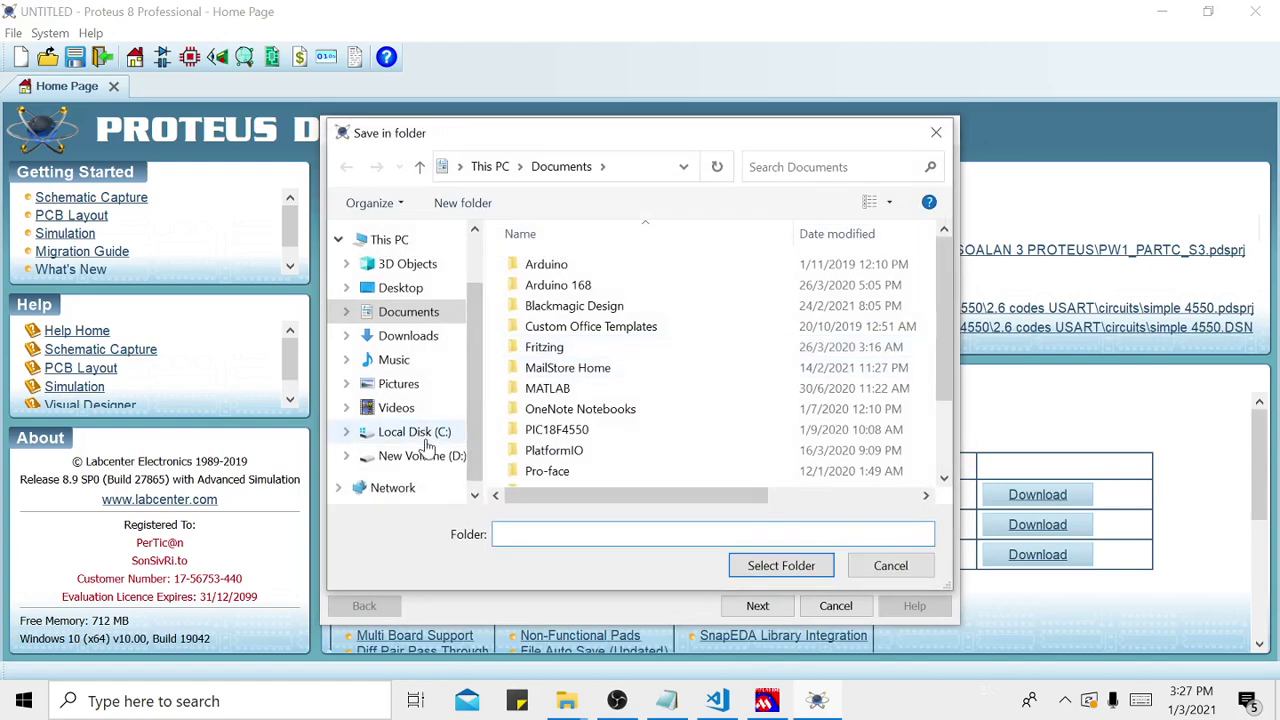
pyautogui.click(409, 288)
pyautogui.doubleClick(665, 435)
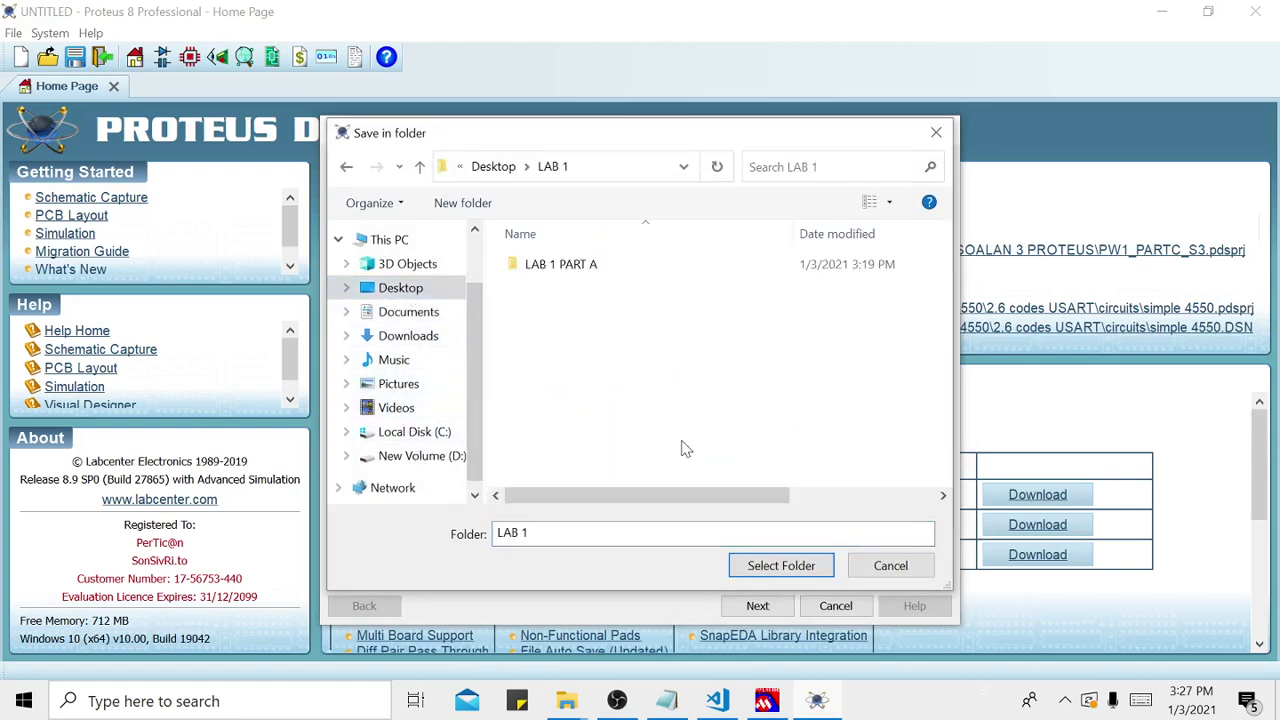
pyautogui.doubleClick(597, 268)
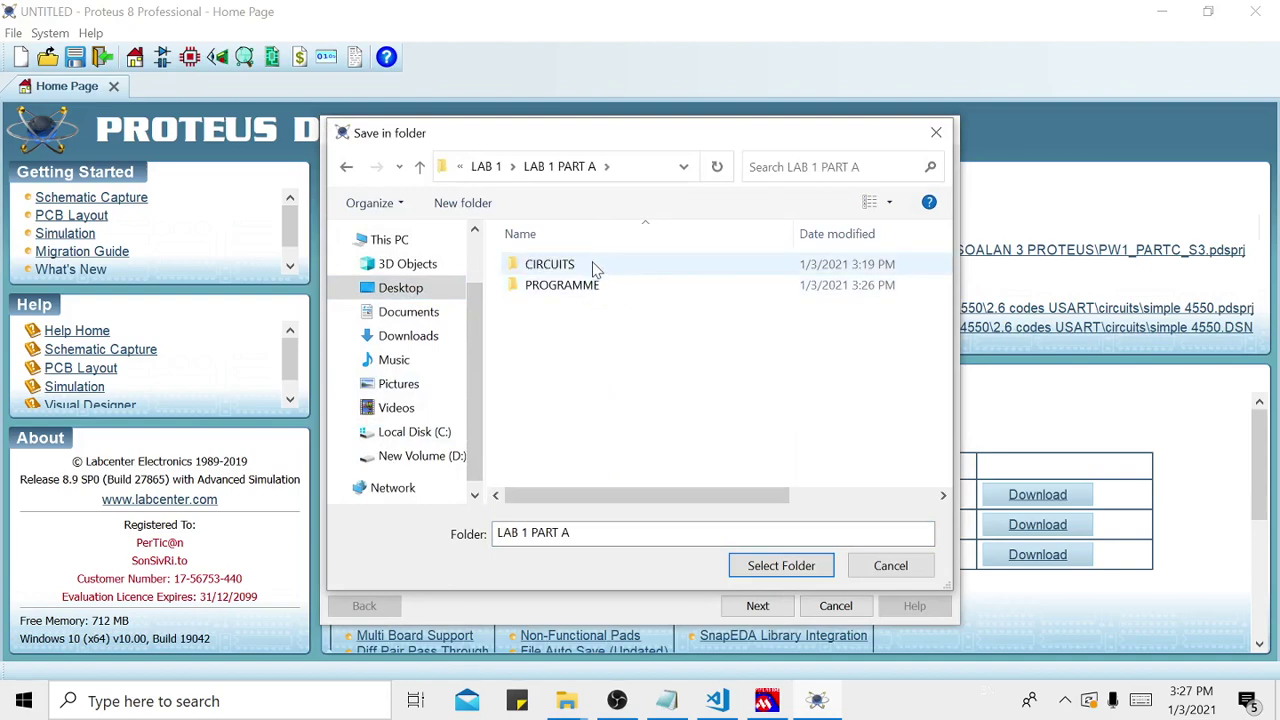
pyautogui.doubleClick(592, 268)
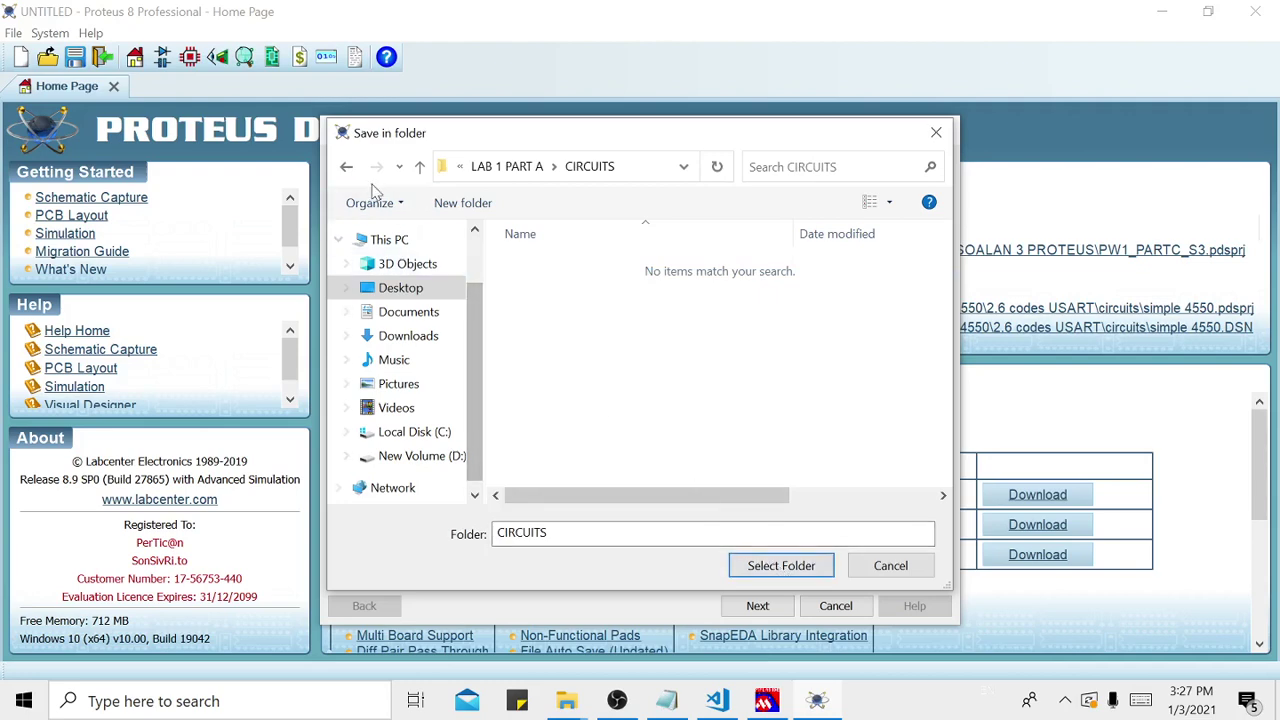
pyautogui.click(348, 168)
pyautogui.click(590, 268)
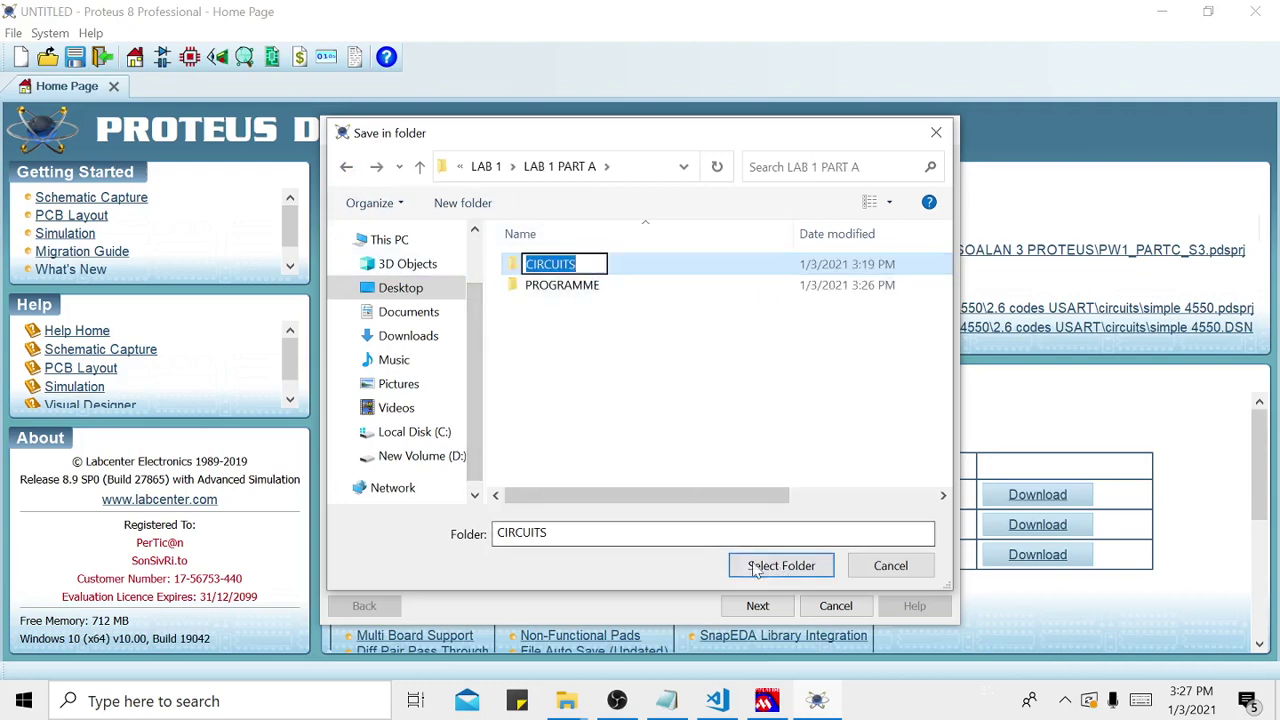
pyautogui.click(772, 568)
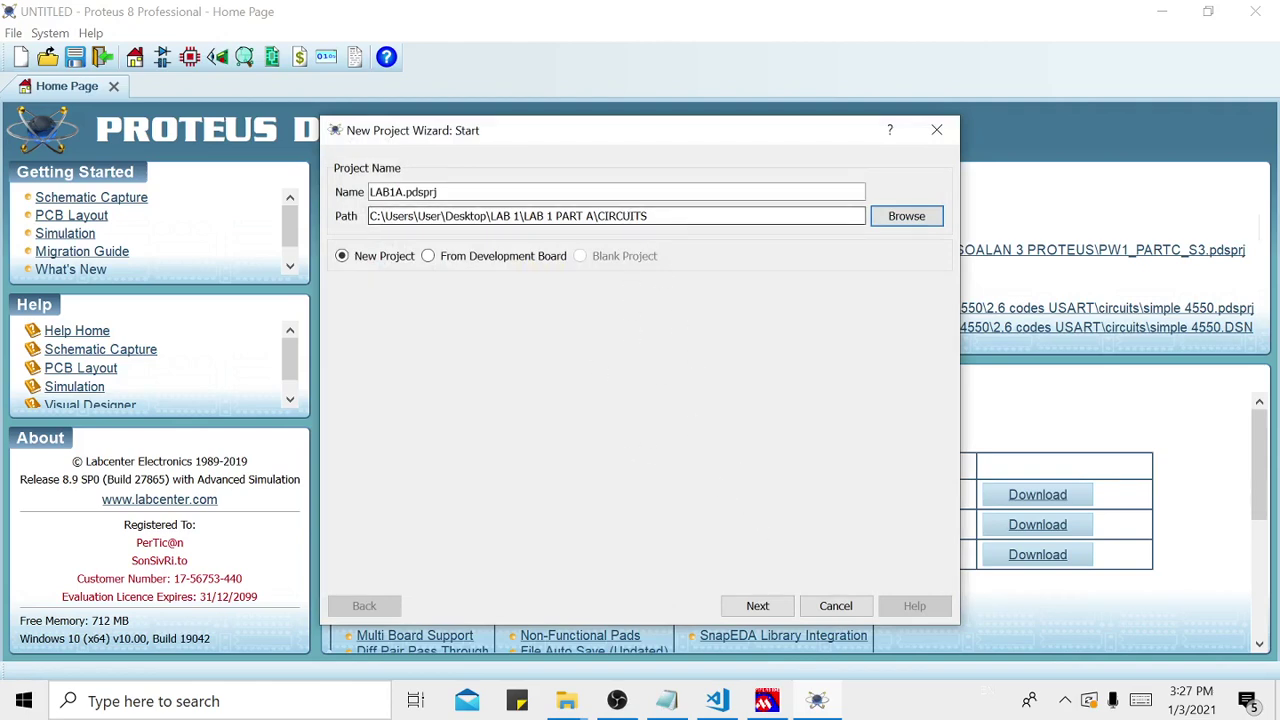
# - Accept a schematic from the DEFAULT template and no PCB layout for the project
pyautogui.click(760, 610)
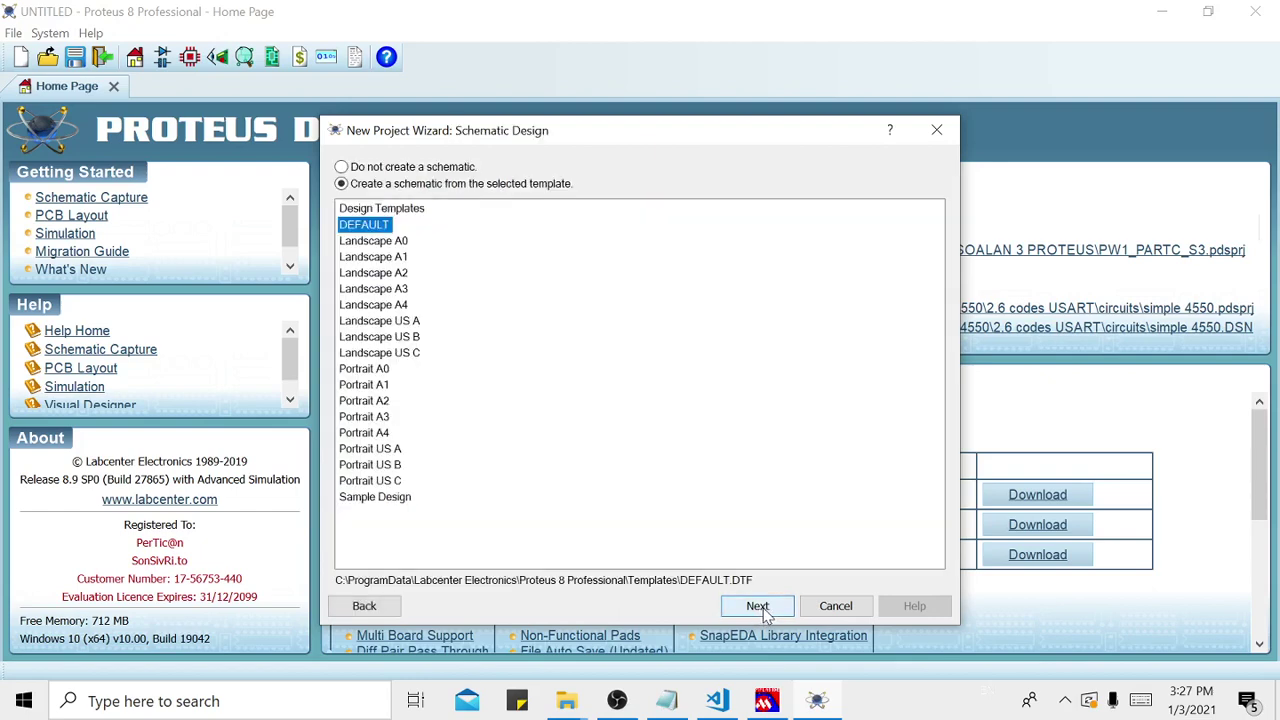
pyautogui.click(760, 608)
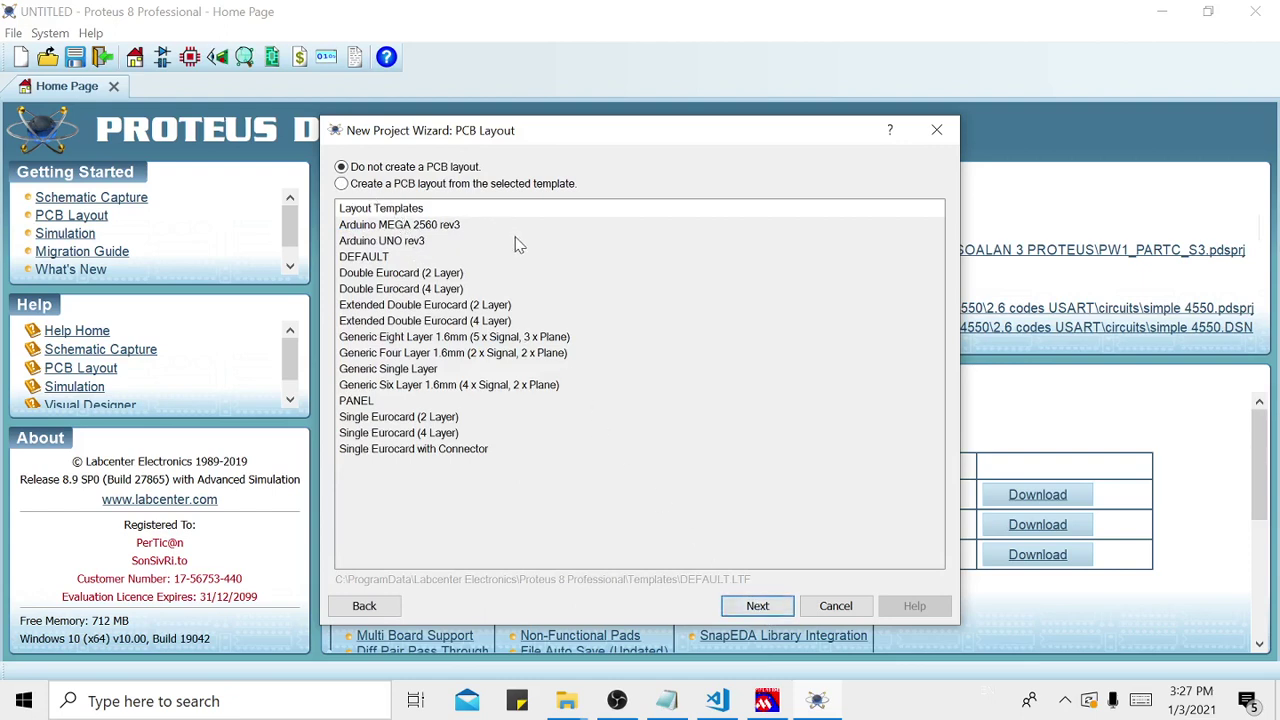
pyautogui.click(781, 611)
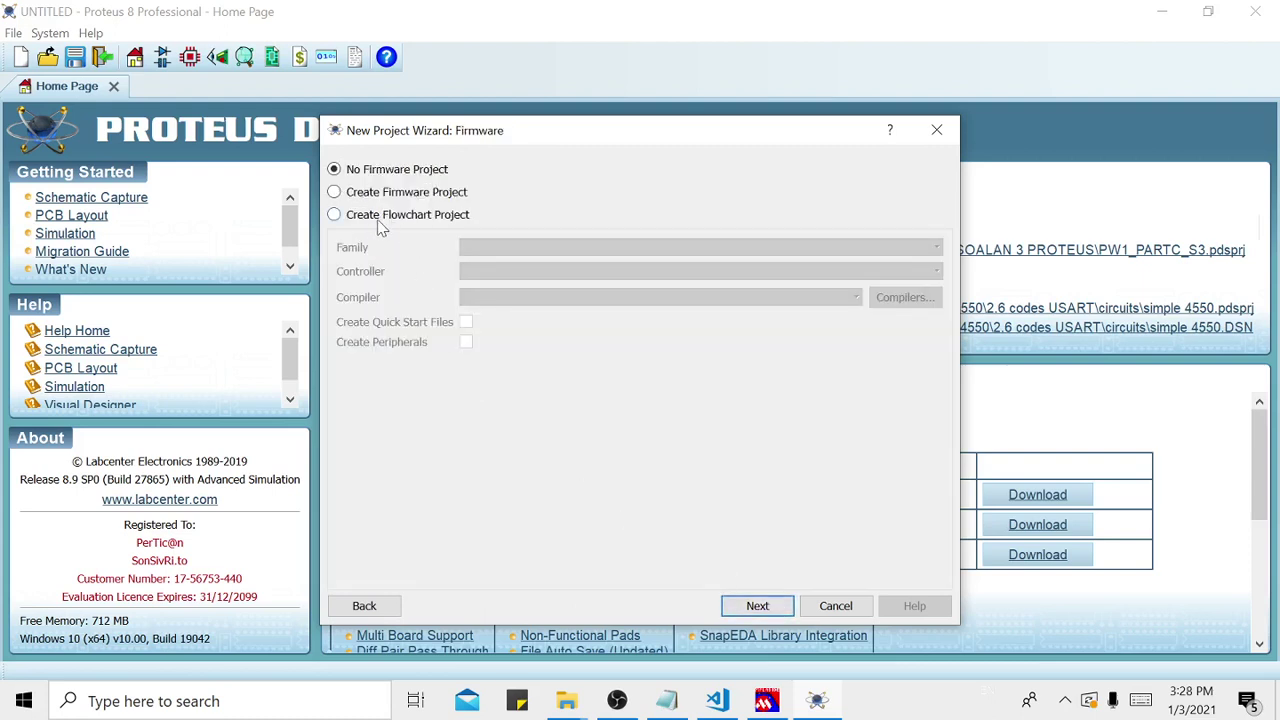
# - Choose to create a firmware project with the PIC18 family and the PIC18F45K22 controller
pyautogui.click(335, 193)
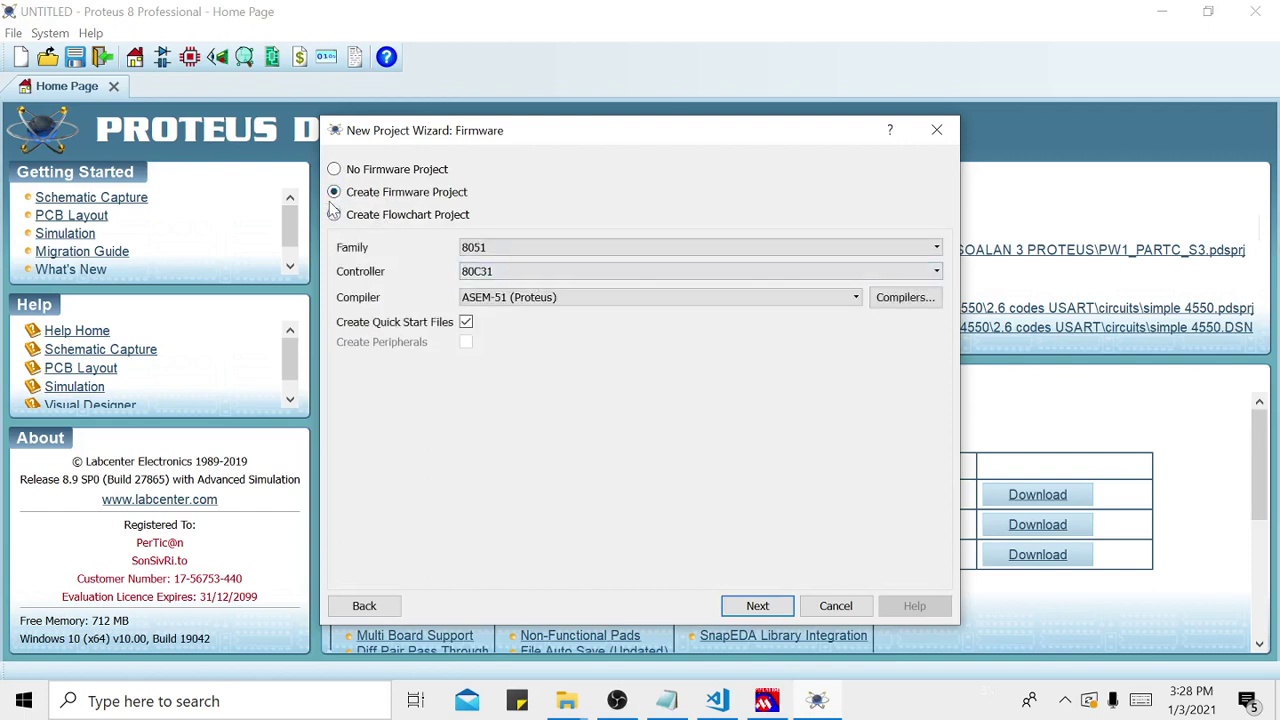
pyautogui.click(800, 272)
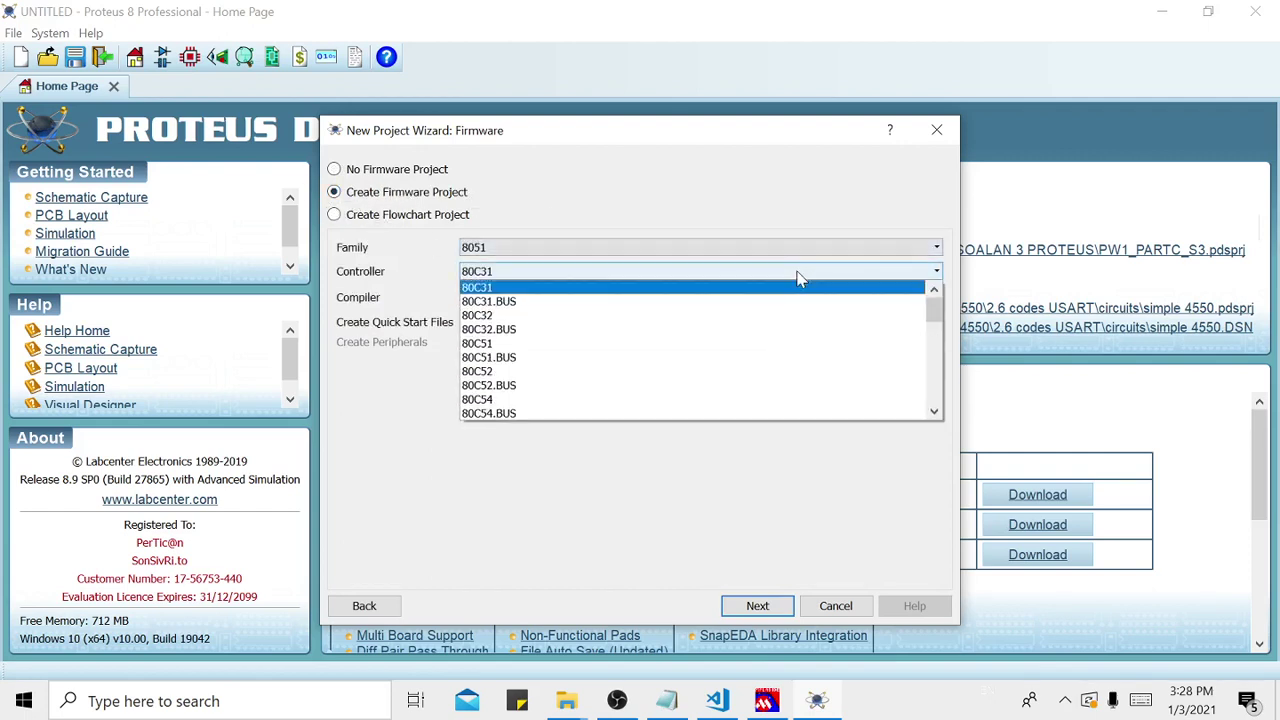
pyautogui.scroll(-8, 774, 310)
pyautogui.scroll(7, 778, 335)
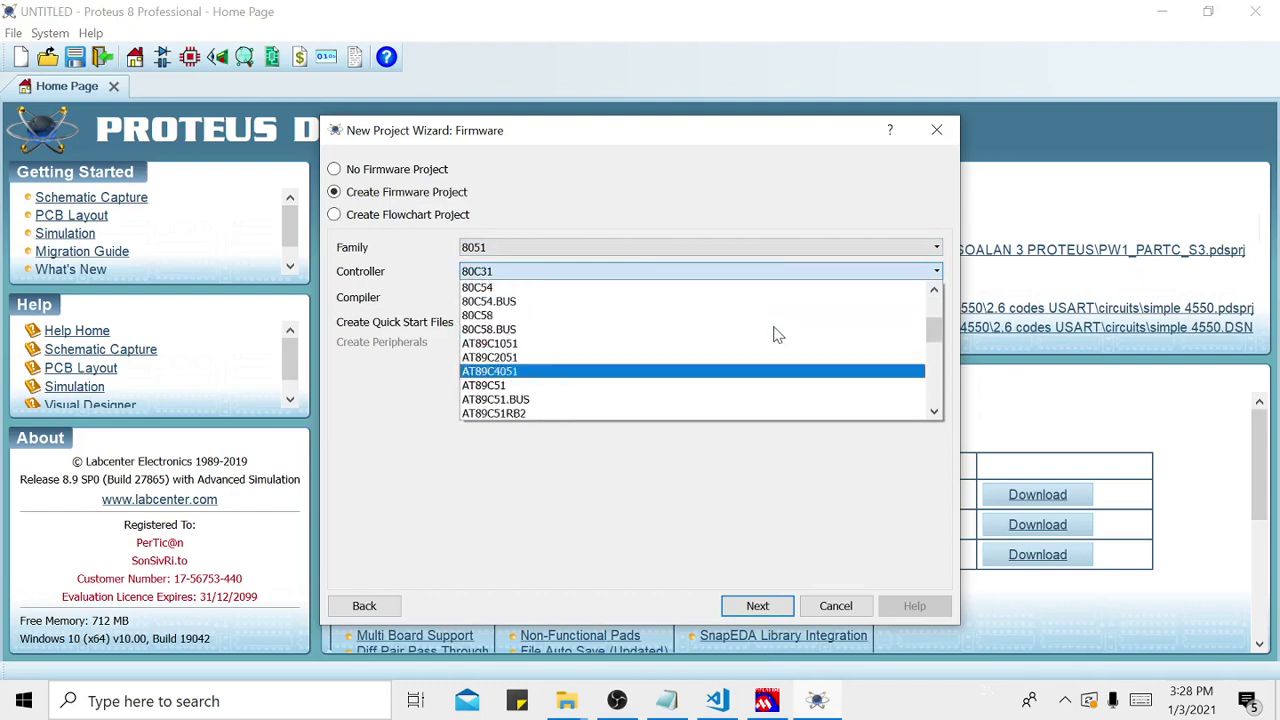
pyautogui.click(851, 247)
pyautogui.click(851, 247)
pyautogui.scroll(-3, 624, 372)
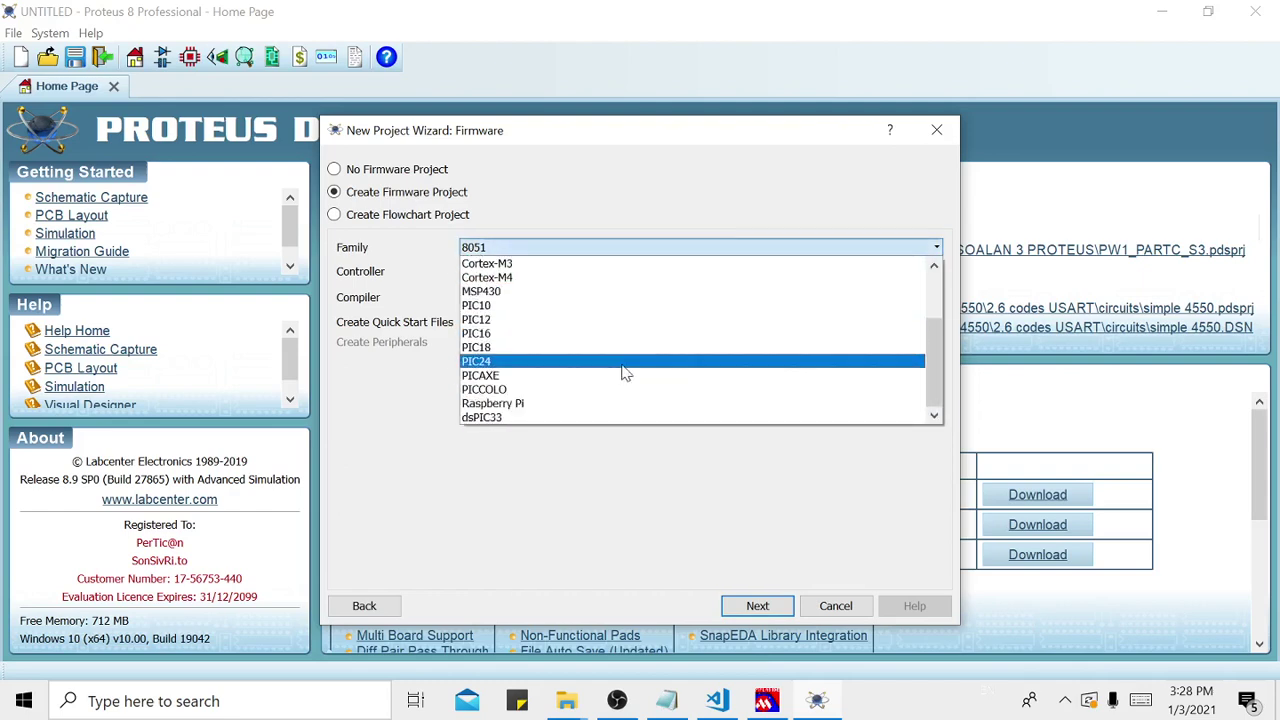
pyautogui.click(493, 351)
pyautogui.click(551, 276)
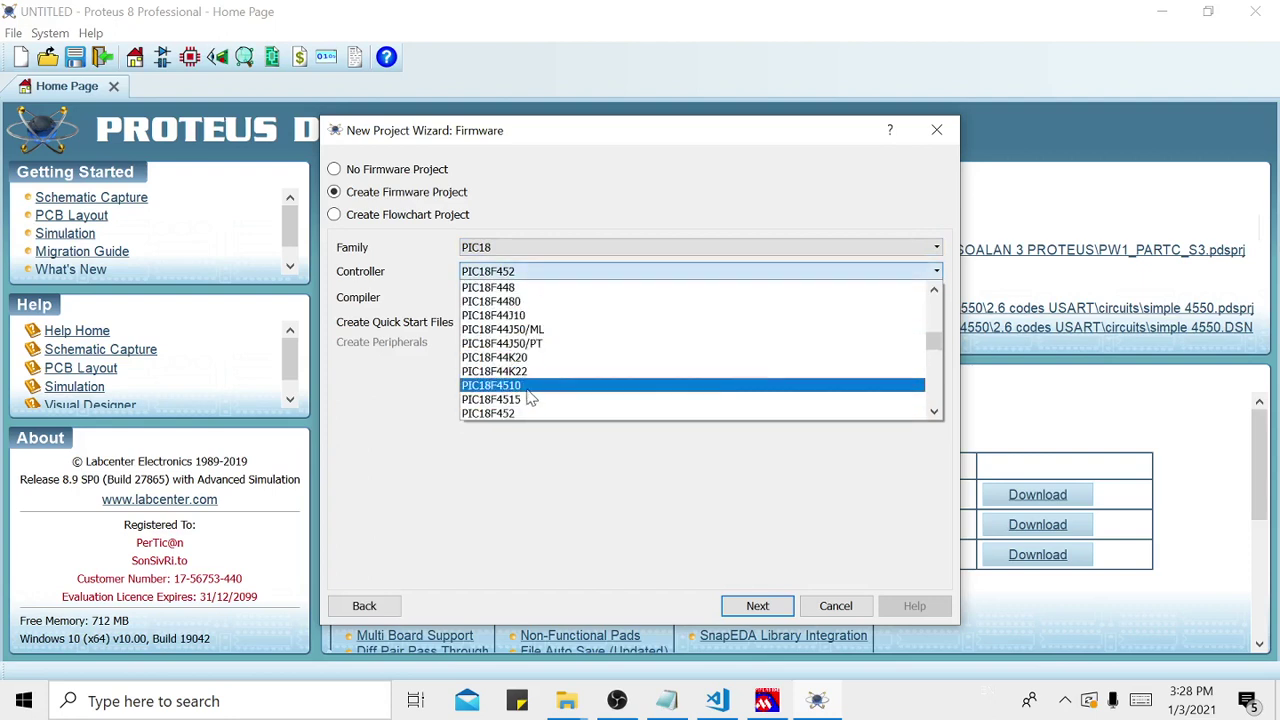
pyautogui.scroll(-3, 530, 398)
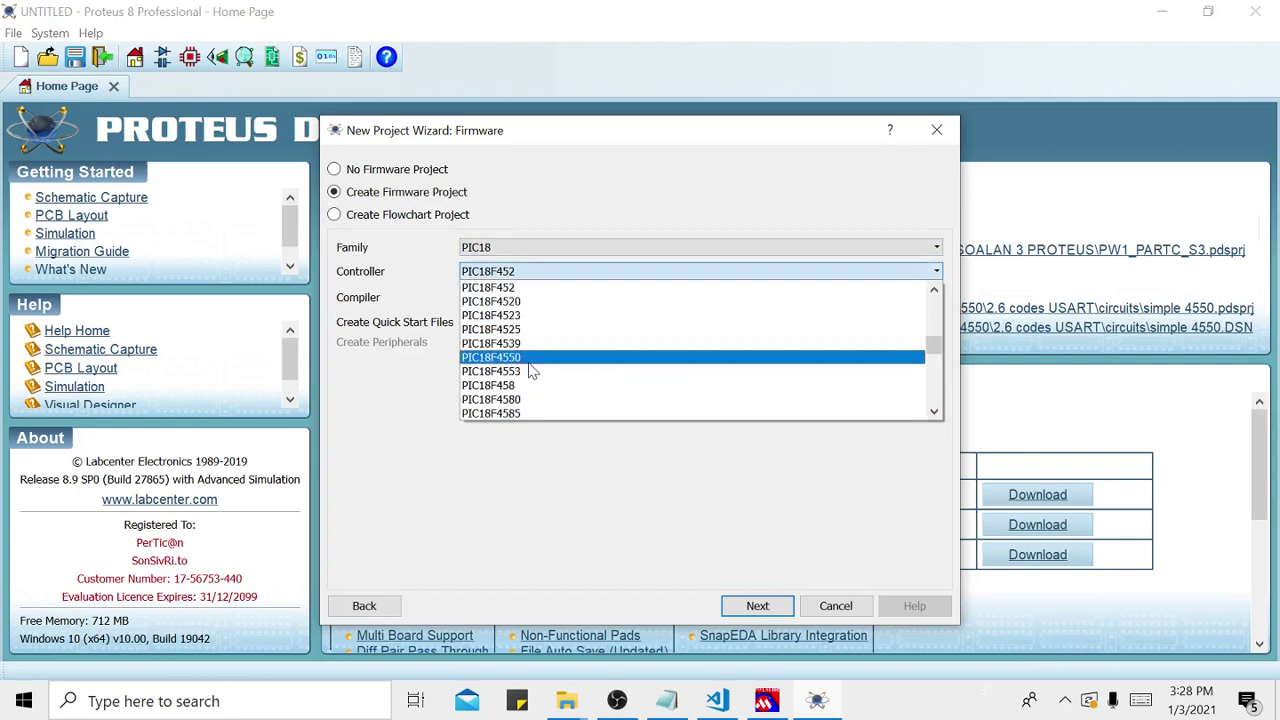
pyautogui.scroll(-3, 532, 370)
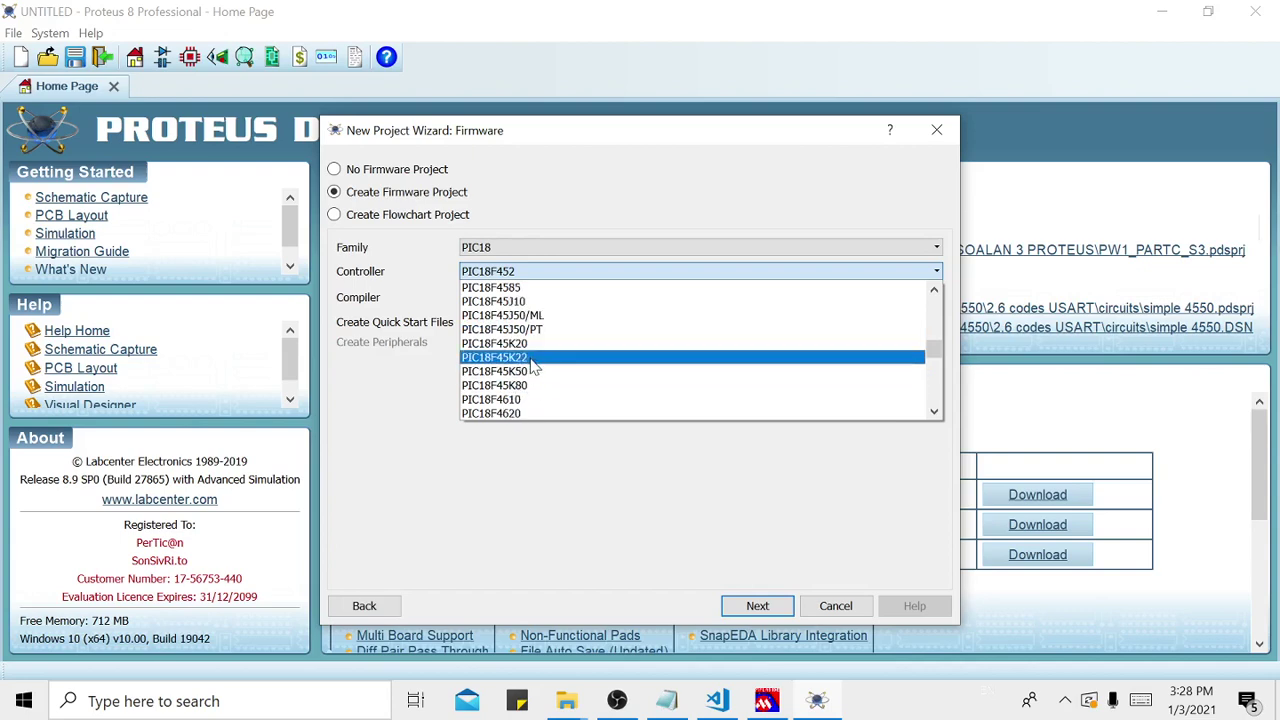
pyautogui.click(531, 360)
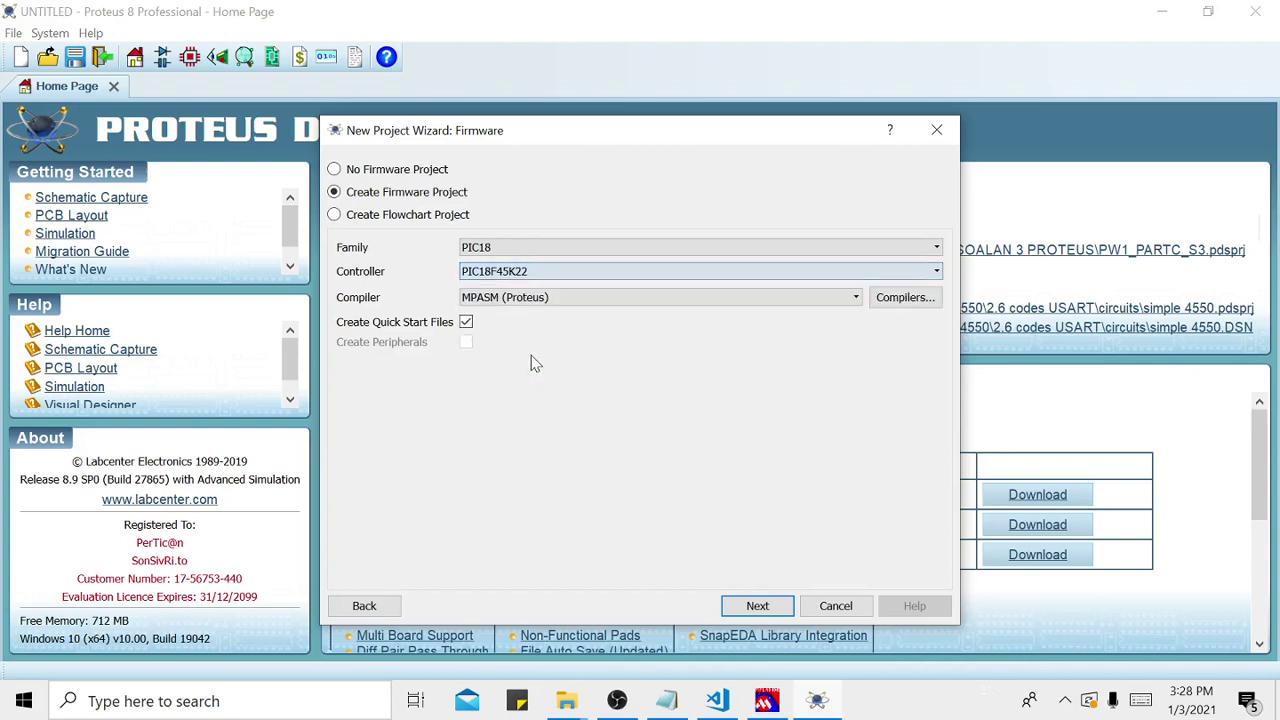
# - Set the firmware compiler to MPLAB XC8 and finish creating the project
pyautogui.click(785, 302)
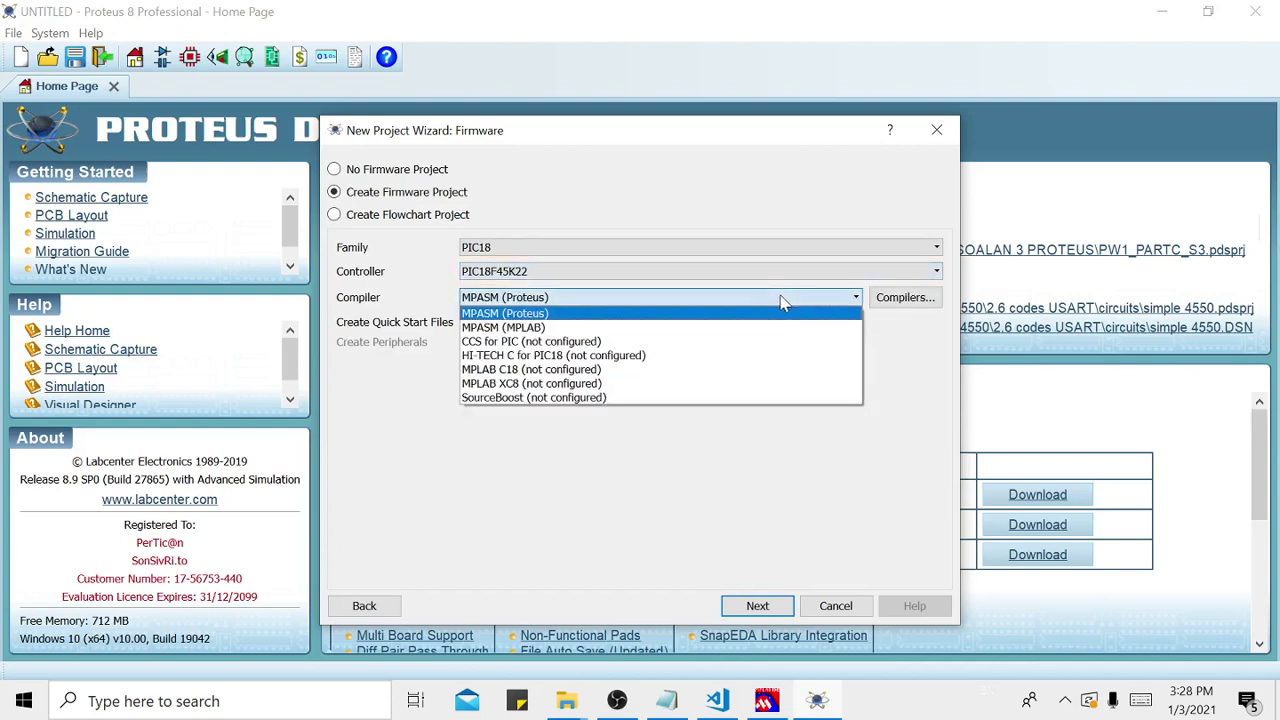
pyautogui.click(678, 385)
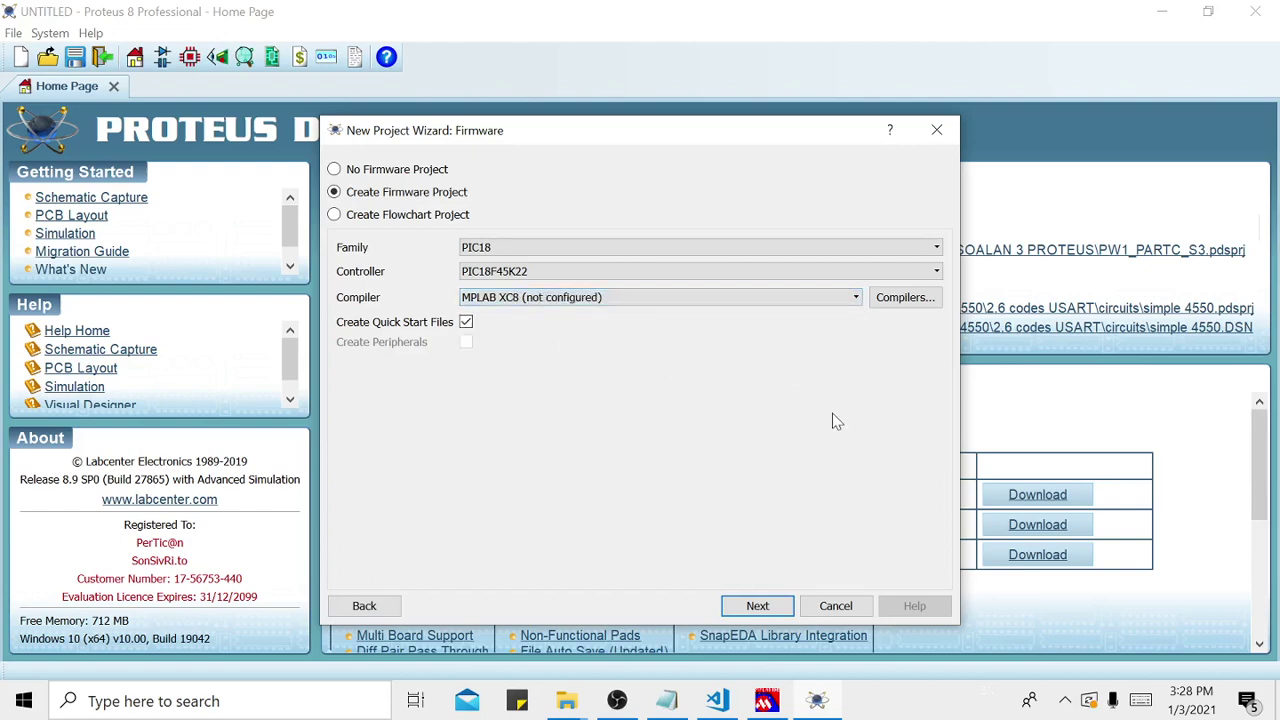
pyautogui.click(768, 610)
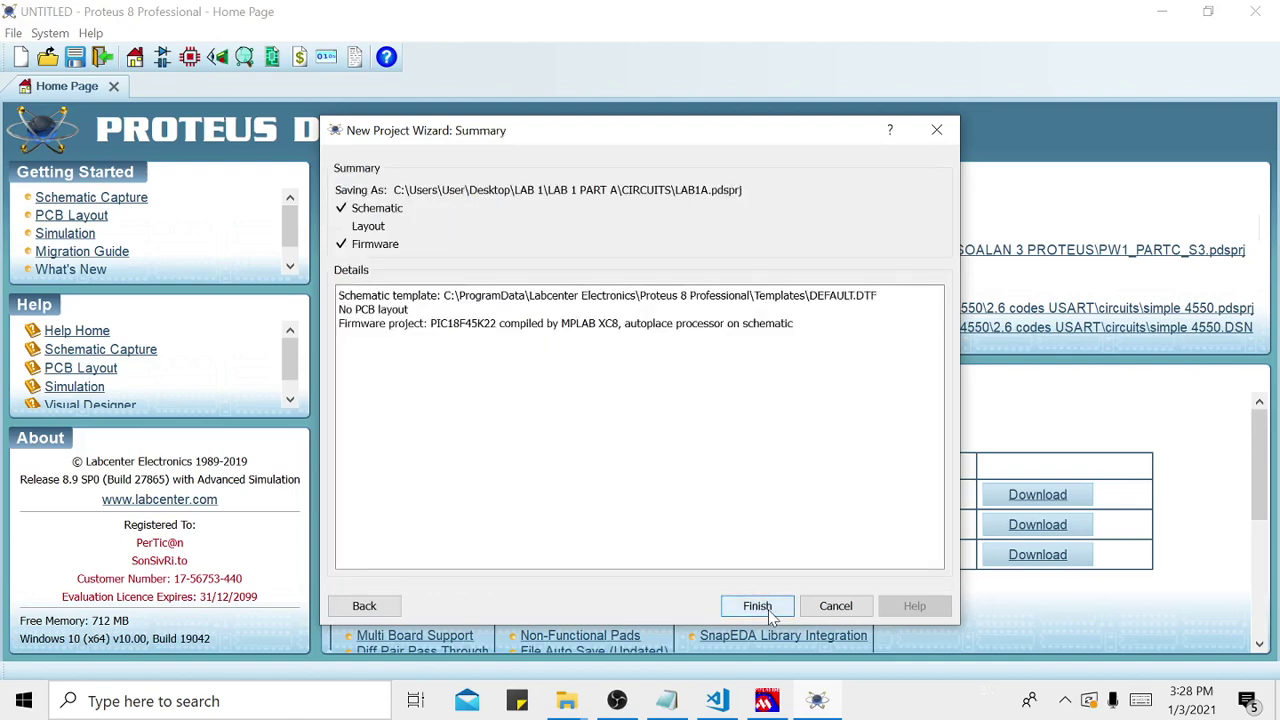
pyautogui.click(757, 606)
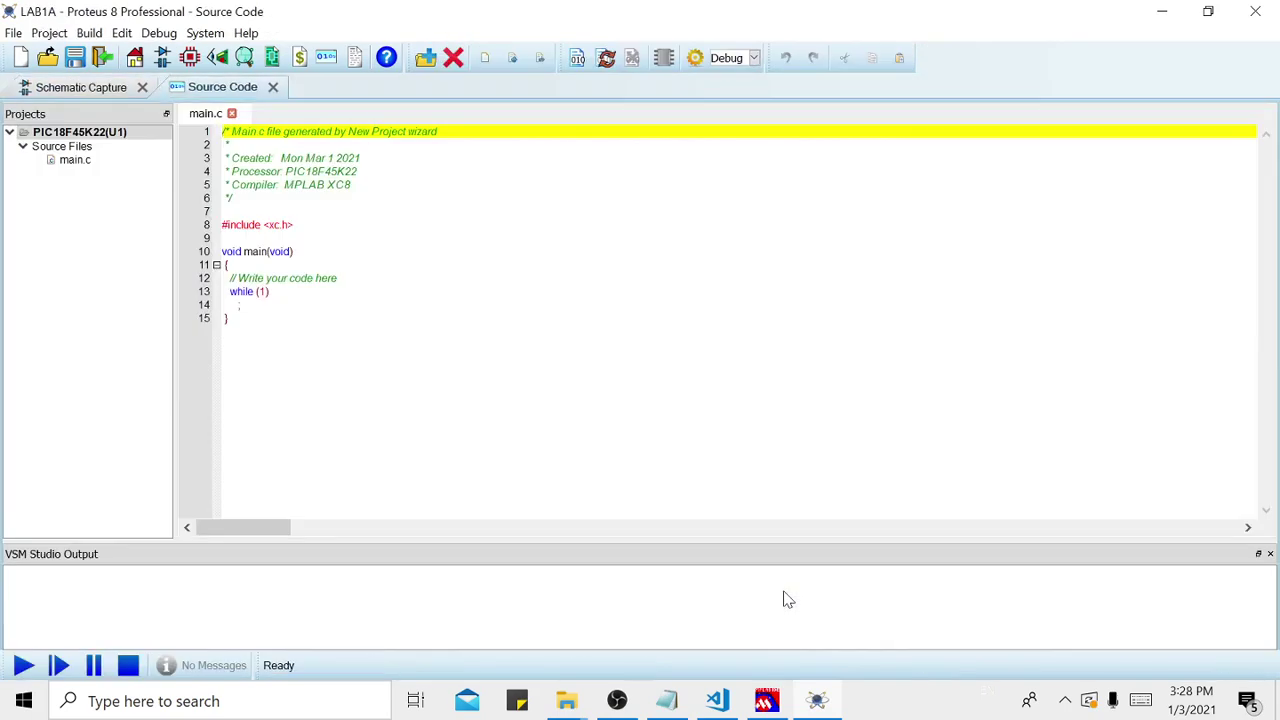
# - Review the generated template code in main.c by selecting it from the last line up to the first
pyautogui.hotkey('ctrl', 'End')
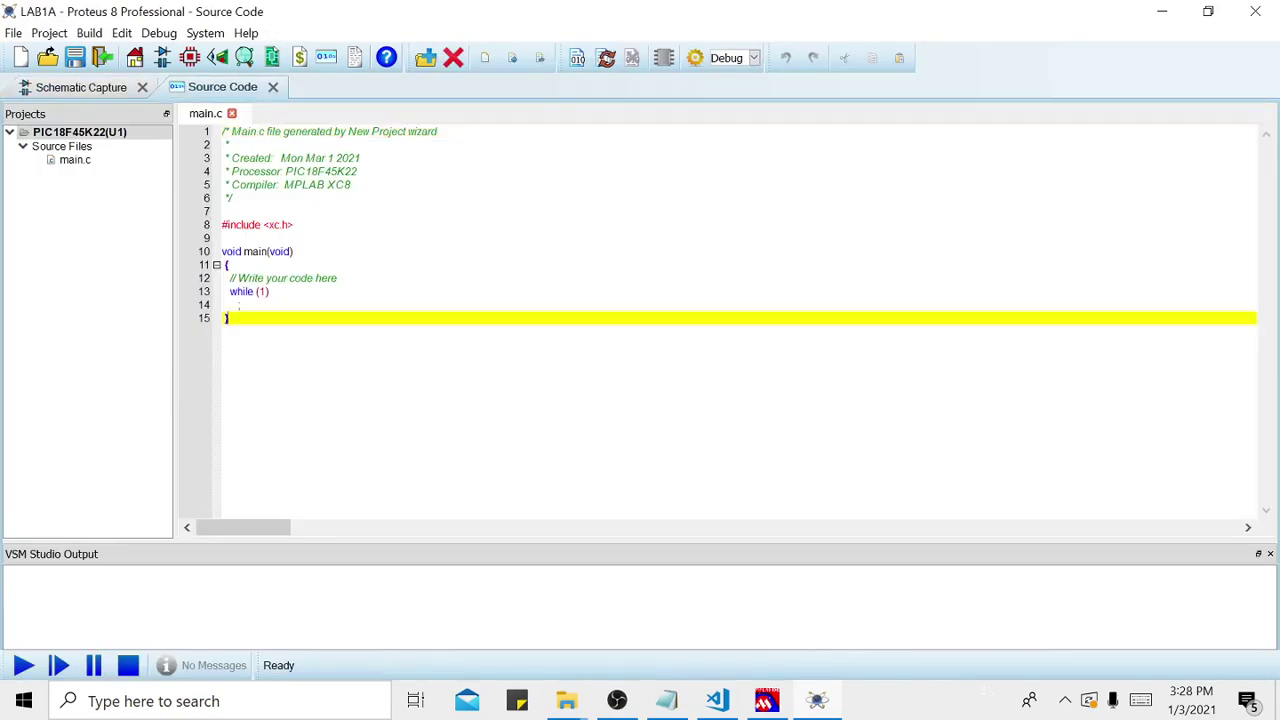
pyautogui.hotkey('shift', 'Up')
pyautogui.hotkey('shift', 'Up')
pyautogui.hotkey('shift', 'Up')
pyautogui.hotkey('shift', 'Up')
pyautogui.hotkey('shift', 'Up')
pyautogui.hotkey('shift', 'Up')
pyautogui.hotkey('shift', 'Up')
pyautogui.hotkey('shift', 'Up')
pyautogui.hotkey('shift', 'Up')
pyautogui.hotkey('shift', 'Up')
pyautogui.hotkey('shift', 'Up')
pyautogui.hotkey('shift', 'Up')
pyautogui.hotkey('shift', 'Up')
pyautogui.hotkey('shift', 'Up')
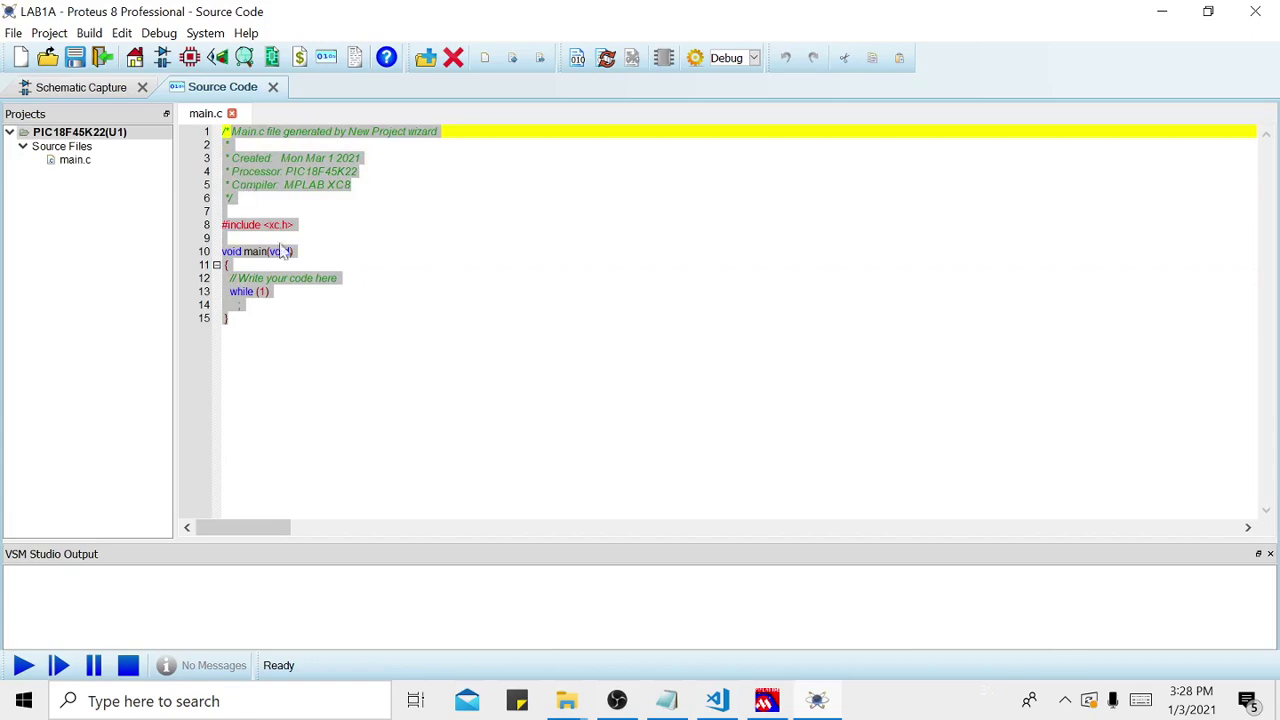
pyautogui.click(240, 305)
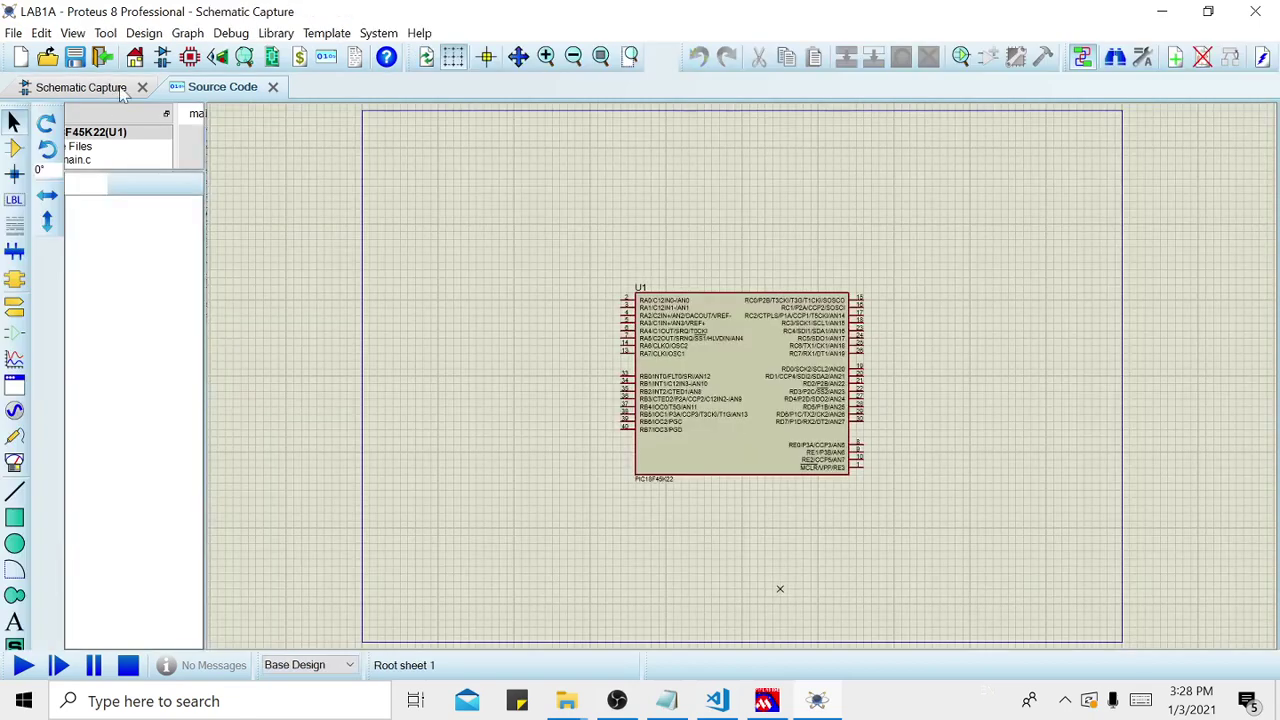
# - Switch to the schematic and place a POWER terminal just right of the PIC18F45K22's RE pins
pyautogui.click(108, 90)
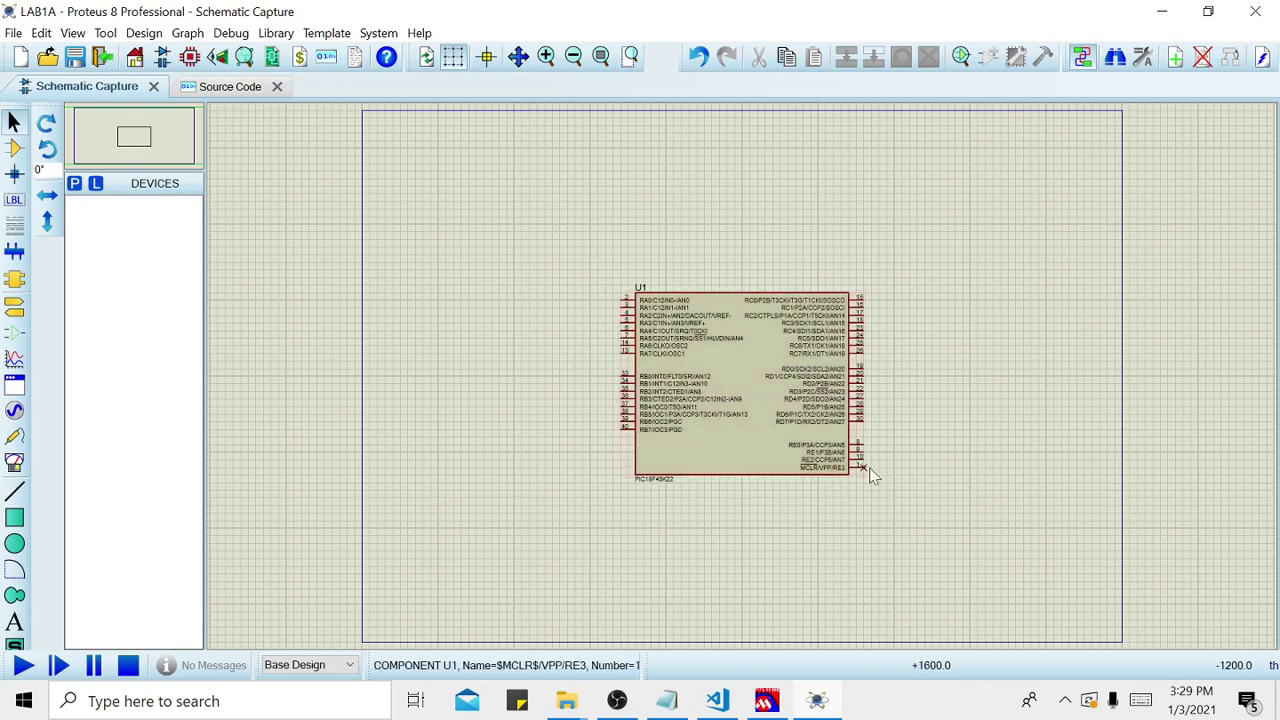
pyautogui.click(16, 308)
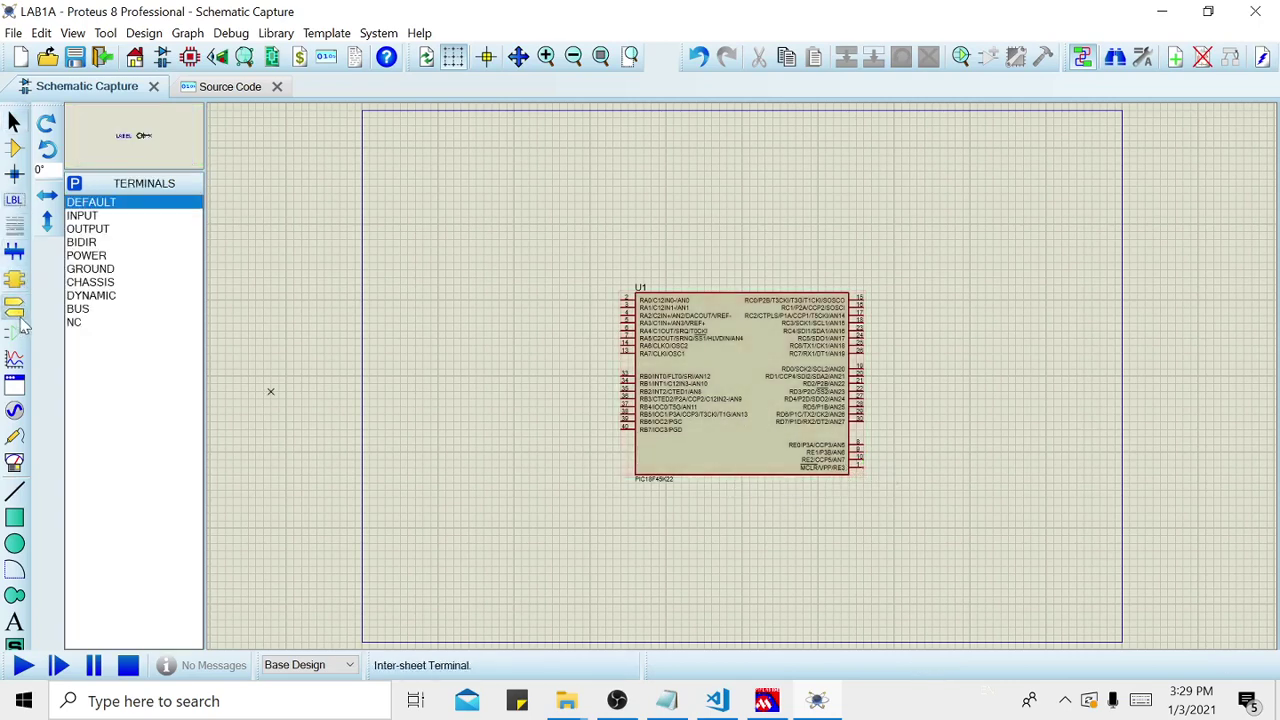
pyautogui.click(88, 255)
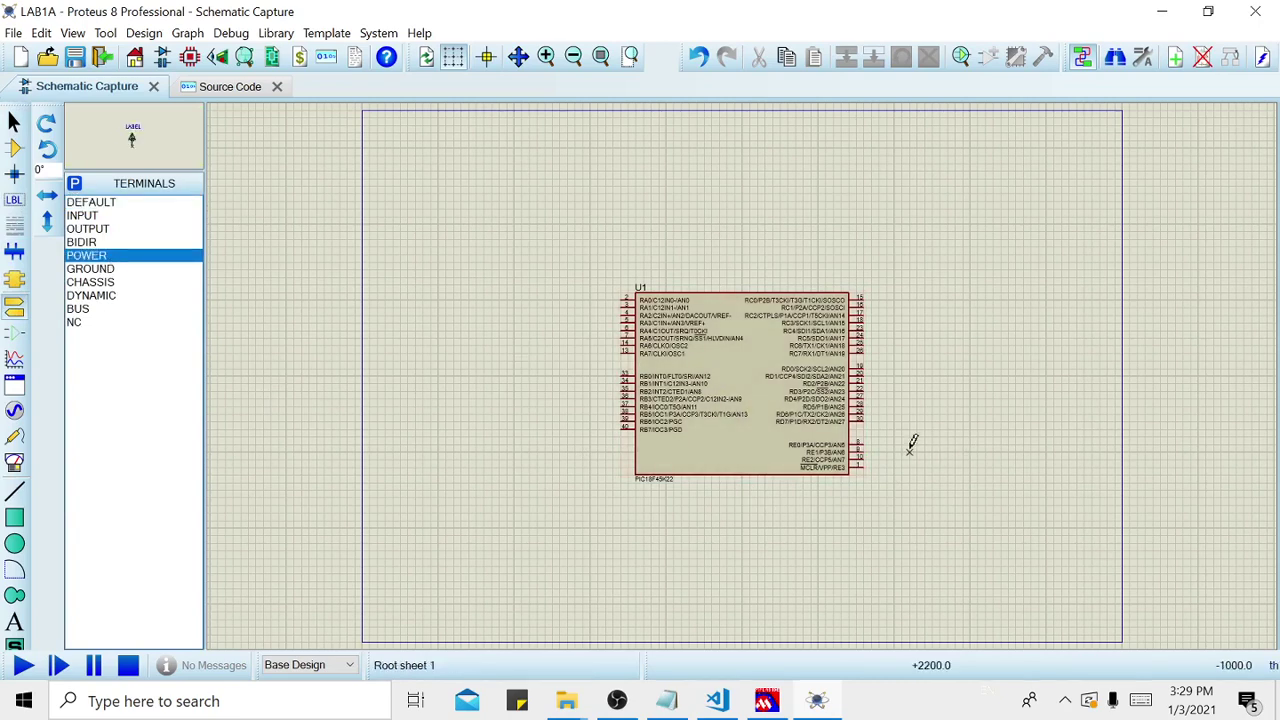
pyautogui.click(902, 450)
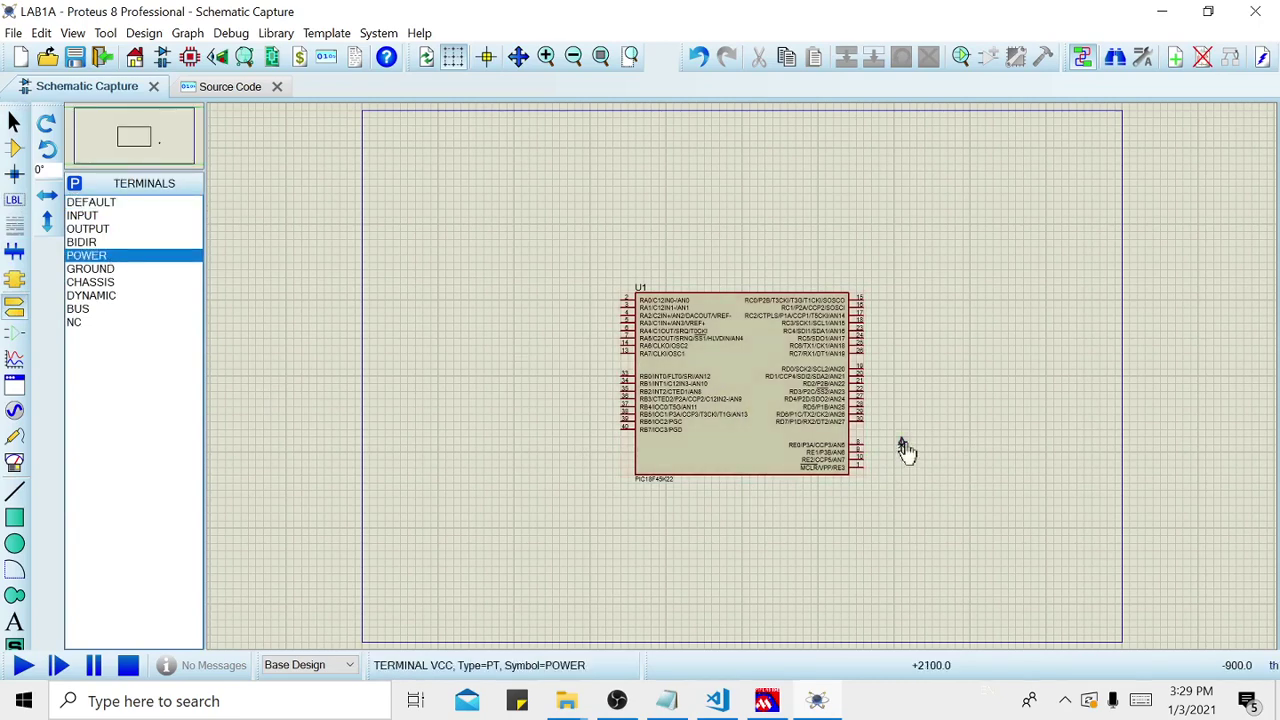
# - Wire the POWER terminal to the microcontroller's MCLR/VPP/RE3 pin and label the terminal VDD
pyautogui.click(899, 456)
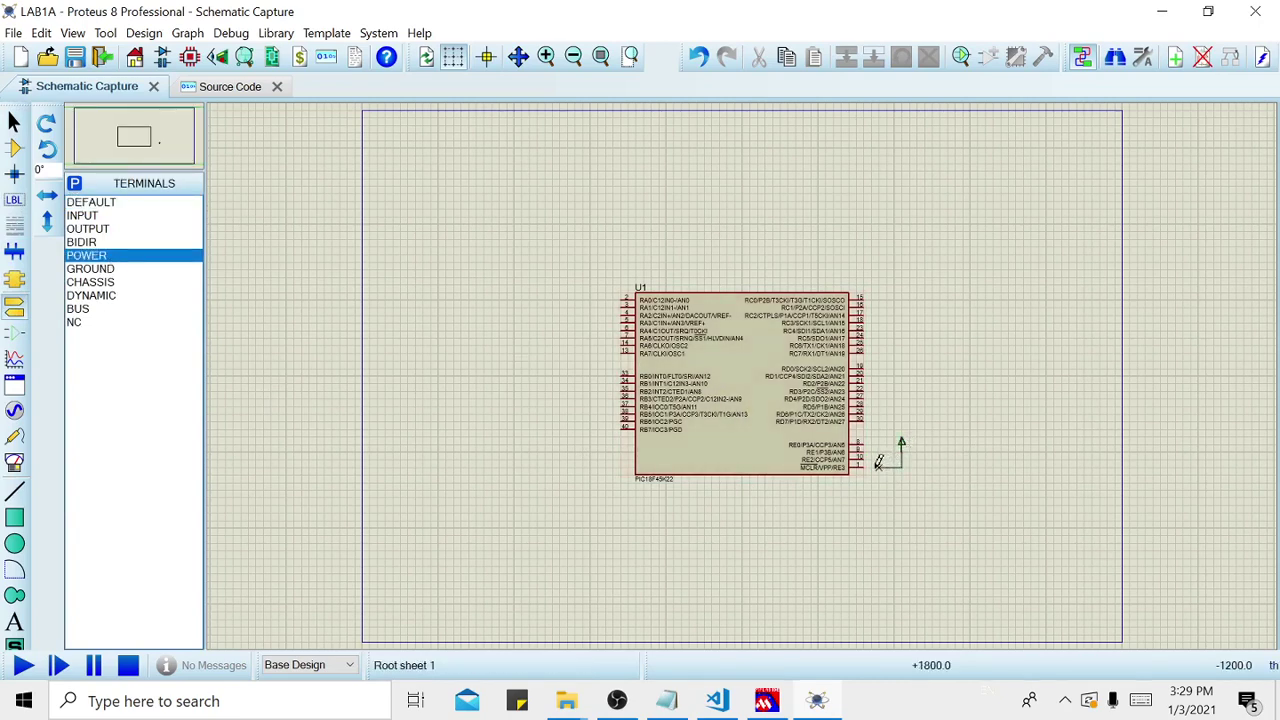
pyautogui.click(867, 465)
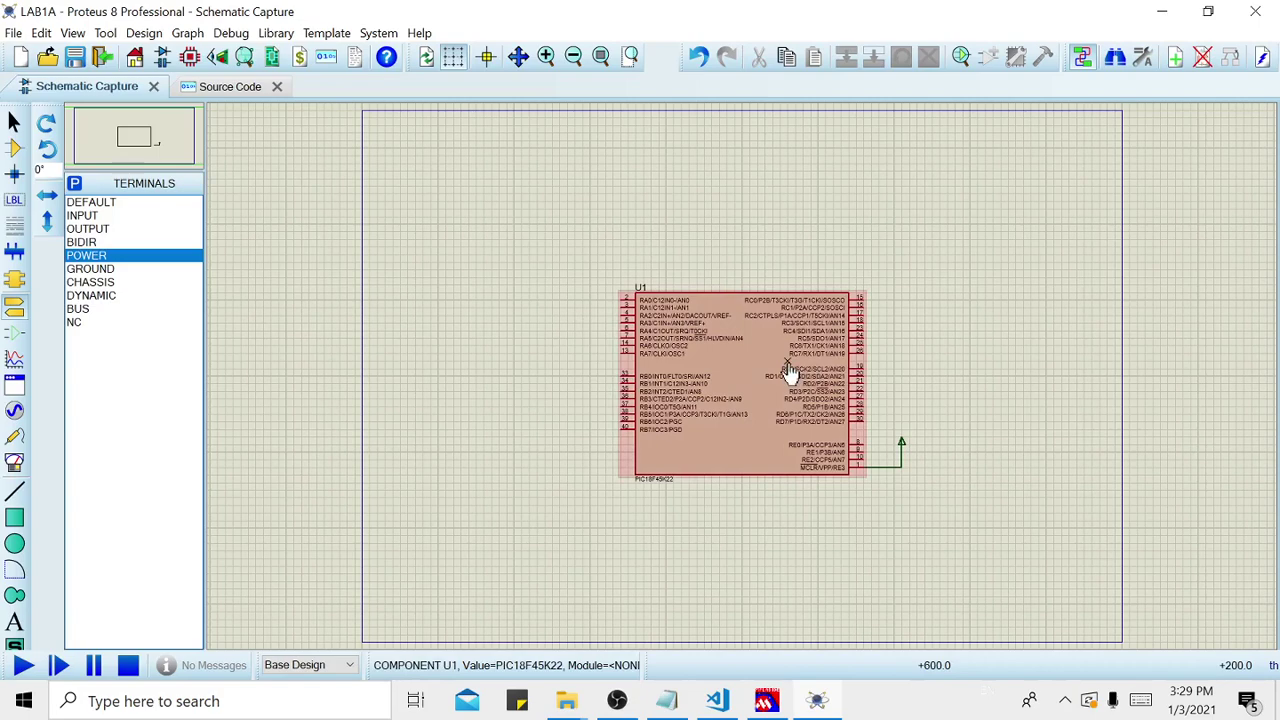
pyautogui.doubleClick(901, 447)
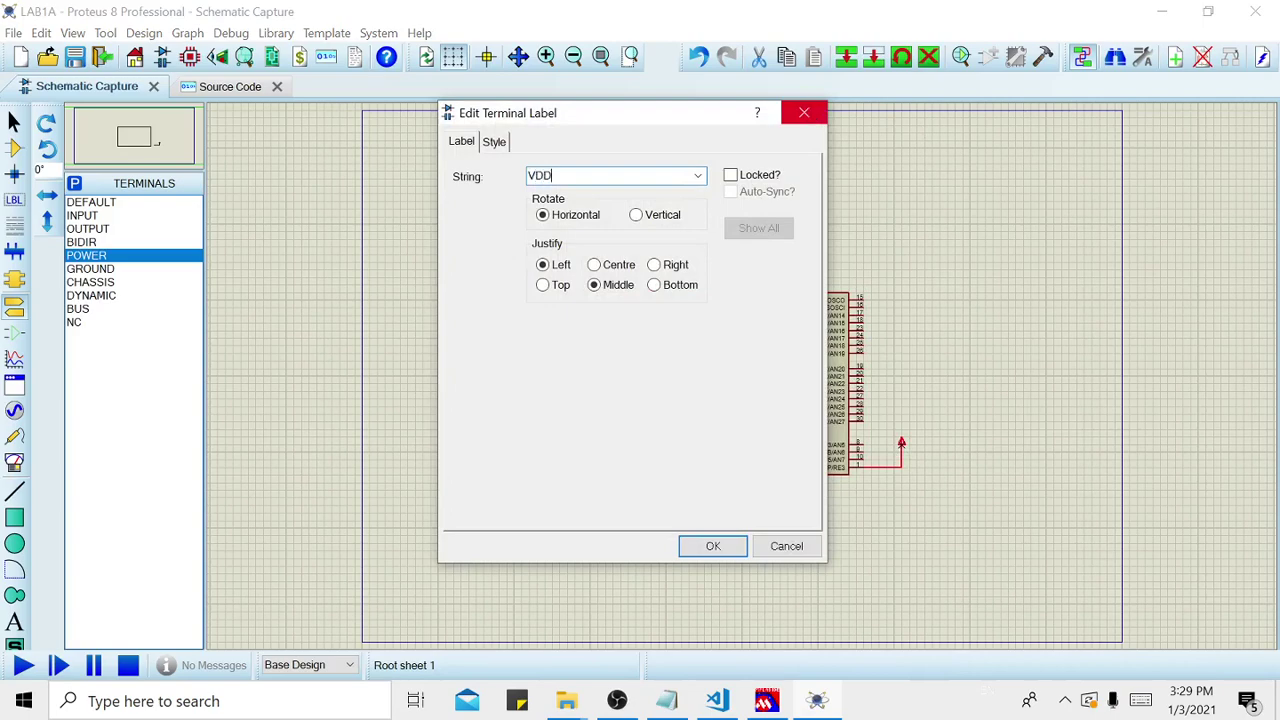
pyautogui.write('VDD')
pyautogui.click(714, 545)
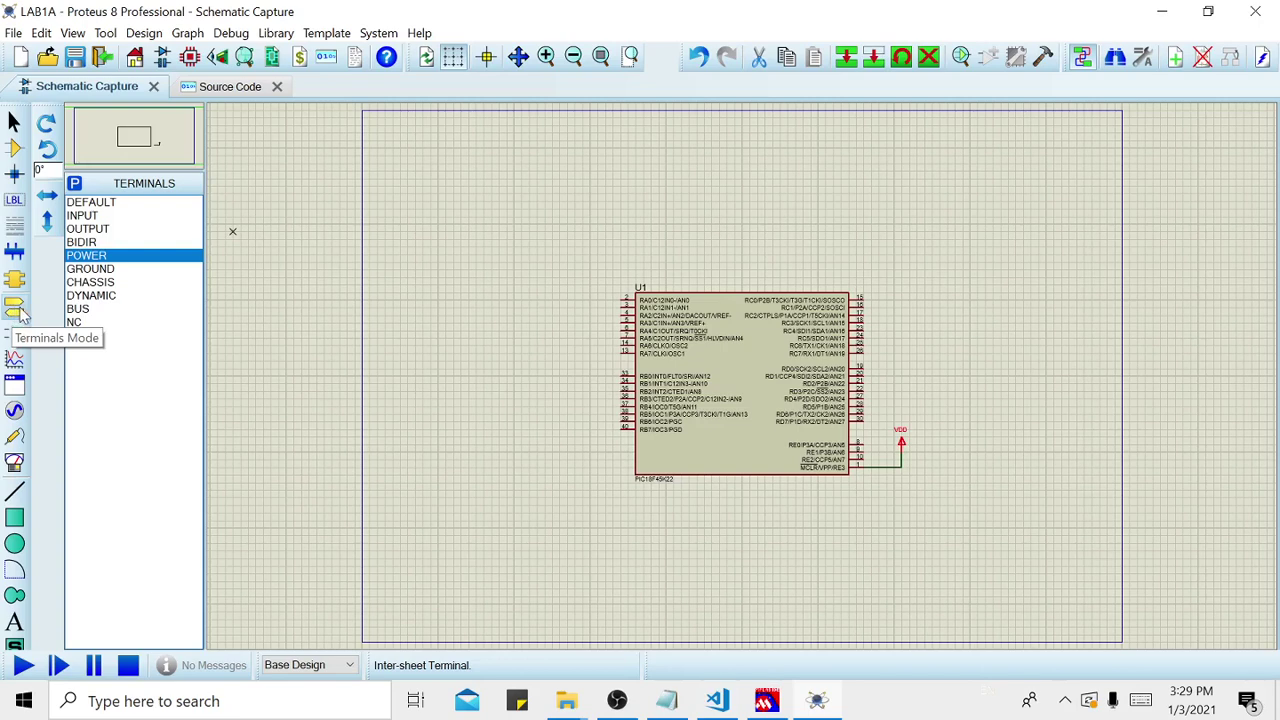
# - Try out a GROUND terminal and a POWER terminal in the empty area left of the microcontroller, deleting each one
pyautogui.click(100, 269)
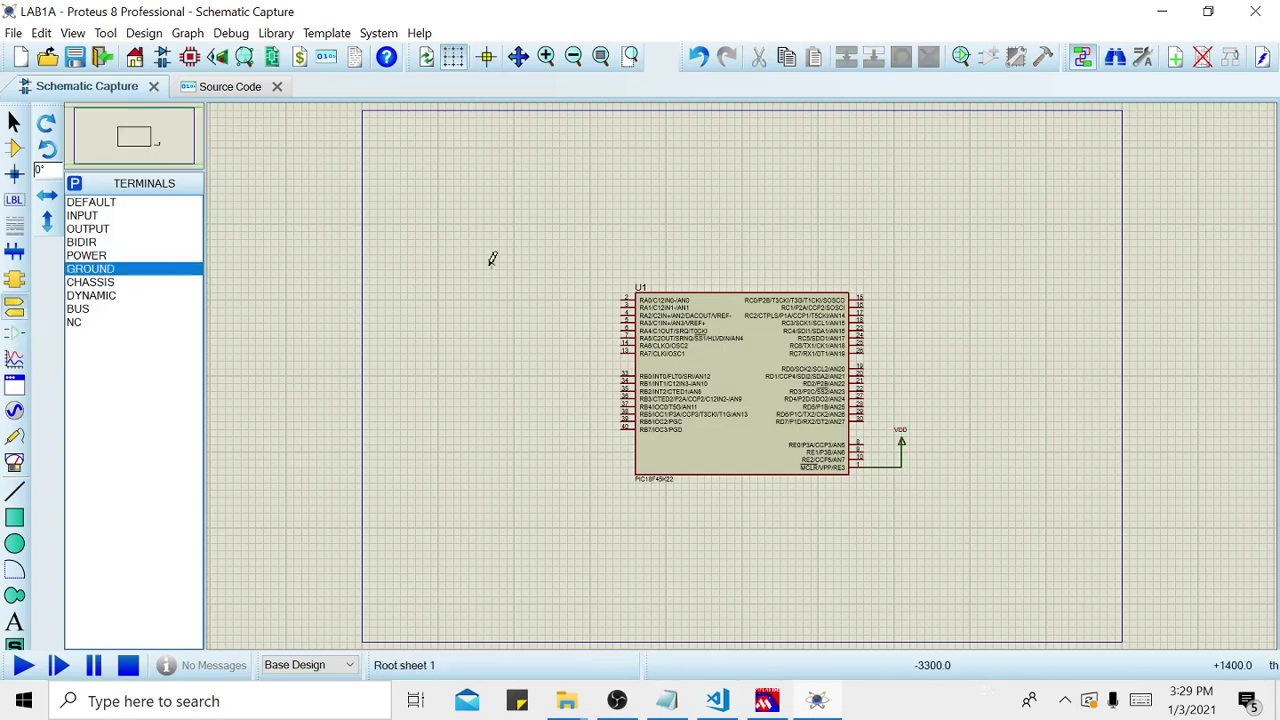
pyautogui.click(491, 262)
pyautogui.moveTo(446, 244); pyautogui.dragTo(509, 302)
pyautogui.press('Delete')
pyautogui.click(86, 255)
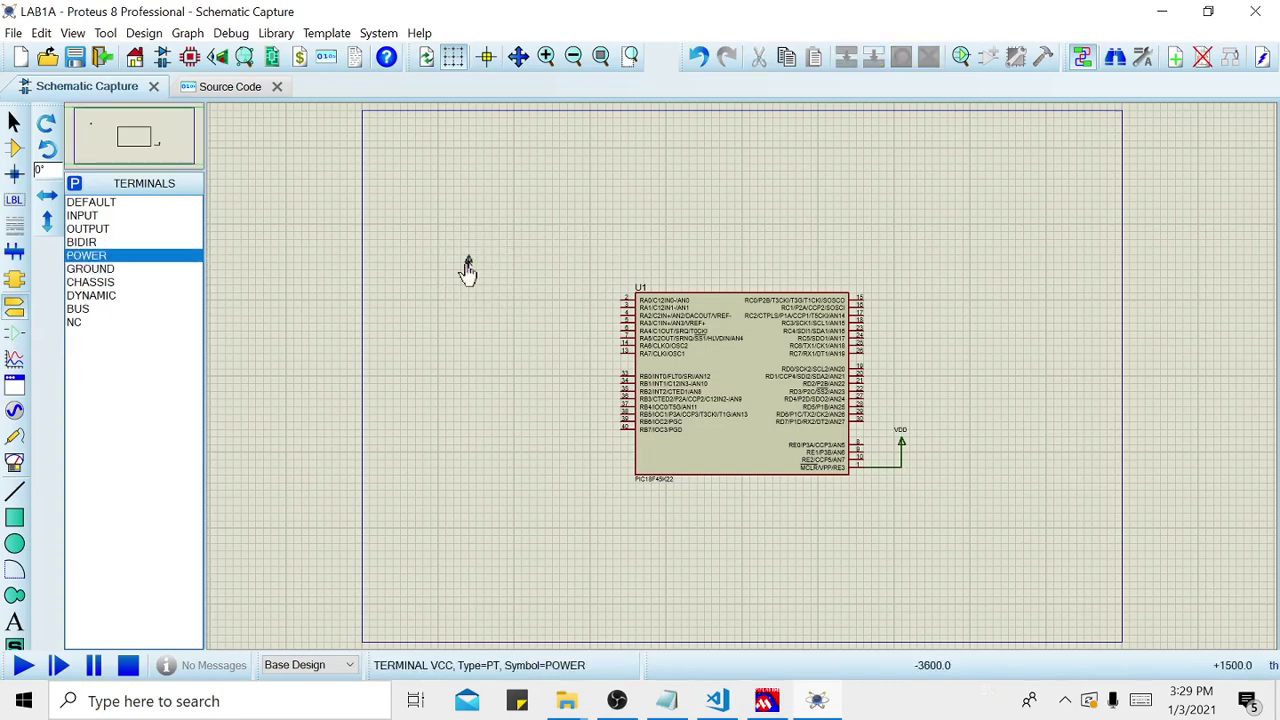
pyautogui.click(475, 263)
pyautogui.moveTo(426, 209); pyautogui.dragTo(520, 297)
pyautogui.press('Delete')
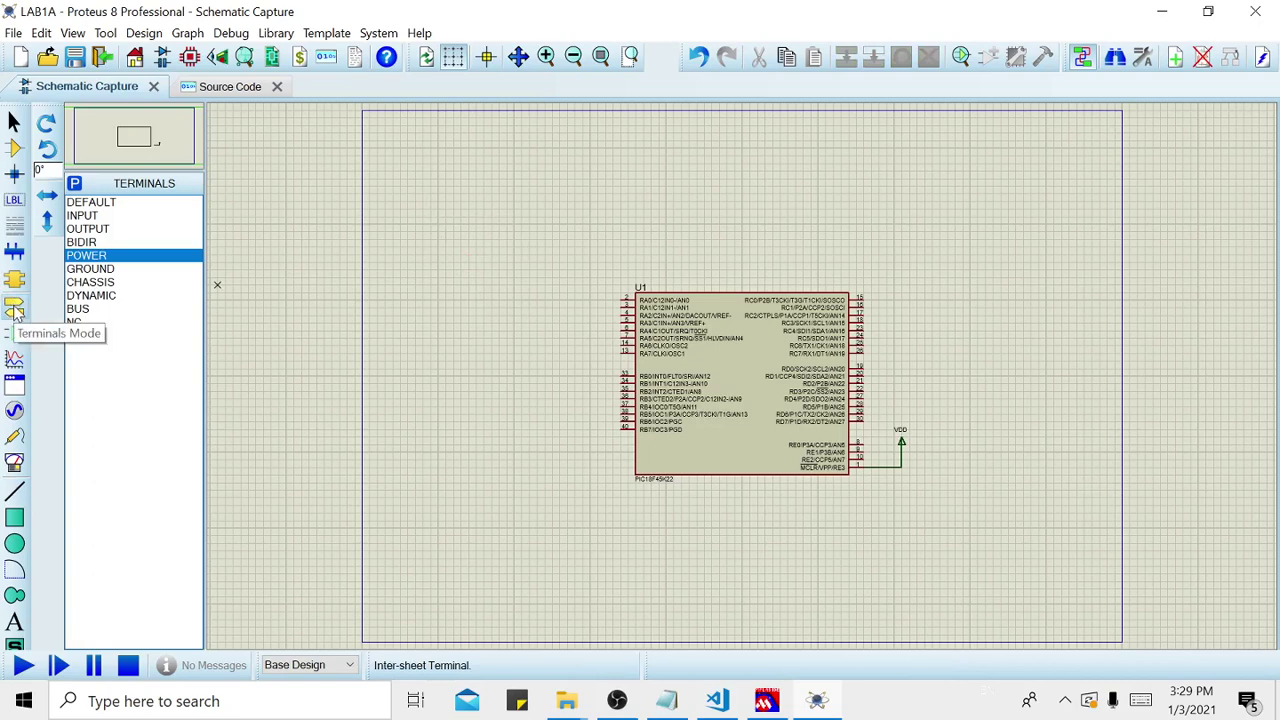
# - Attach a DEFAULT terminal to the microcontroller's RA0 pin and label it P7
pyautogui.click(15, 310)
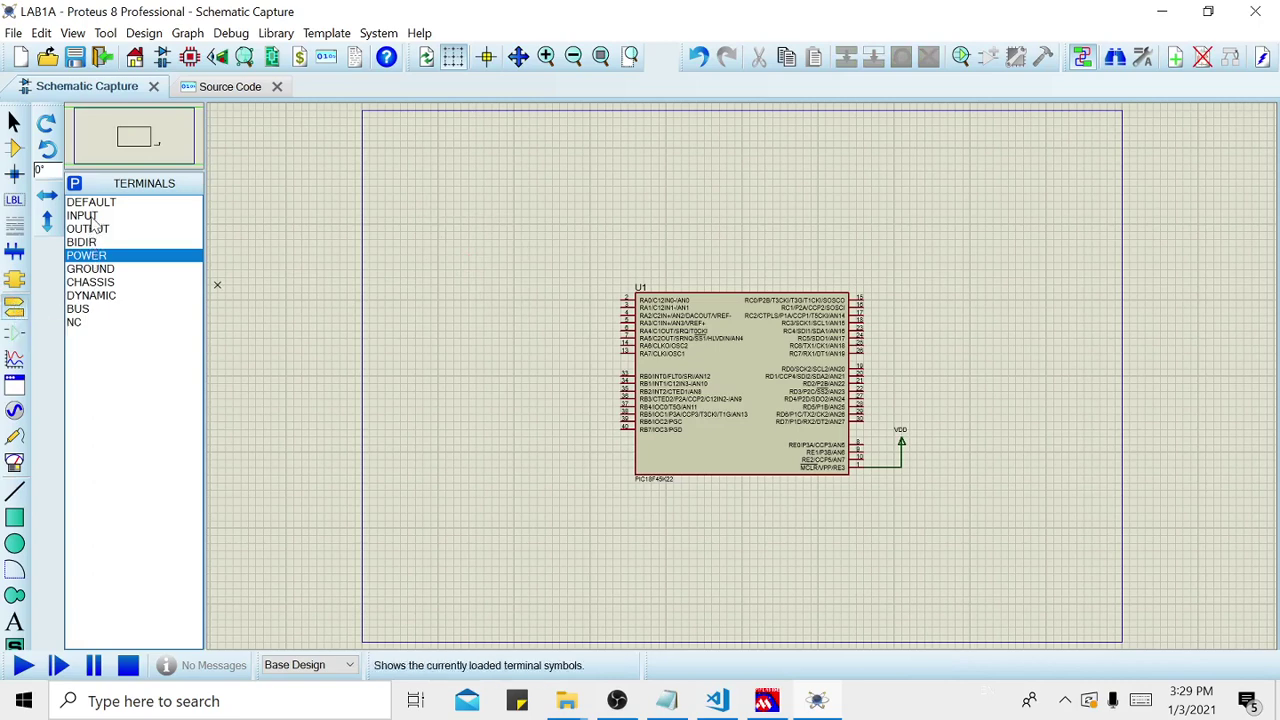
pyautogui.click(82, 216)
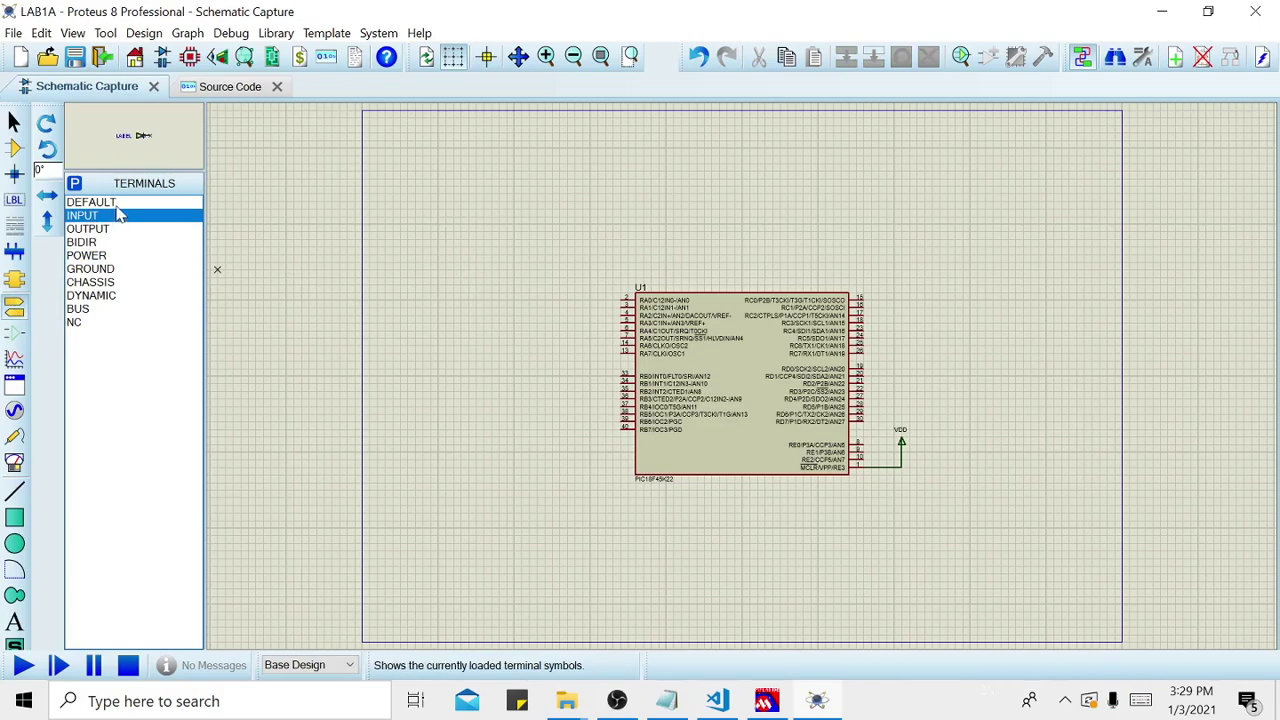
pyautogui.click(110, 203)
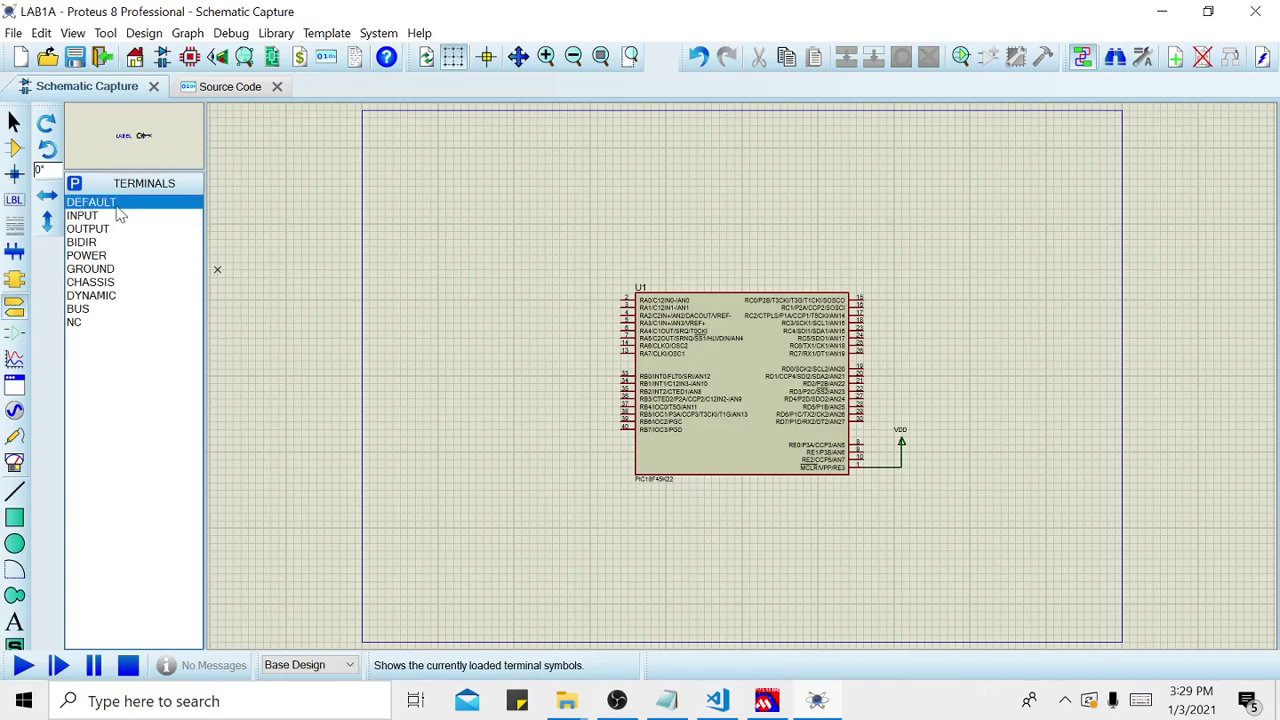
pyautogui.click(614, 297)
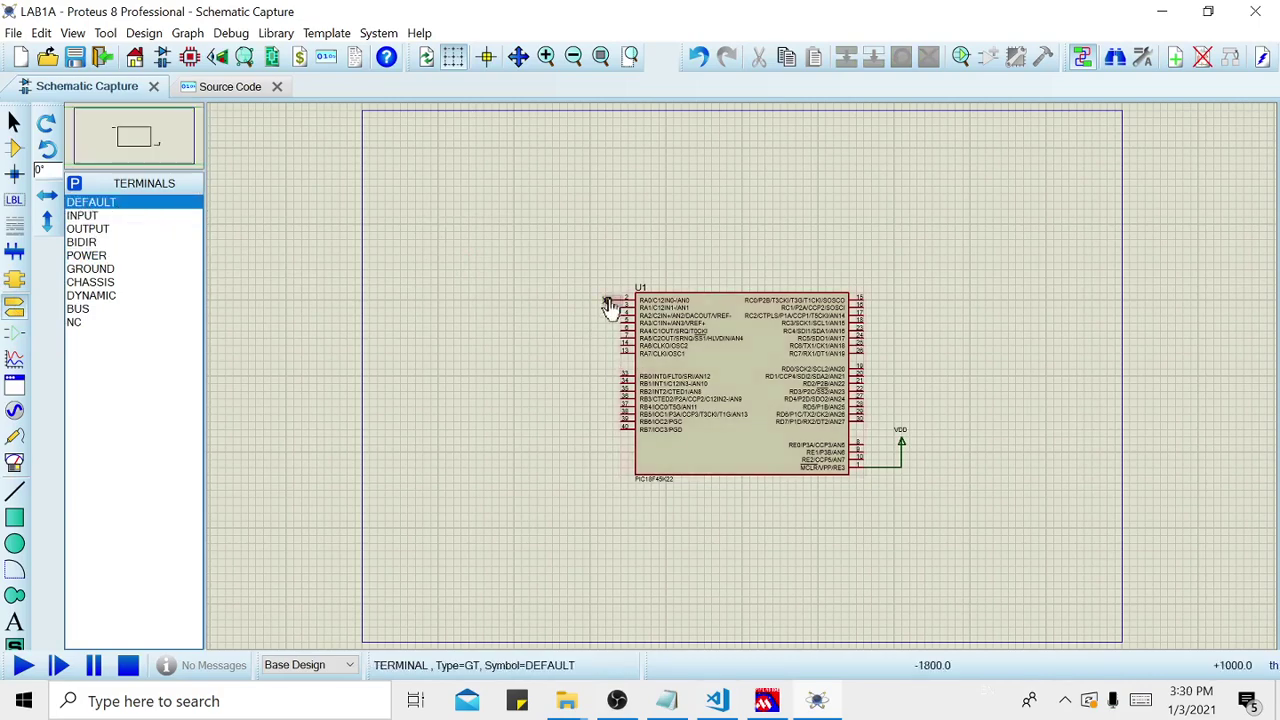
pyautogui.doubleClick(608, 305)
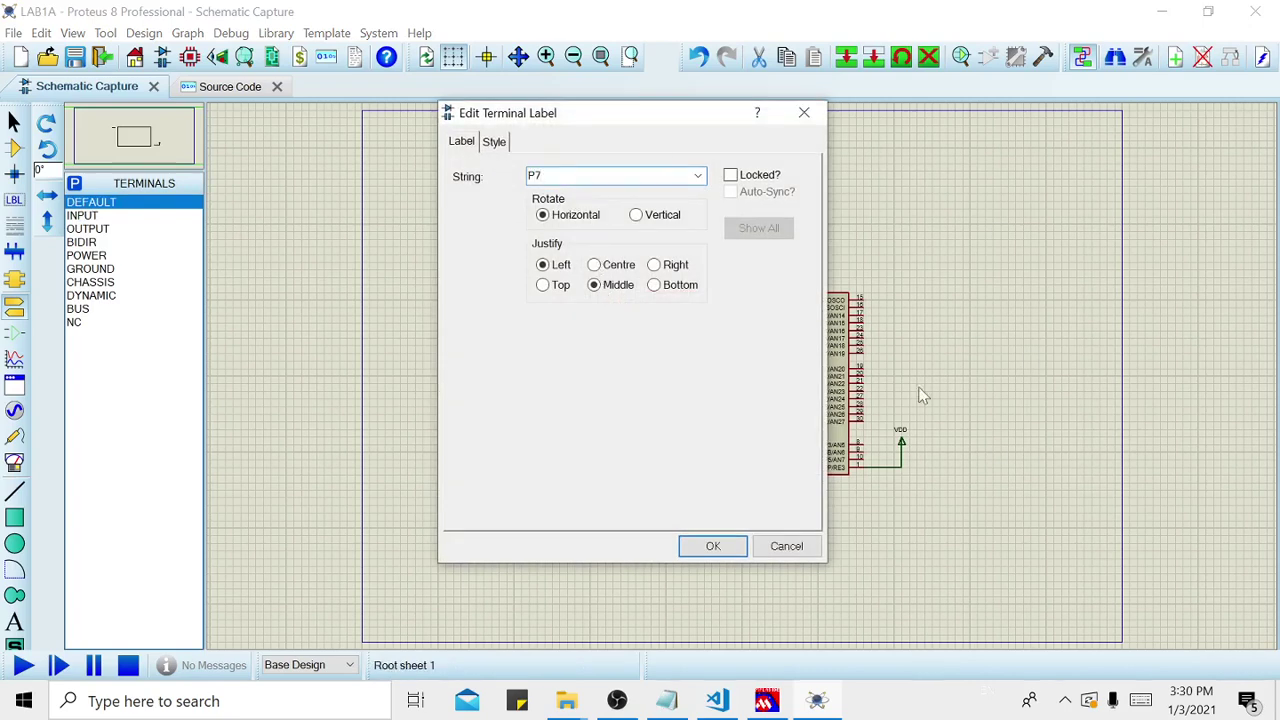
pyautogui.click(740, 546)
# - Place a second DEFAULT terminal in the free area right of the microcontroller and label it P7 as well
pyautogui.click(1009, 294)
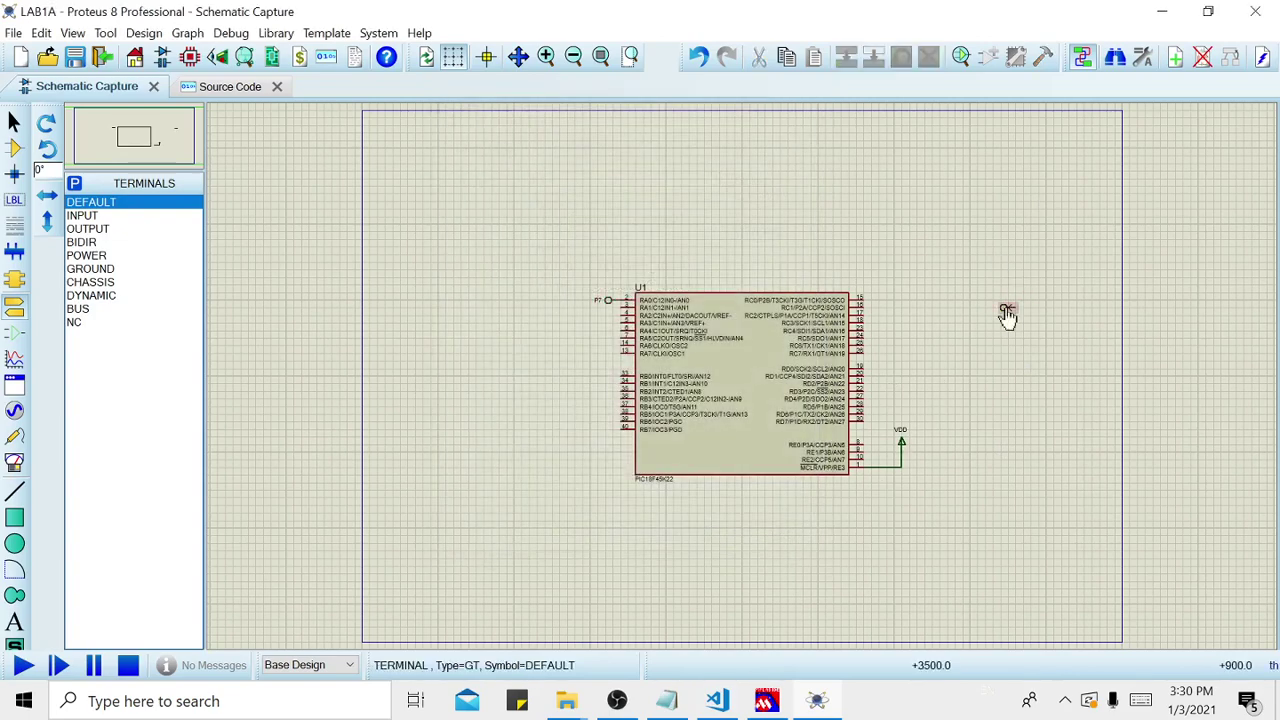
pyautogui.click(1007, 307)
pyautogui.doubleClick(1007, 311)
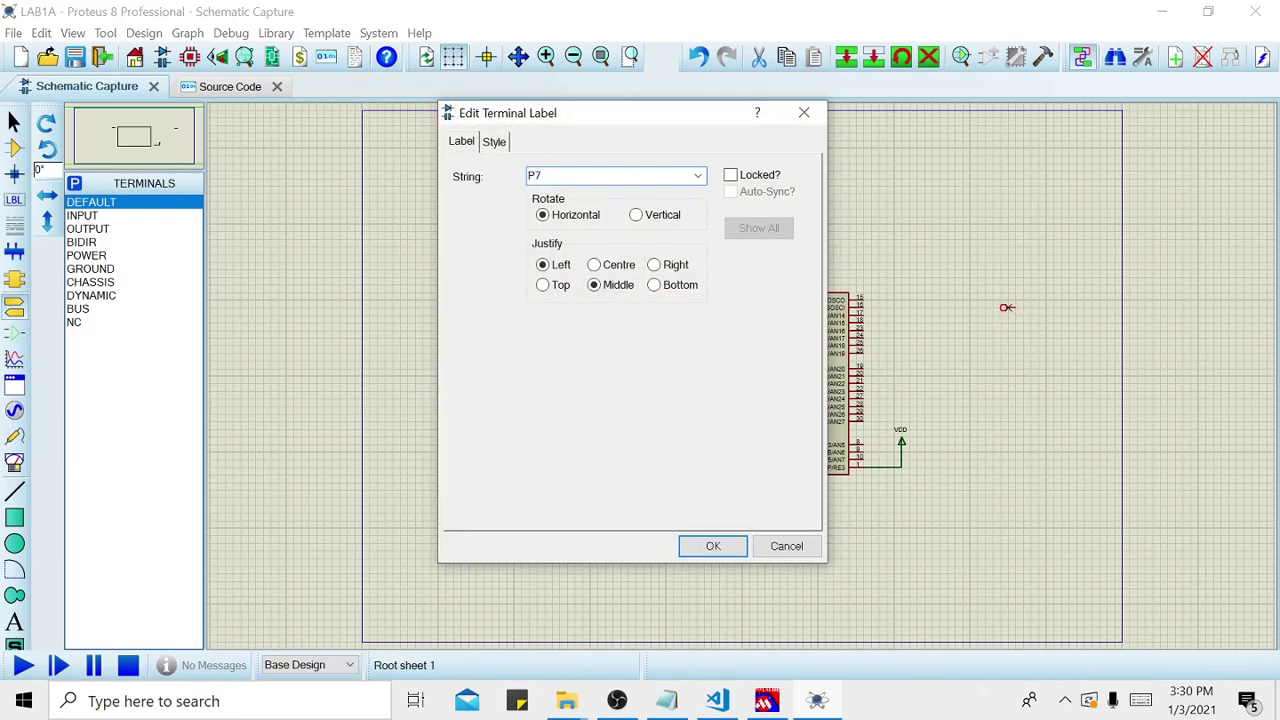
pyautogui.click(724, 548)
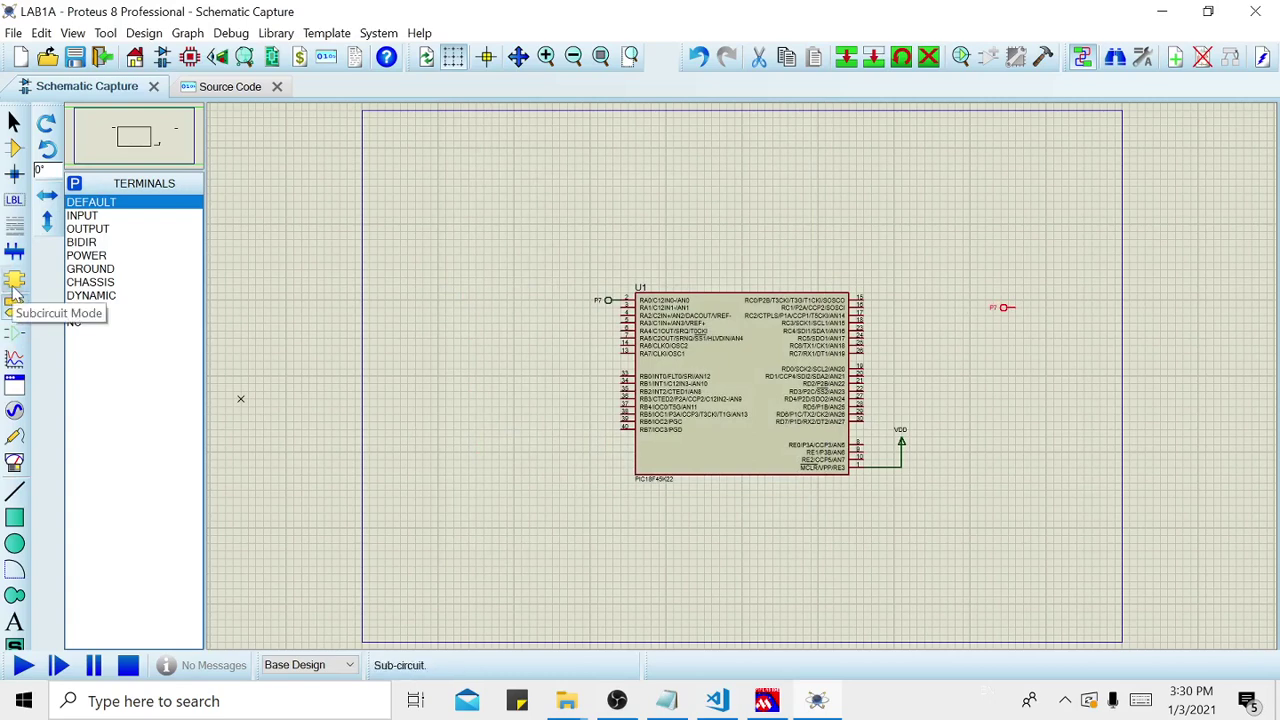
# - Place a POWER terminal beside the right-hand P7 terminal and wire the two together
pyautogui.click(104, 260)
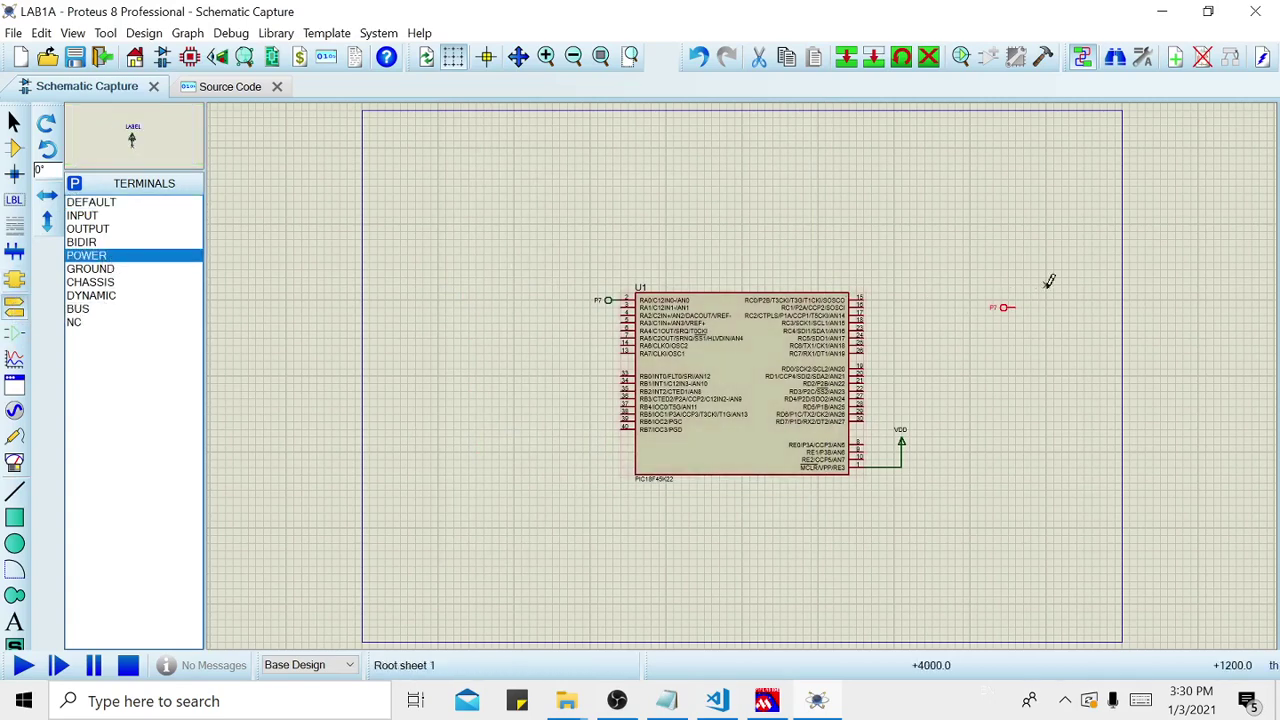
pyautogui.click(1046, 291)
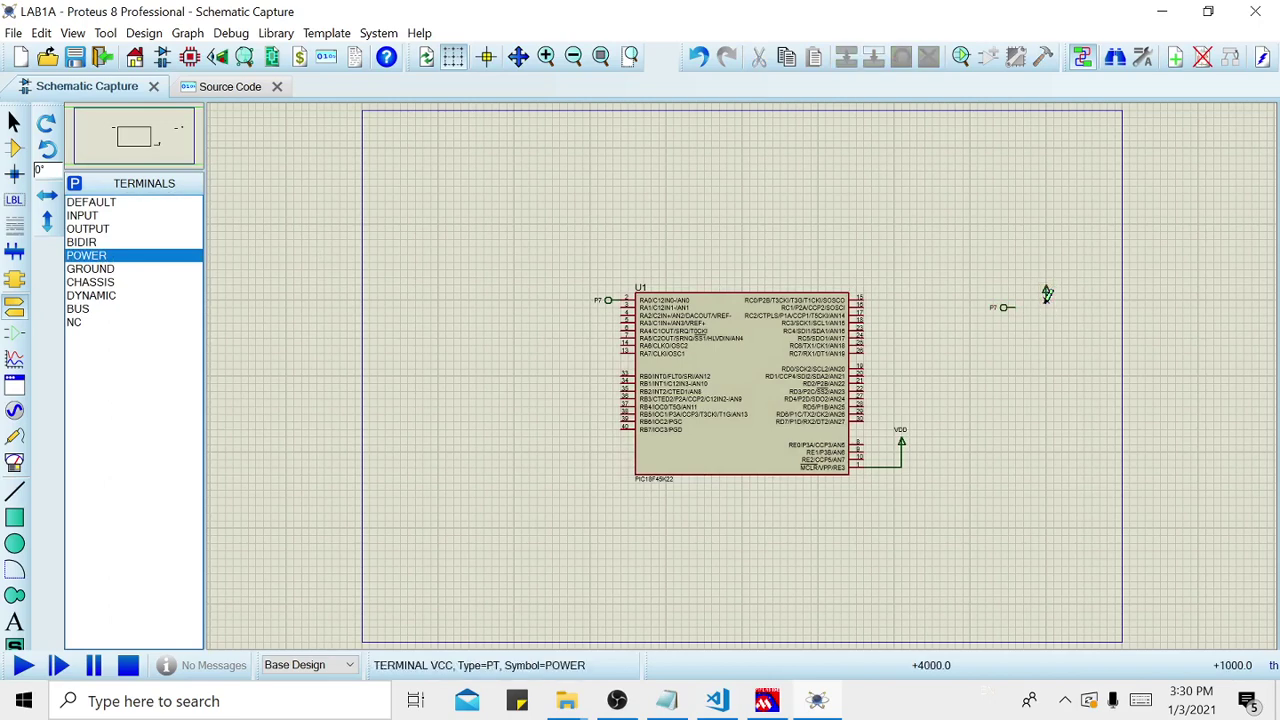
pyautogui.click(1046, 300)
pyautogui.click(1012, 307)
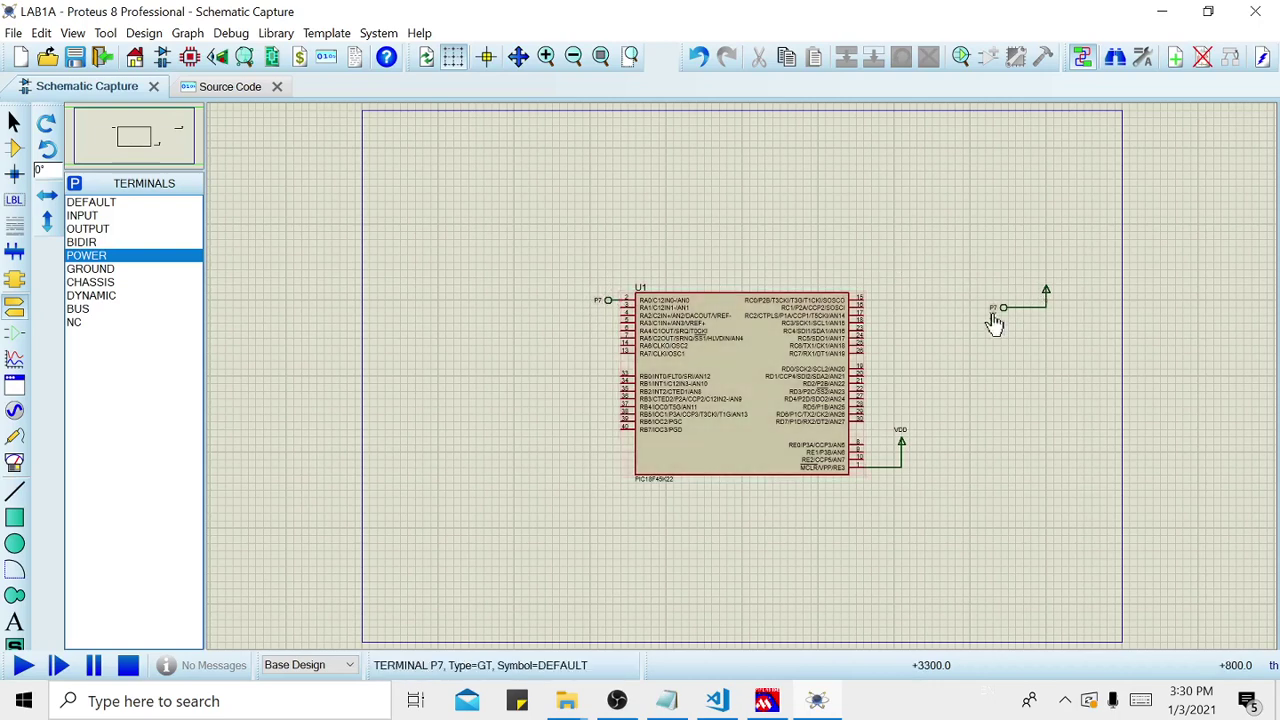
# - Delete the P7 terminal at RA0 and the right-hand P7 terminal together with its power terminal and wire
pyautogui.click(92, 203)
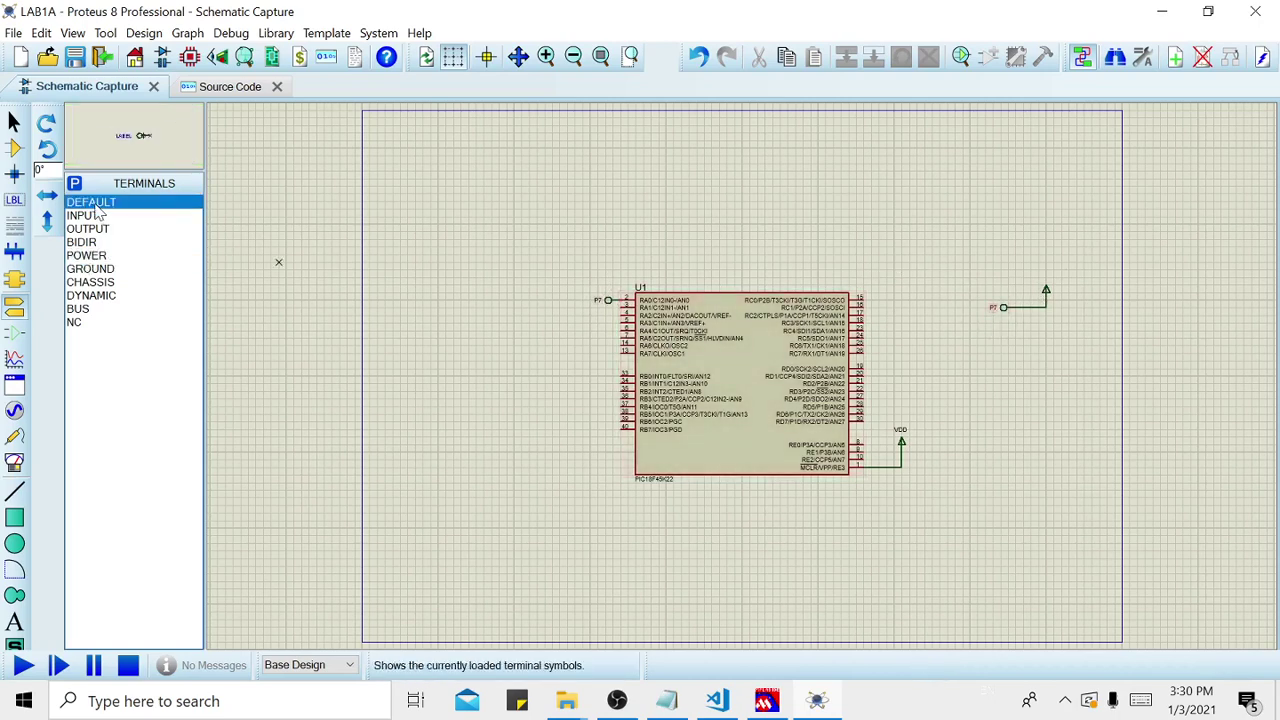
pyautogui.click(95, 256)
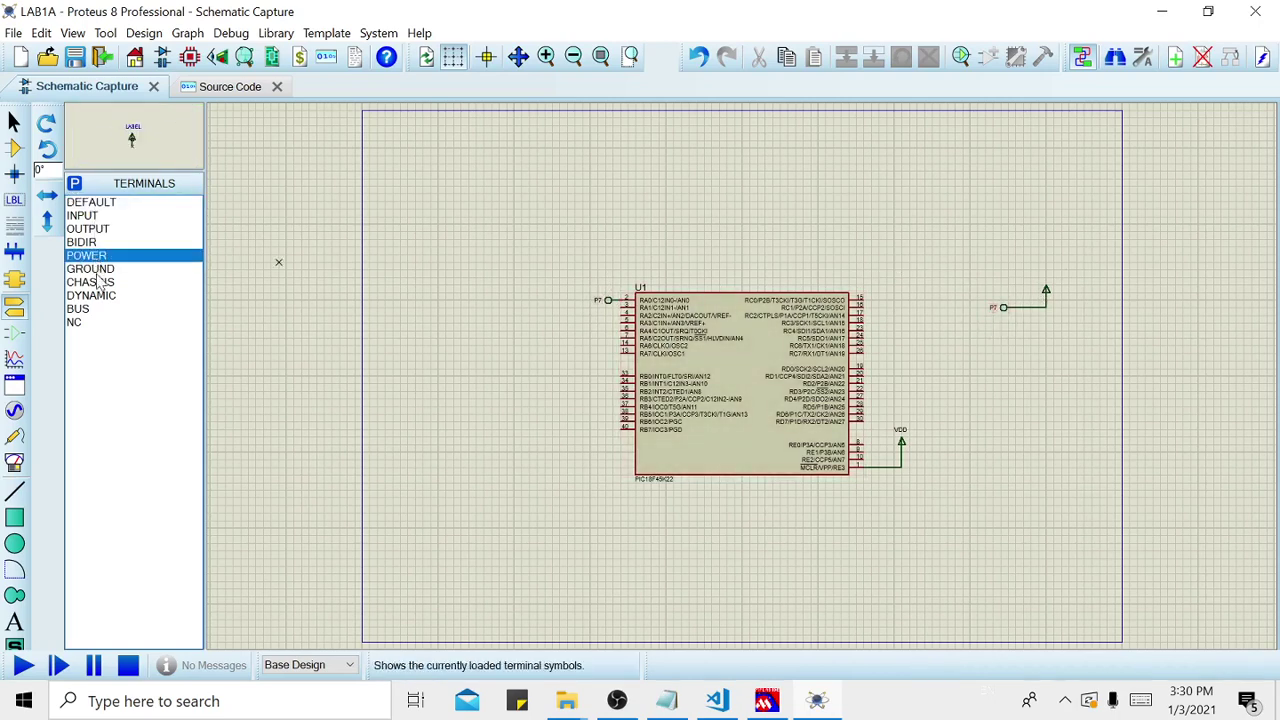
pyautogui.click(97, 270)
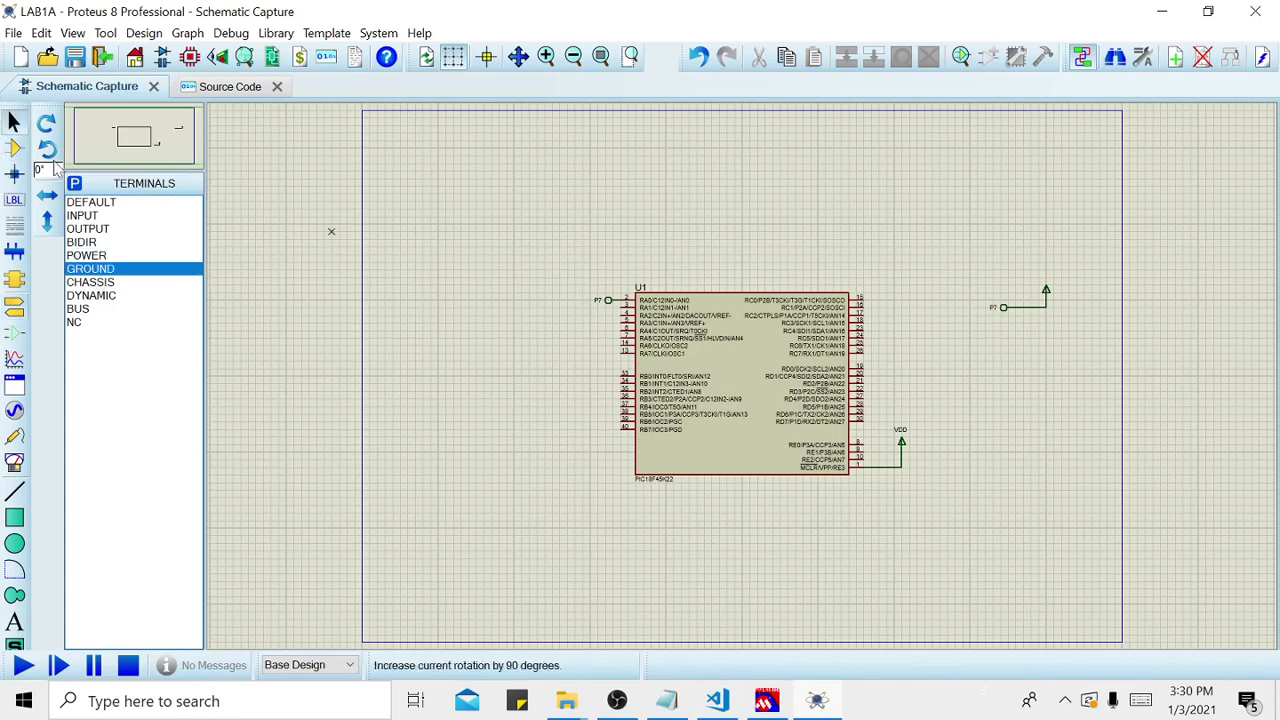
pyautogui.moveTo(585, 284); pyautogui.dragTo(628, 316)
pyautogui.press('Delete')
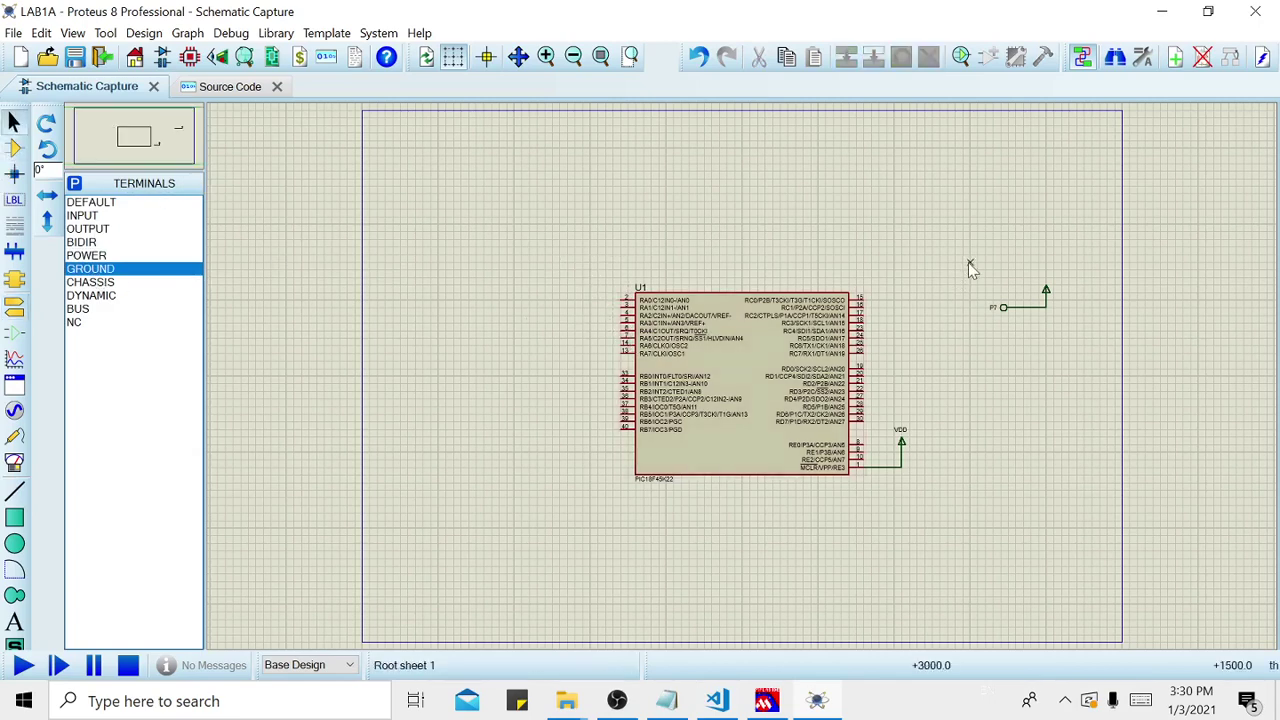
pyautogui.moveTo(968, 262); pyautogui.dragTo(1135, 352)
pyautogui.press('Delete')
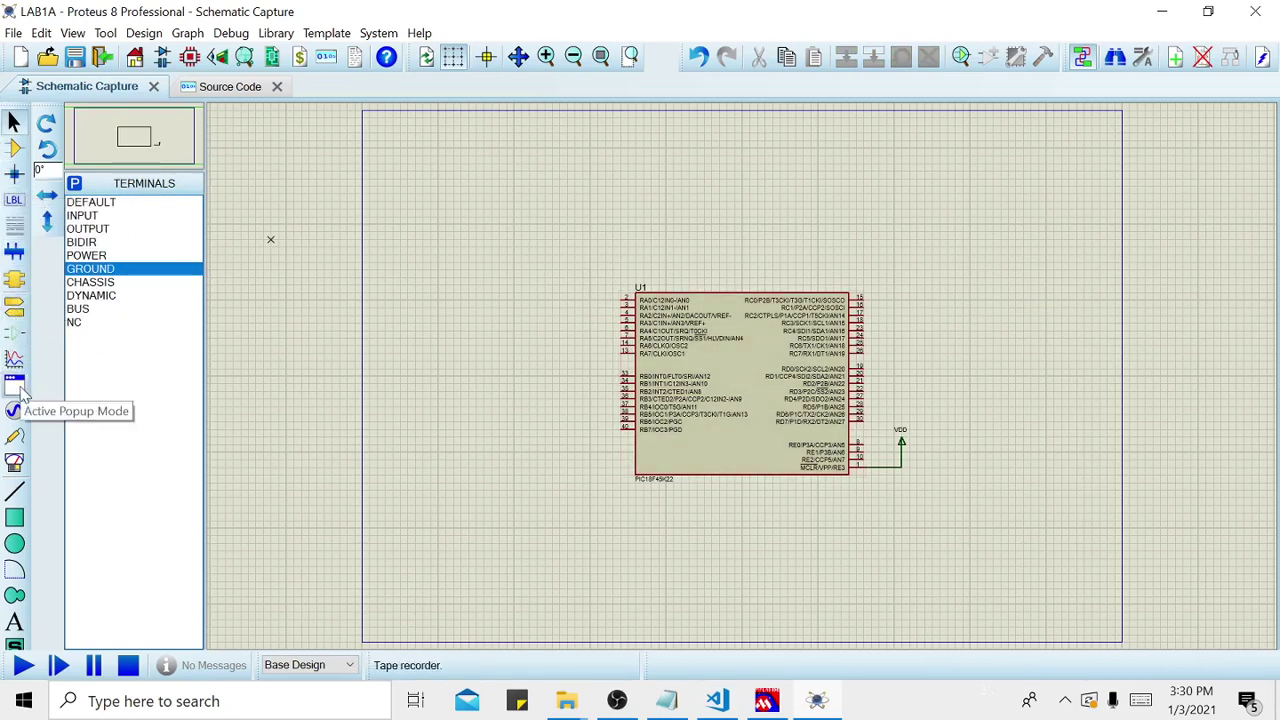
# - Place a voltage probe on the wire between MCLR/VPP/RE3 and VDD, and display the list of virtual instruments
pyautogui.click(15, 438)
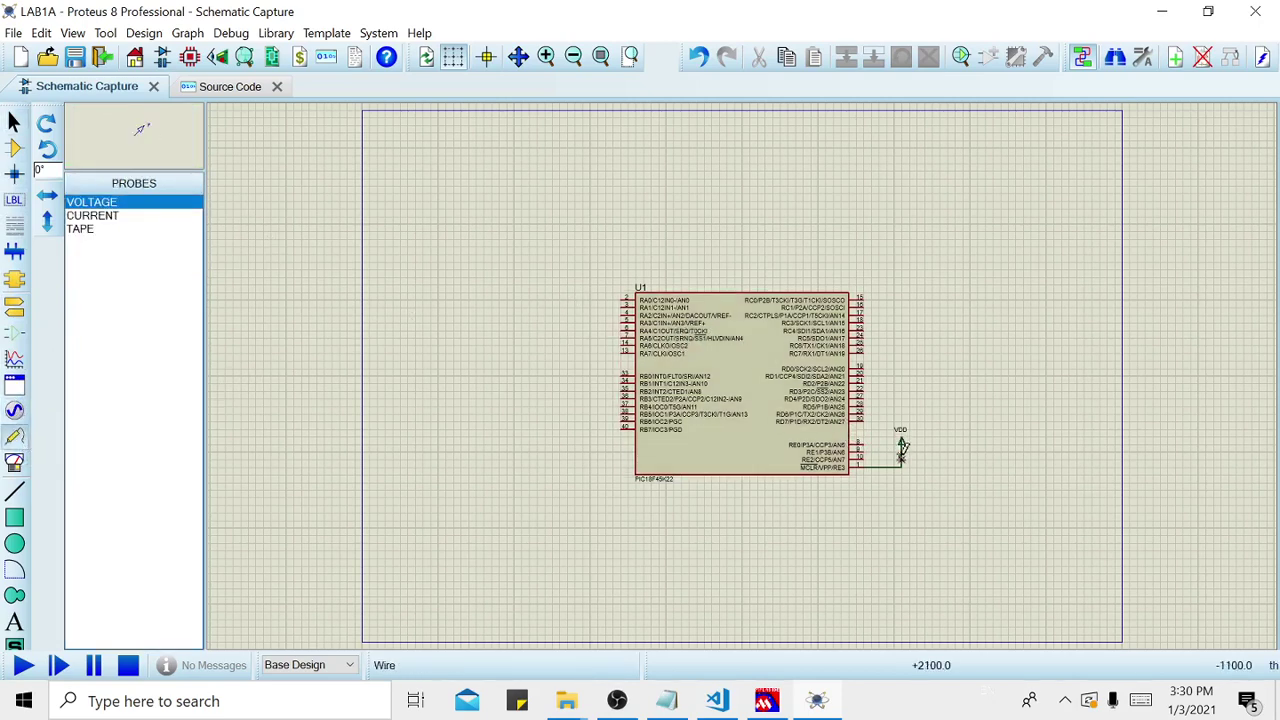
pyautogui.click(907, 461)
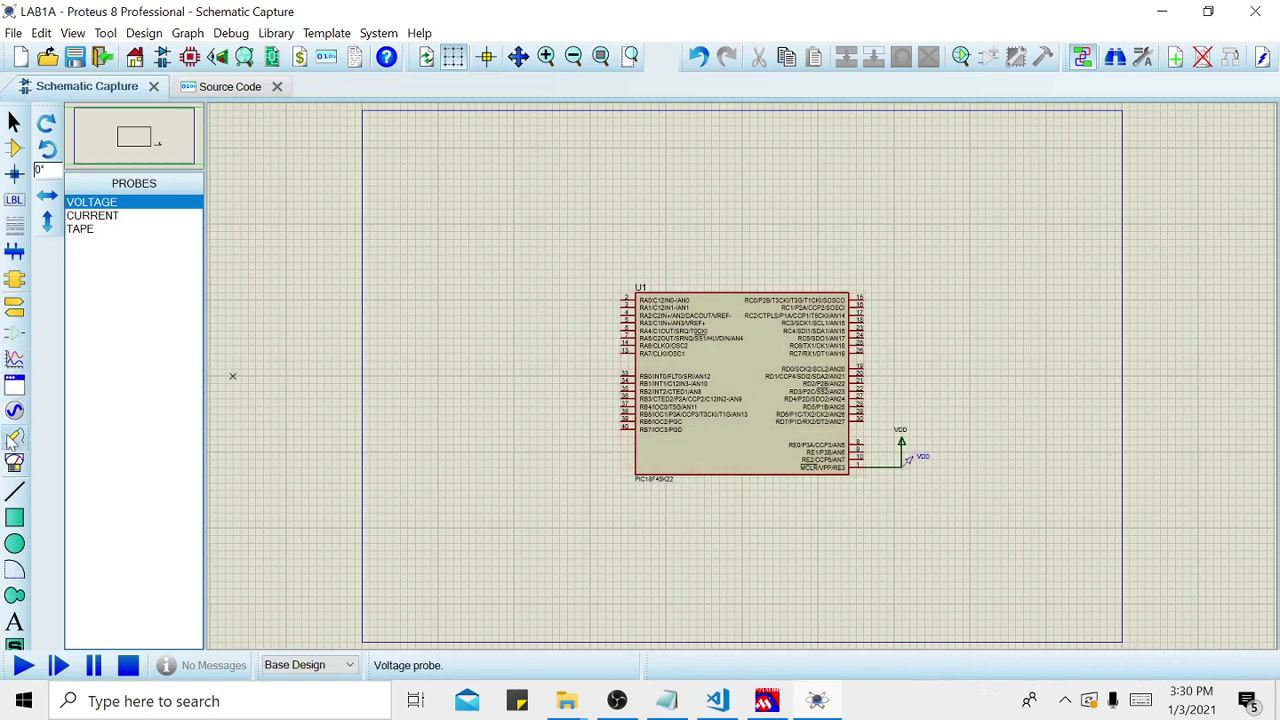
pyautogui.click(15, 465)
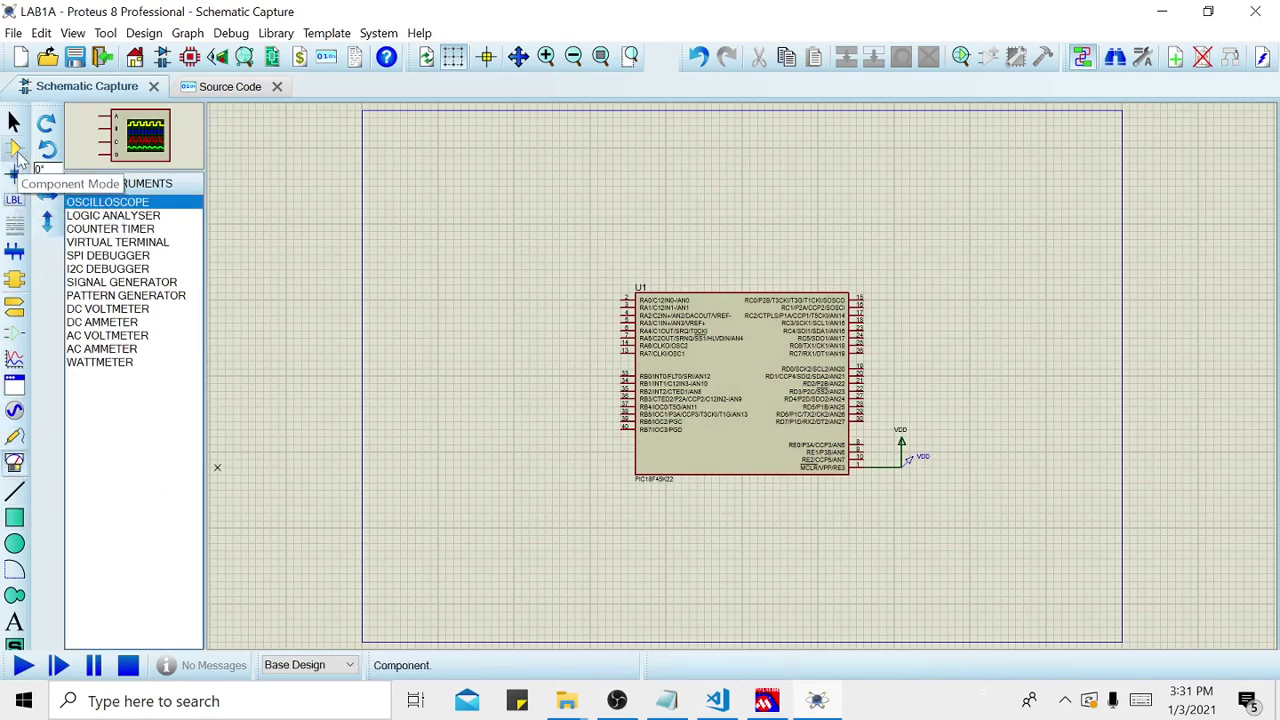
# - Open the device picker for schematic components, glance at the LAB1A code in MPLAB IDE and return to Proteus
pyautogui.click(15, 148)
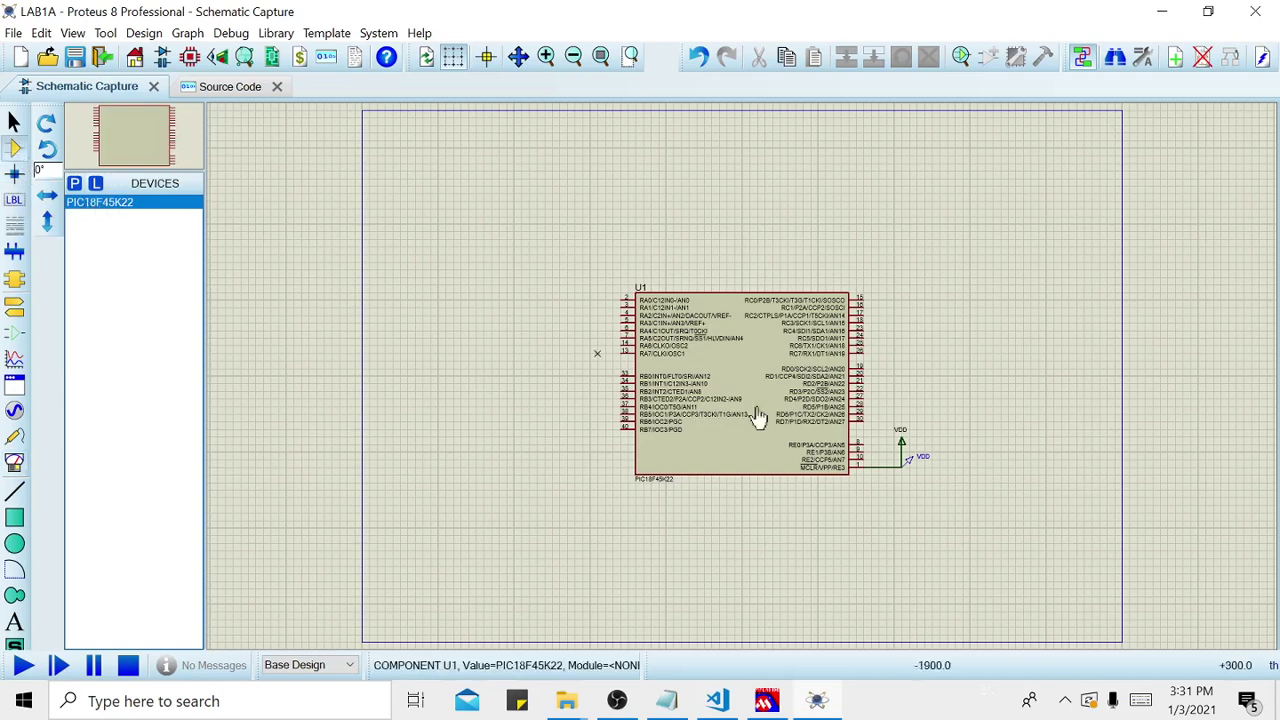
pyautogui.click(76, 185)
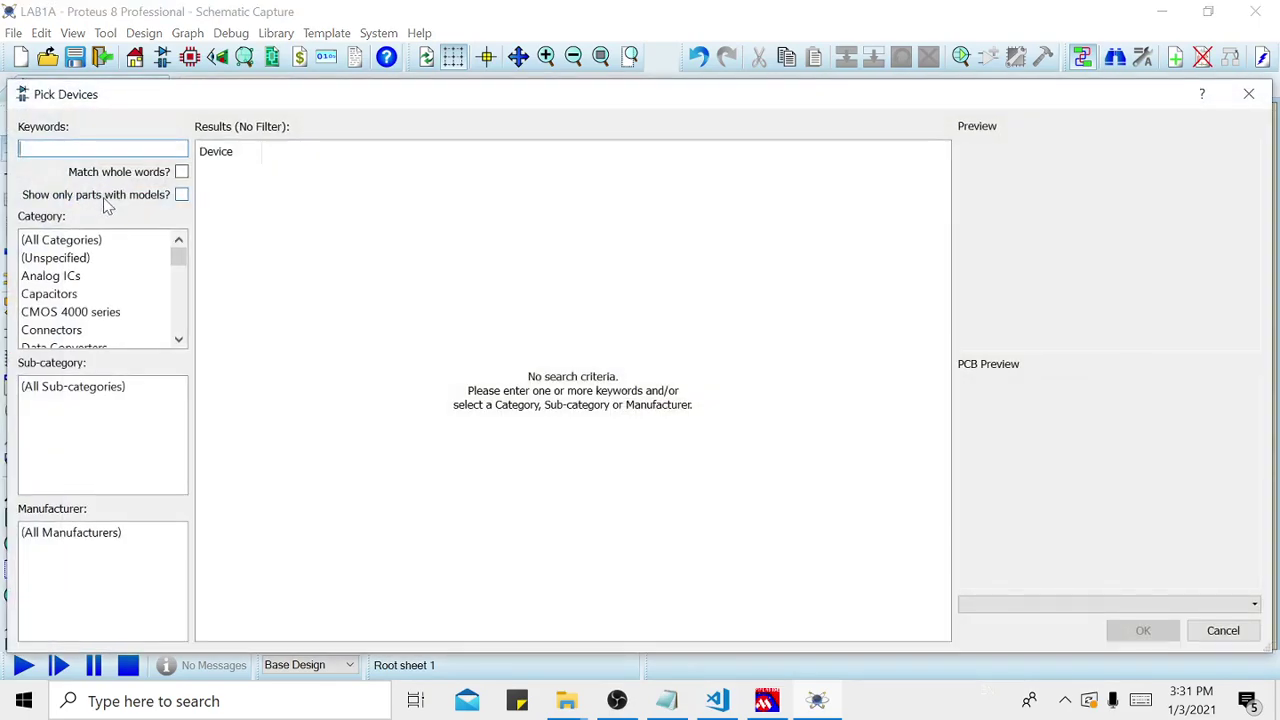
pyautogui.click(766, 700)
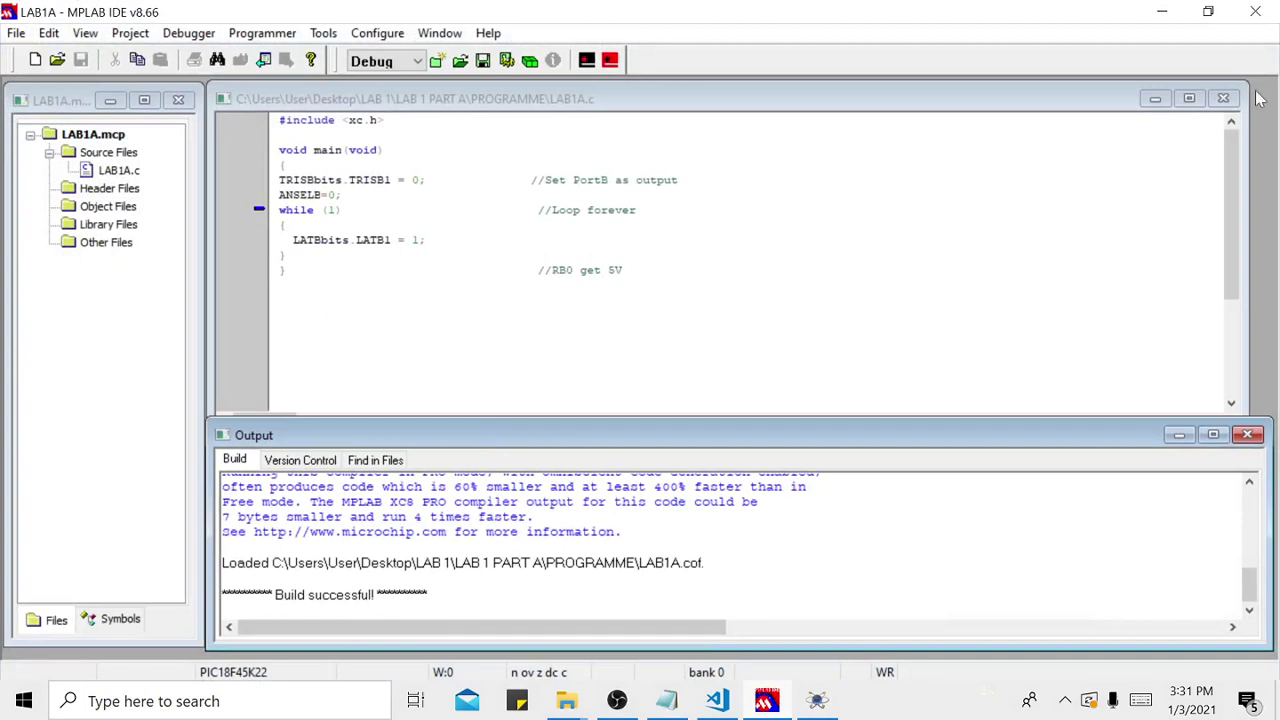
pyautogui.click(1162, 11)
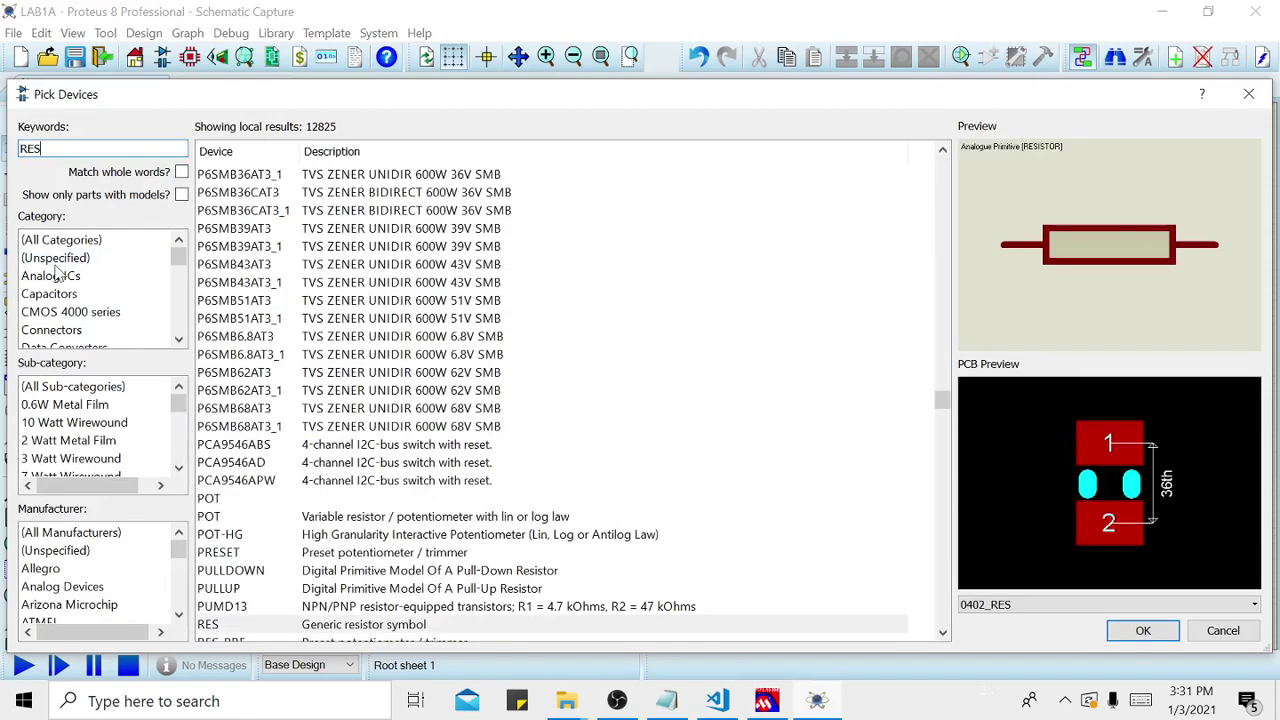
# - Search the device library for MINRES and add the 10K 0.6W resistor MINRES10K to the device list
pyautogui.press('BackSpace')
pyautogui.press('BackSpace')
pyautogui.press('BackSpace')
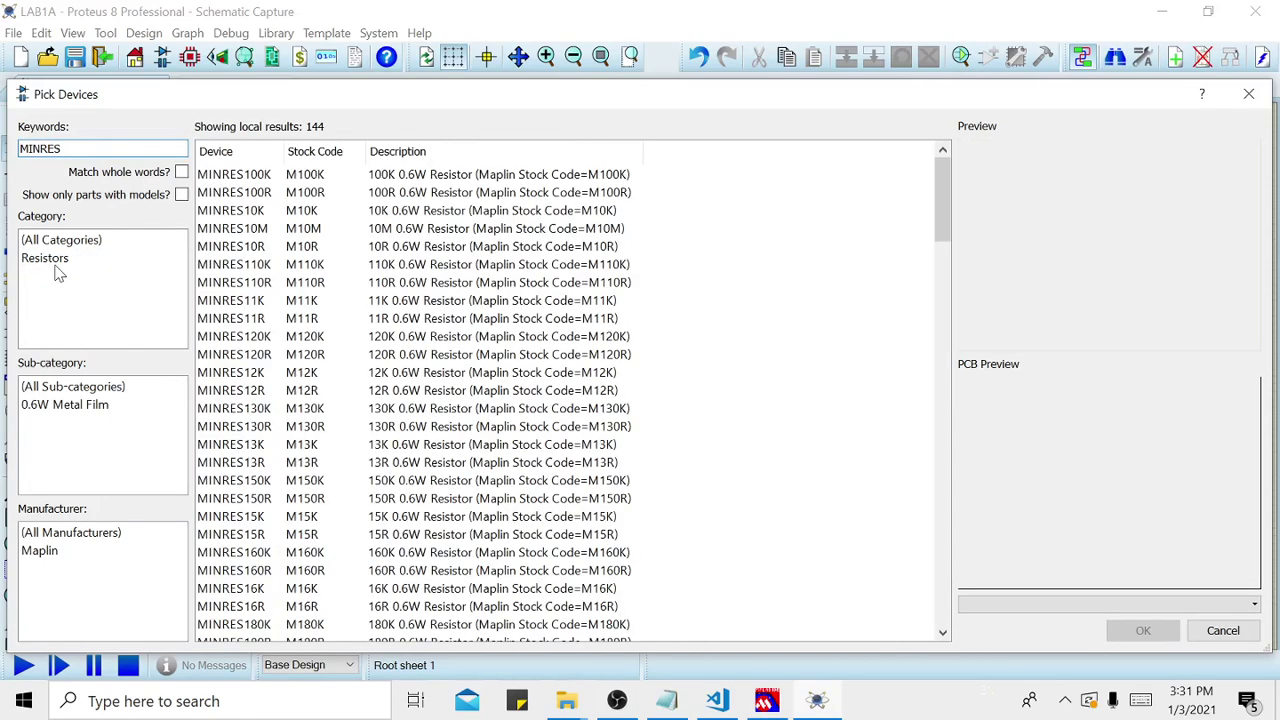
pyautogui.scroll(-17, 338, 318)
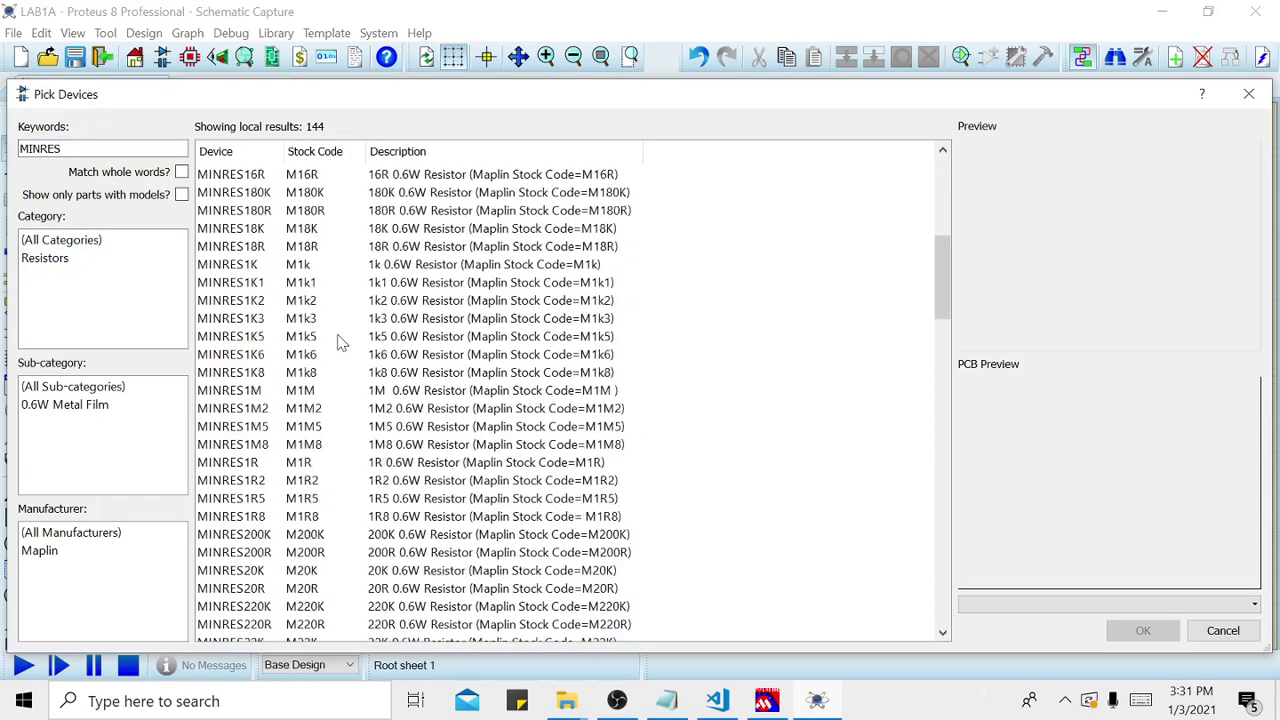
pyautogui.scroll(-16, 345, 345)
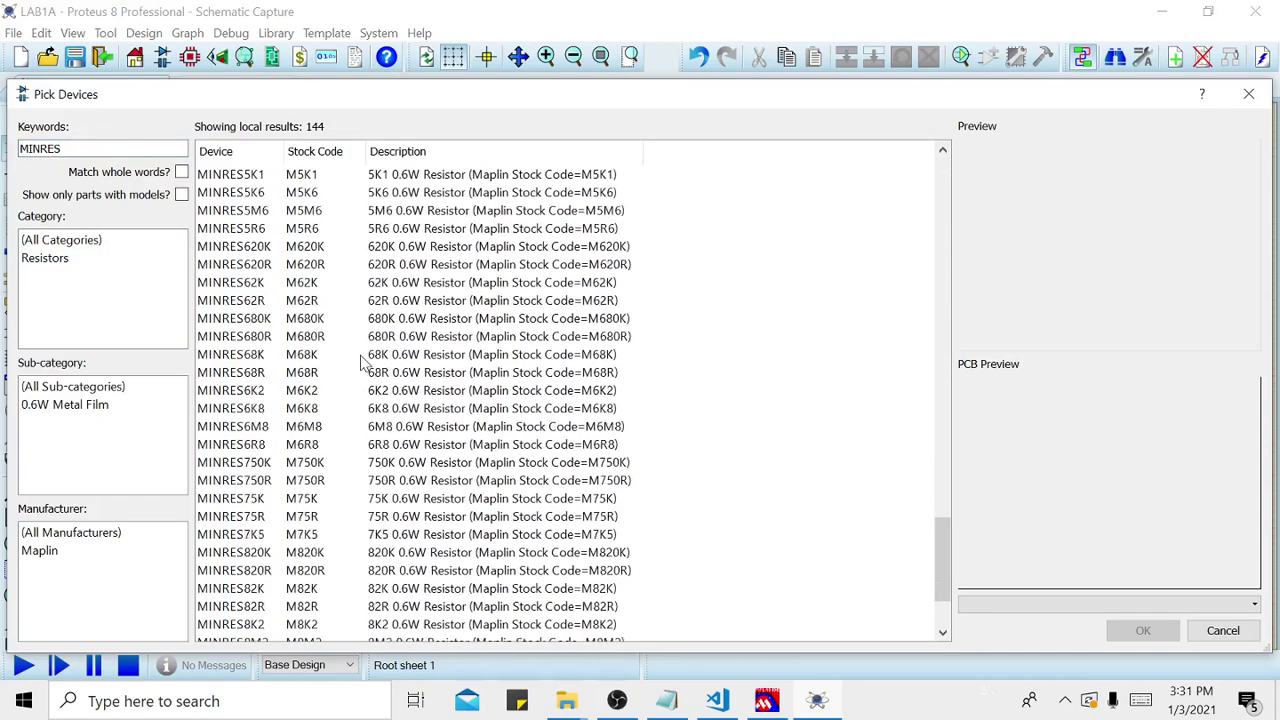
pyautogui.scroll(20, 362, 371)
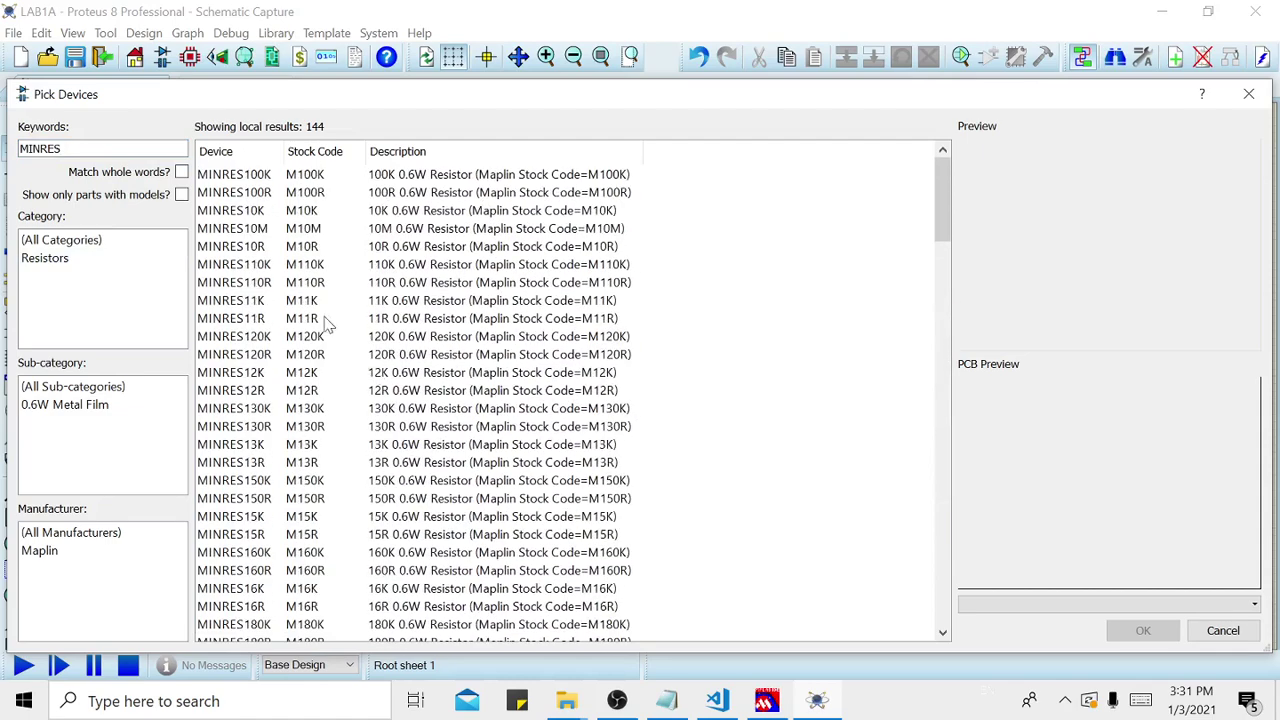
pyautogui.click(336, 218)
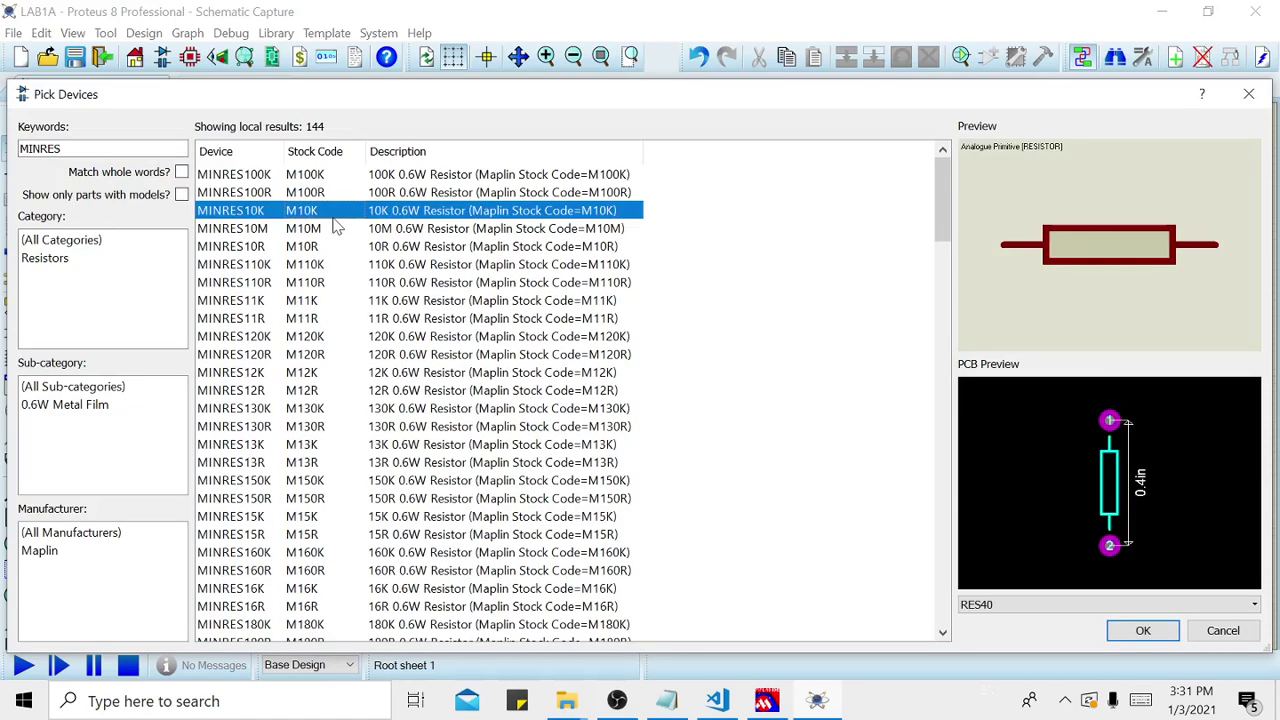
pyautogui.click(1141, 636)
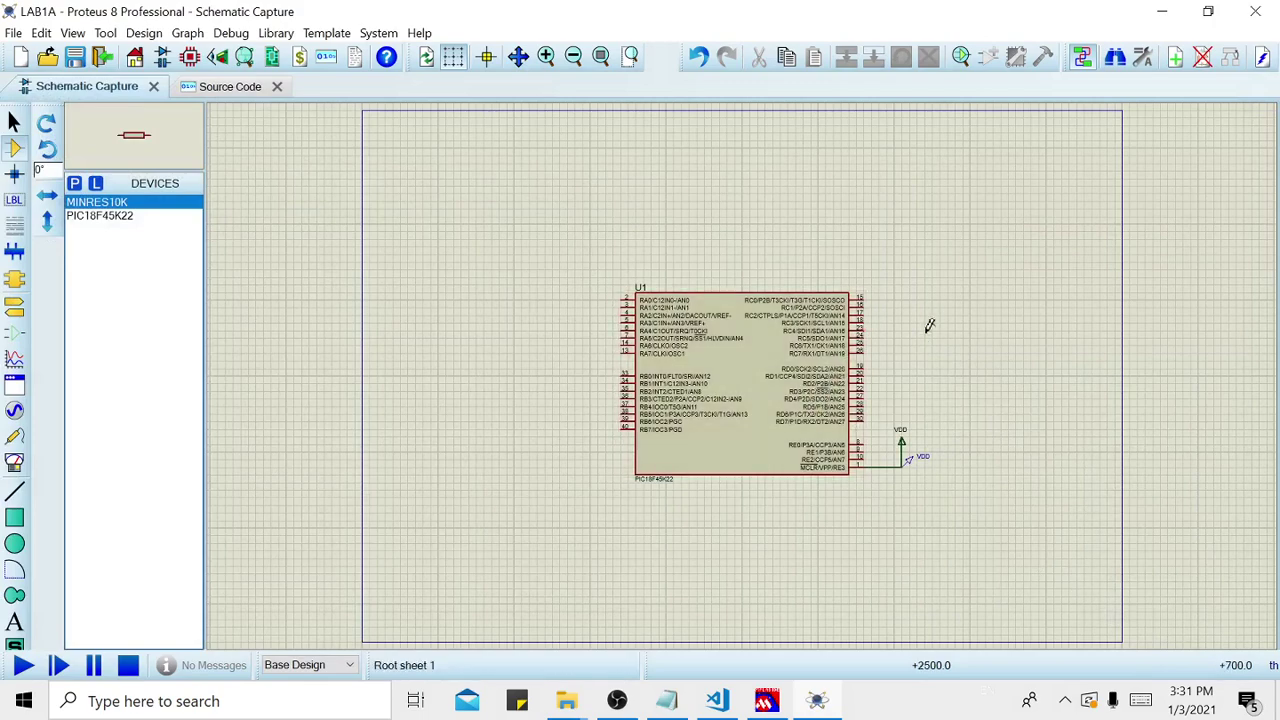
# - Check the LAB1A code in MPLAB IDE, return to Proteus, and place MINRES10K beside pin RB1, wired to that pin
pyautogui.click(766, 700)
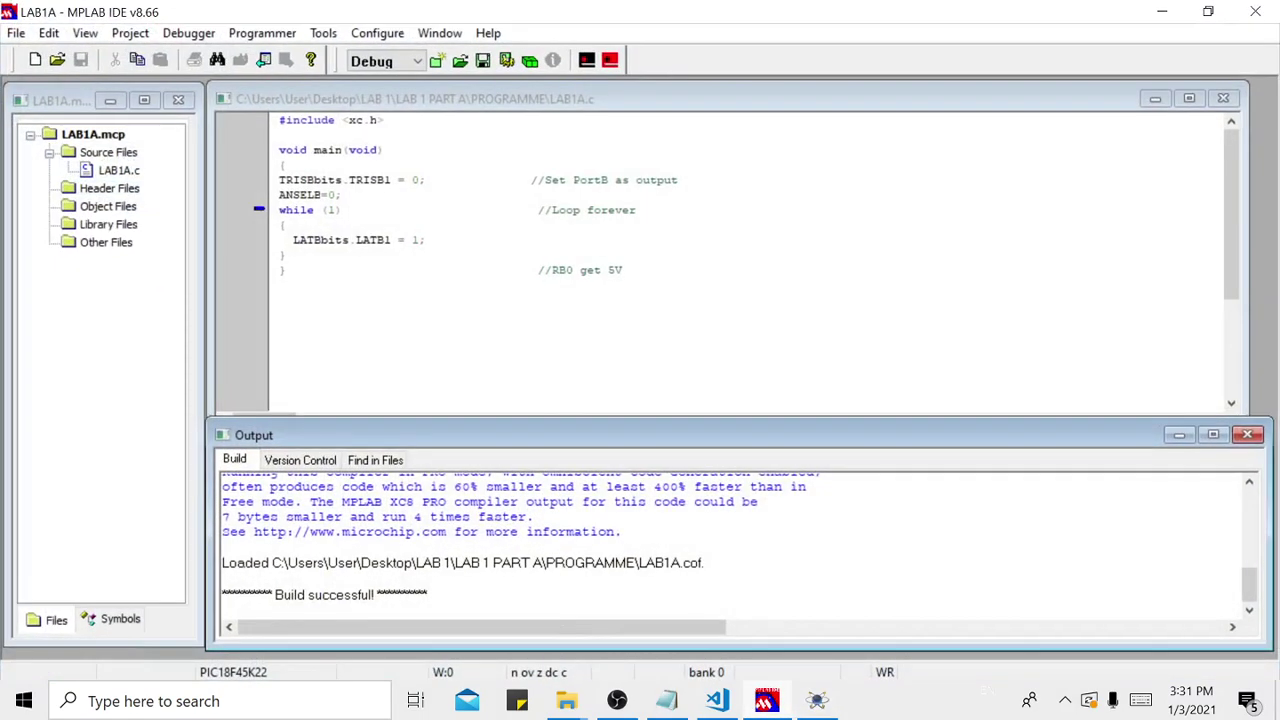
pyautogui.click(1162, 12)
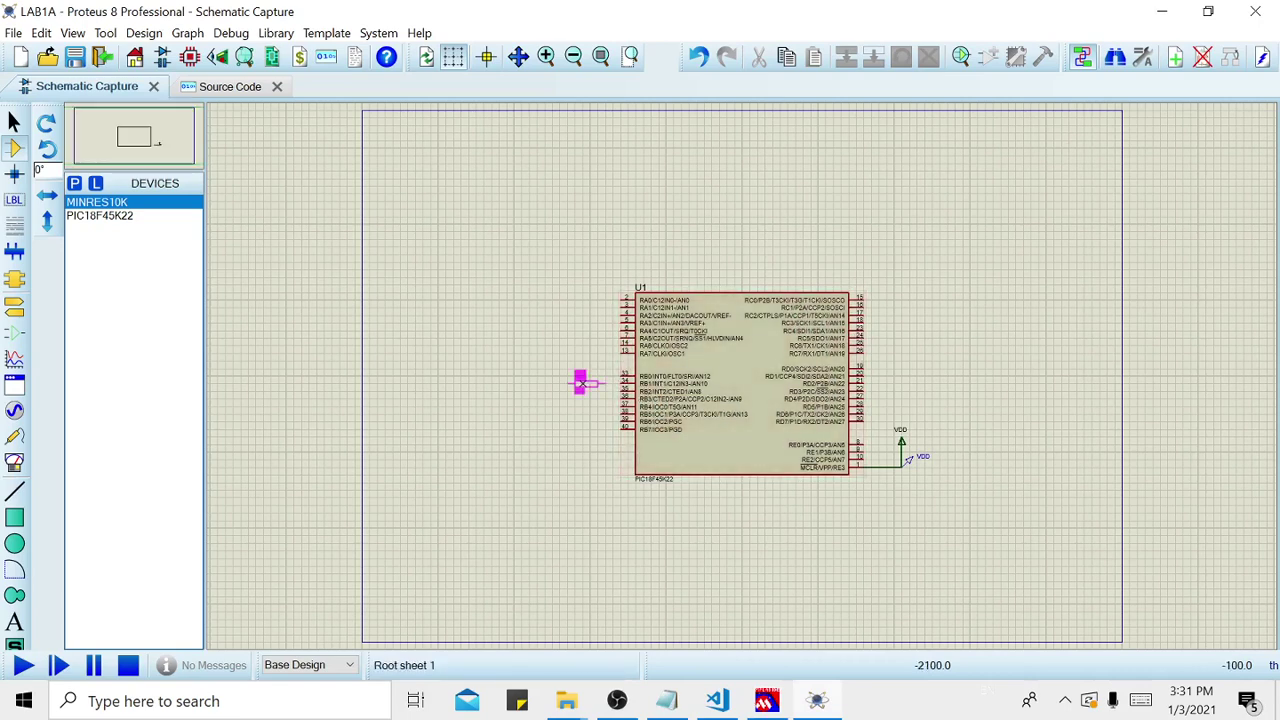
pyautogui.click(580, 383)
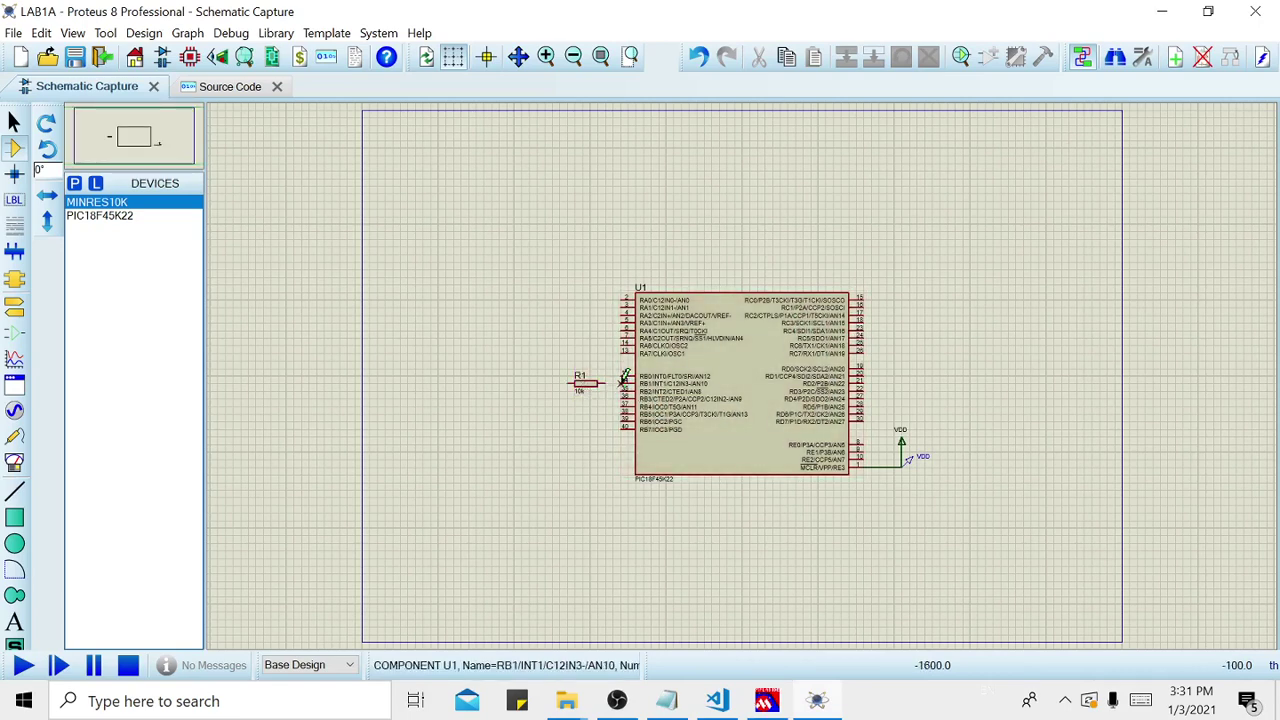
pyautogui.click(622, 382)
pyautogui.click(604, 383)
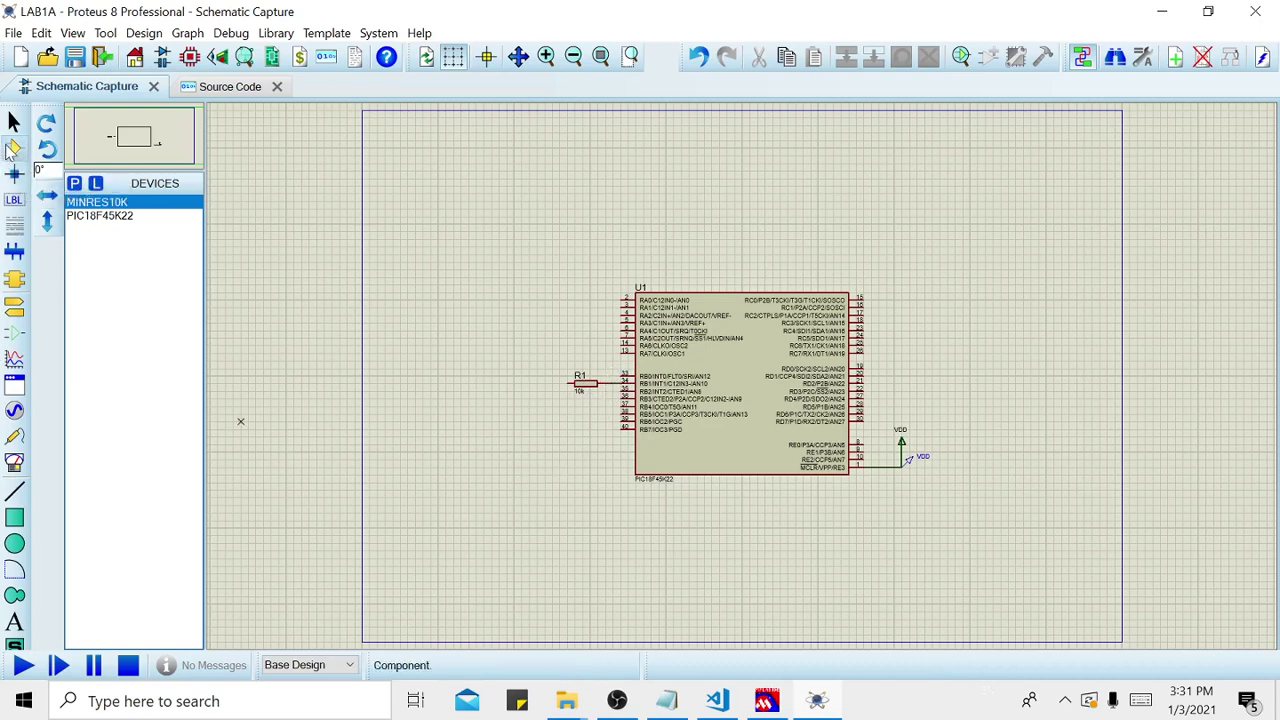
# - Reopen the device picker, search for RESISTOR and browse the matching resistor parts
pyautogui.click(15, 152)
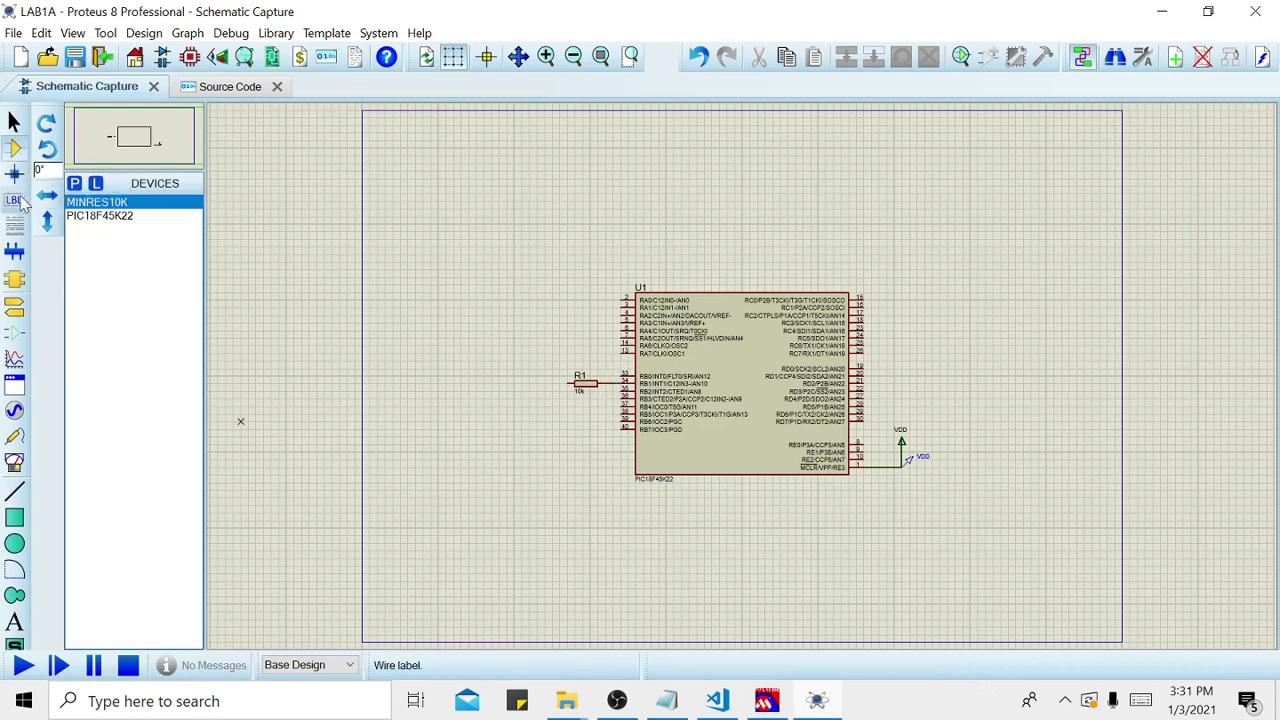
pyautogui.click(74, 184)
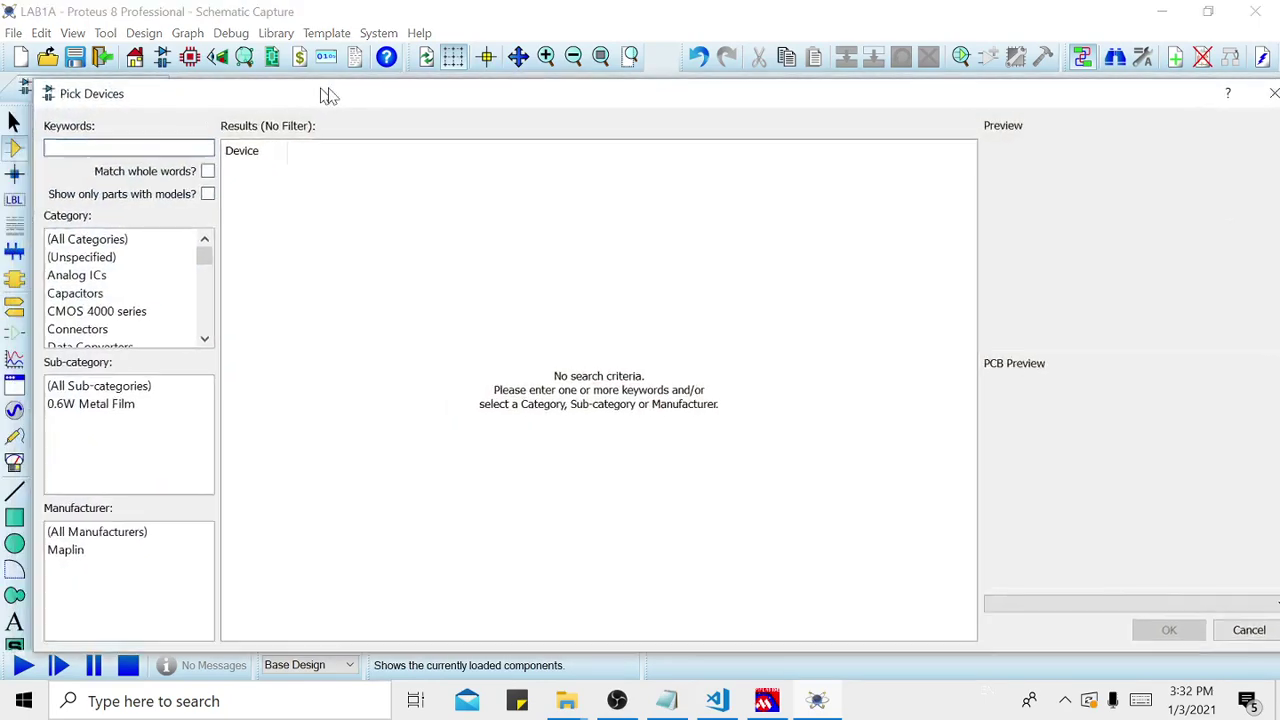
pyautogui.scroll(-6, 250, 290)
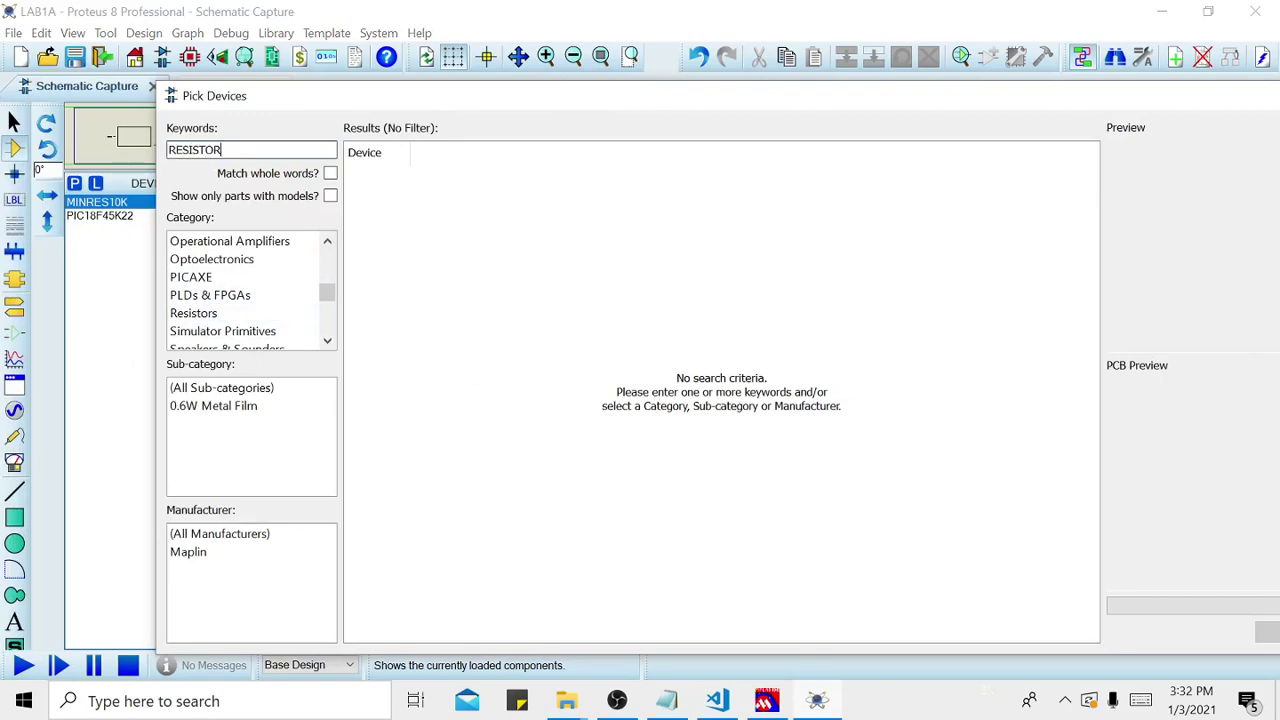
pyautogui.scroll(-4, 530, 390)
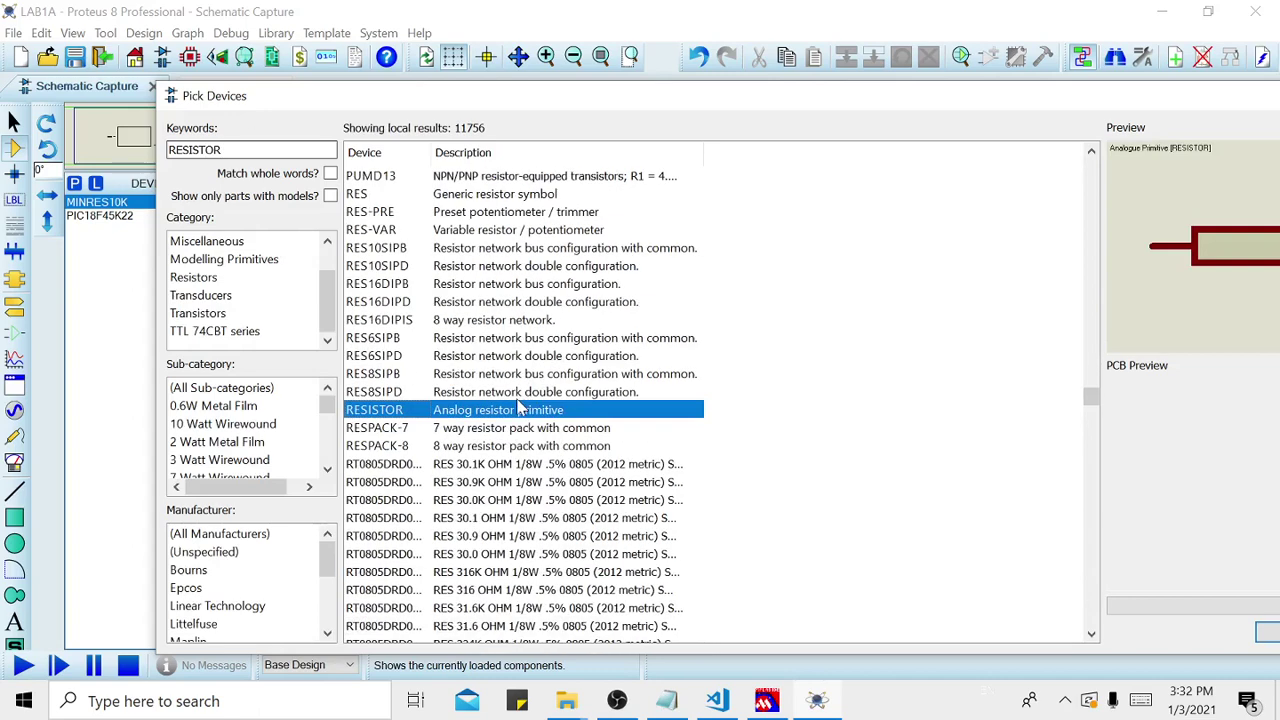
pyautogui.press('Up')
pyautogui.press('Up')
pyautogui.press('Up')
pyautogui.press('Up')
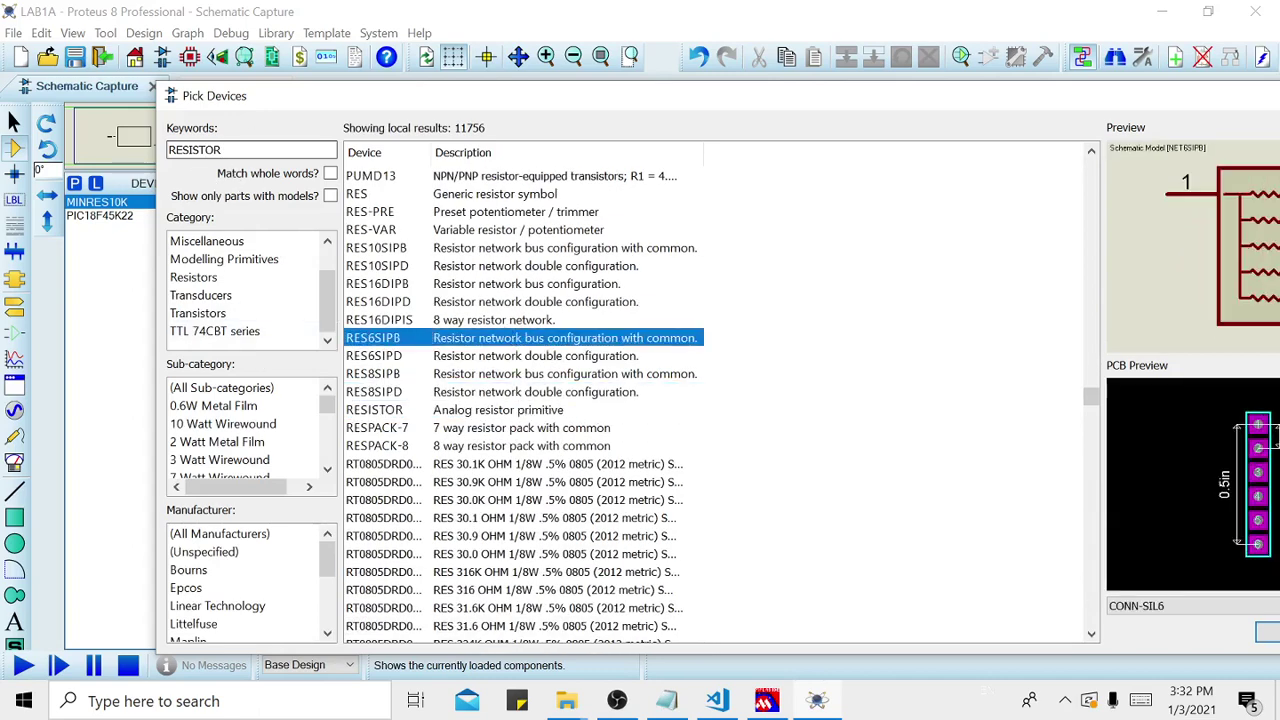
# - Search the device library for LED and add the animated LED-GREEN model to the device list
pyautogui.moveTo(222, 150); pyautogui.dragTo(168, 150)
pyautogui.press('BackSpace')
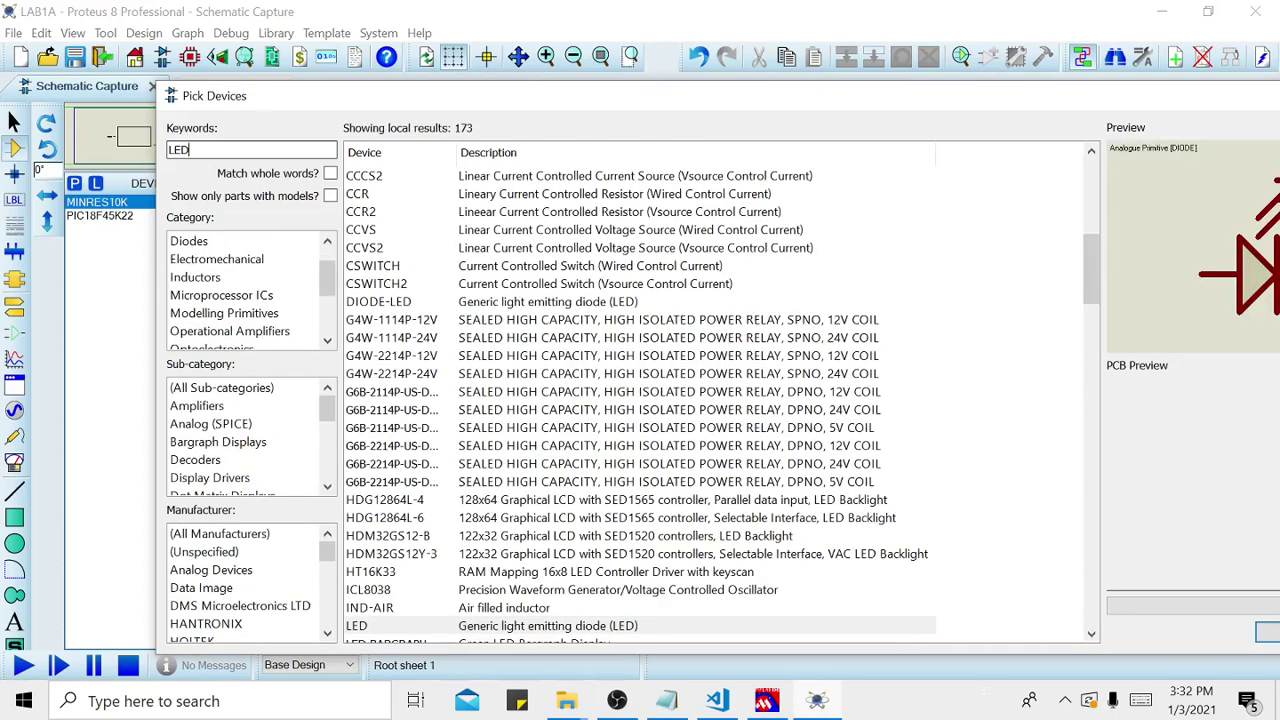
pyautogui.scroll(-5, 645, 350)
pyautogui.click(645, 350)
pyautogui.scroll(-2, 630, 390)
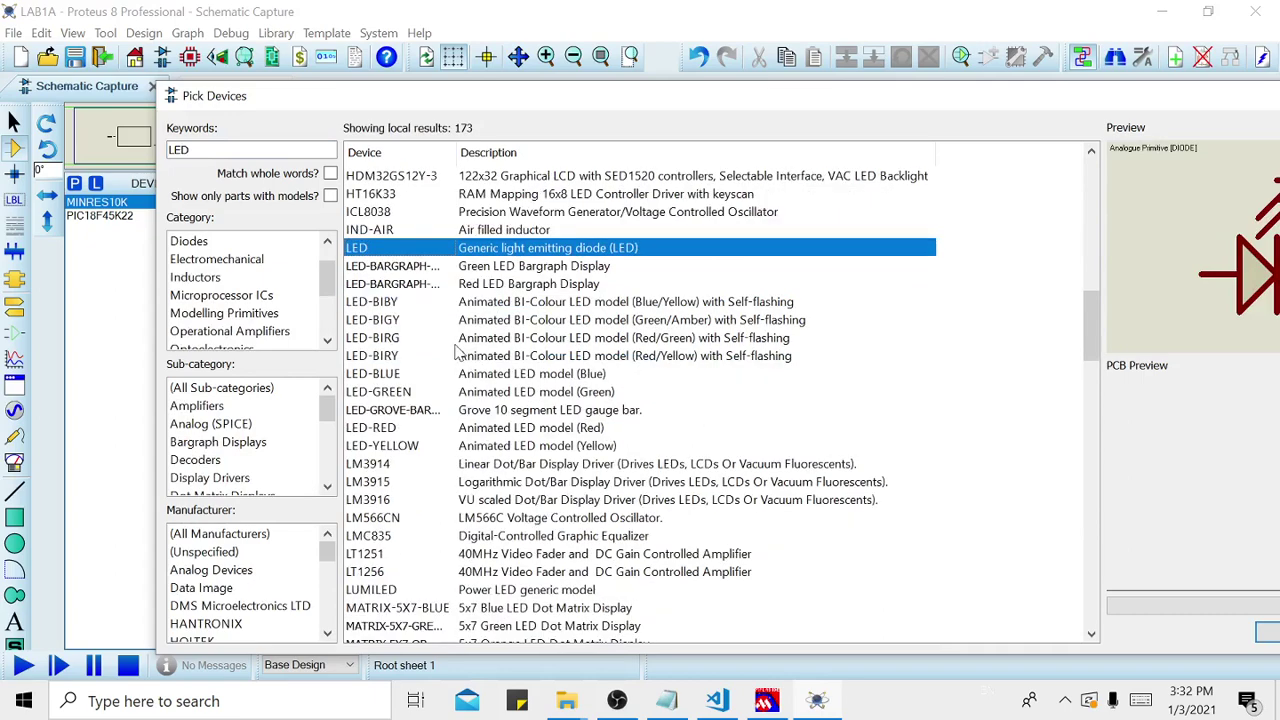
pyautogui.click(437, 394)
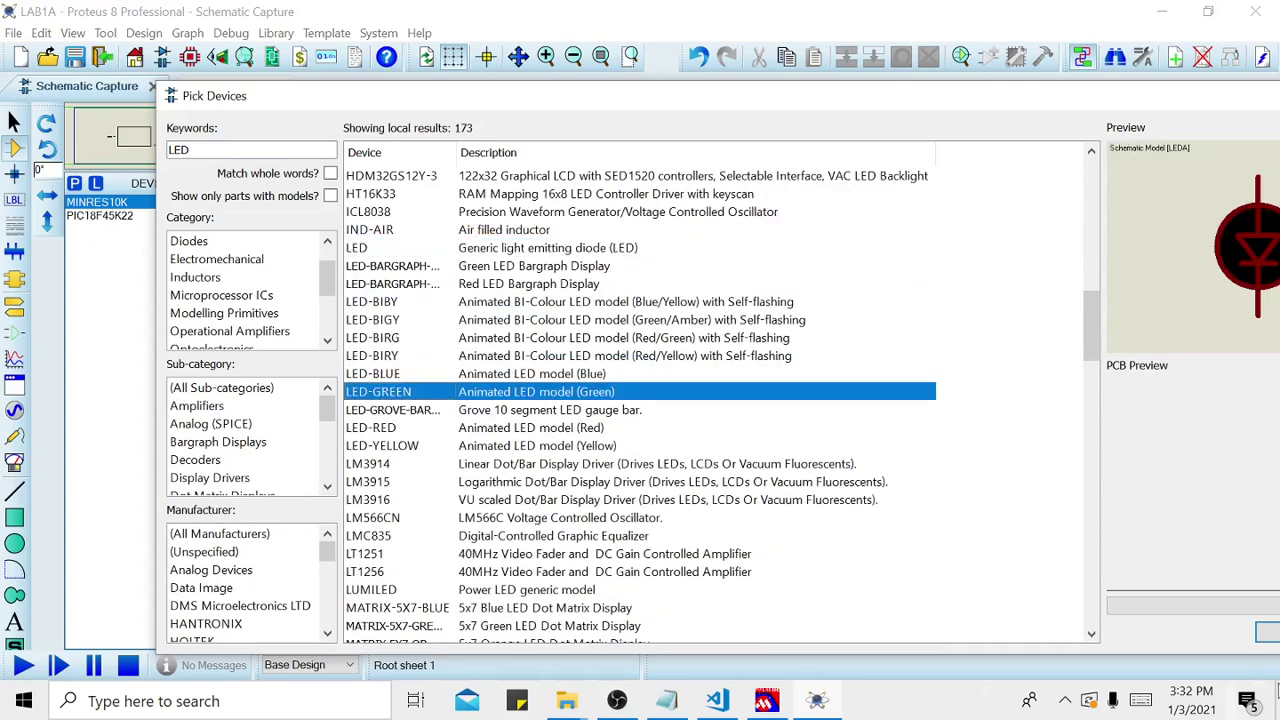
pyautogui.click(1270, 638)
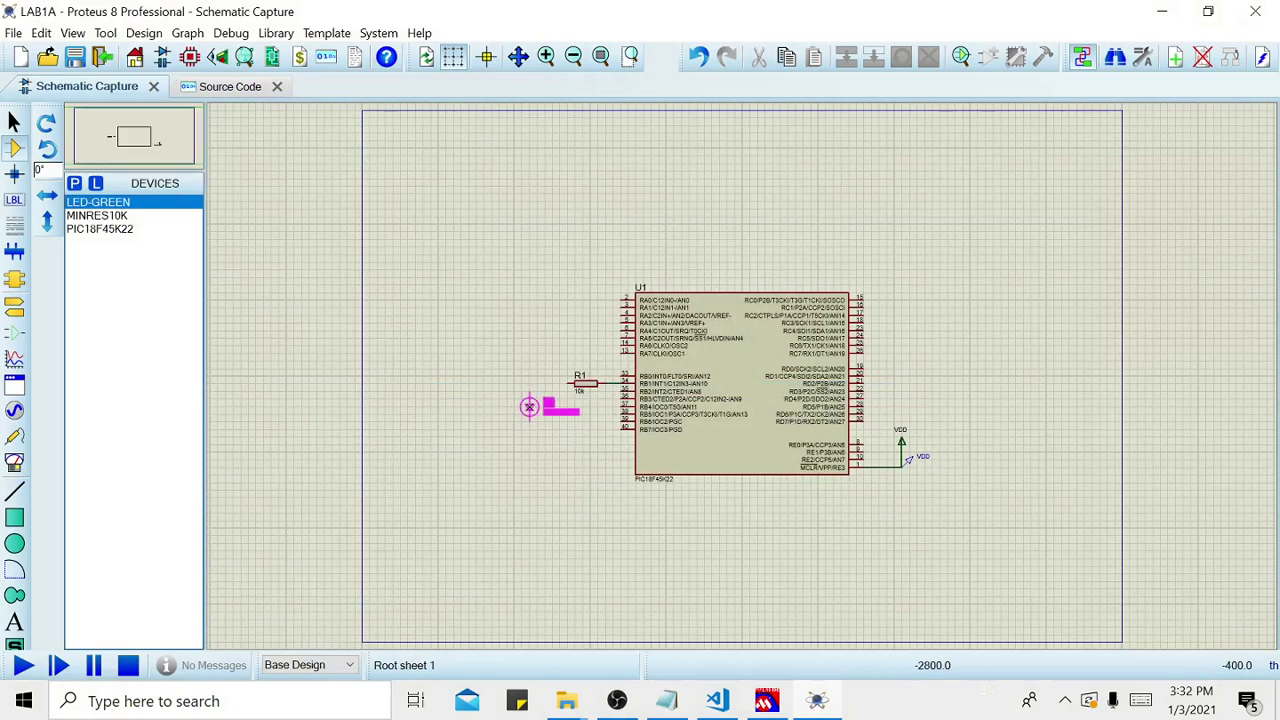
# - Place the LED-GREEN below and to the left of R1 and wire its upper pin to the resistor's free end
pyautogui.click(529, 406)
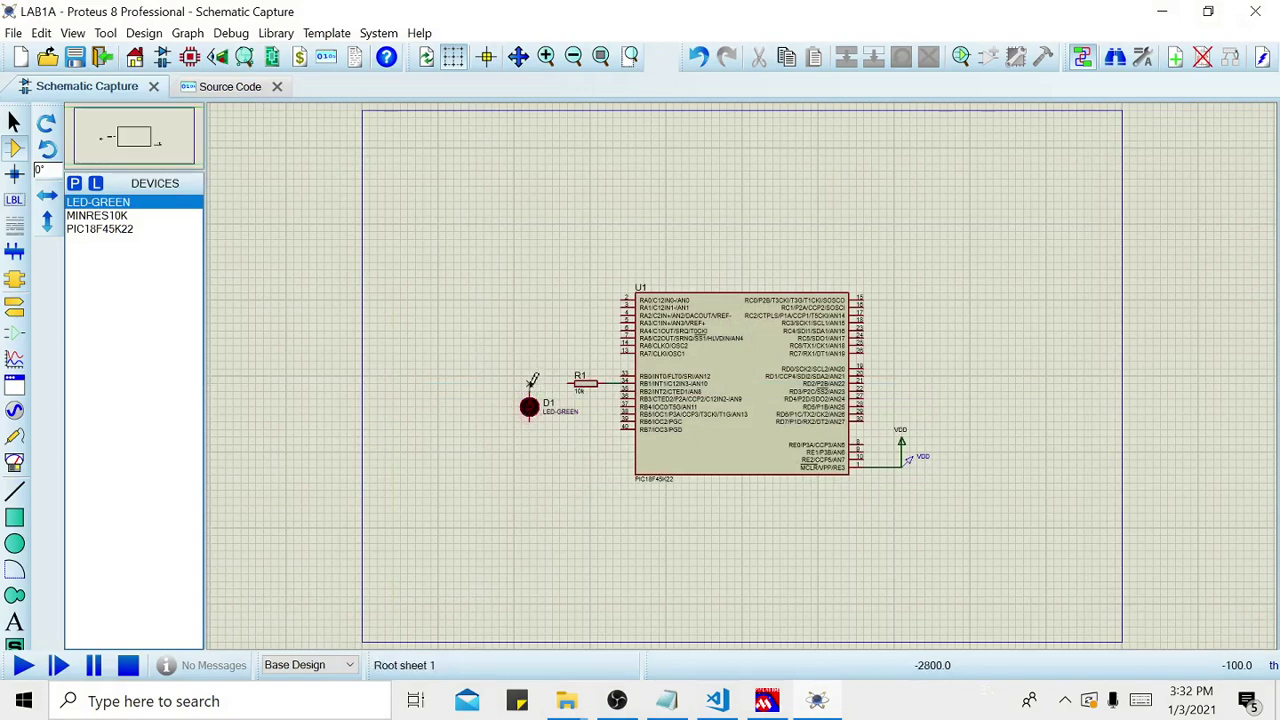
pyautogui.click(529, 384)
pyautogui.click(568, 383)
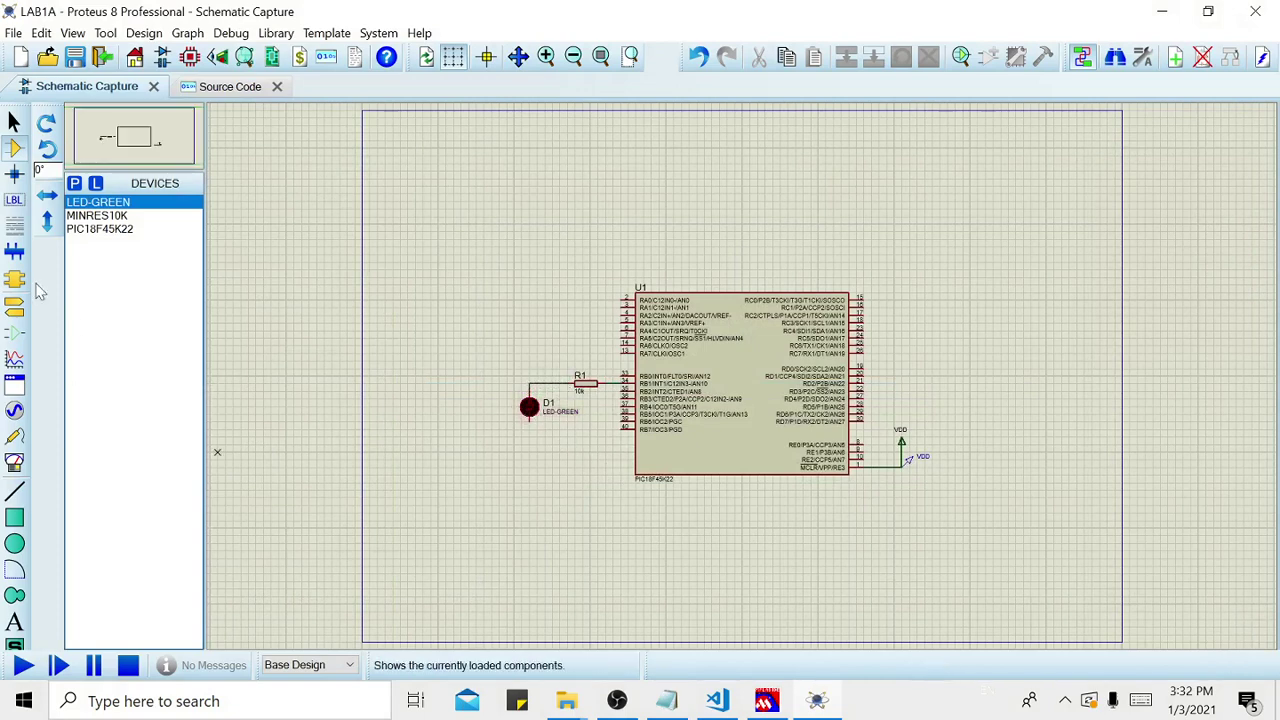
# - Place a GROUND terminal directly below the green LED, connected to the LED's lower pin
pyautogui.click(14, 306)
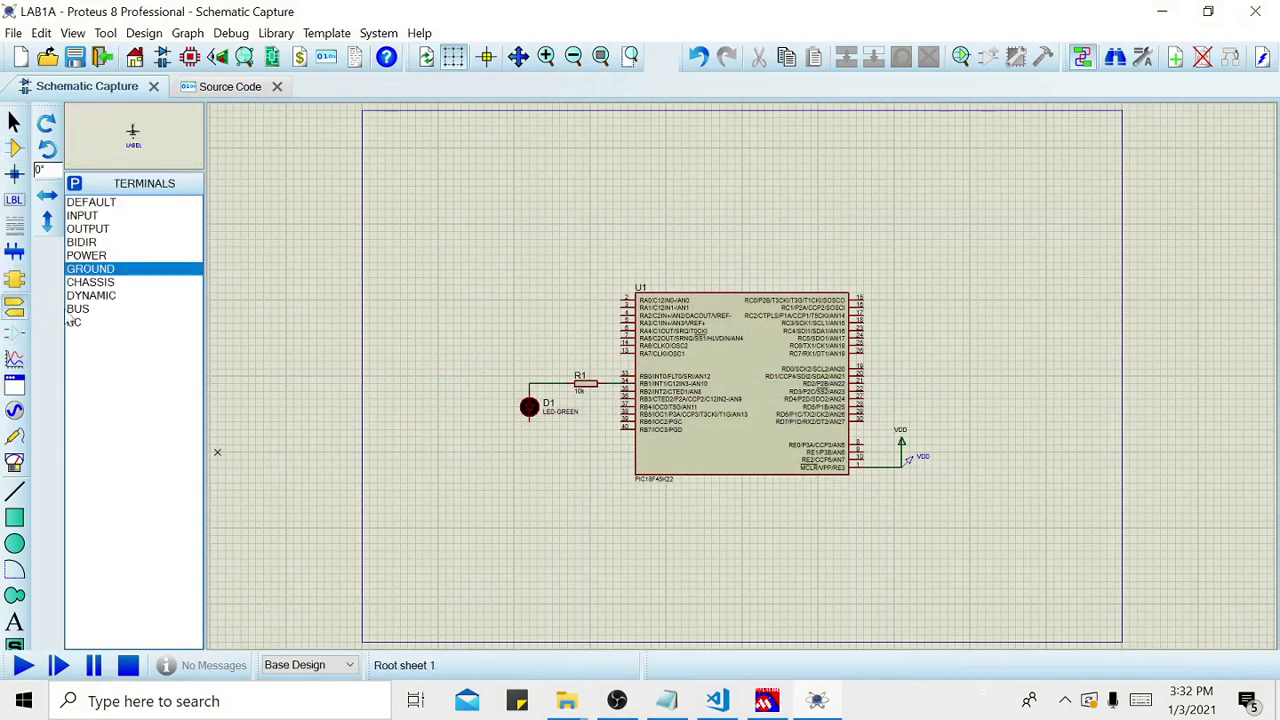
pyautogui.click(529, 445)
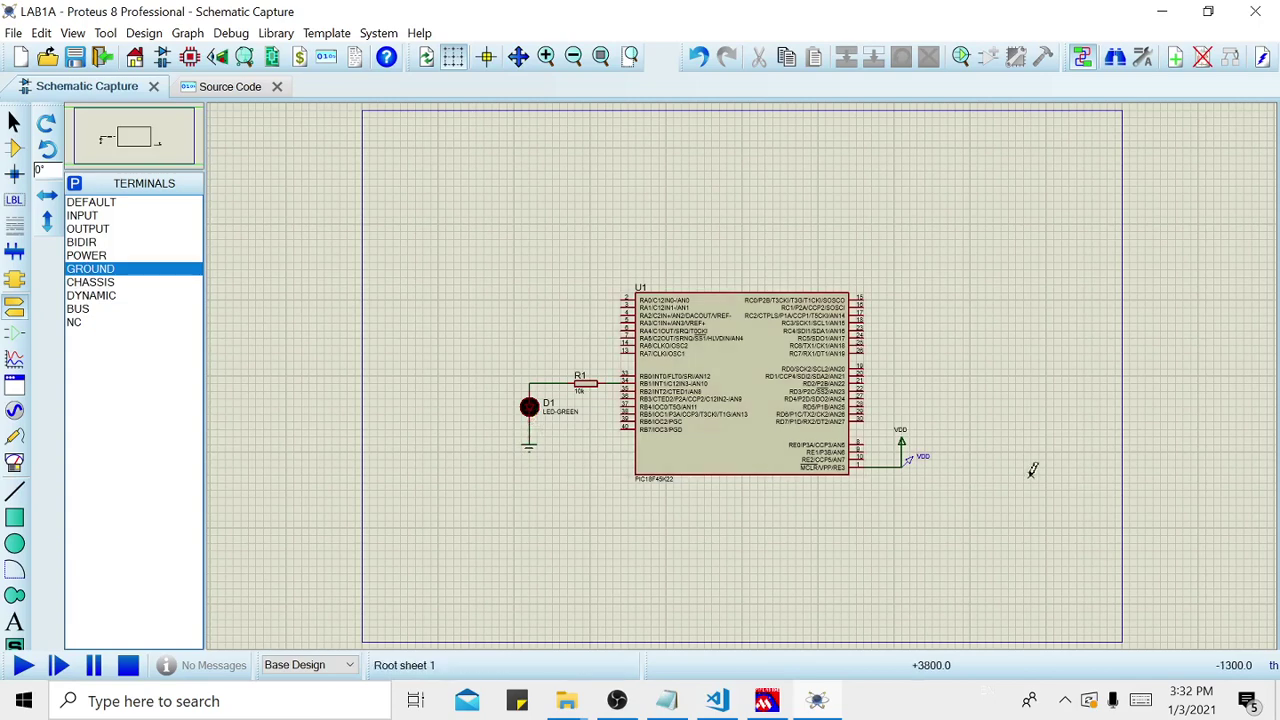
pyautogui.click(843, 717)
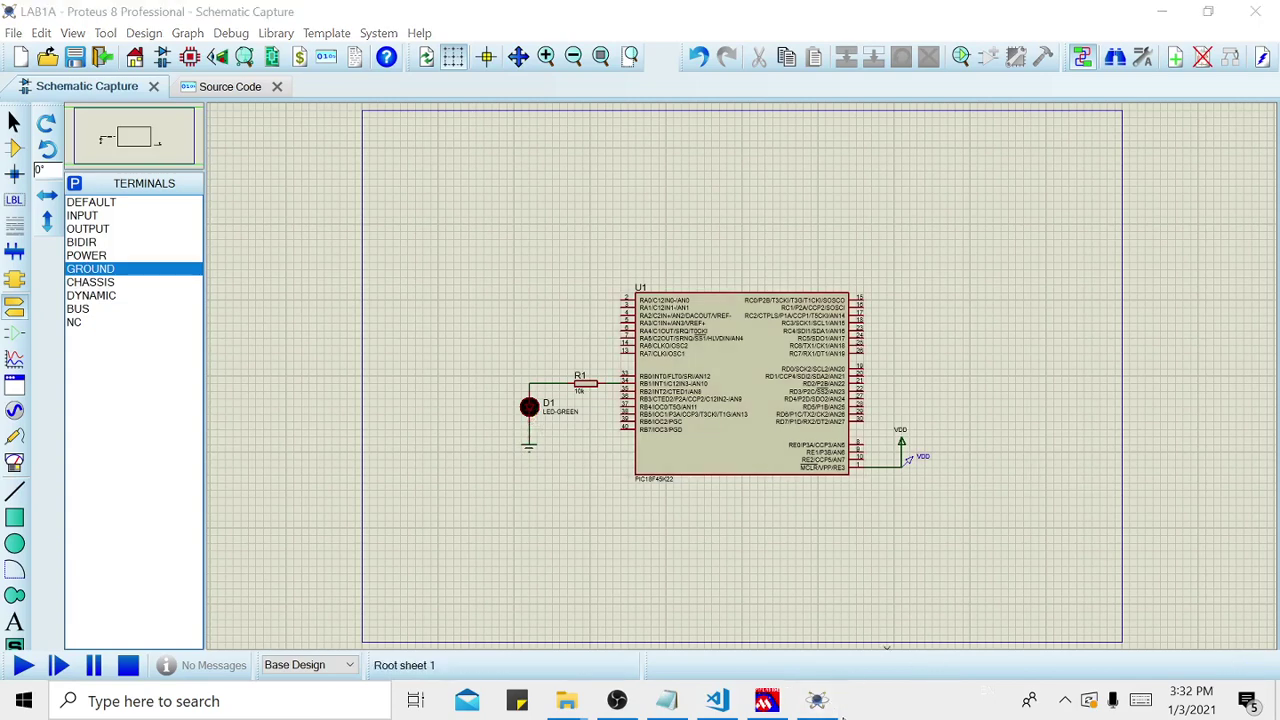
# - Assign LAB1A.hex from the desktop's LAB 1 > LAB 1 PART A > PROGRAMME folder as the PIC18F45K22's program file
pyautogui.click(775, 462)
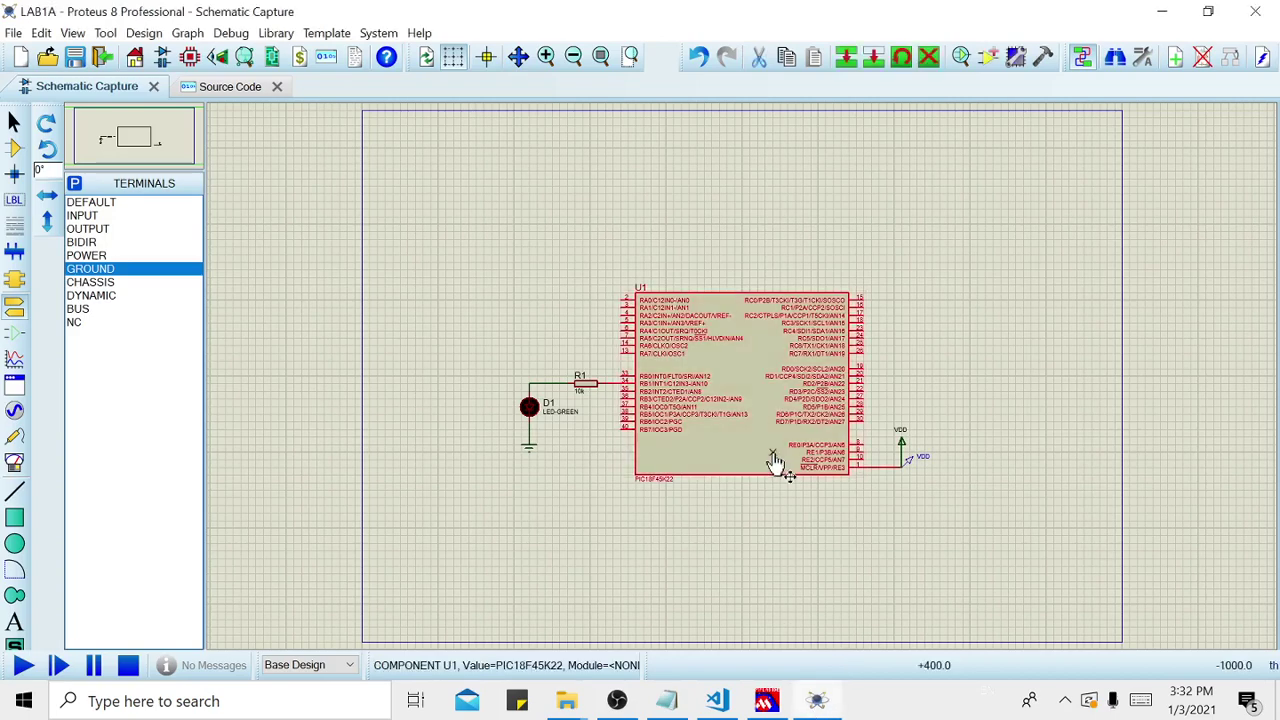
pyautogui.doubleClick(775, 462)
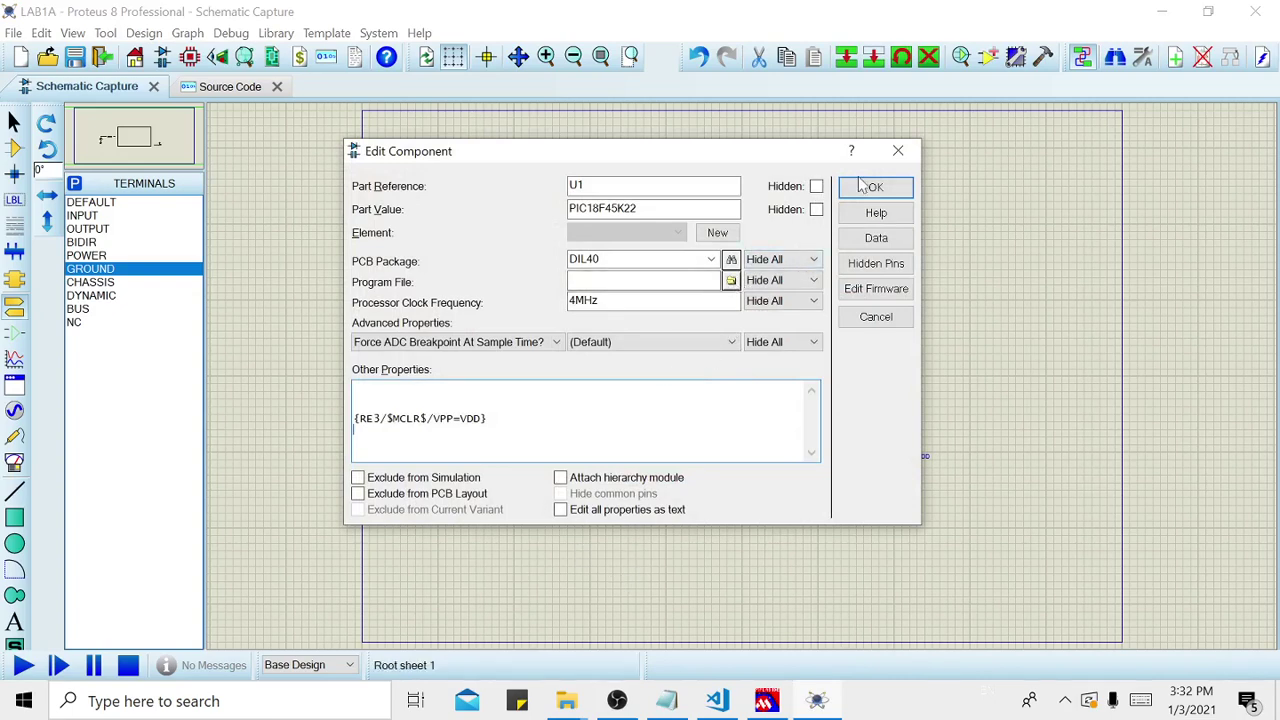
pyautogui.click(731, 282)
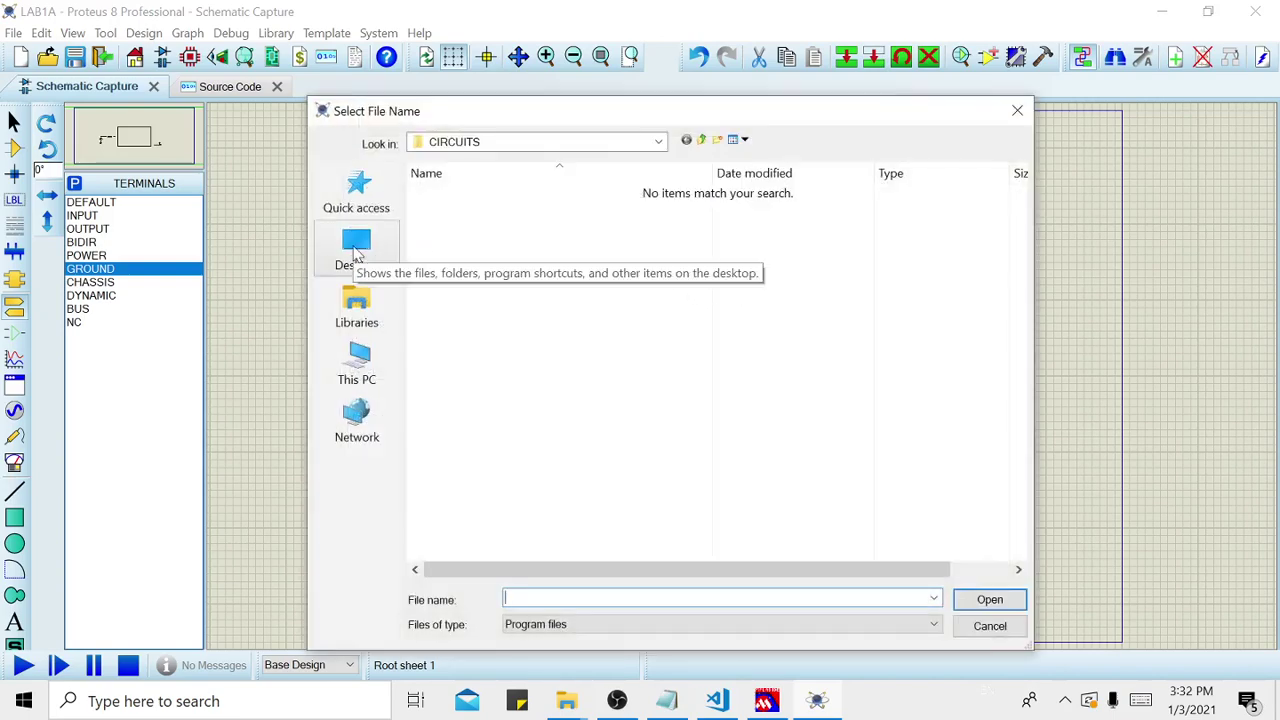
pyautogui.click(356, 250)
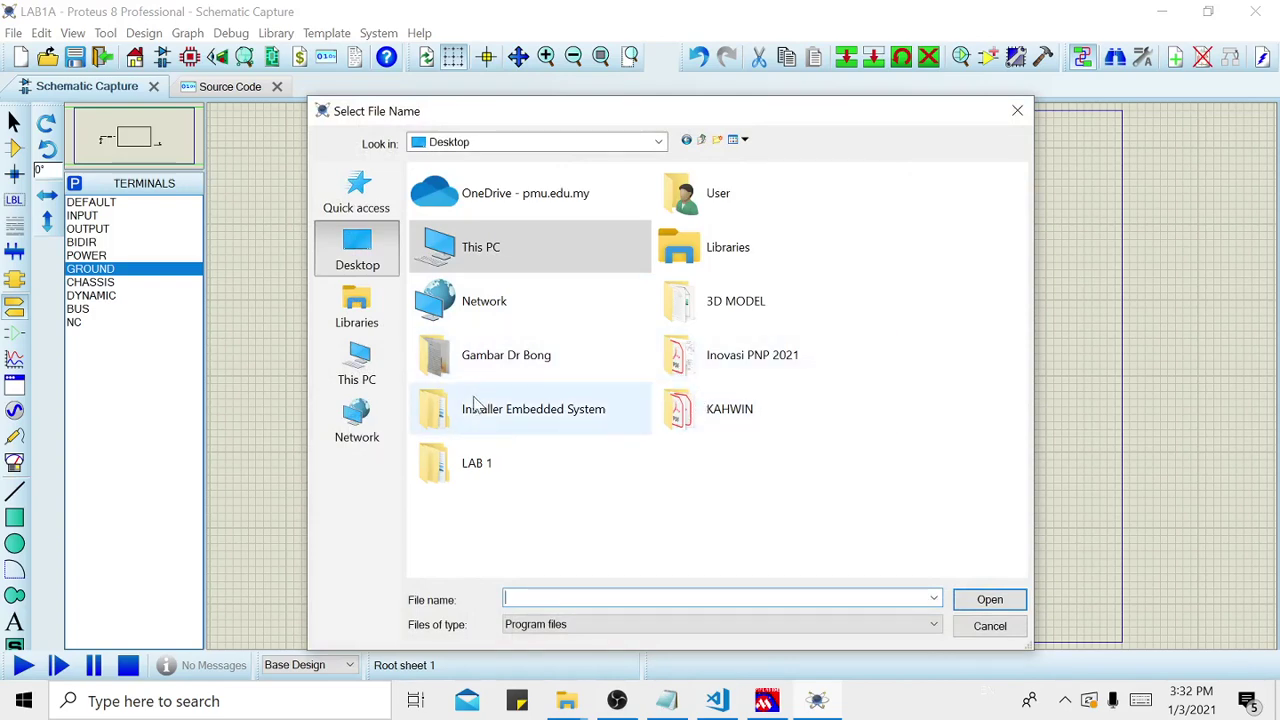
pyautogui.click(493, 468)
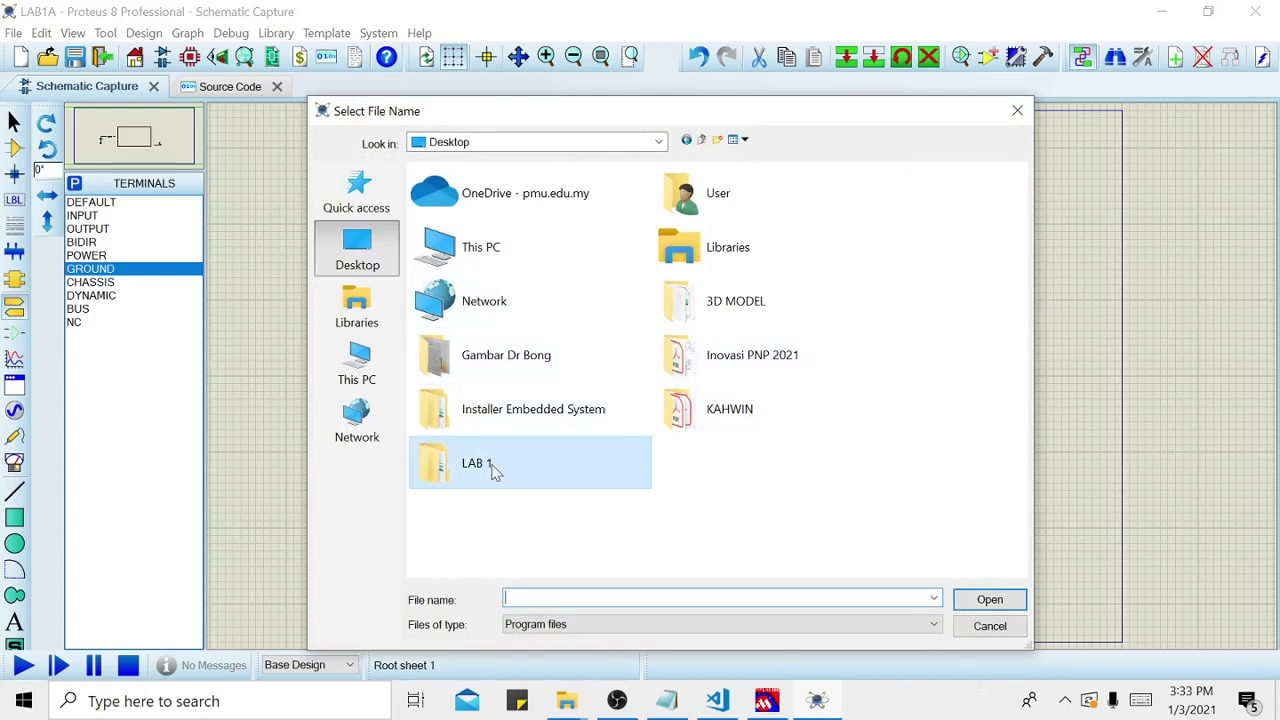
pyautogui.doubleClick(493, 468)
pyautogui.doubleClick(506, 201)
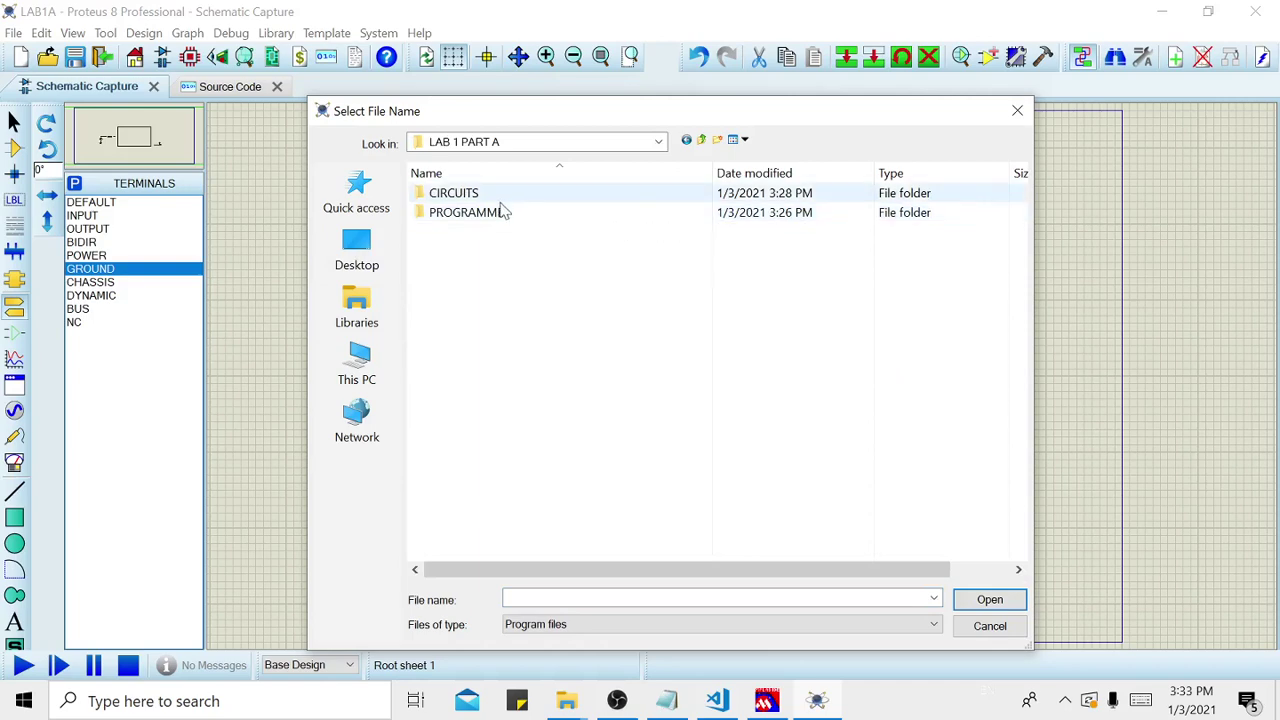
pyautogui.doubleClick(504, 212)
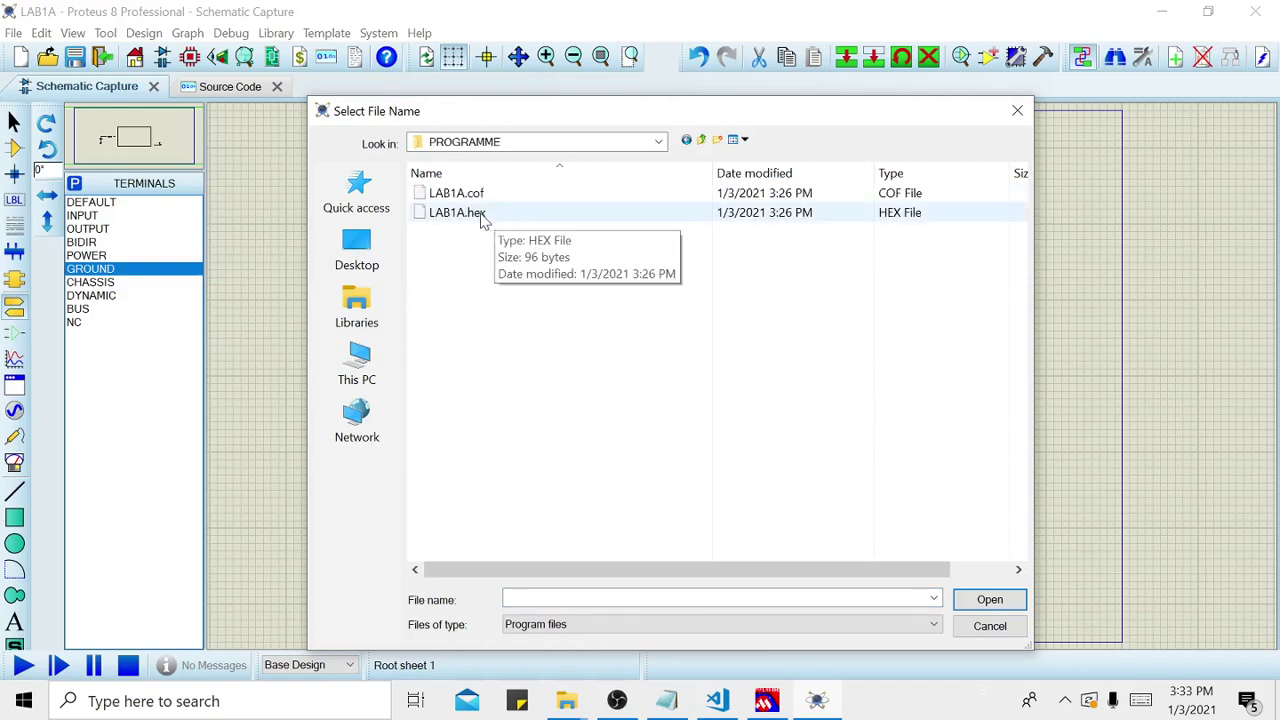
pyautogui.click(481, 218)
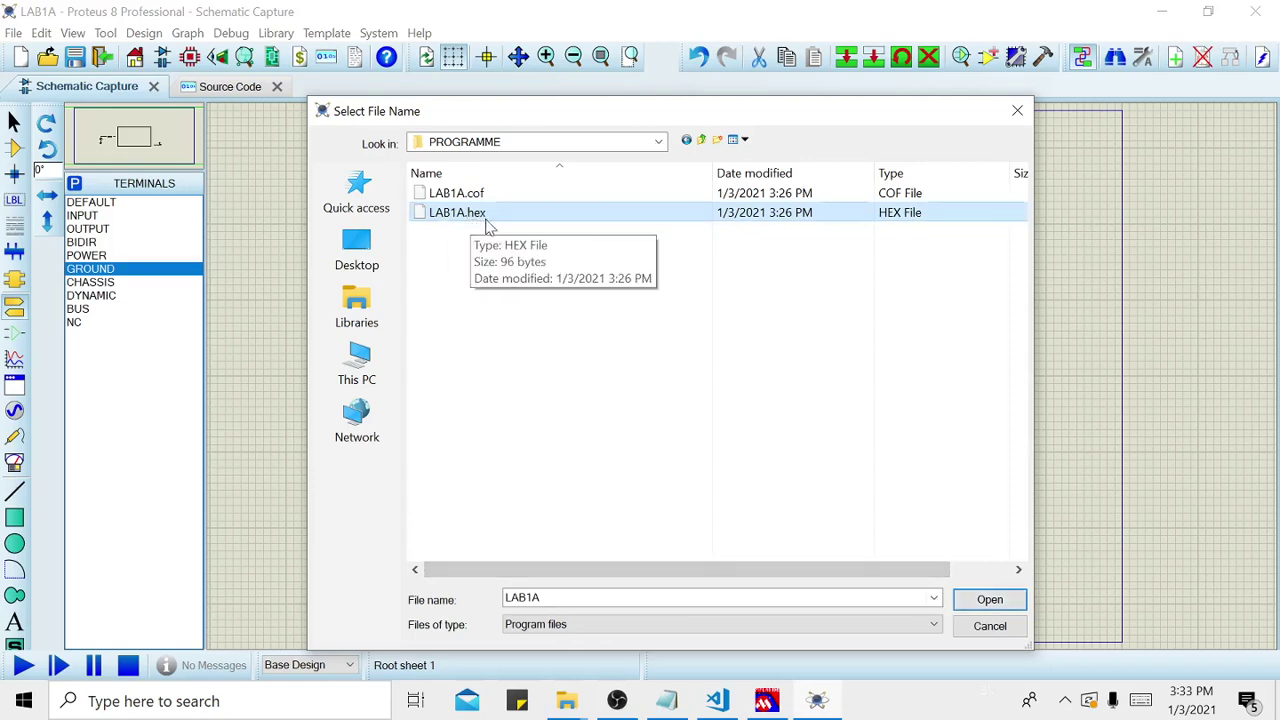
pyautogui.click(1010, 604)
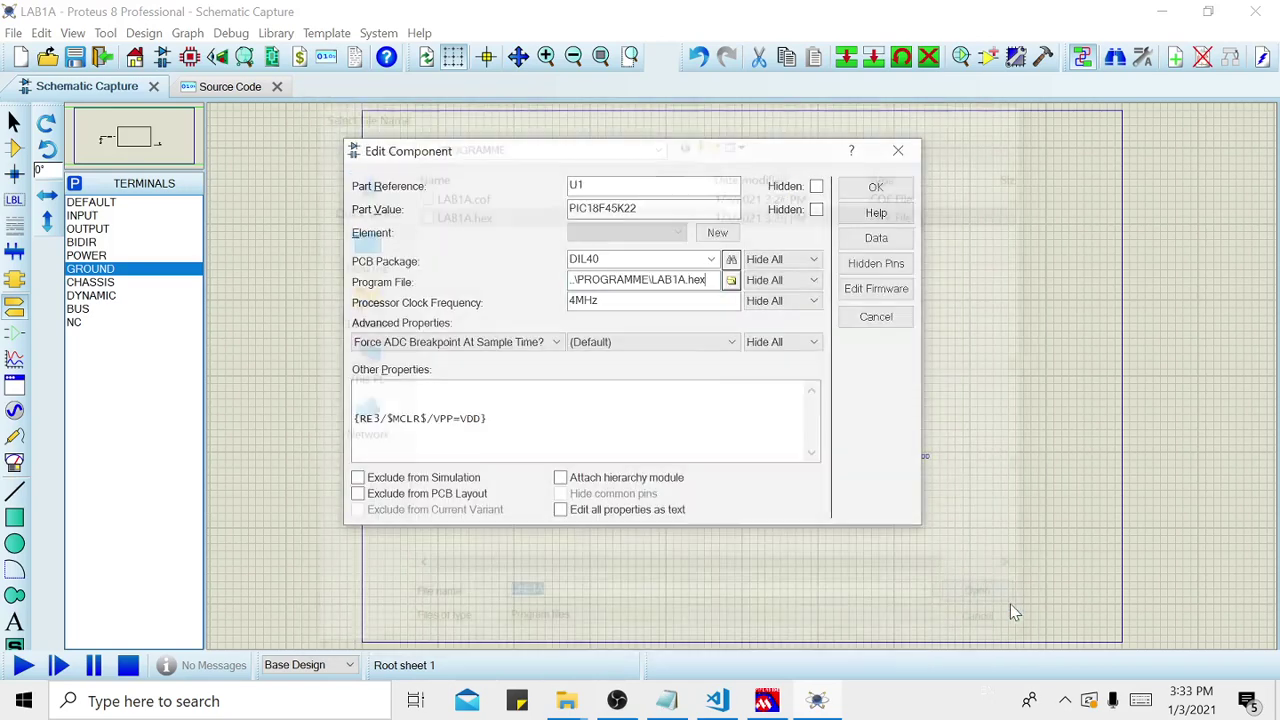
pyautogui.click(876, 190)
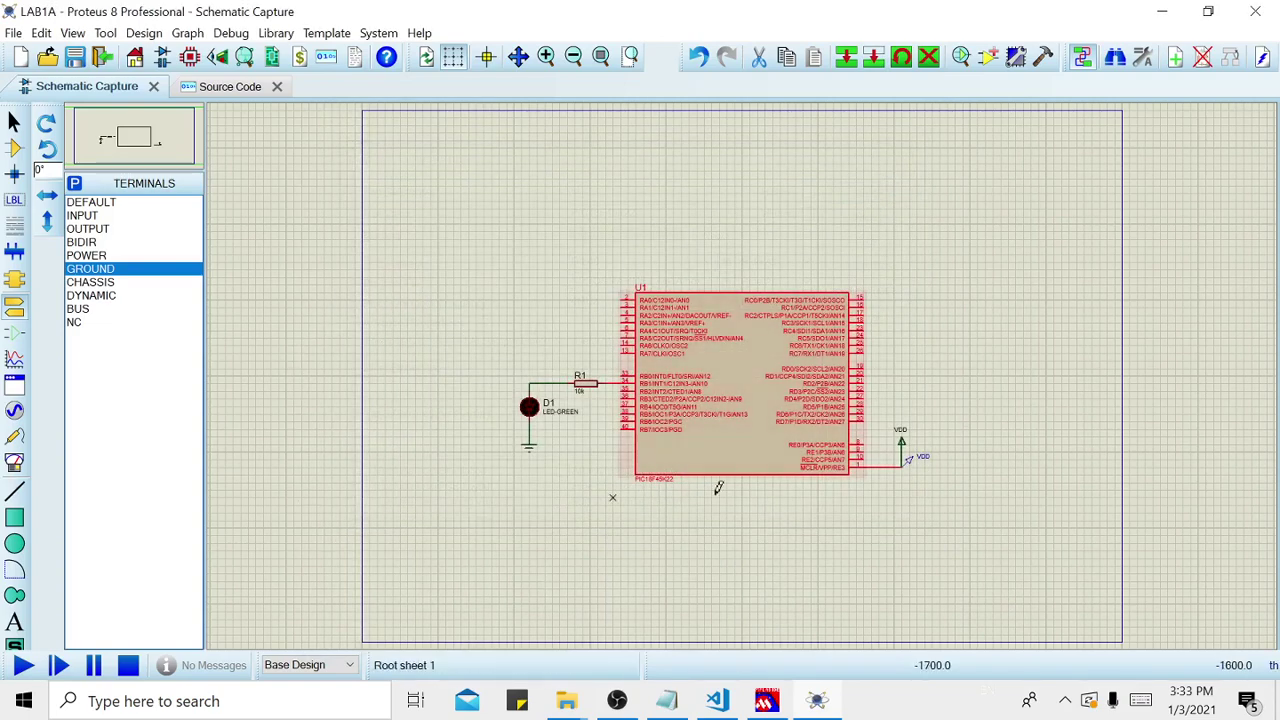
# - Clear the PIC18F45K22's program file and reassign LAB1A.hex from the desktop's LAB 1 > LAB 1 PART A > PROGRAMME folder
pyautogui.doubleClick(750, 421)
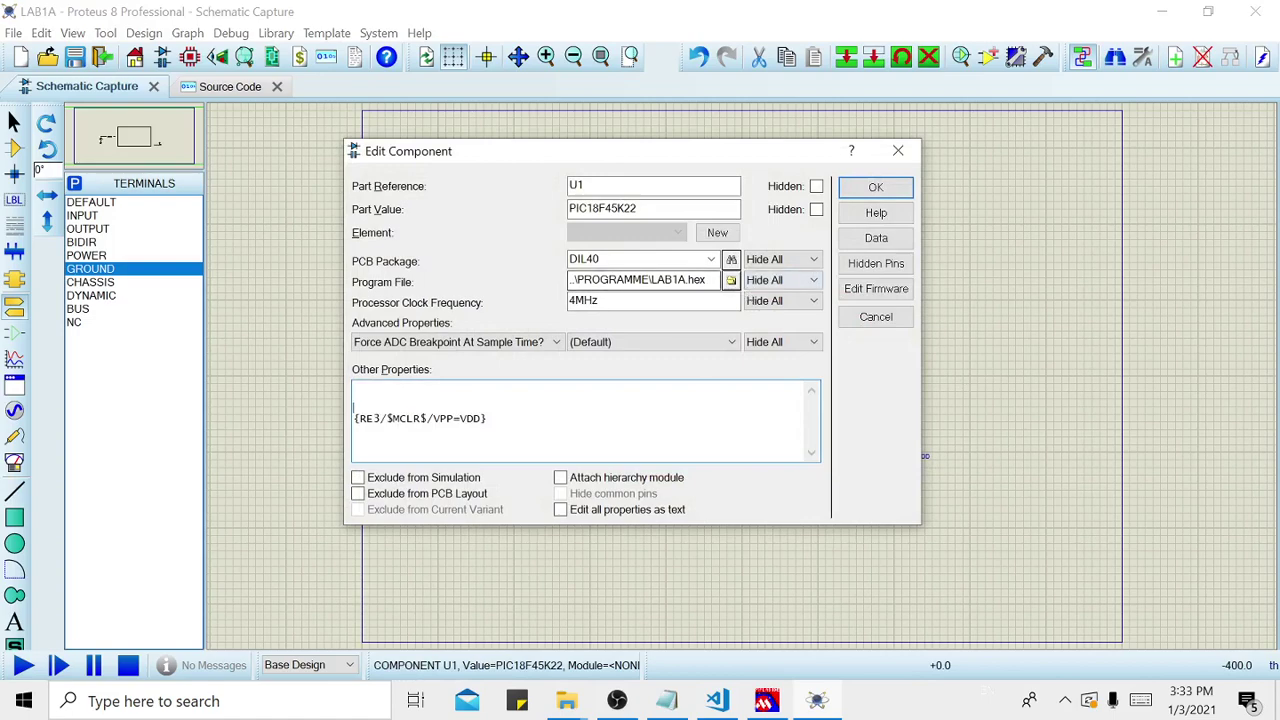
pyautogui.hotkey('alt', 'Tab')
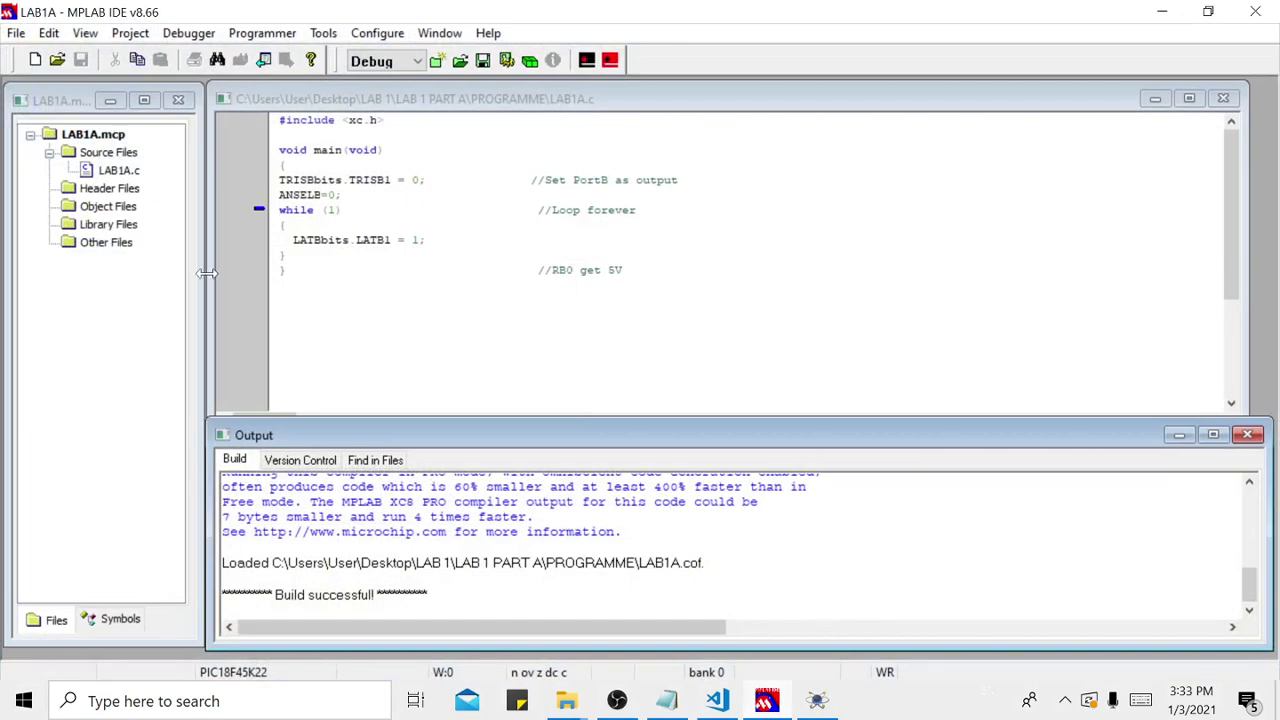
pyautogui.click(1162, 12)
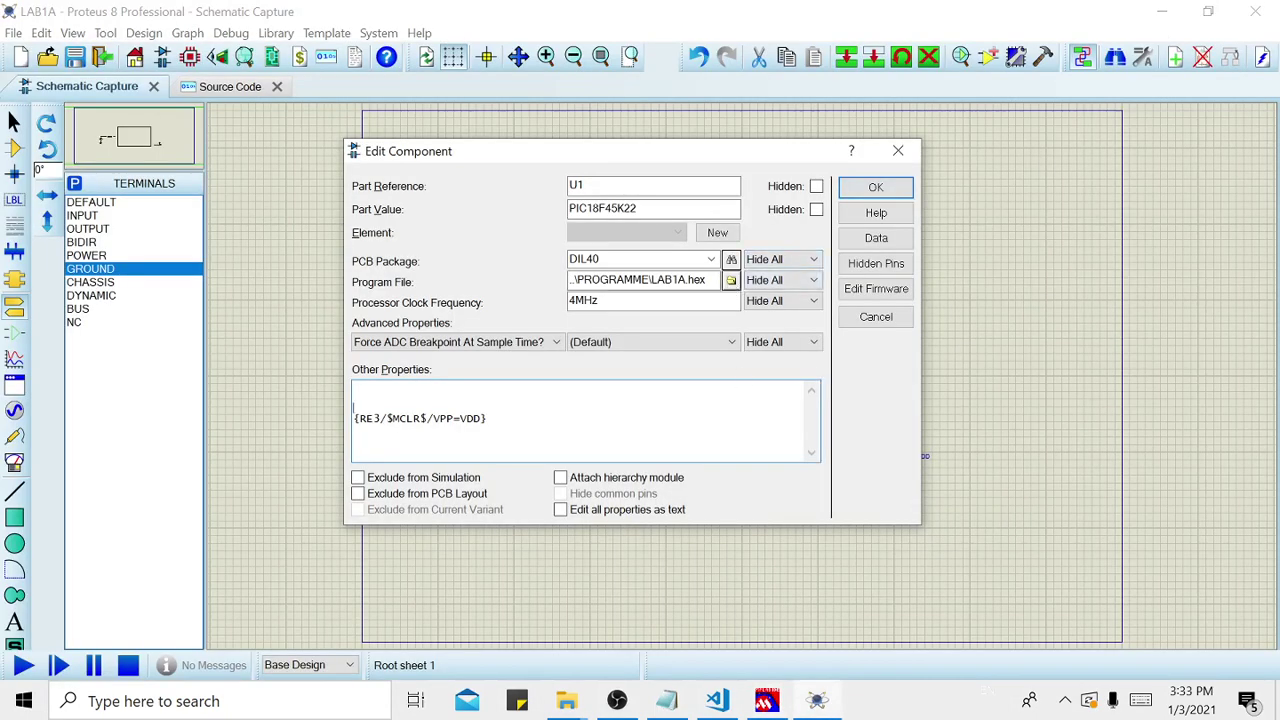
pyautogui.doubleClick(640, 280)
pyautogui.press('BackSpace')
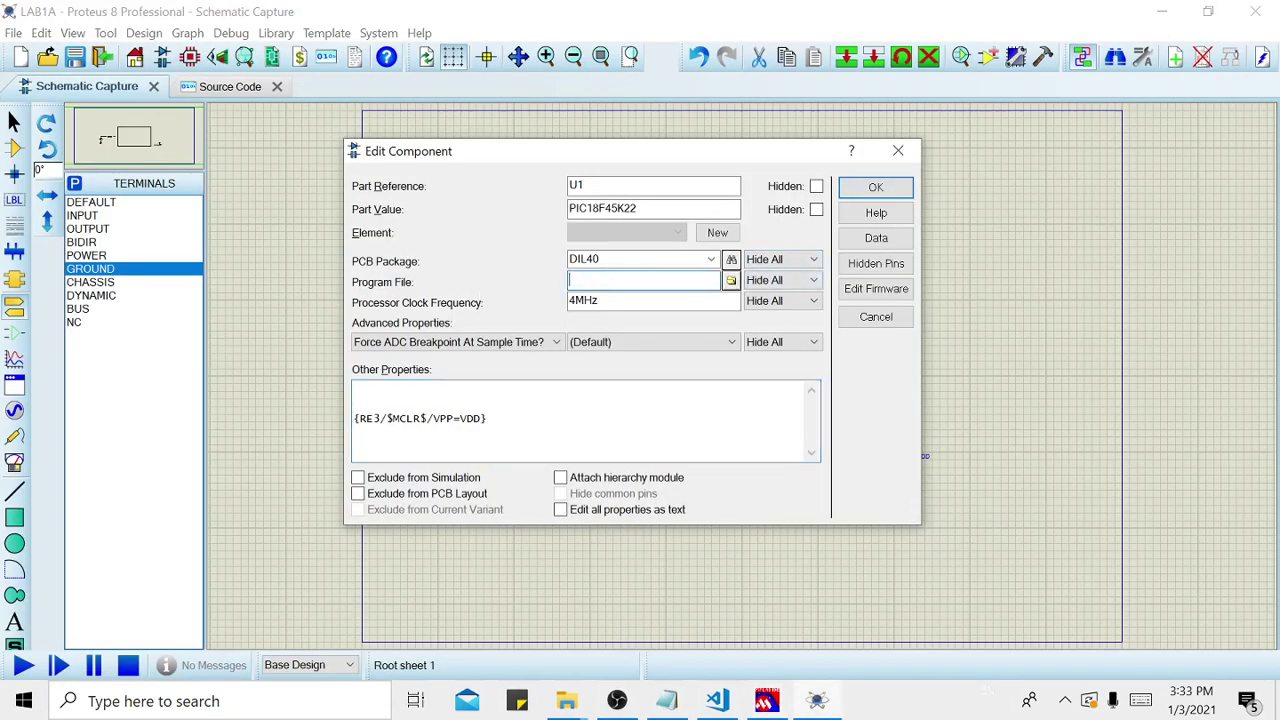
pyautogui.click(731, 281)
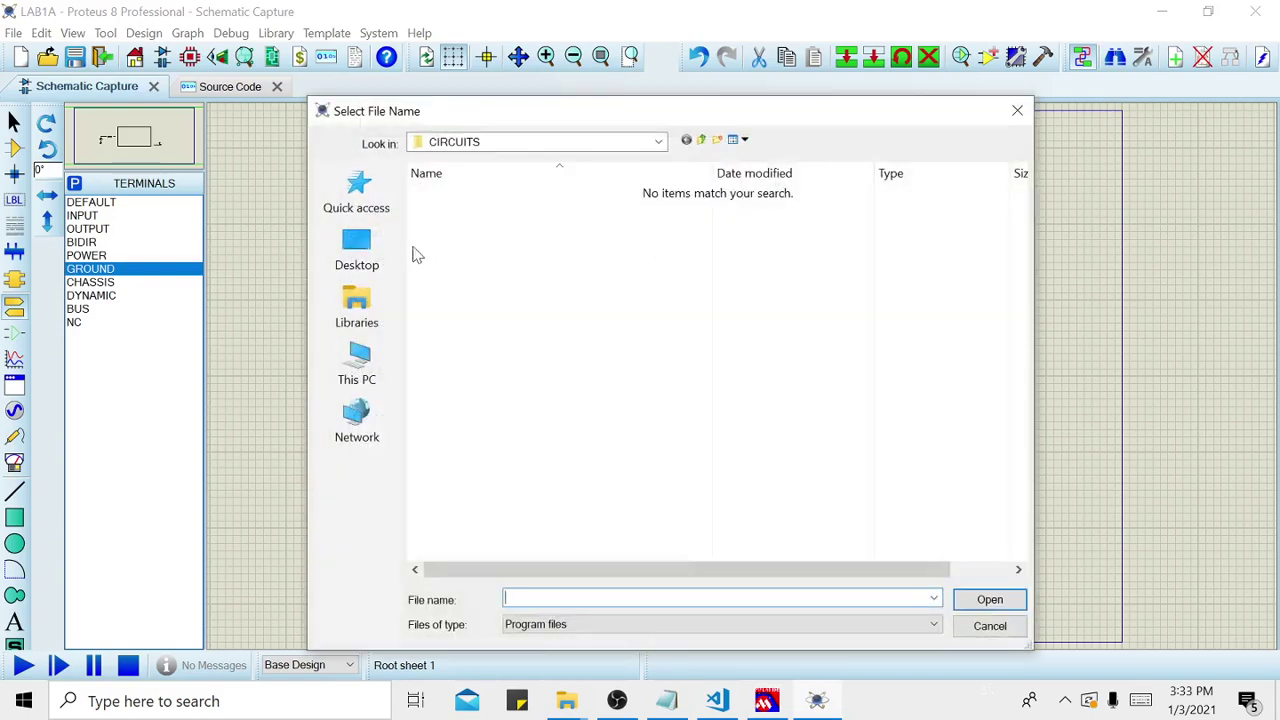
pyautogui.click(368, 254)
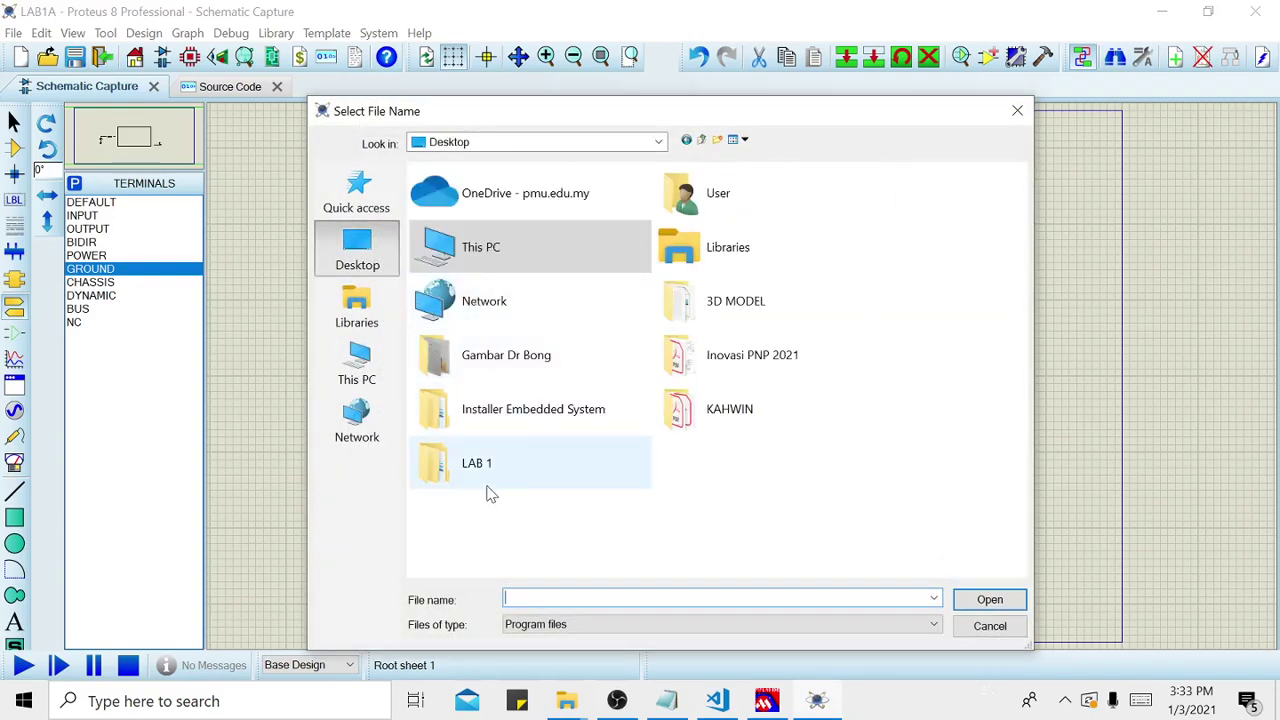
pyautogui.doubleClick(490, 476)
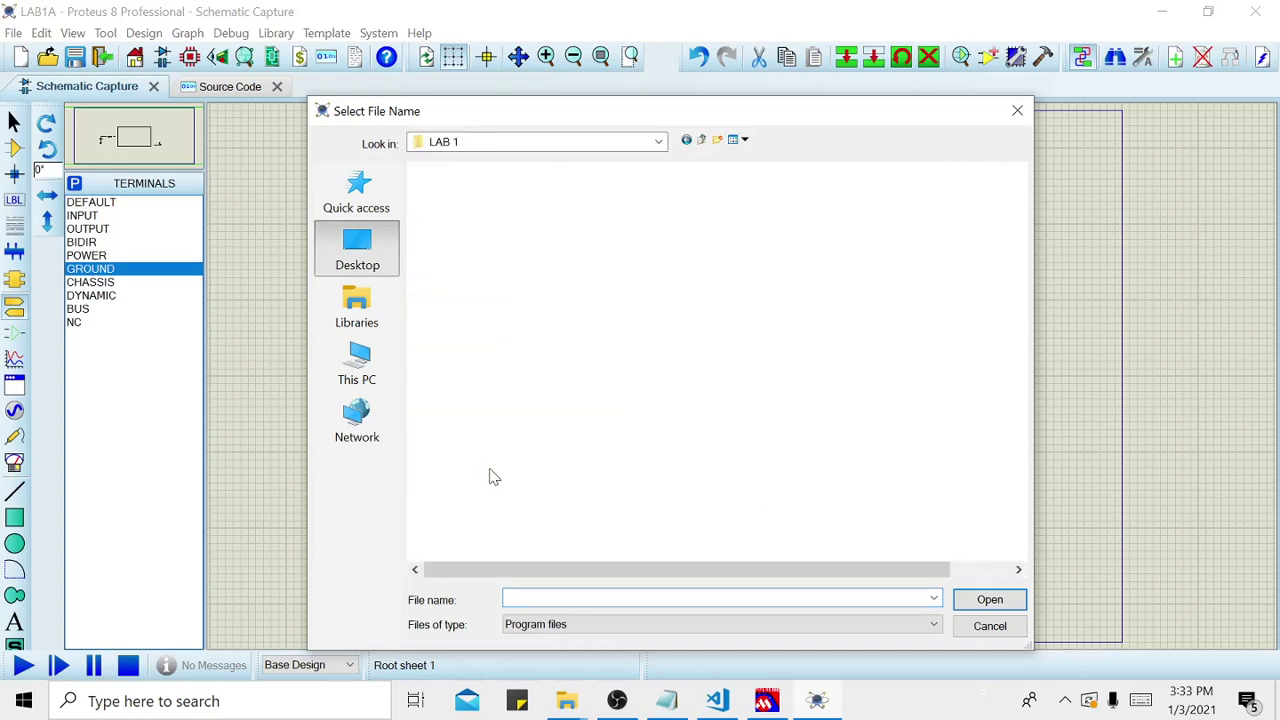
pyautogui.doubleClick(486, 196)
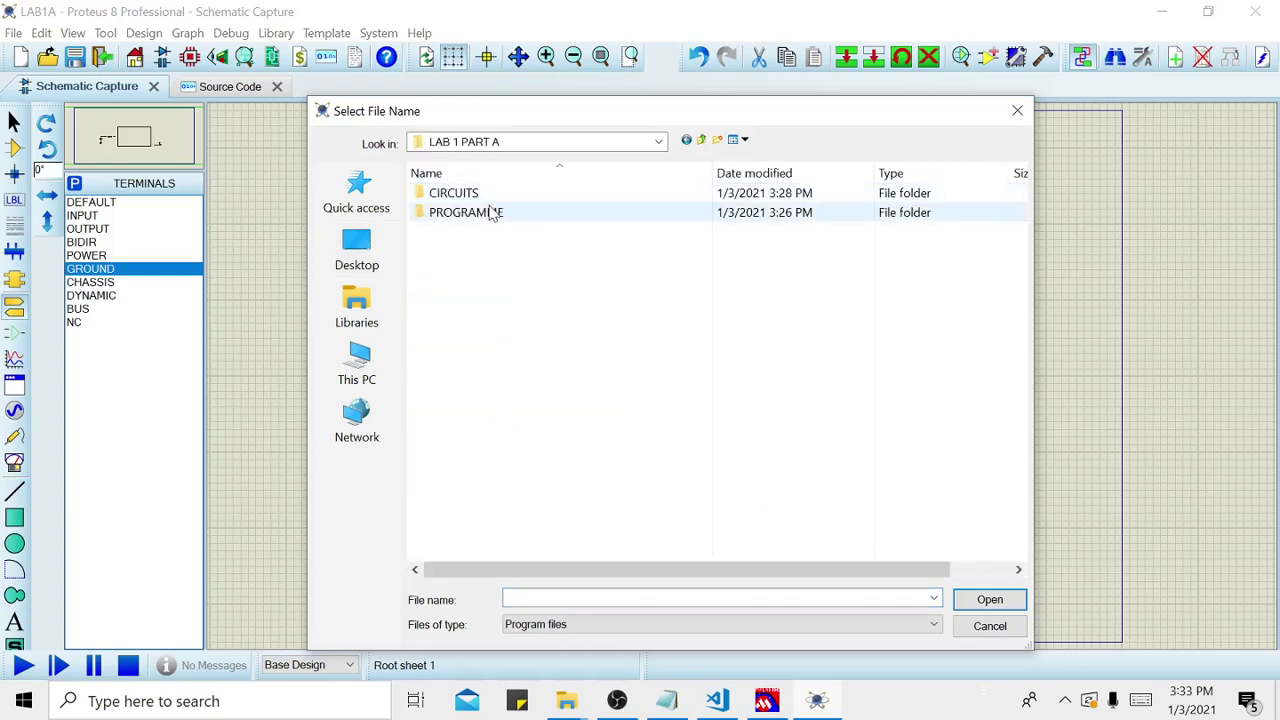
pyautogui.doubleClick(466, 213)
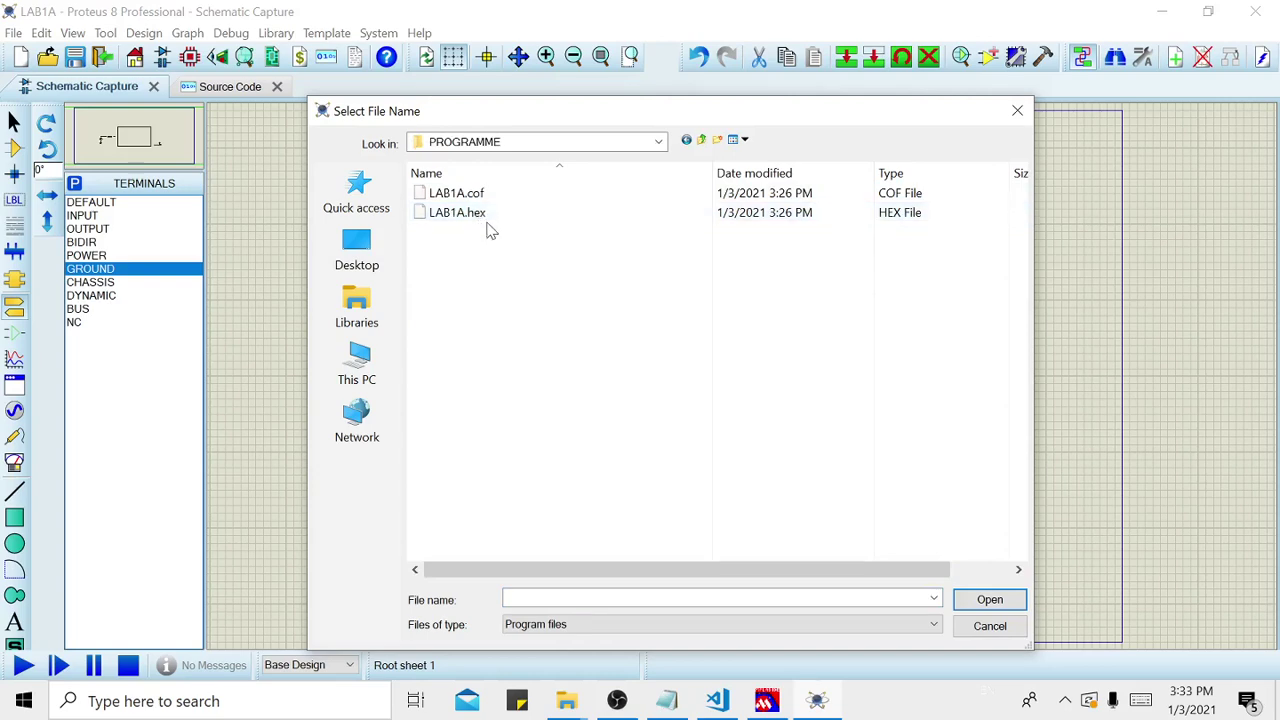
pyautogui.click(487, 222)
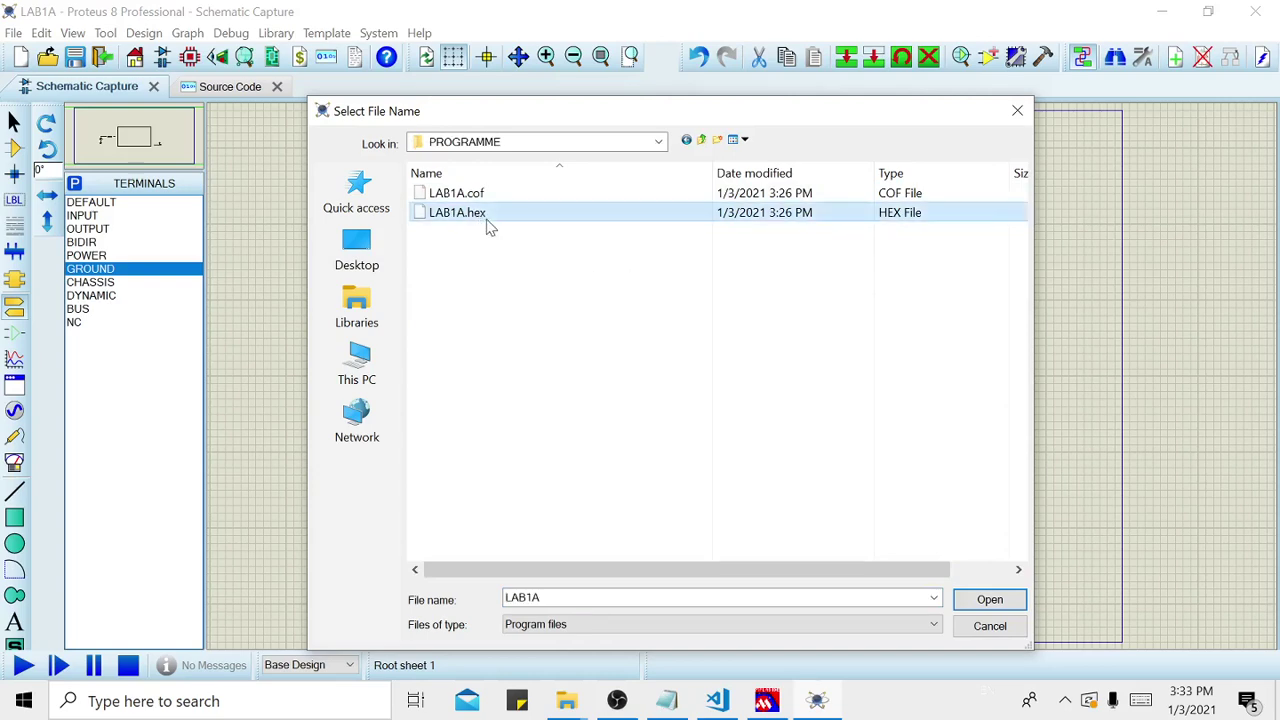
pyautogui.click(989, 600)
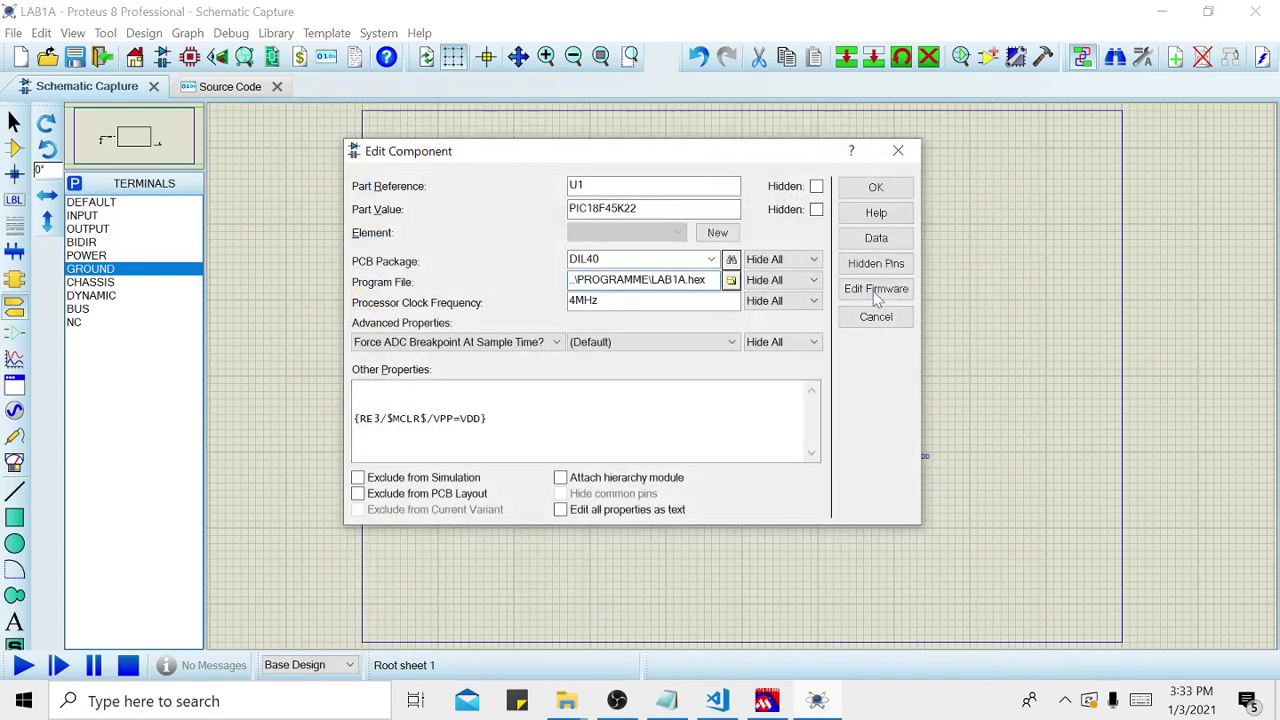
pyautogui.click(884, 188)
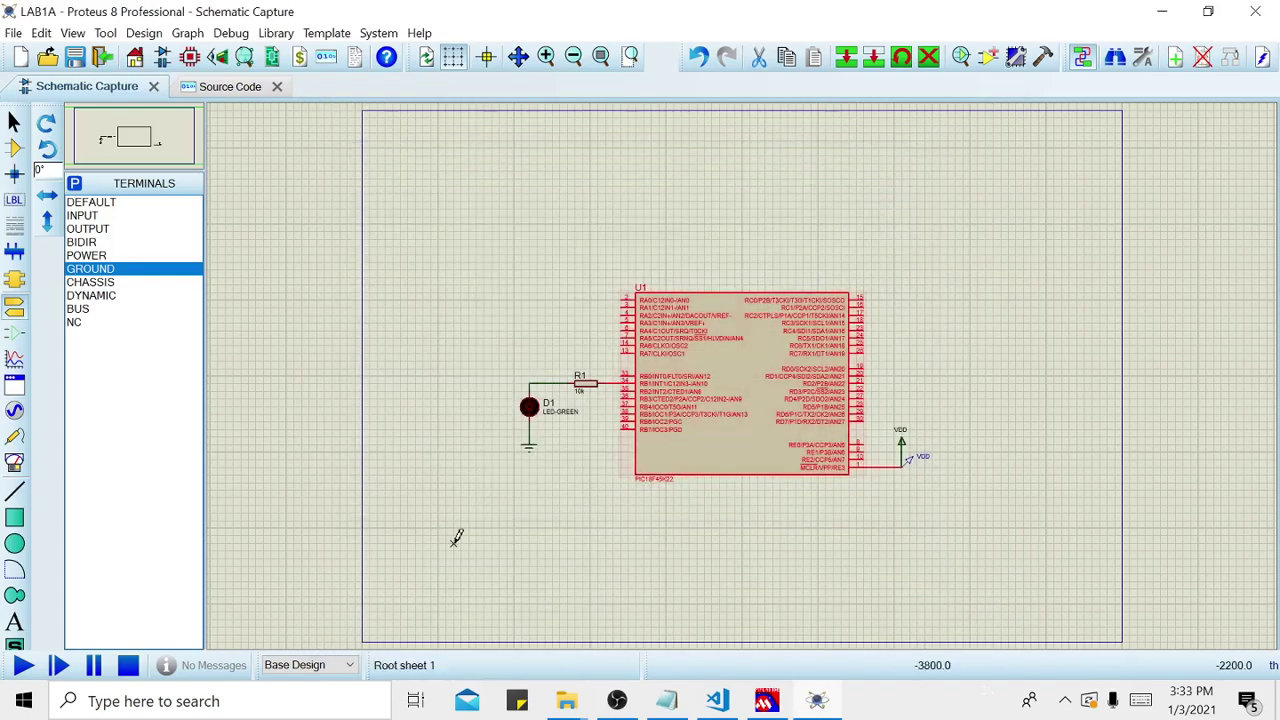
# - Try to simulate the circuit with a normal run and with VSM debugging, closing the Source Code view
pyautogui.click(22, 668)
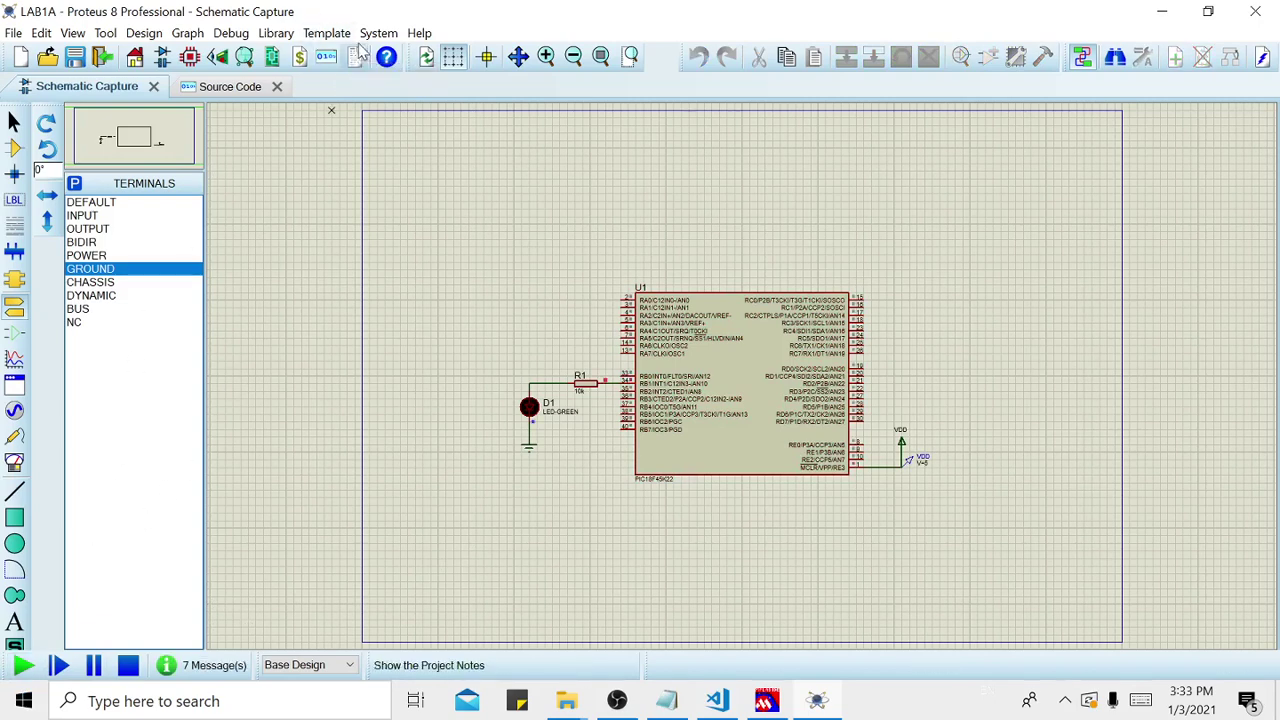
pyautogui.click(327, 33)
pyautogui.moveTo(240, 36)
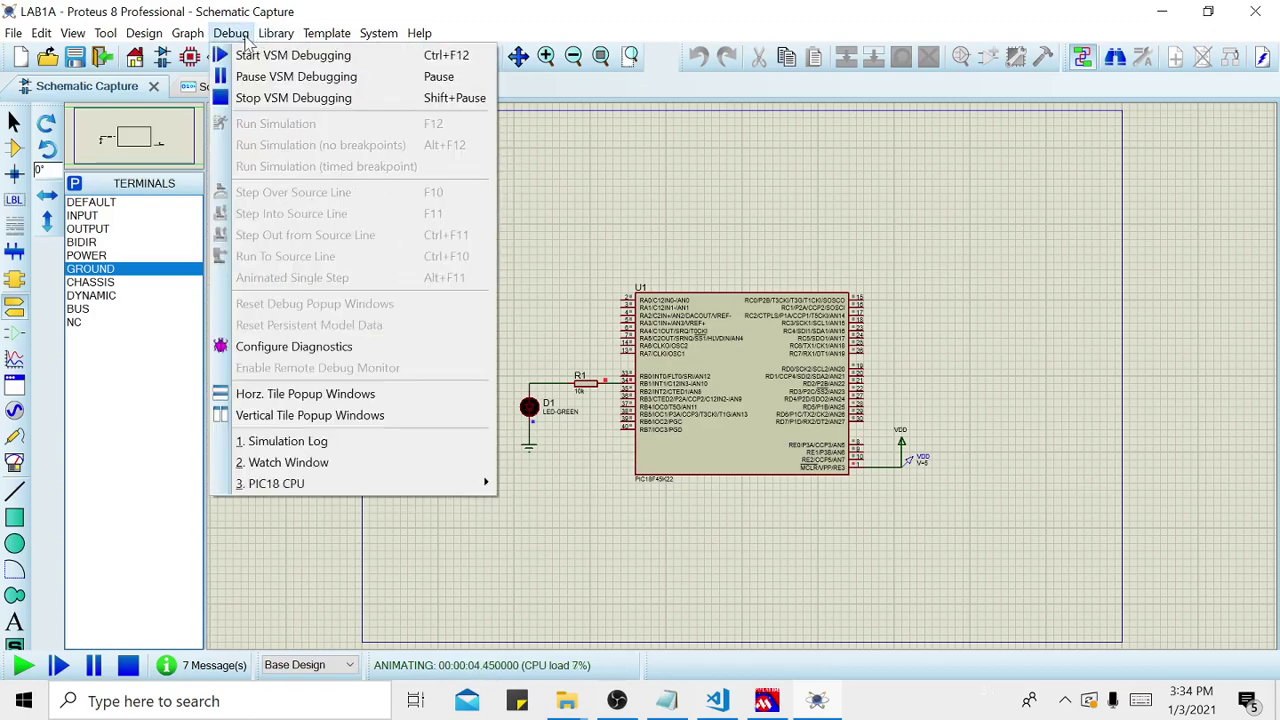
pyautogui.click(252, 58)
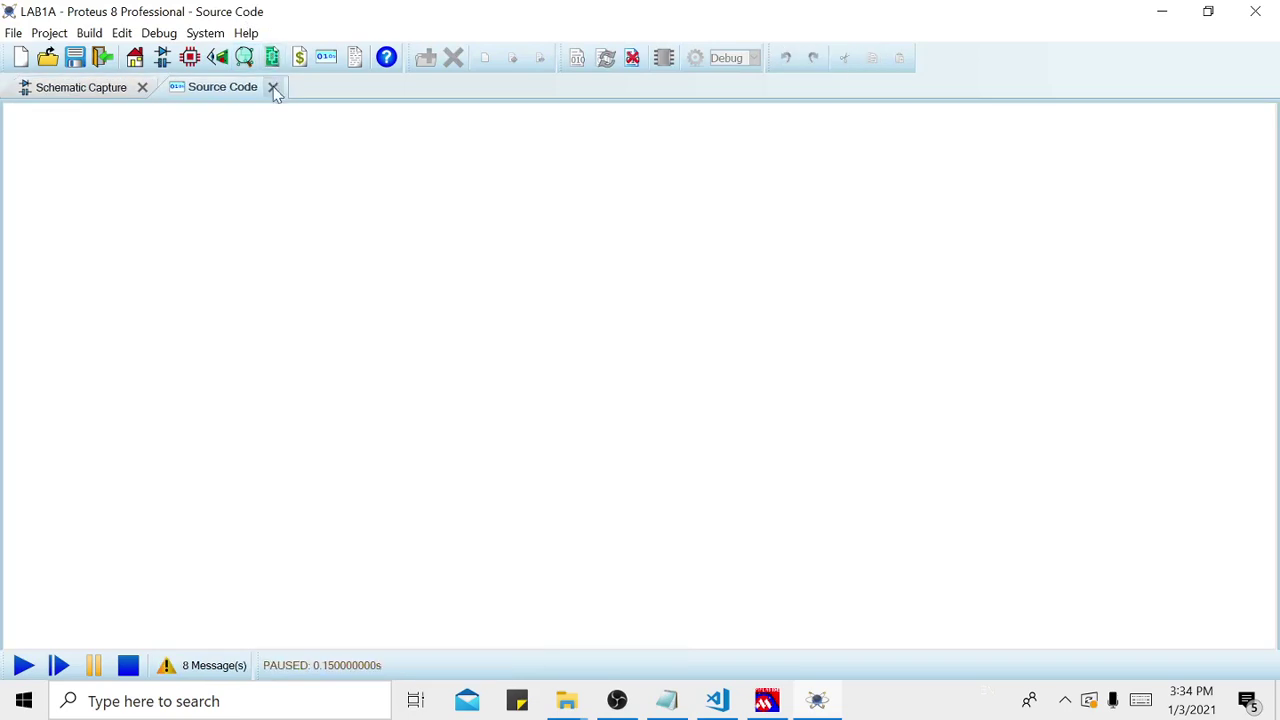
pyautogui.click(273, 87)
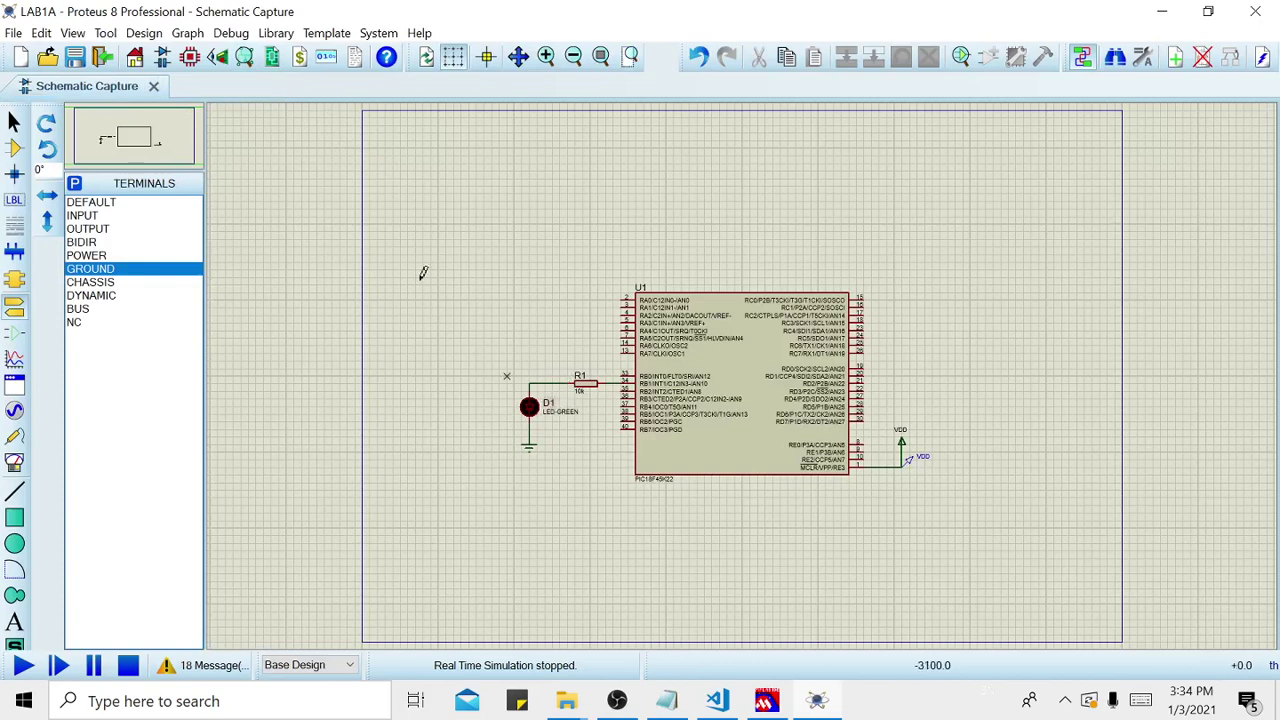
# - Run the simulation again and examine the error entry in the simulation log
pyautogui.click(24, 665)
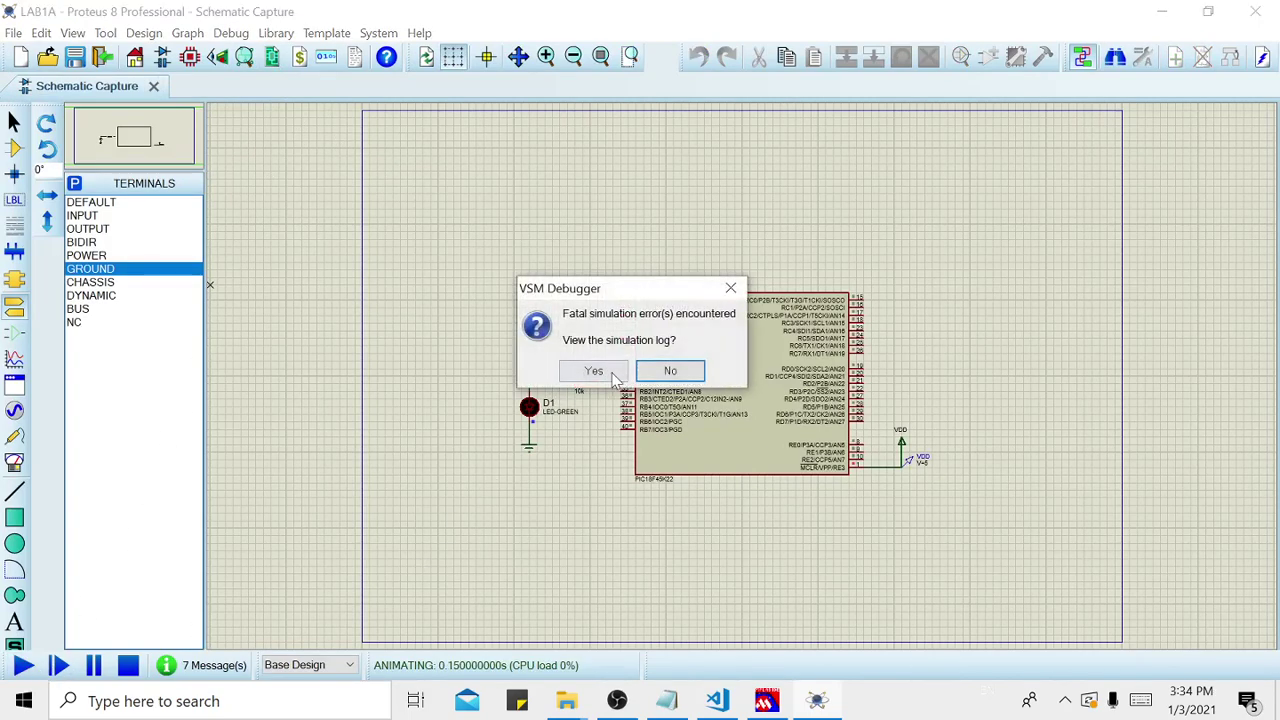
pyautogui.click(612, 374)
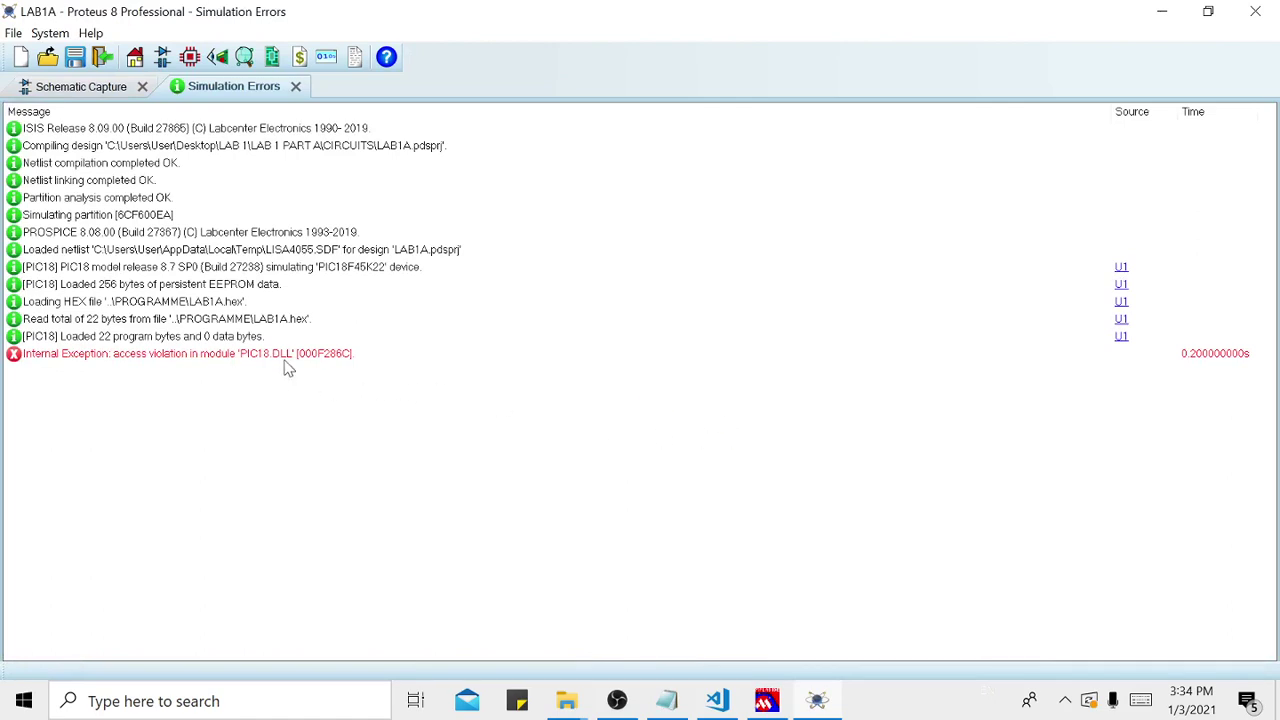
pyautogui.click(285, 360)
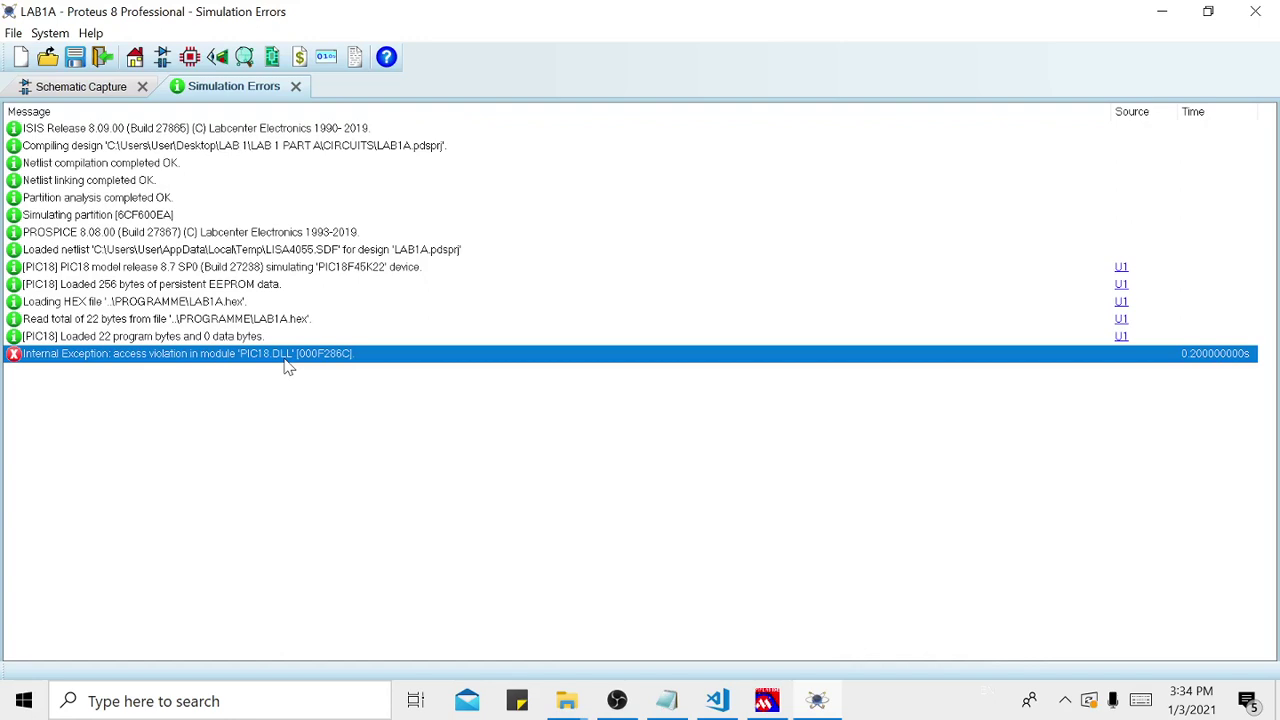
# - Close Proteus without saving the changes to the LAB1A project
pyautogui.click(1255, 11)
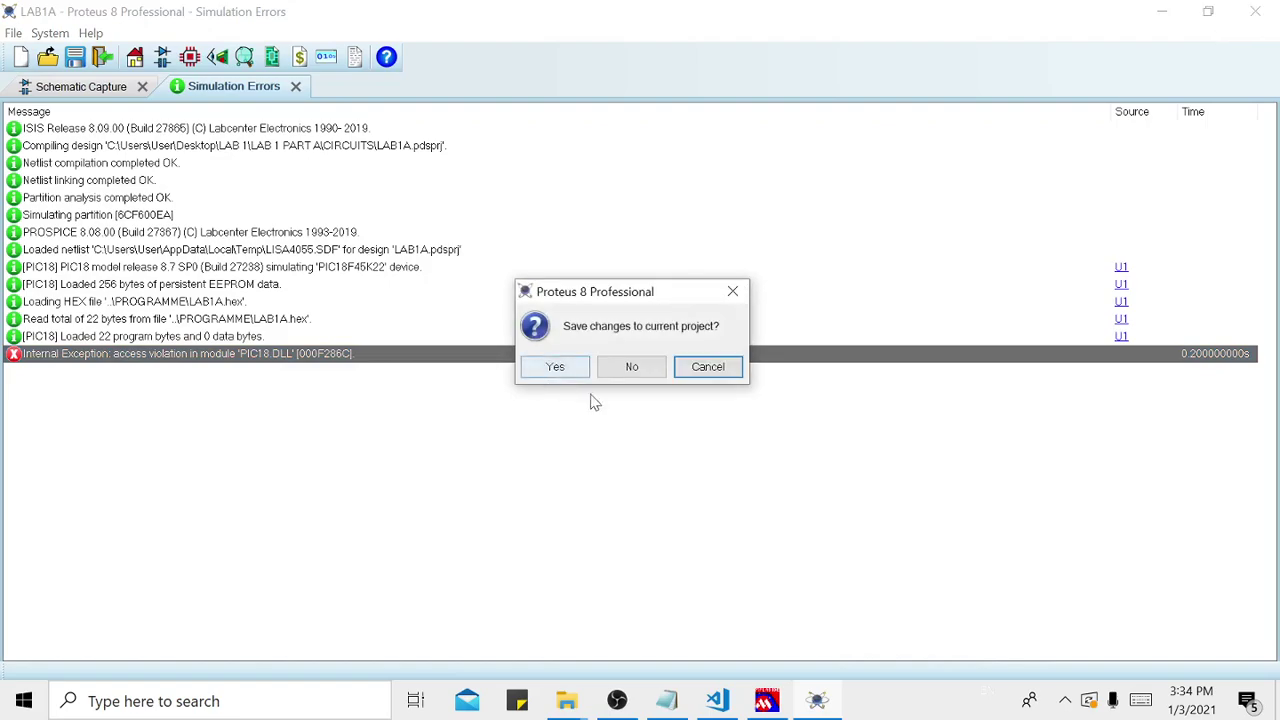
pyautogui.click(621, 370)
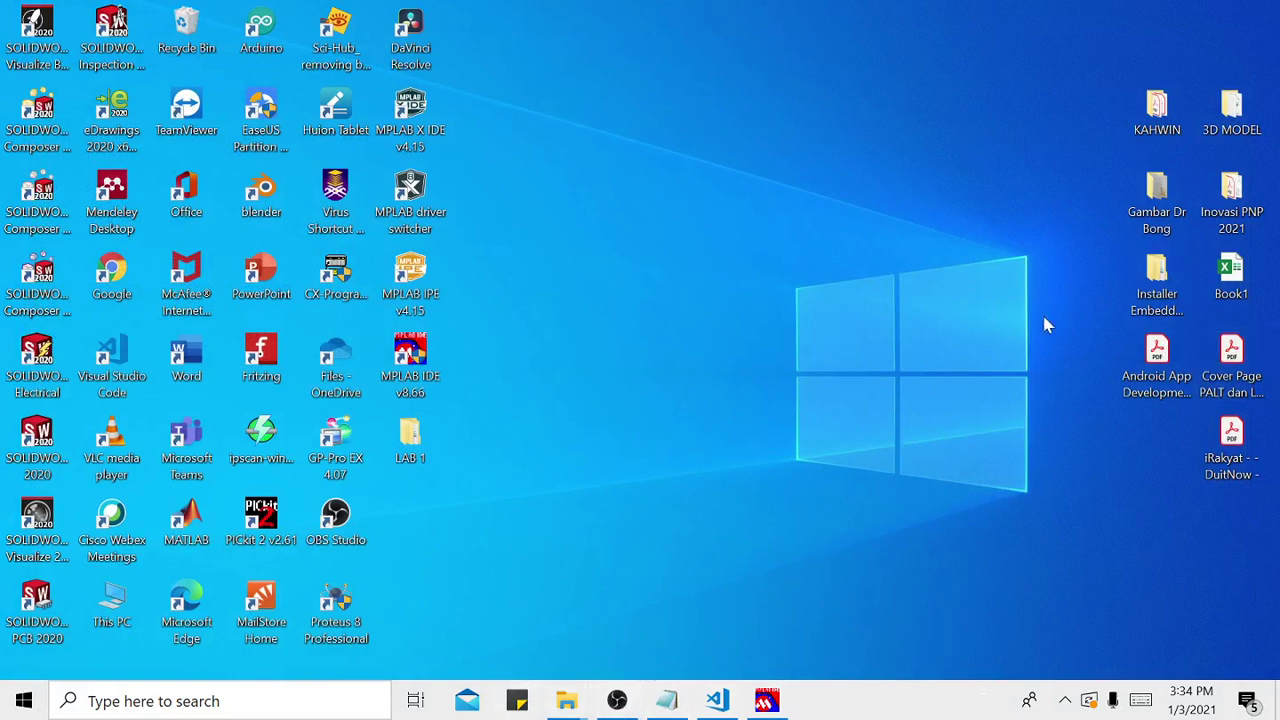
pyautogui.doubleClick(422, 457)
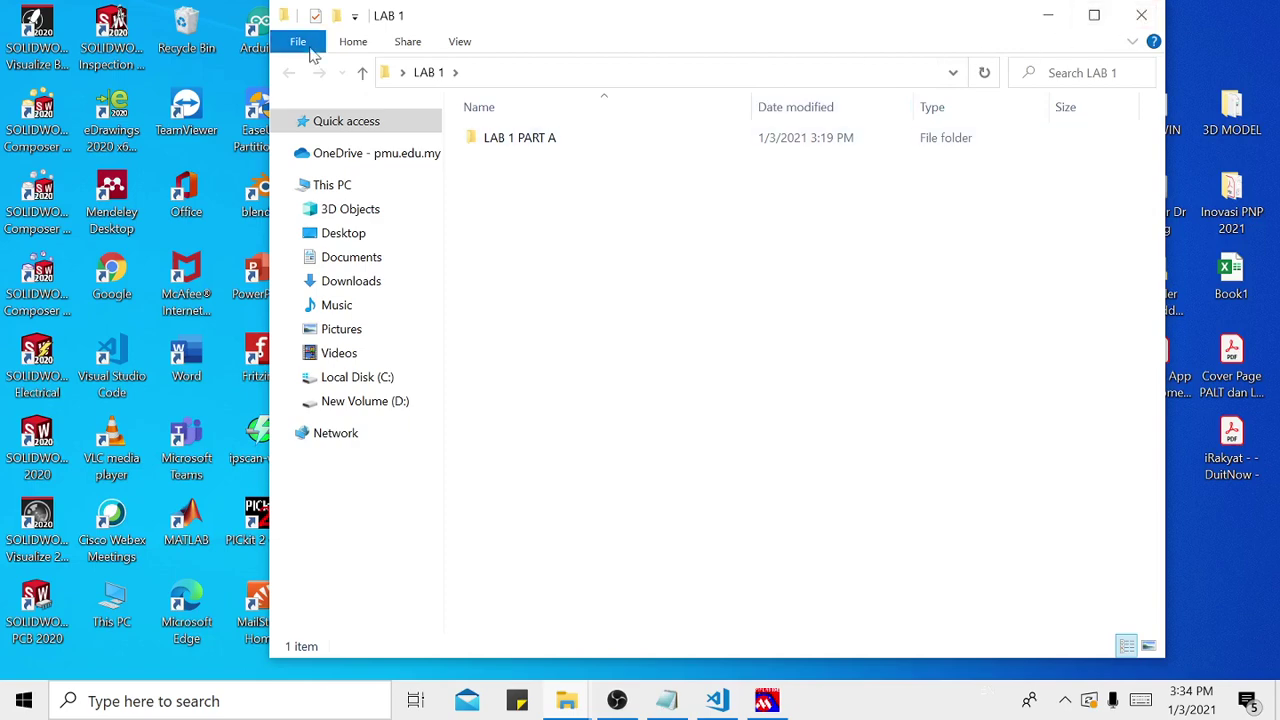
pyautogui.click(363, 74)
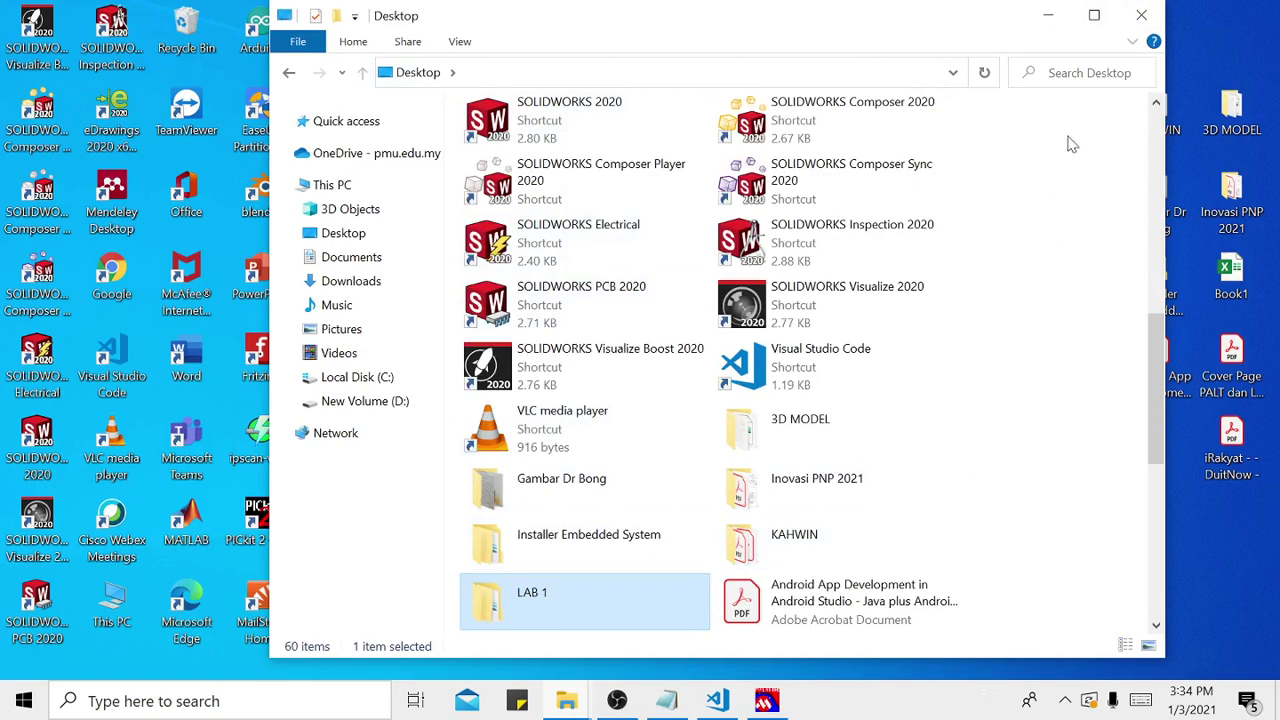
pyautogui.click(1066, 26)
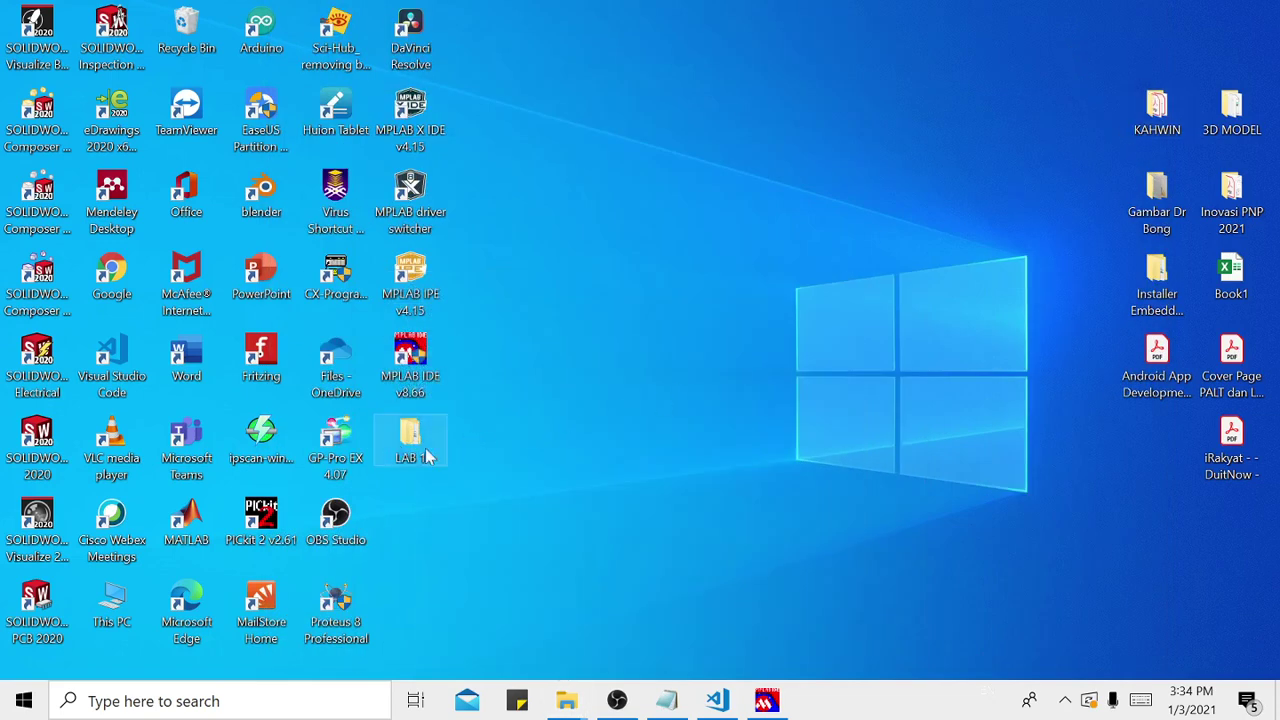
pyautogui.doubleClick(1228, 112)
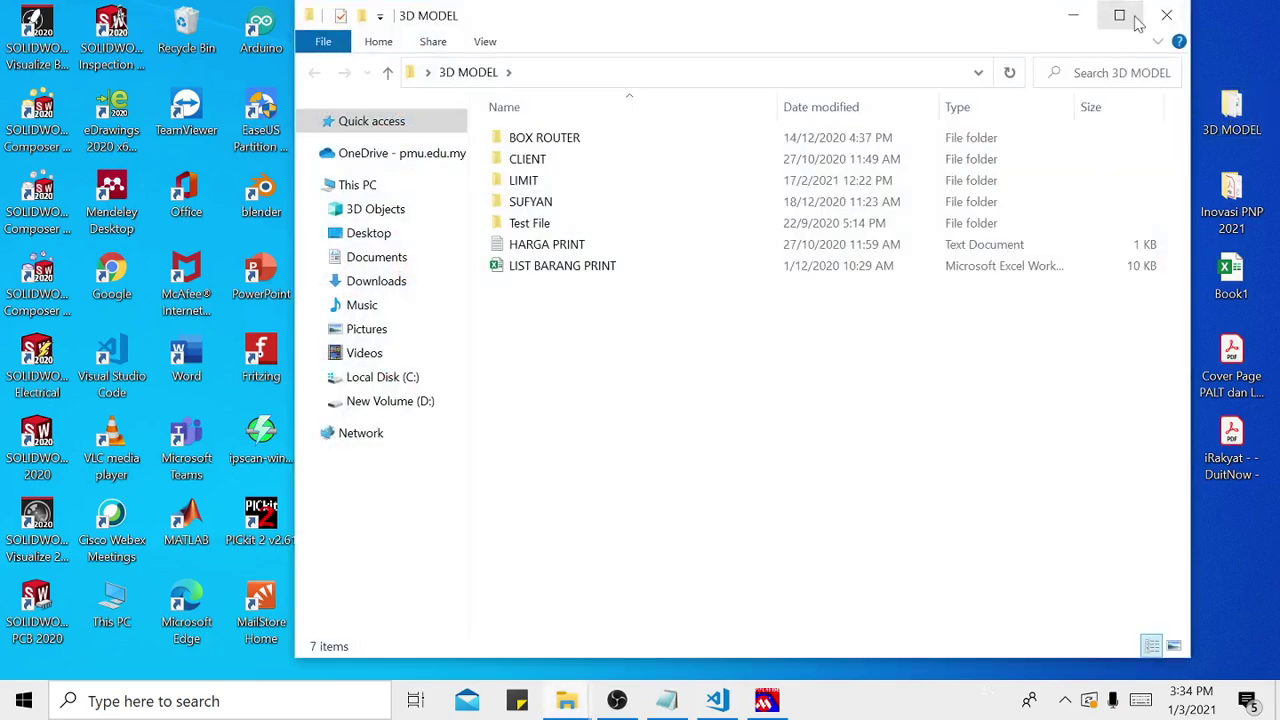
pyautogui.click(1140, 22)
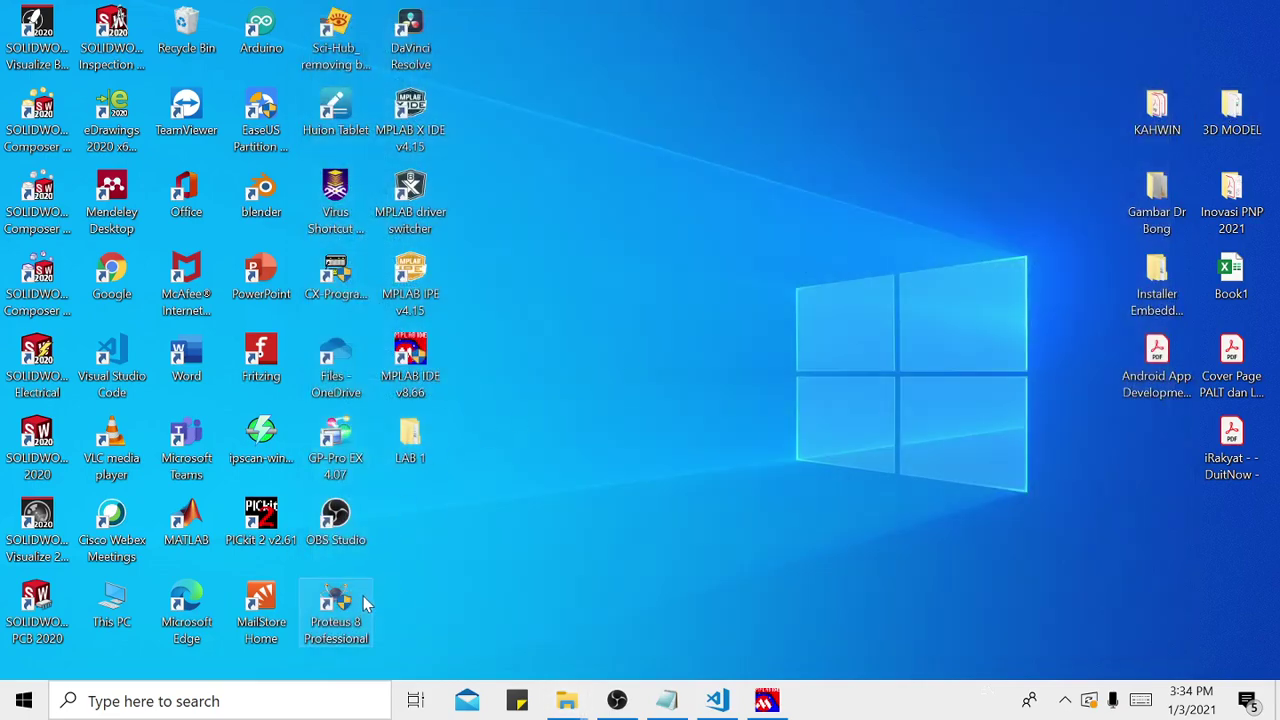
# - Reopen the LAB1A project from the desktop's LAB 1 > LAB 1 PART A > CIRCUITS folder and agree to upload the problem reports
pyautogui.doubleClick(424, 443)
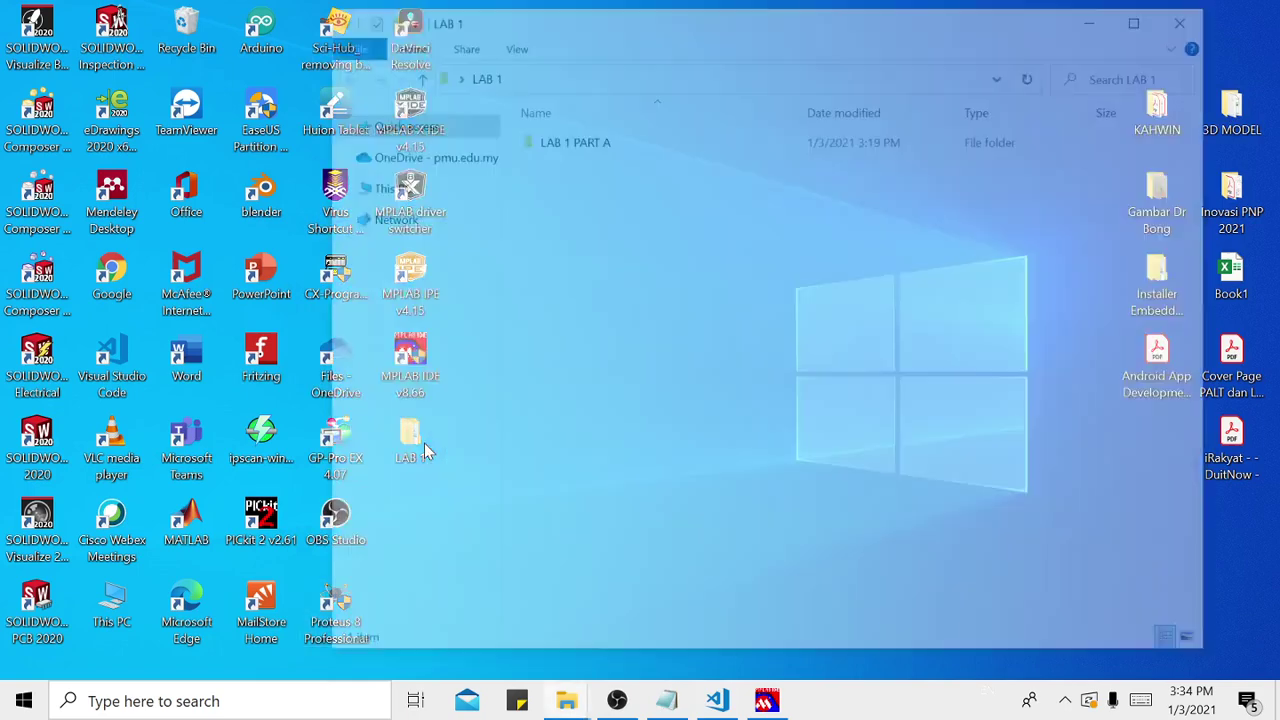
pyautogui.doubleClick(634, 137)
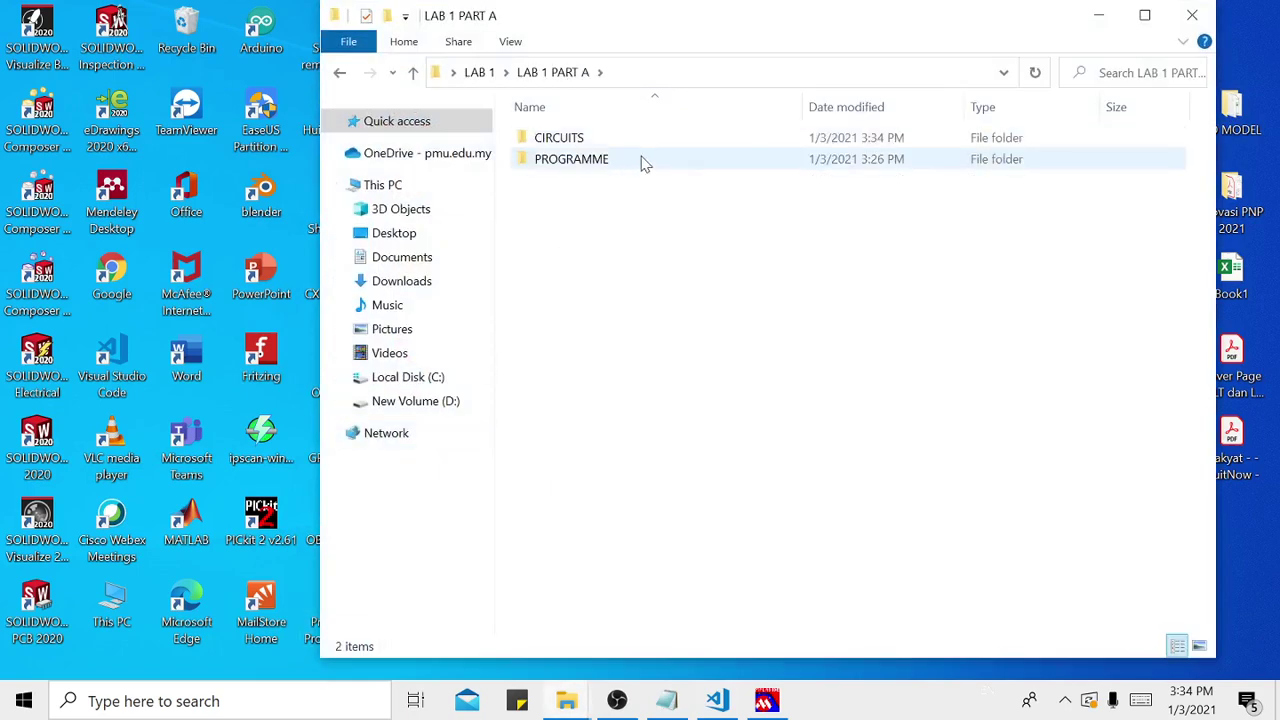
pyautogui.click(643, 145)
pyautogui.doubleClick(645, 146)
pyautogui.click(646, 143)
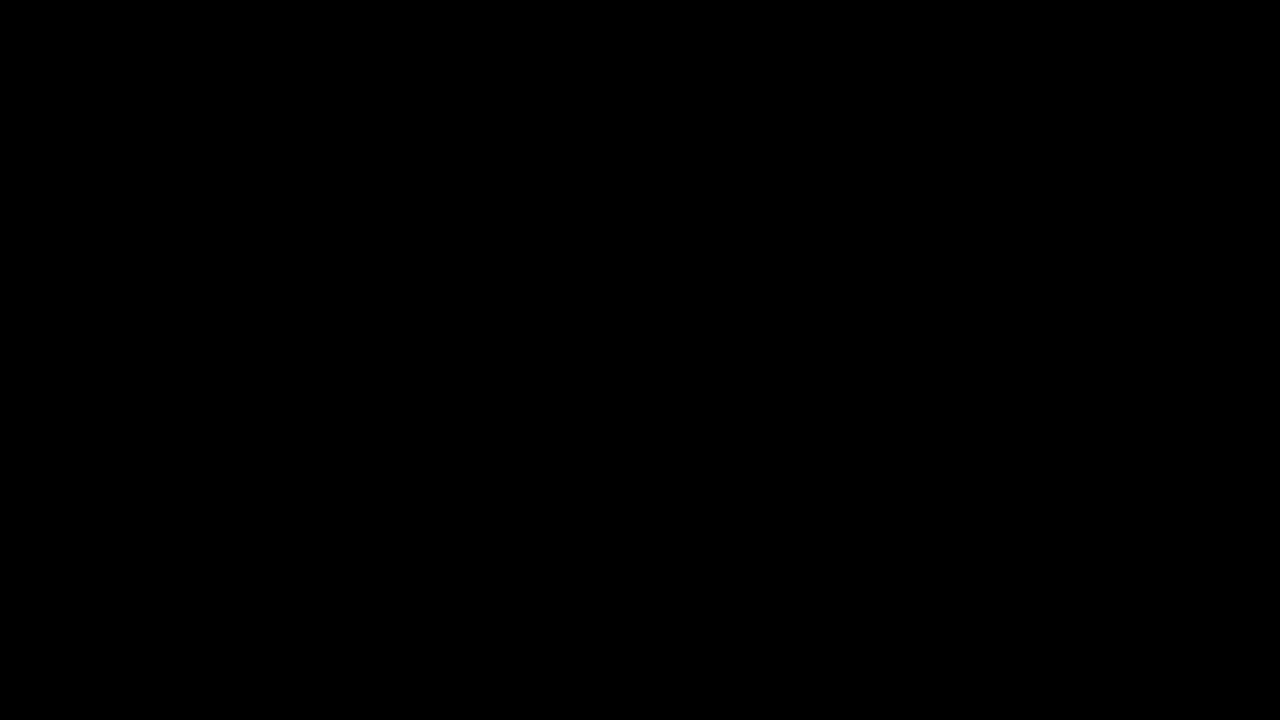
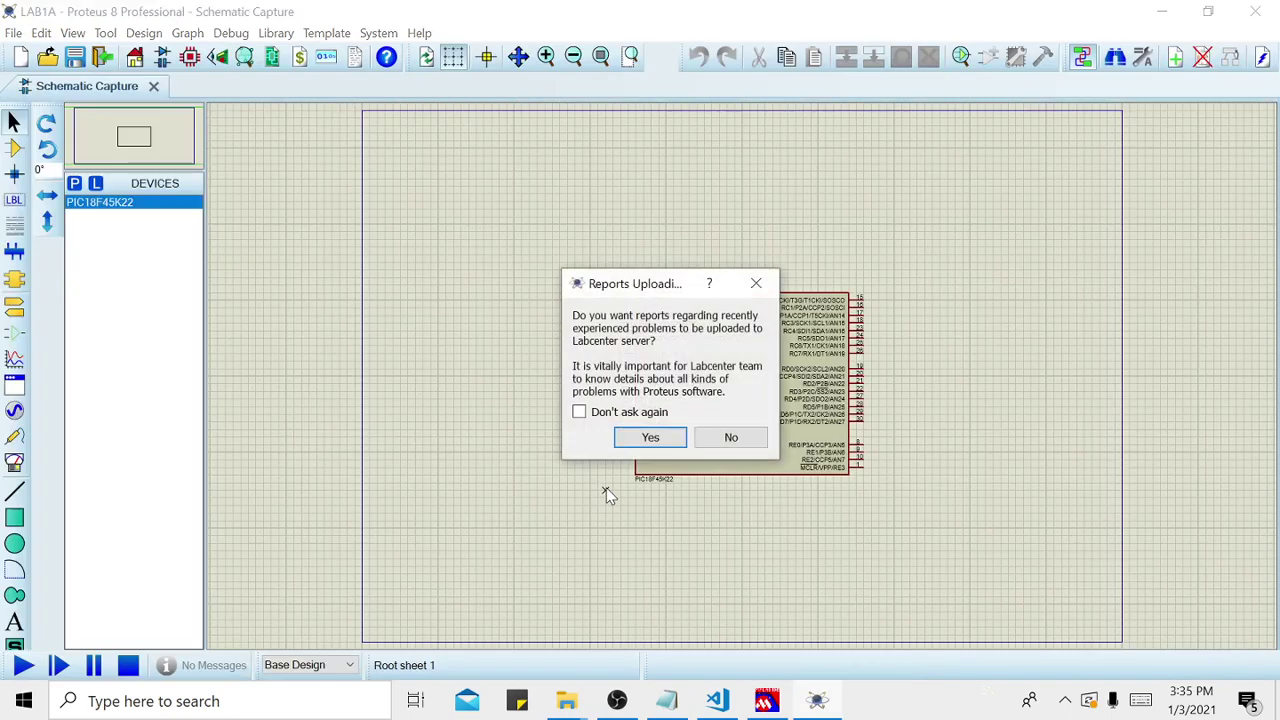
pyautogui.click(650, 437)
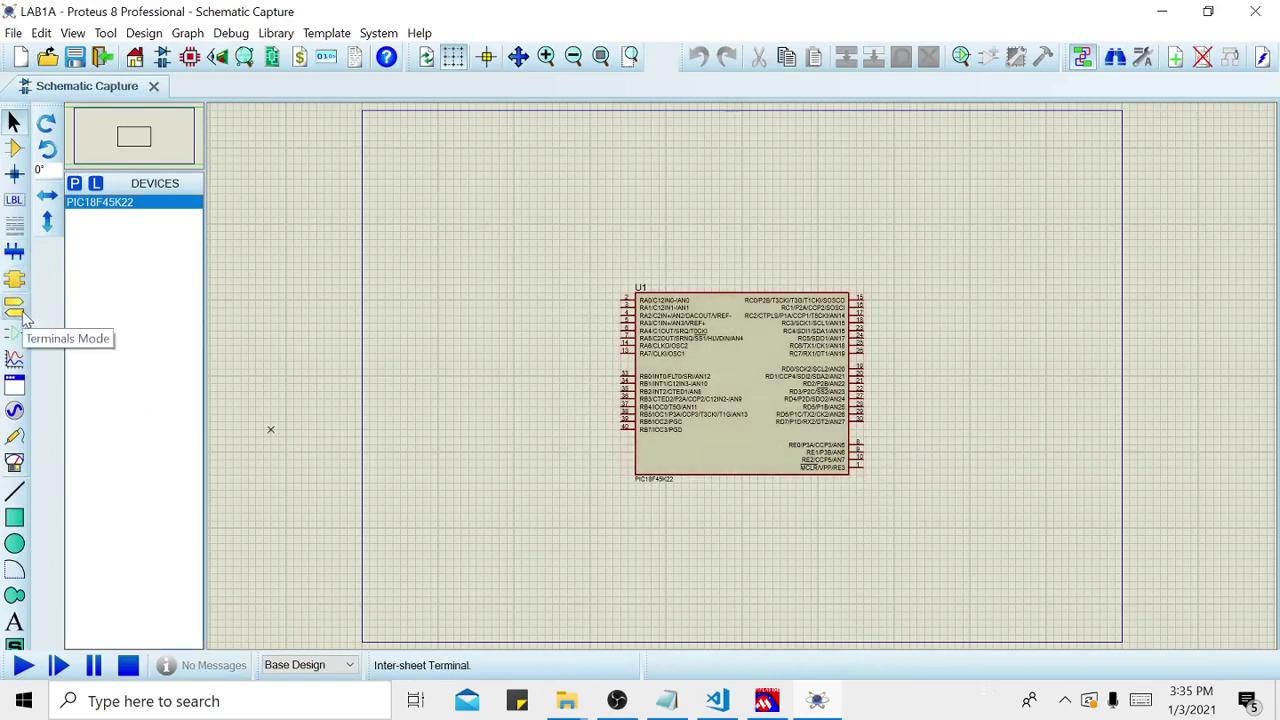
# - Minimize the schematic windows and open the TEACHING COURSE > EMBEDDED SYSTEM 2020_2021 JUN folder on drive D
pyautogui.click(1162, 12)
pyautogui.click(1114, 20)
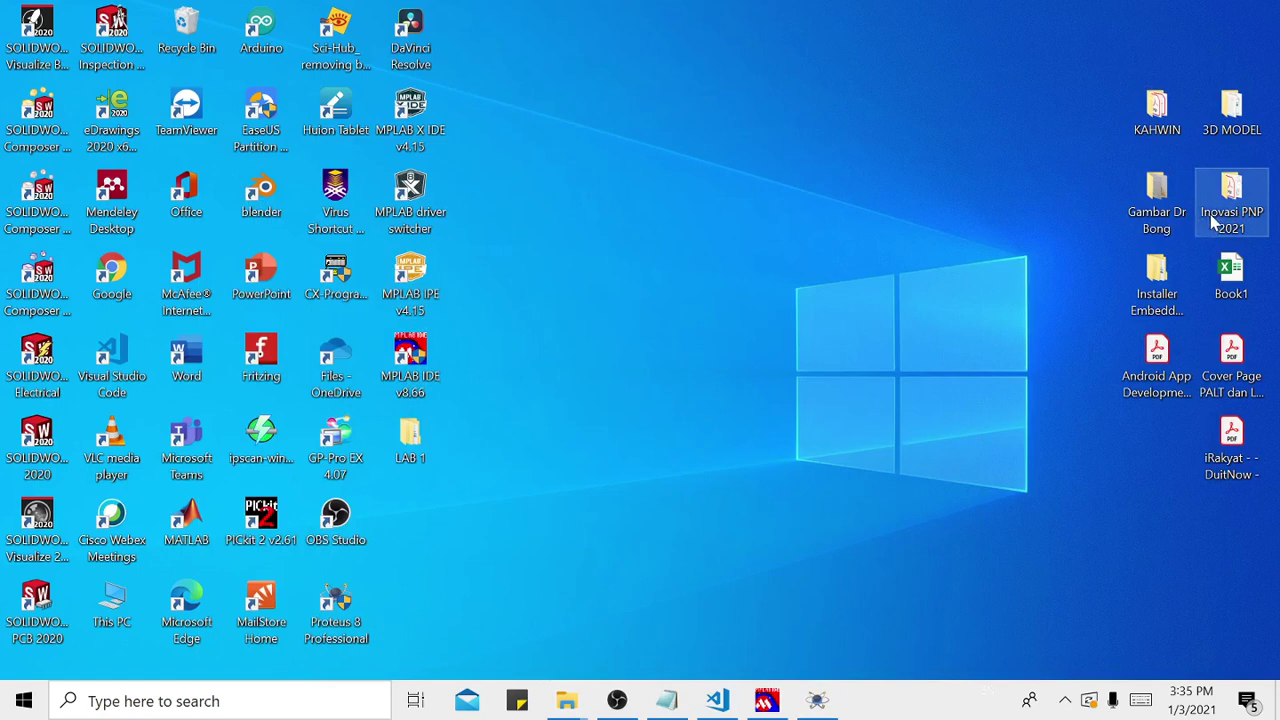
pyautogui.click(125, 620)
pyautogui.press('Escape')
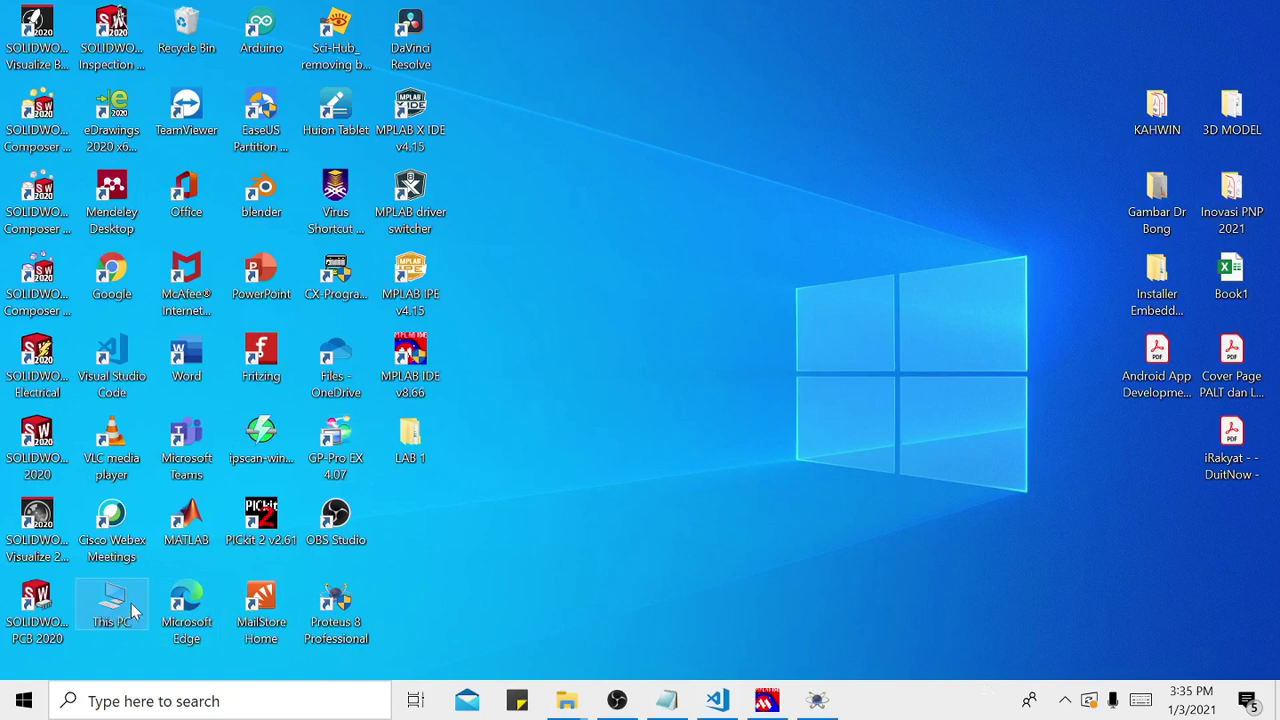
pyautogui.press('Return')
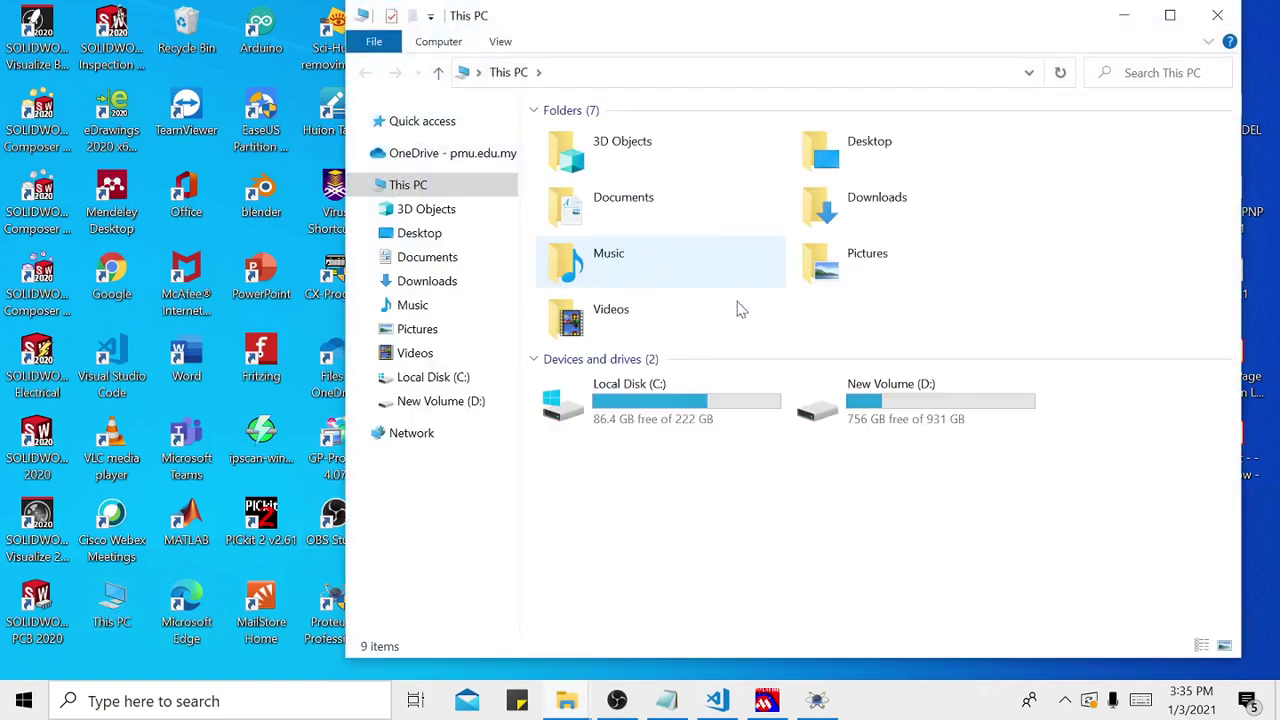
pyautogui.doubleClick(885, 400)
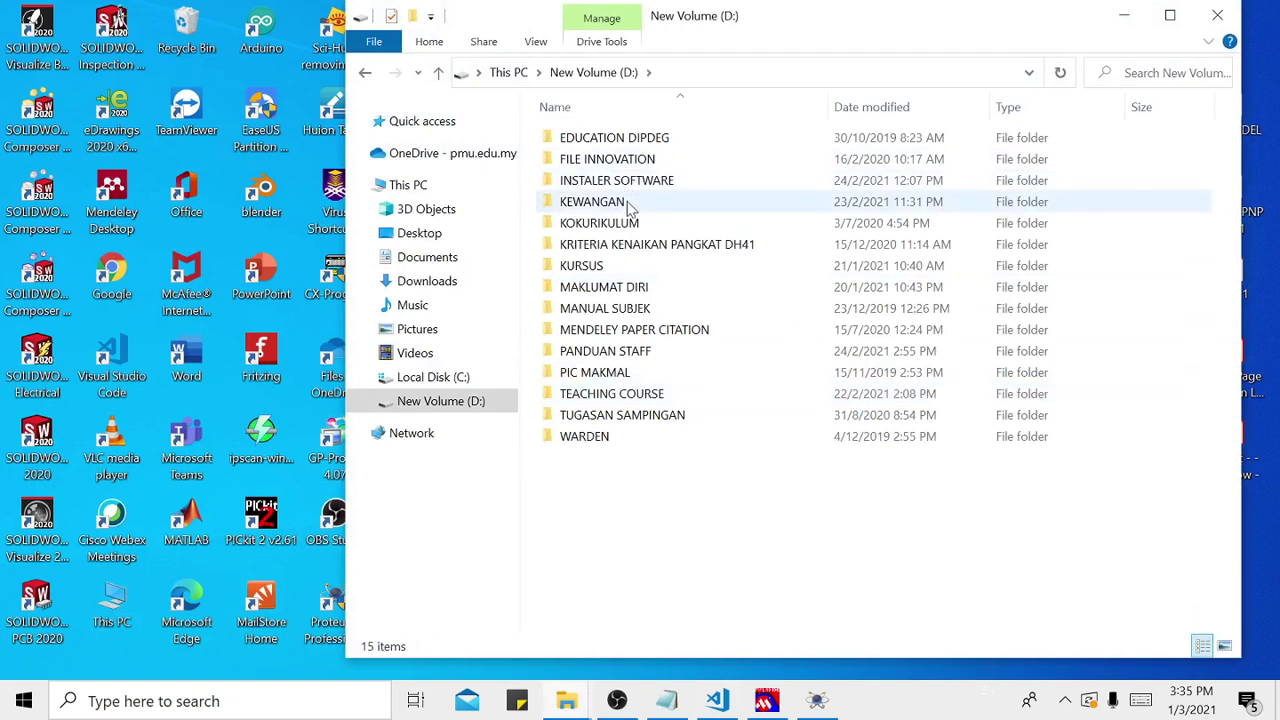
pyautogui.doubleClick(626, 394)
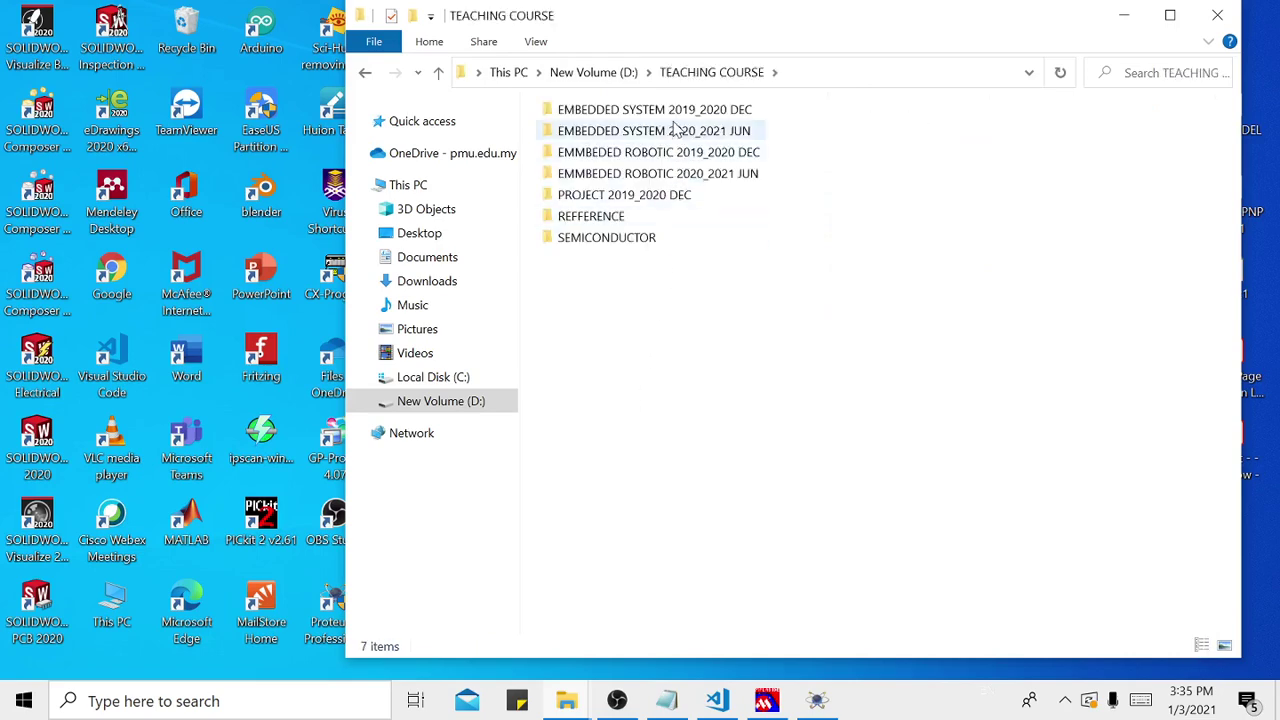
pyautogui.doubleClick(676, 131)
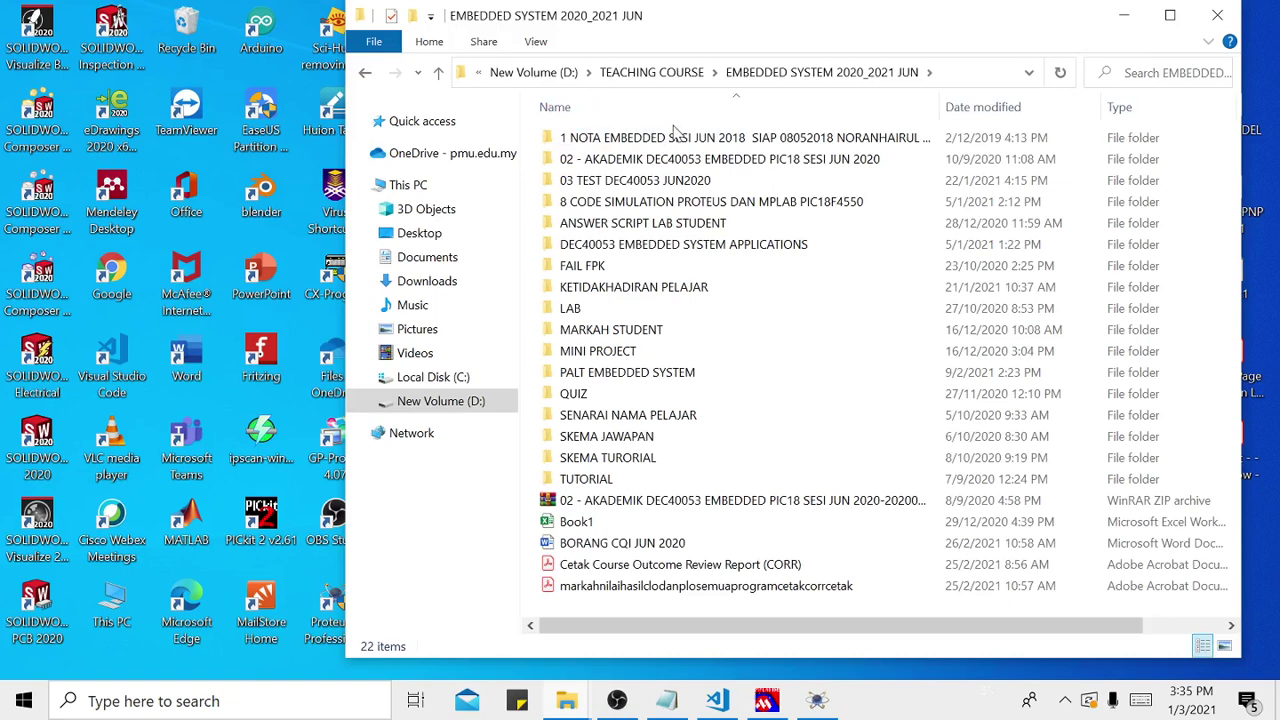
# - Look for the lab material in the 8 CODE SIMULATION, ANSWER SCRIPT LAB STUDENT > LAB1 and LAB folders, returning to the course folder
pyautogui.doubleClick(659, 205)
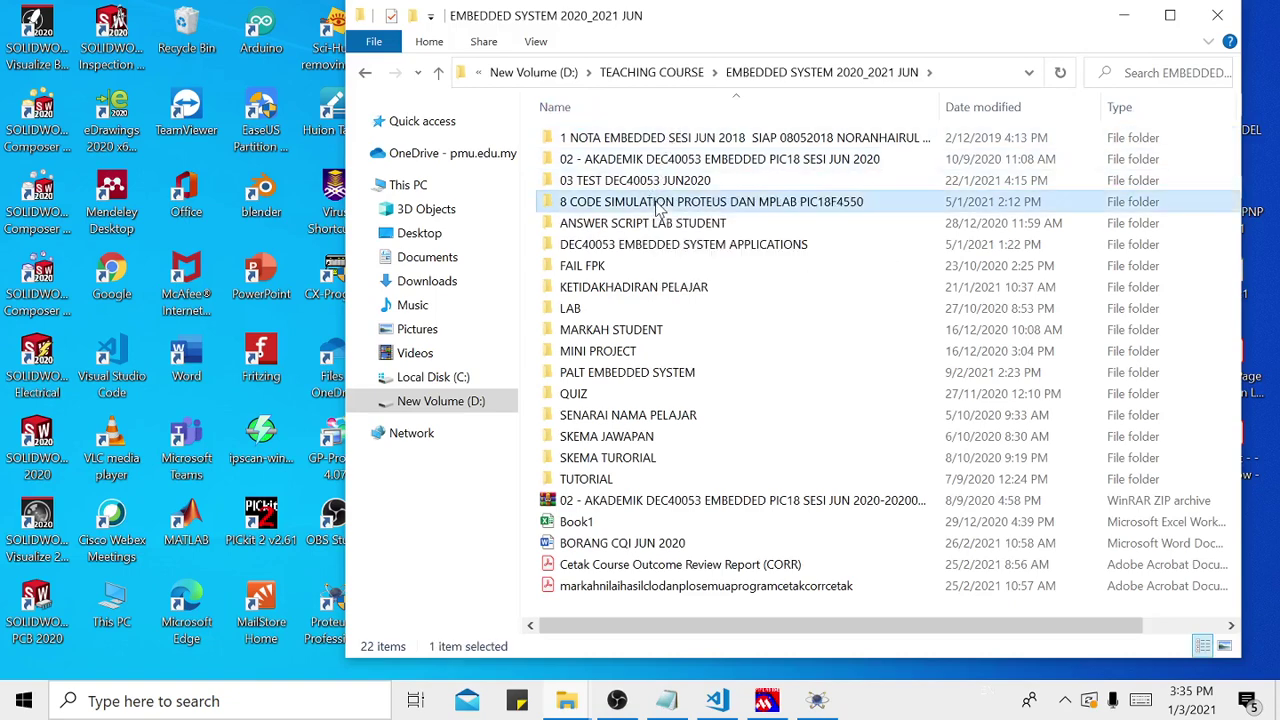
pyautogui.click(366, 72)
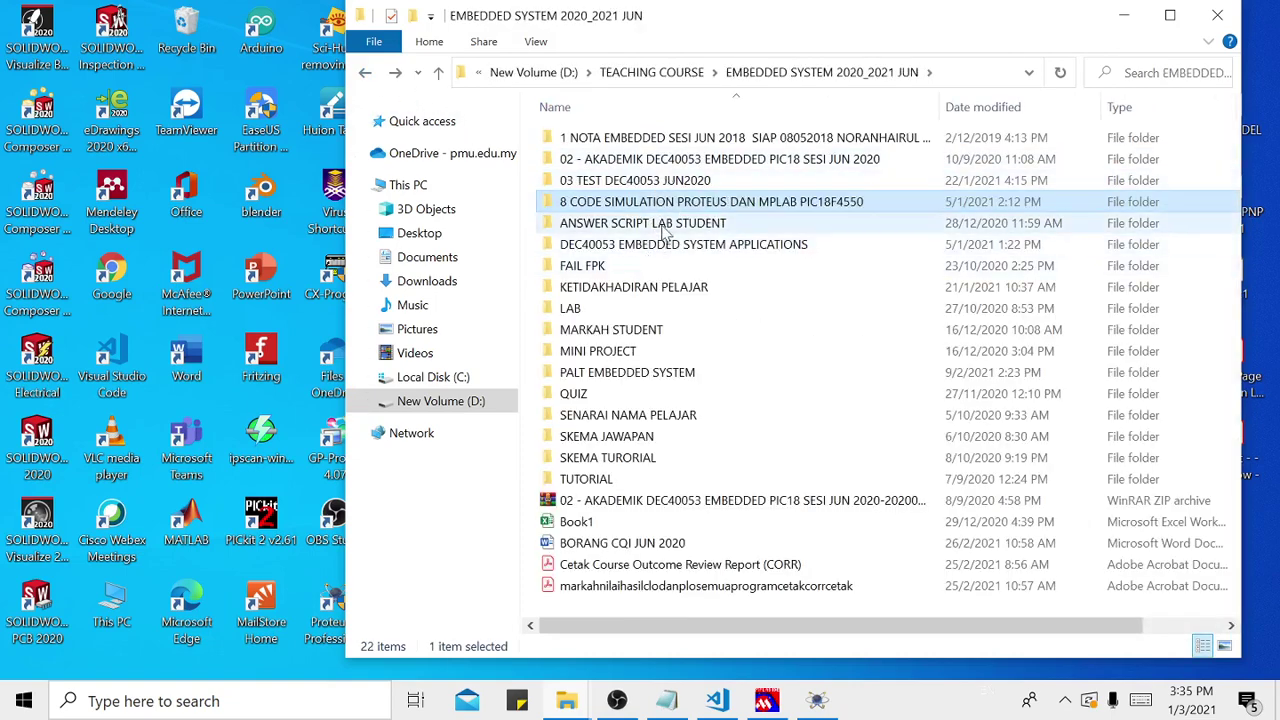
pyautogui.doubleClick(665, 228)
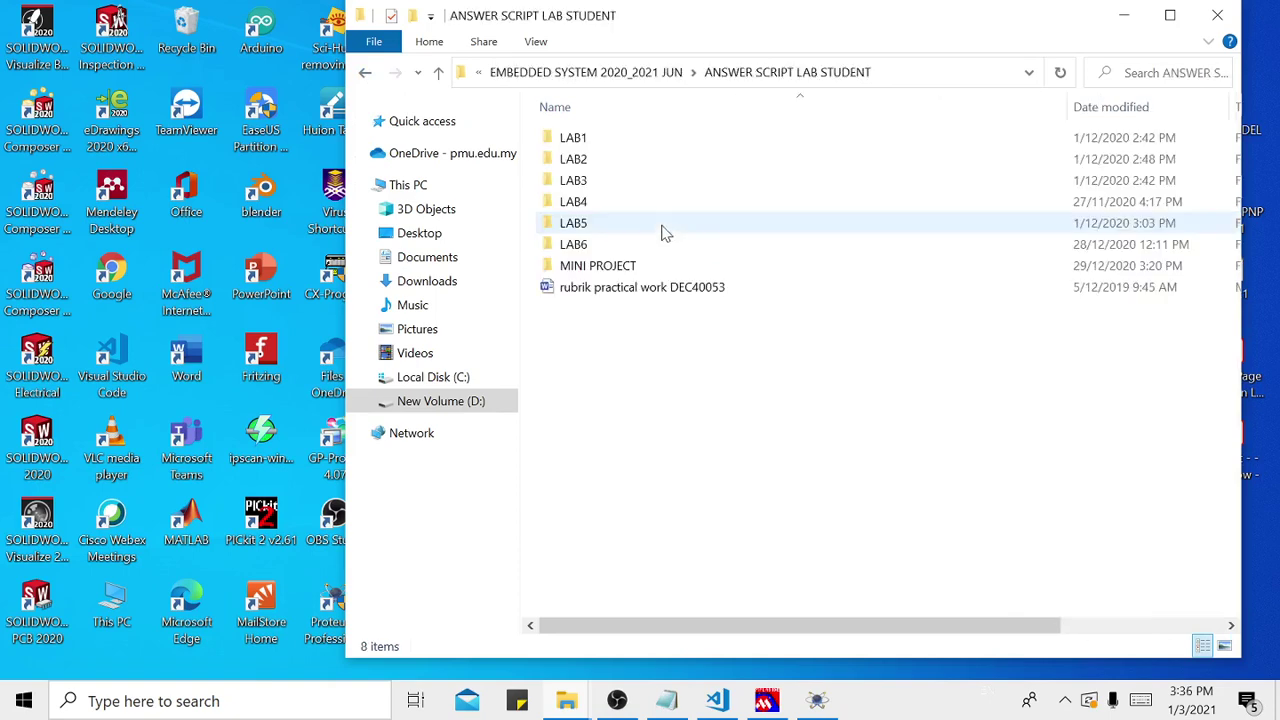
pyautogui.doubleClick(592, 140)
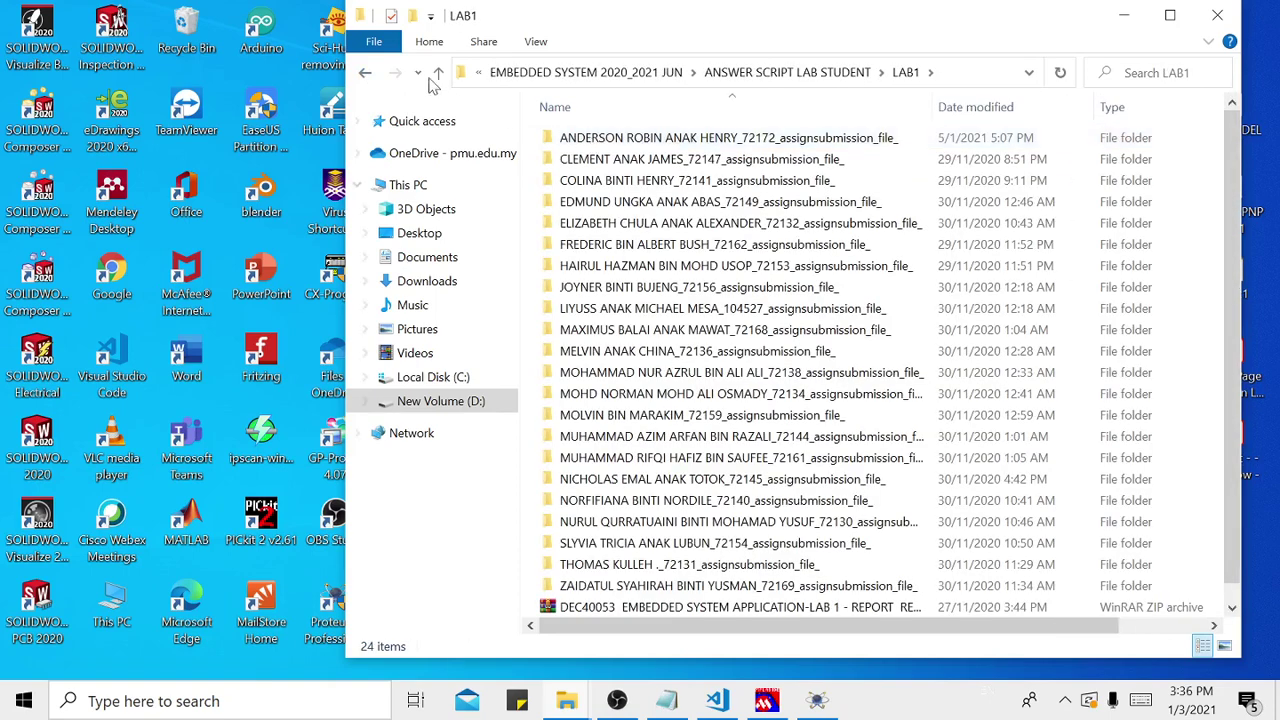
pyautogui.click(366, 73)
pyautogui.click(366, 73)
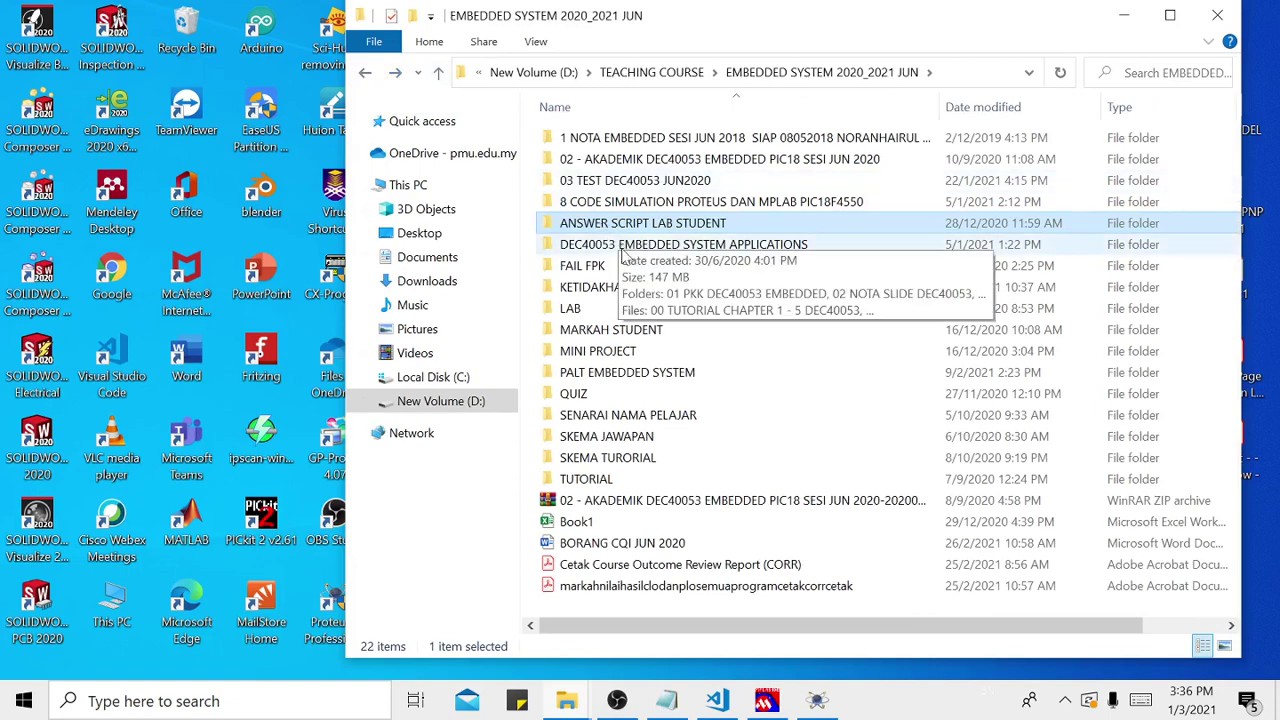
pyautogui.doubleClick(620, 309)
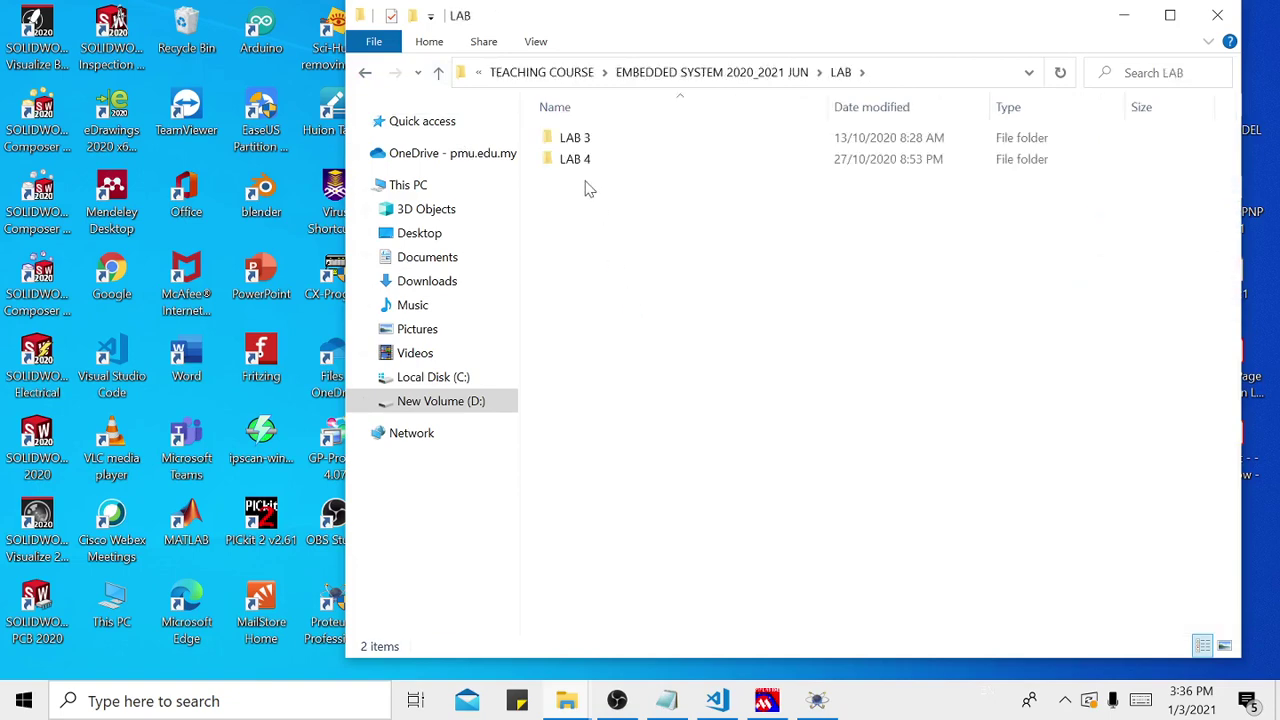
pyautogui.click(364, 76)
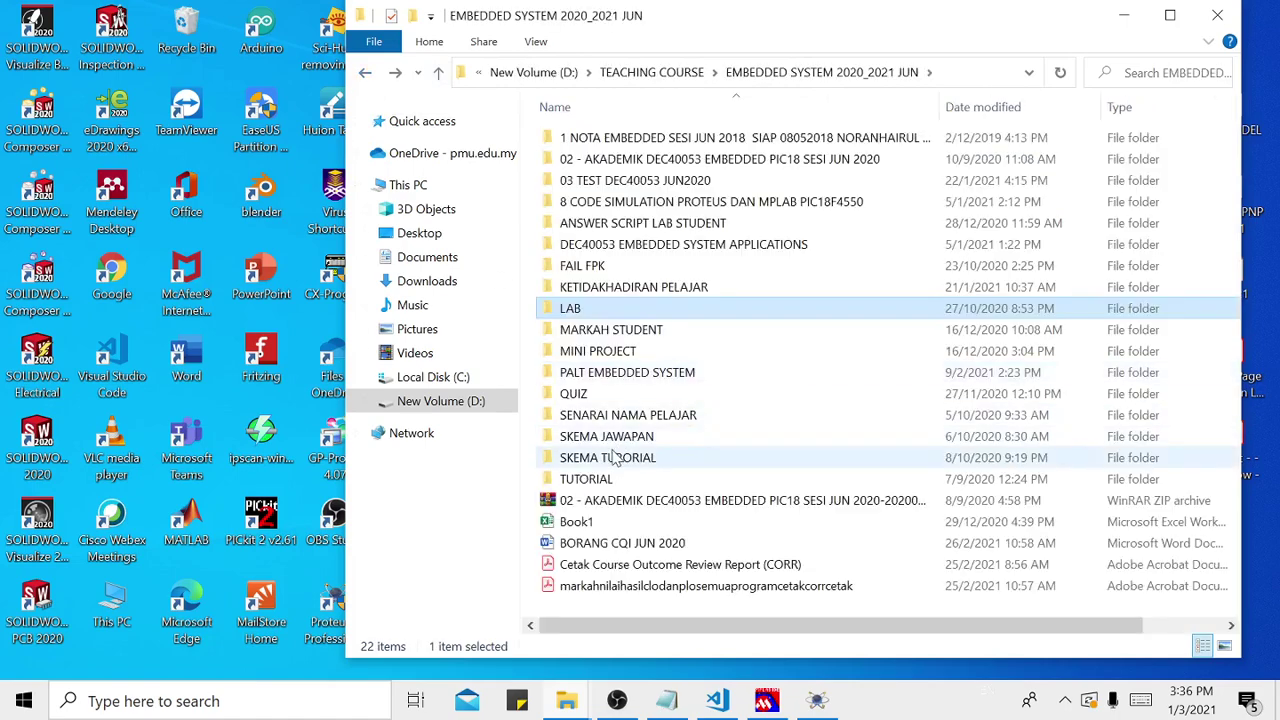
# - Search SKEMA JAWAPAN's LABORATORY folder, then open the PRACTICAL WORK 1 document from its DEC40053 EMBEDDED SYSTEM APPLICATIONS folder
pyautogui.doubleClick(615, 438)
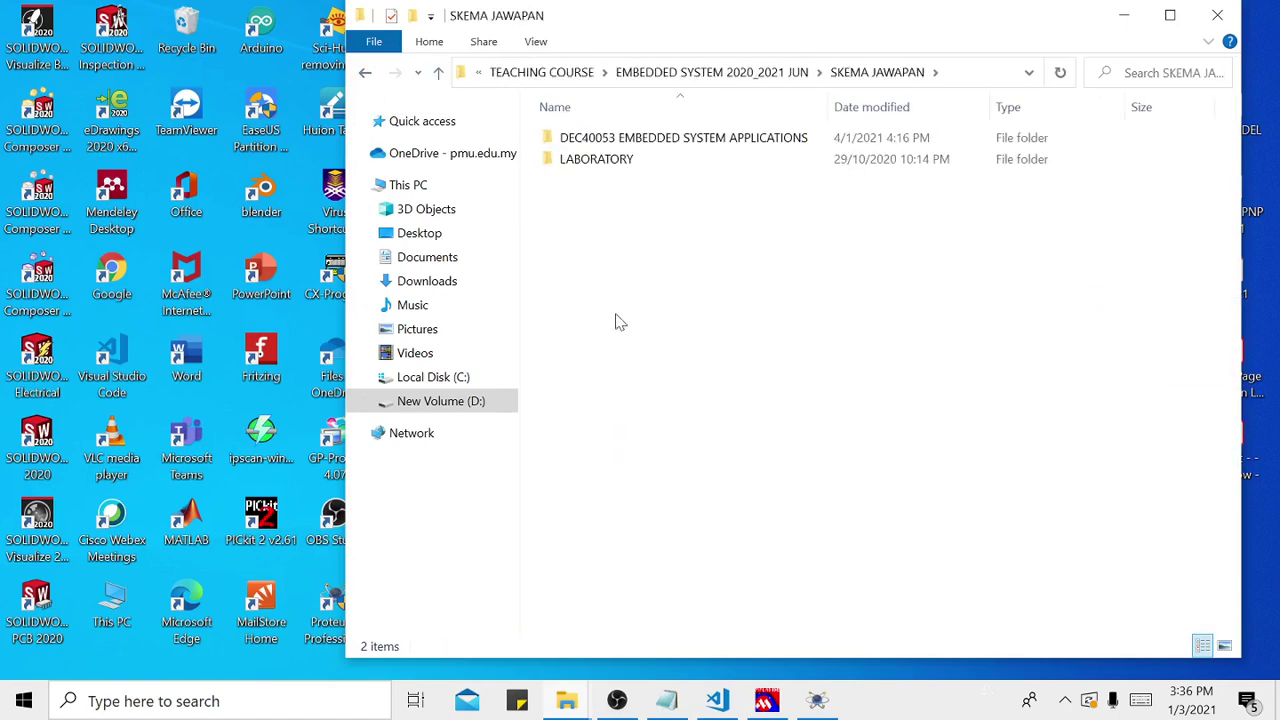
pyautogui.doubleClick(603, 162)
pyautogui.doubleClick(603, 144)
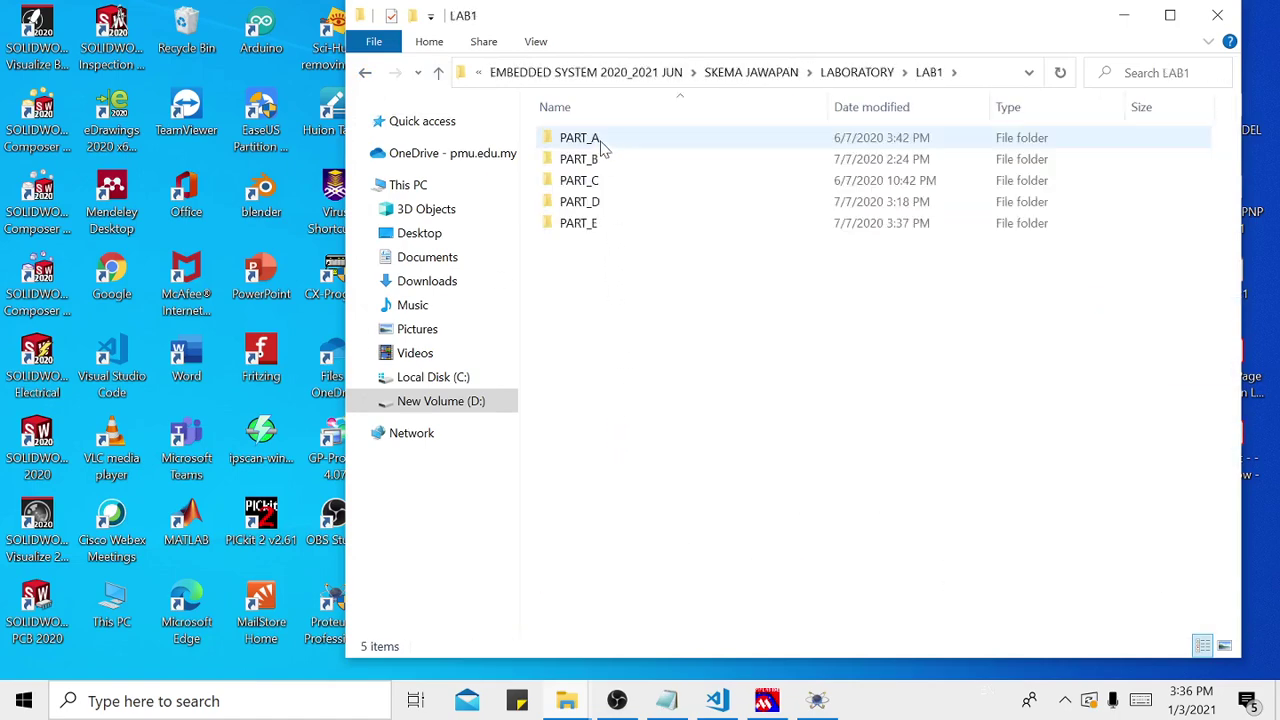
pyautogui.click(364, 74)
pyautogui.click(364, 74)
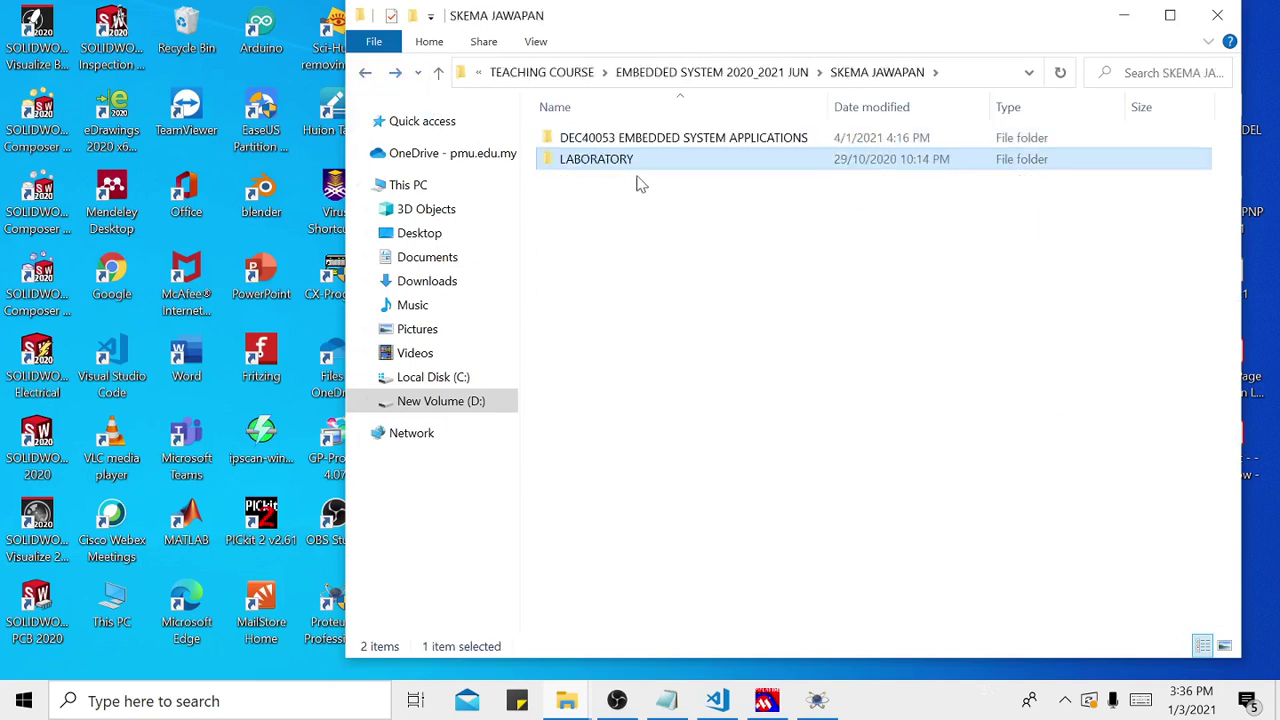
pyautogui.doubleClick(654, 140)
pyautogui.doubleClick(658, 160)
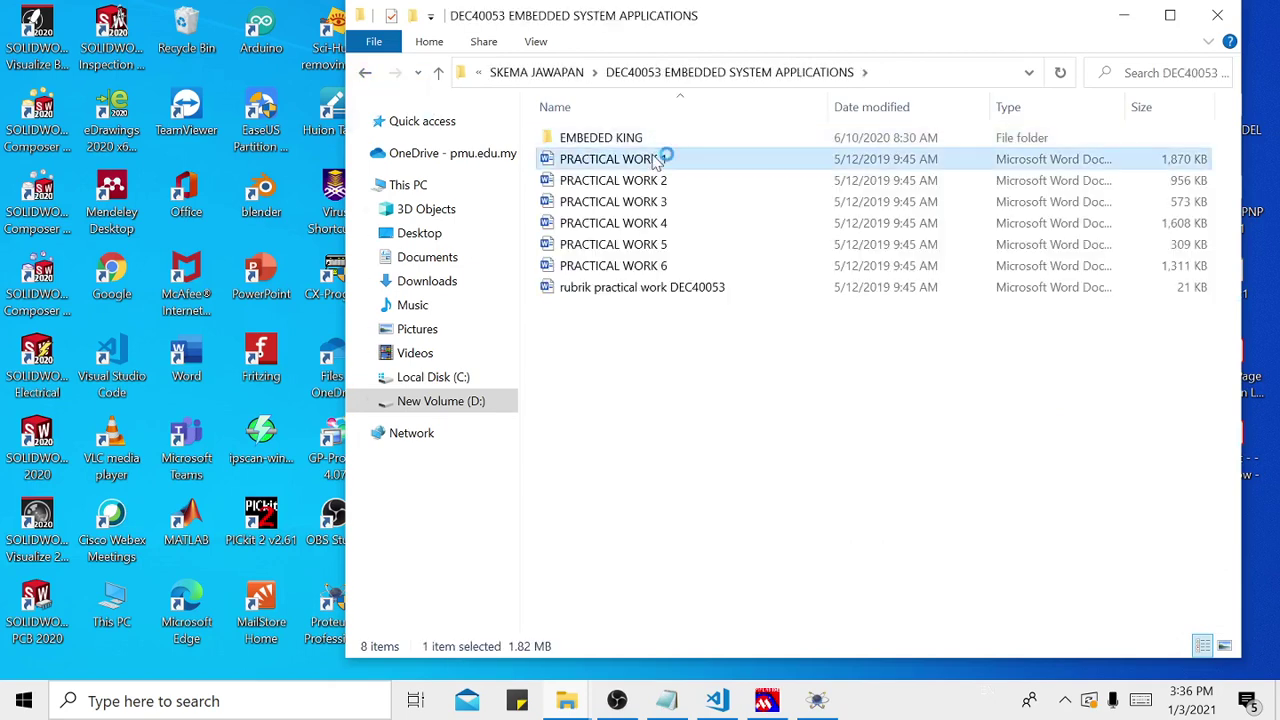
pyautogui.click(1123, 15)
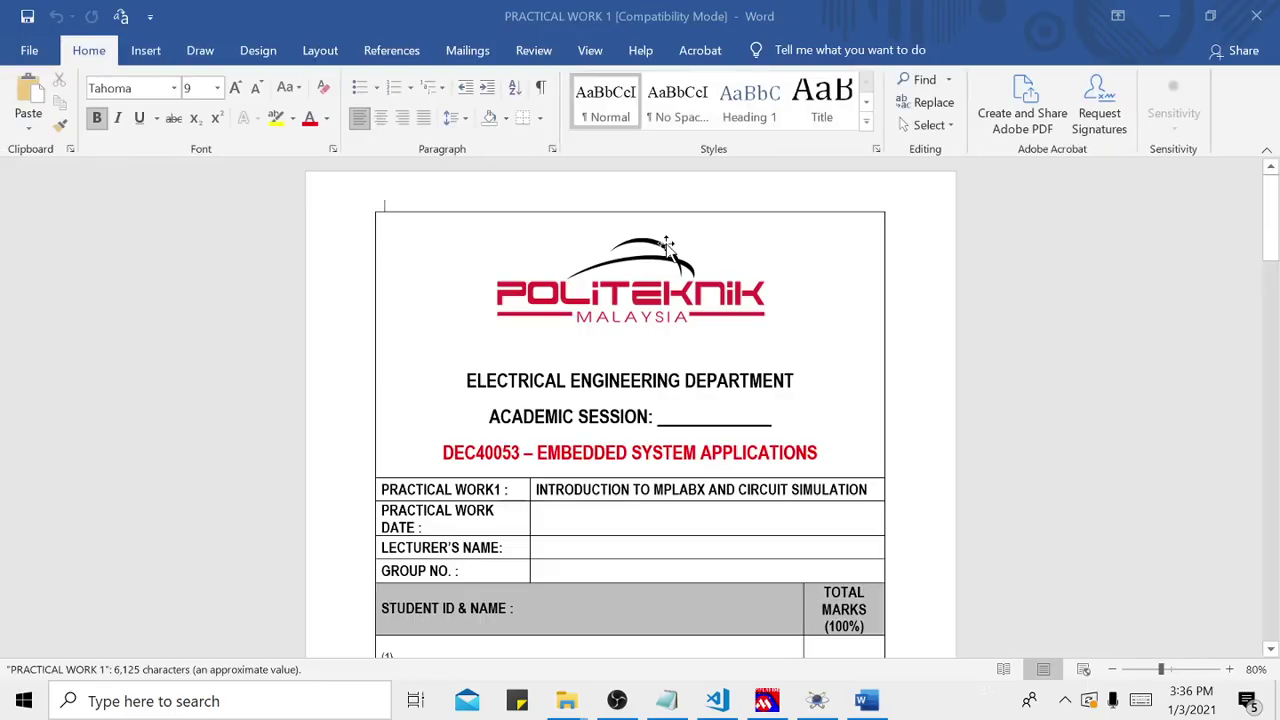
# - Examine the PRACTICAL WORK 1 circuit figure, source code, component list, clock frequency, hex loading and simulation instructions, then minimize the document
pyautogui.scroll(-3, 757, 271)
pyautogui.moveTo(1270, 192); pyautogui.dragTo(1270, 510)
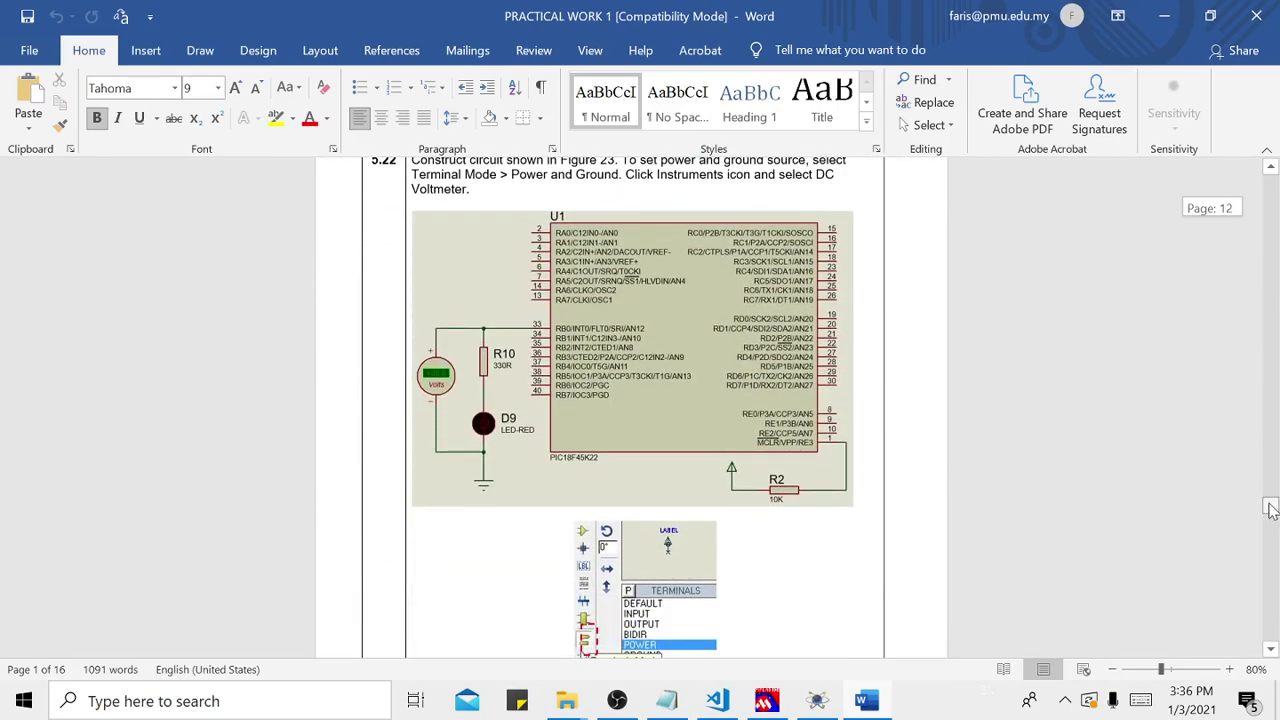
pyautogui.moveTo(1270, 510); pyautogui.dragTo(1270, 437)
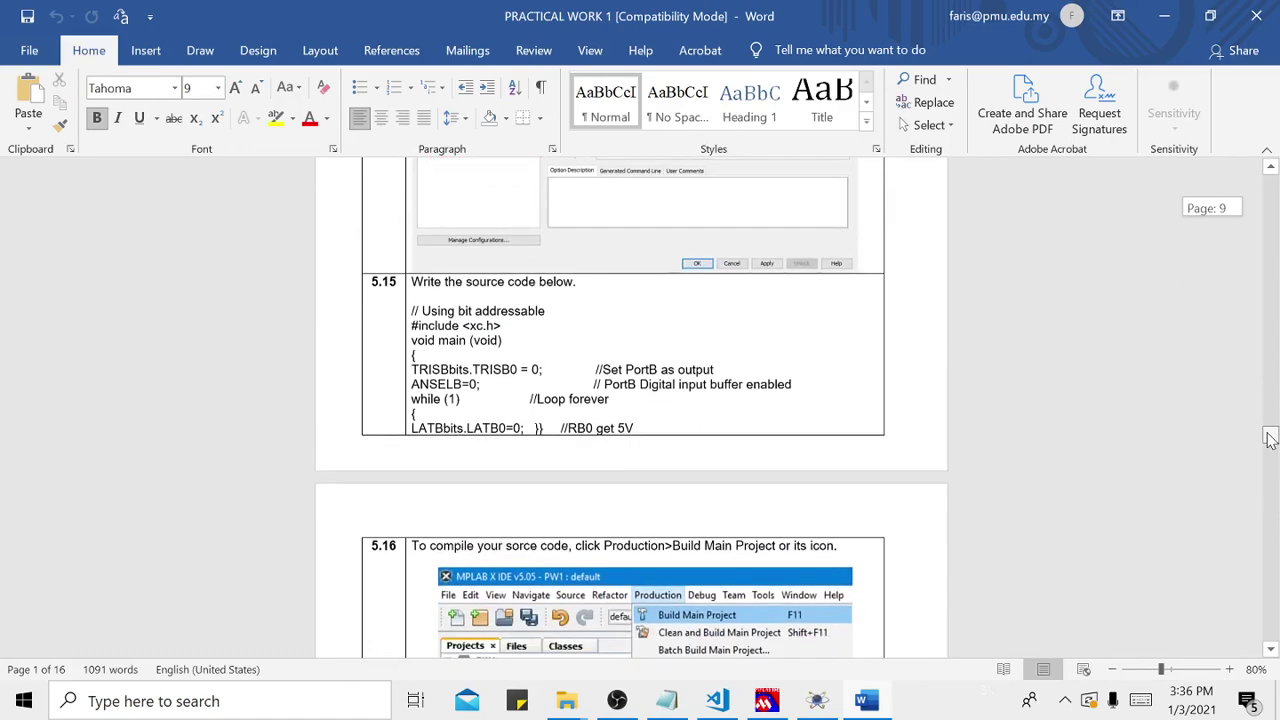
pyautogui.moveTo(1270, 440); pyautogui.dragTo(1270, 550)
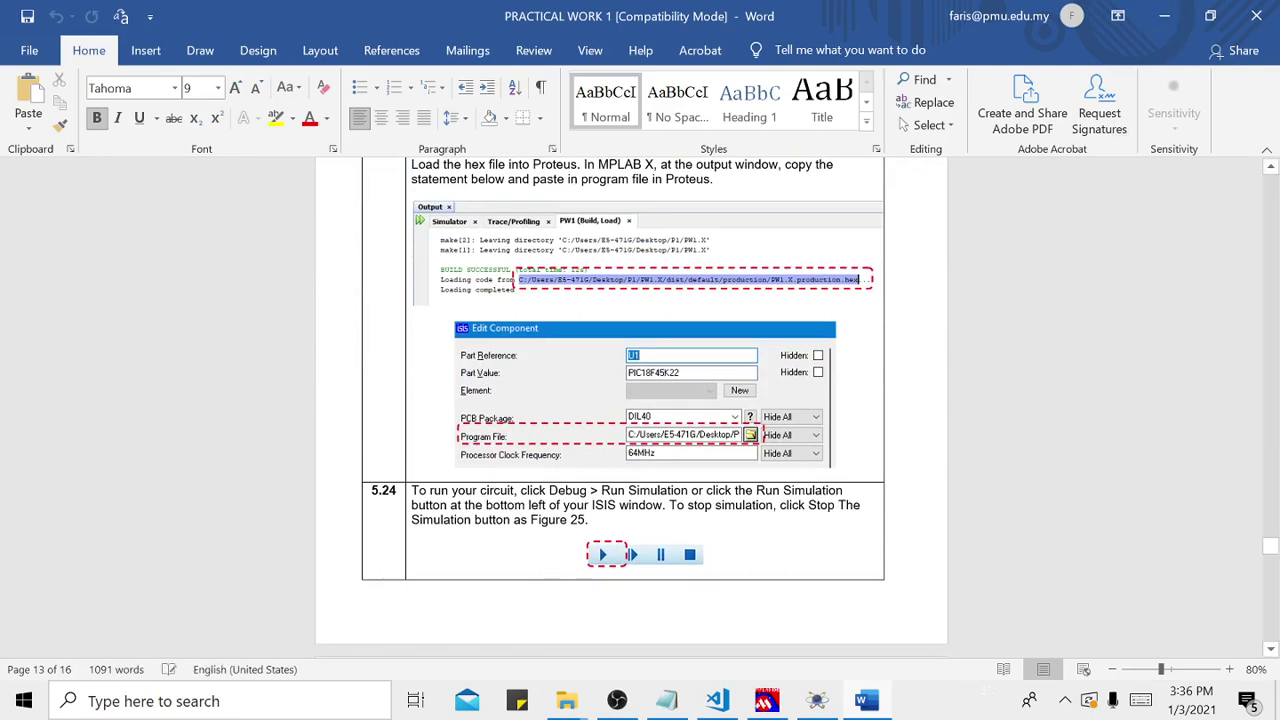
pyautogui.scroll(-5, 947, 342)
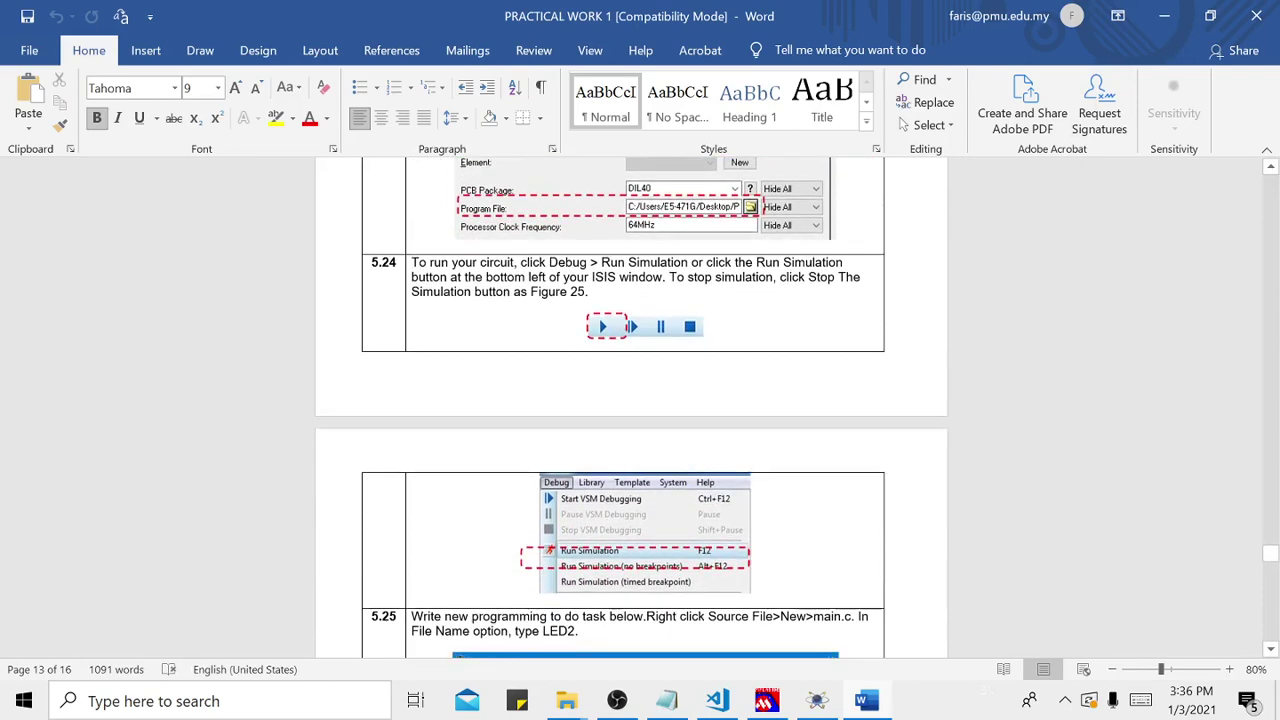
pyautogui.scroll(15, 947, 342)
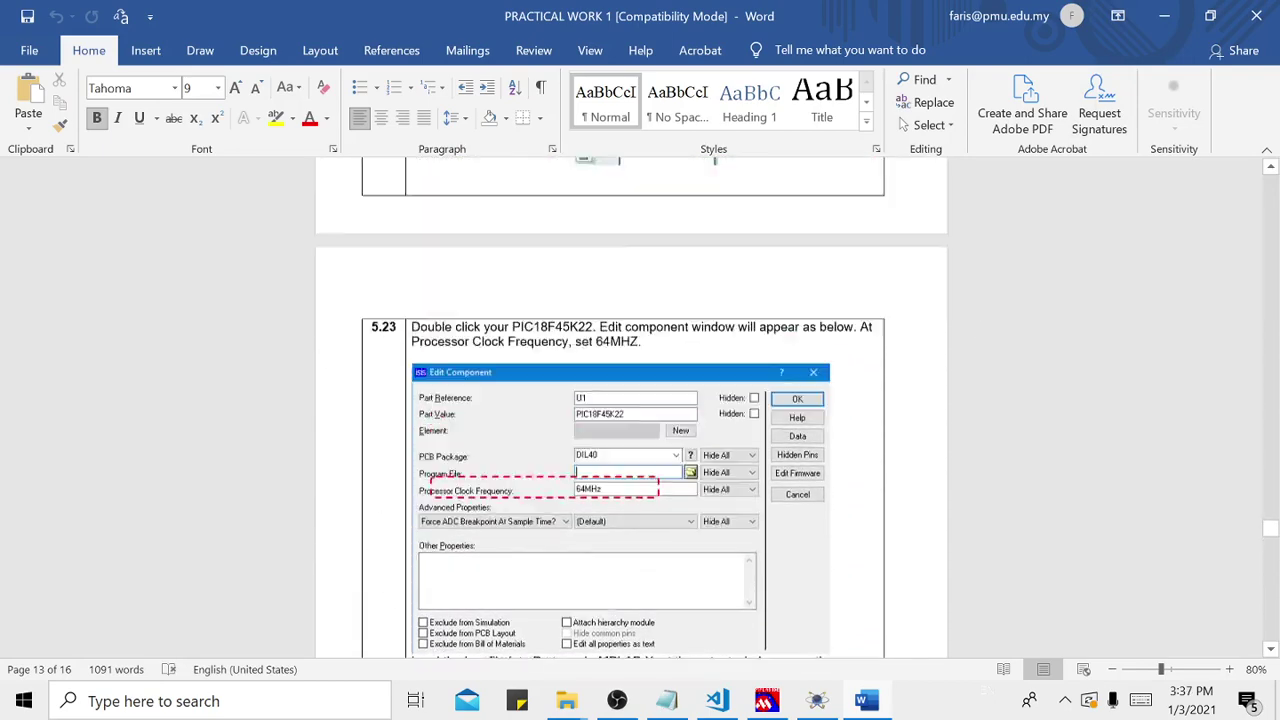
pyautogui.scroll(15, 631, 408)
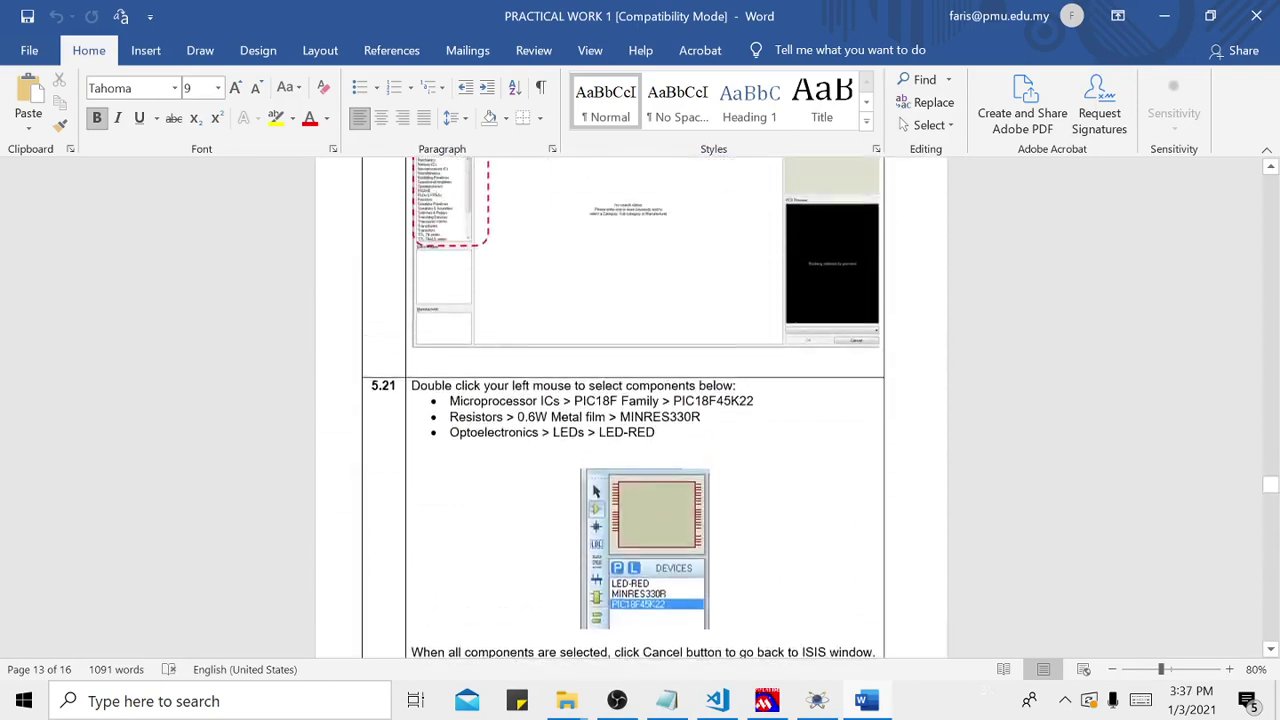
pyautogui.scroll(15, 631, 408)
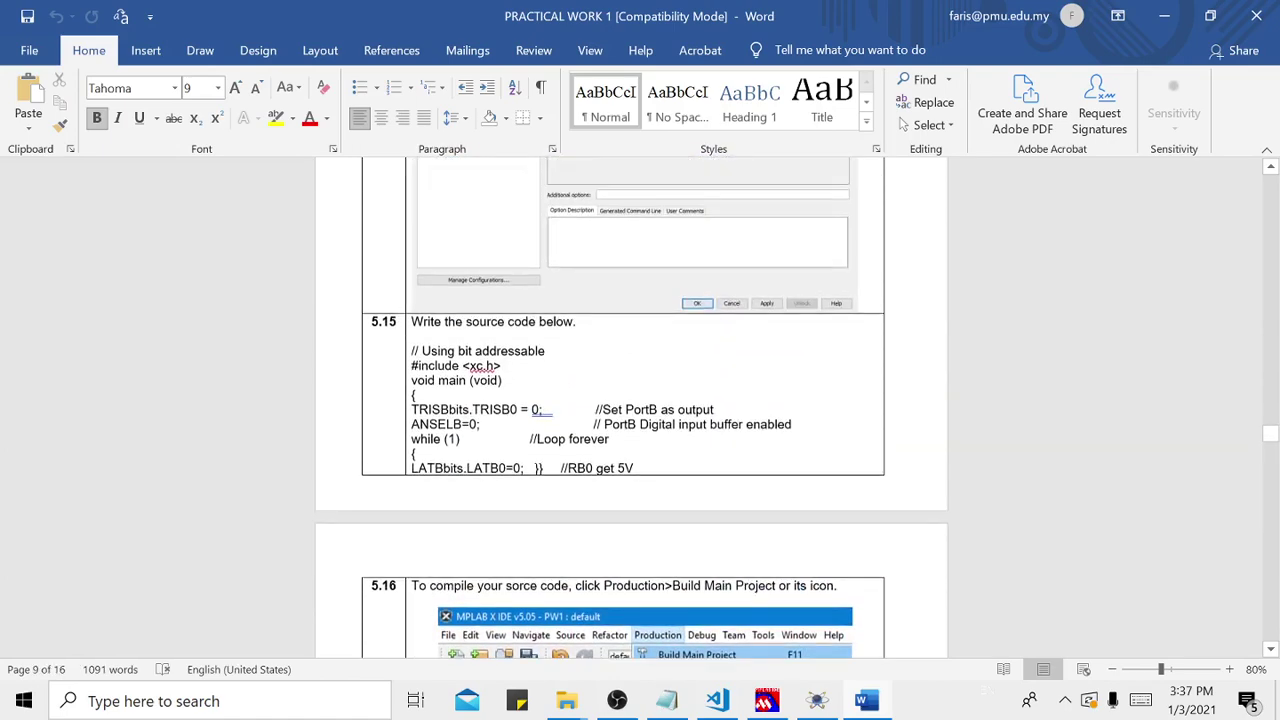
pyautogui.click(1163, 18)
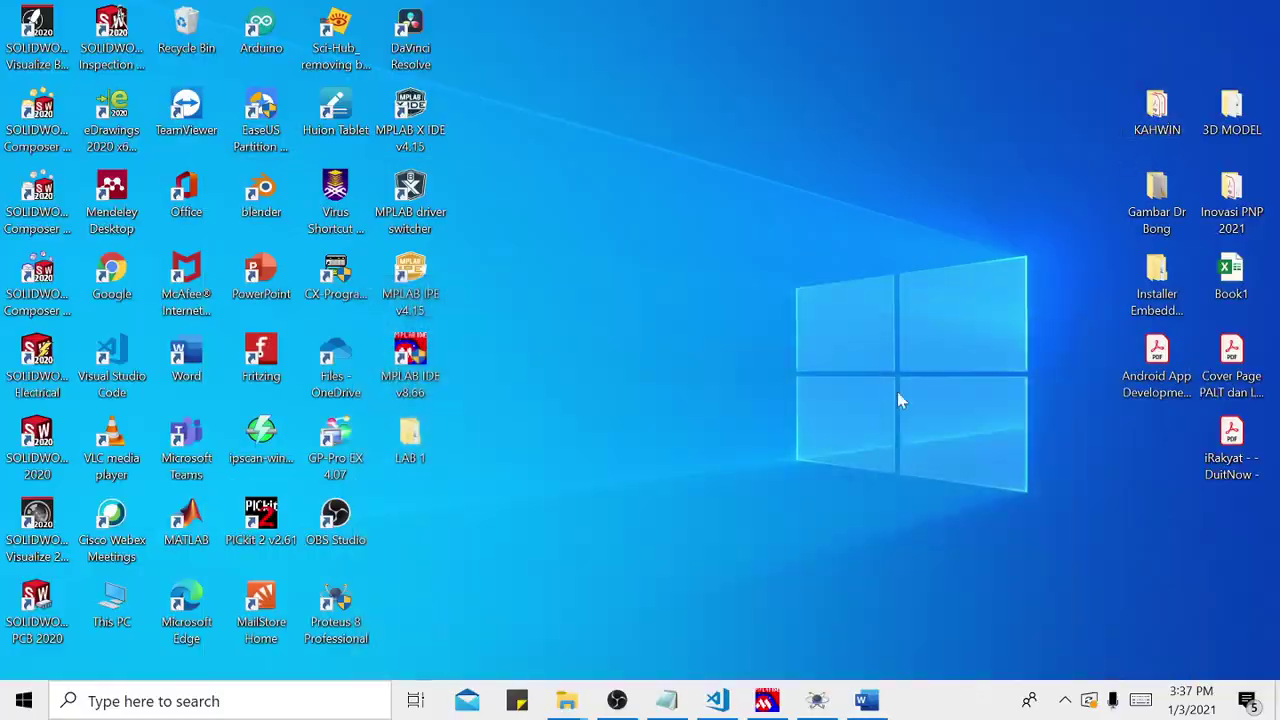
# - Switch back to Proteus, place a POWER terminal beside the PIC18F45K22 and wire it to the MCLR pin
pyautogui.click(818, 700)
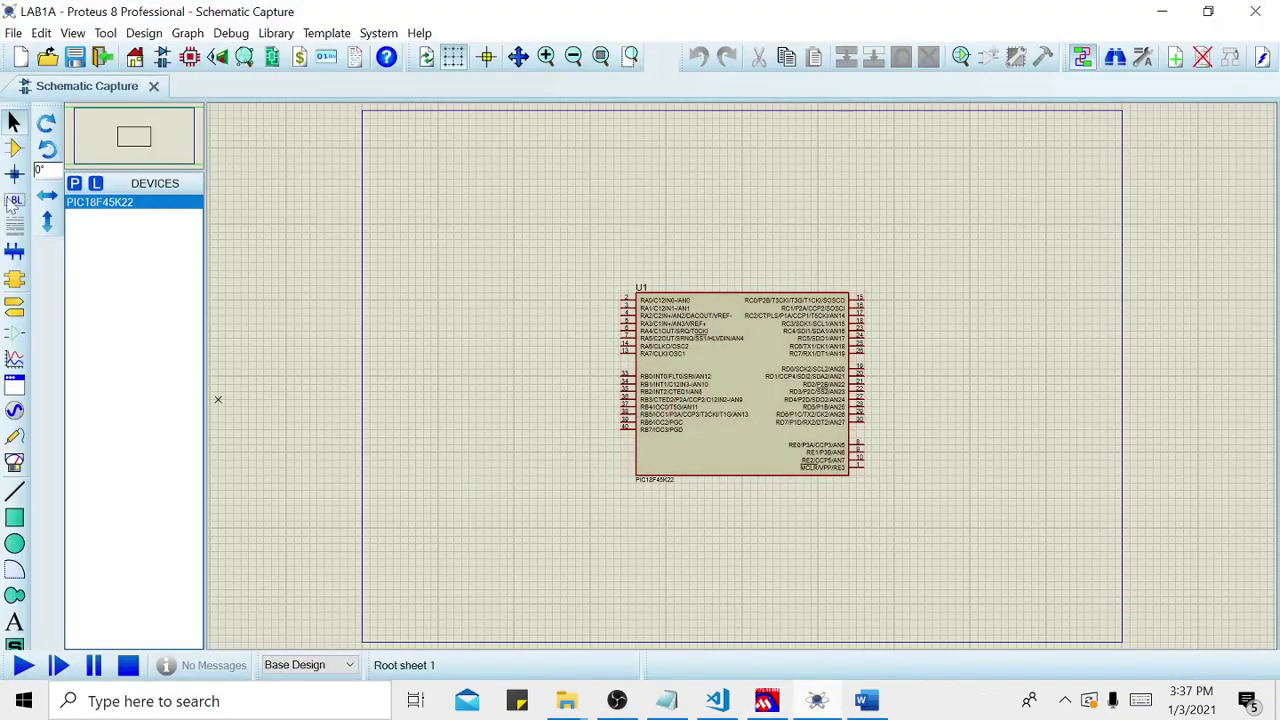
pyautogui.click(10, 312)
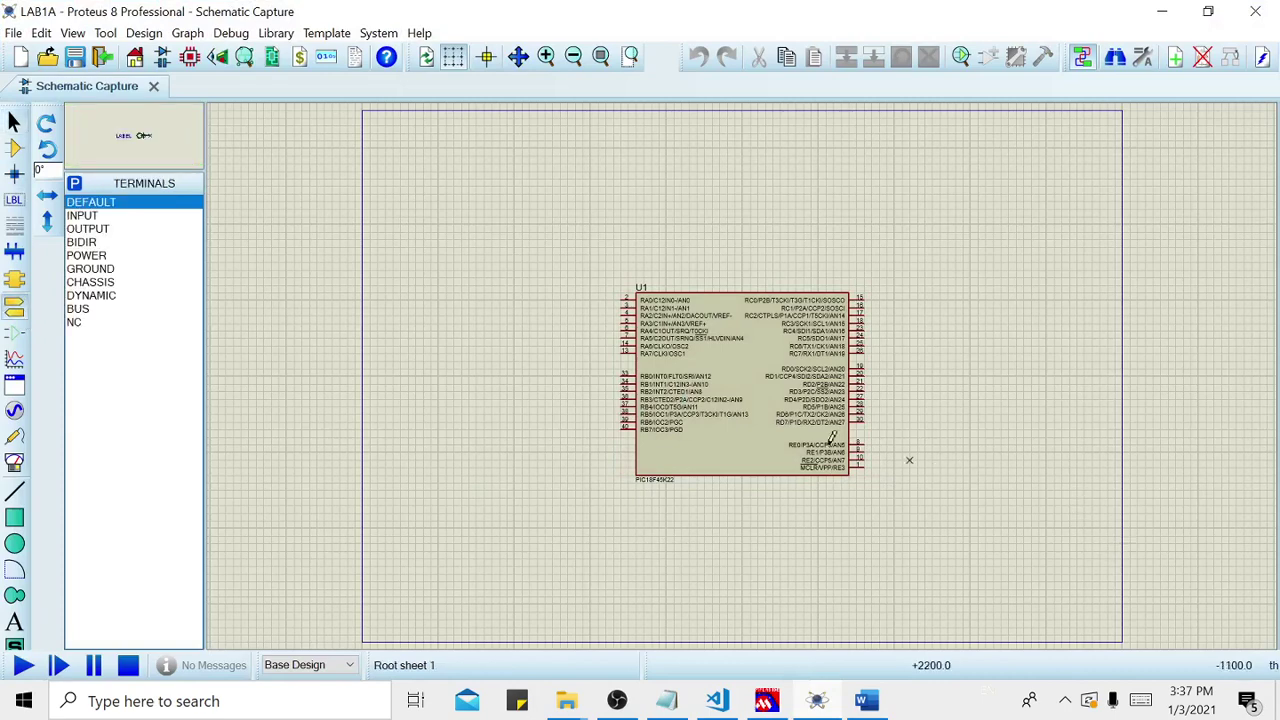
pyautogui.click(97, 256)
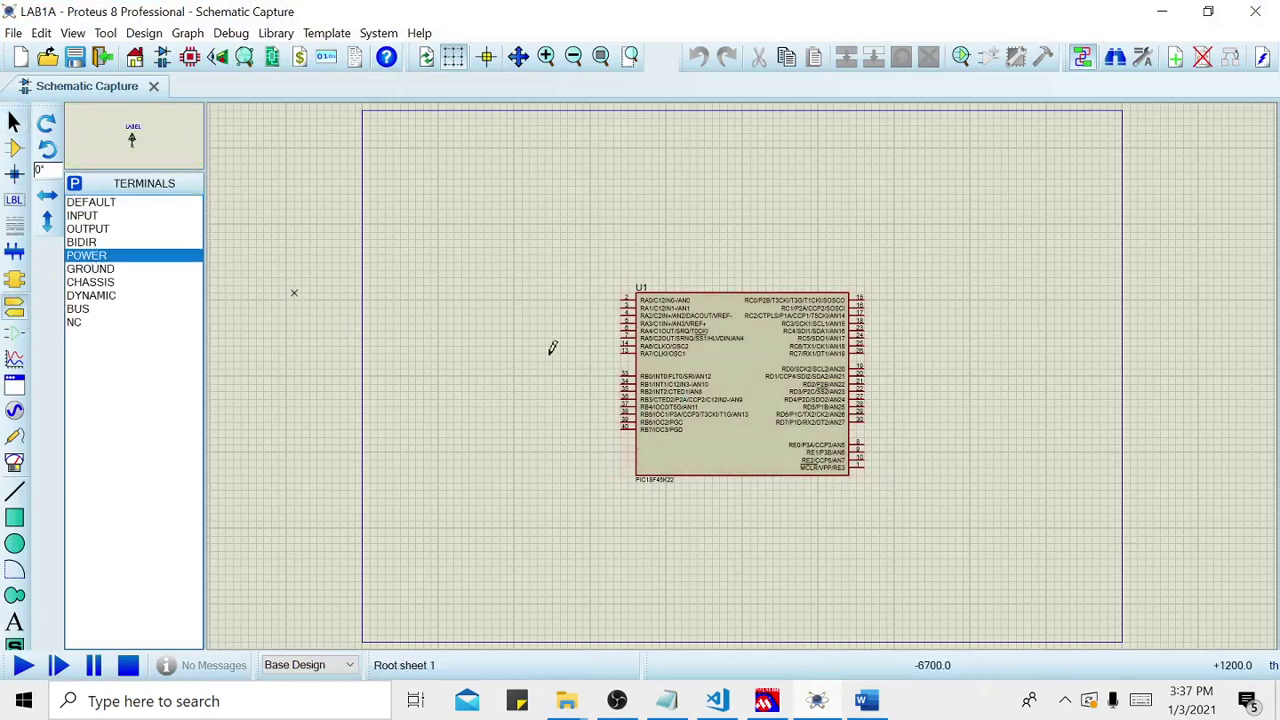
pyautogui.click(927, 465)
pyautogui.click(925, 468)
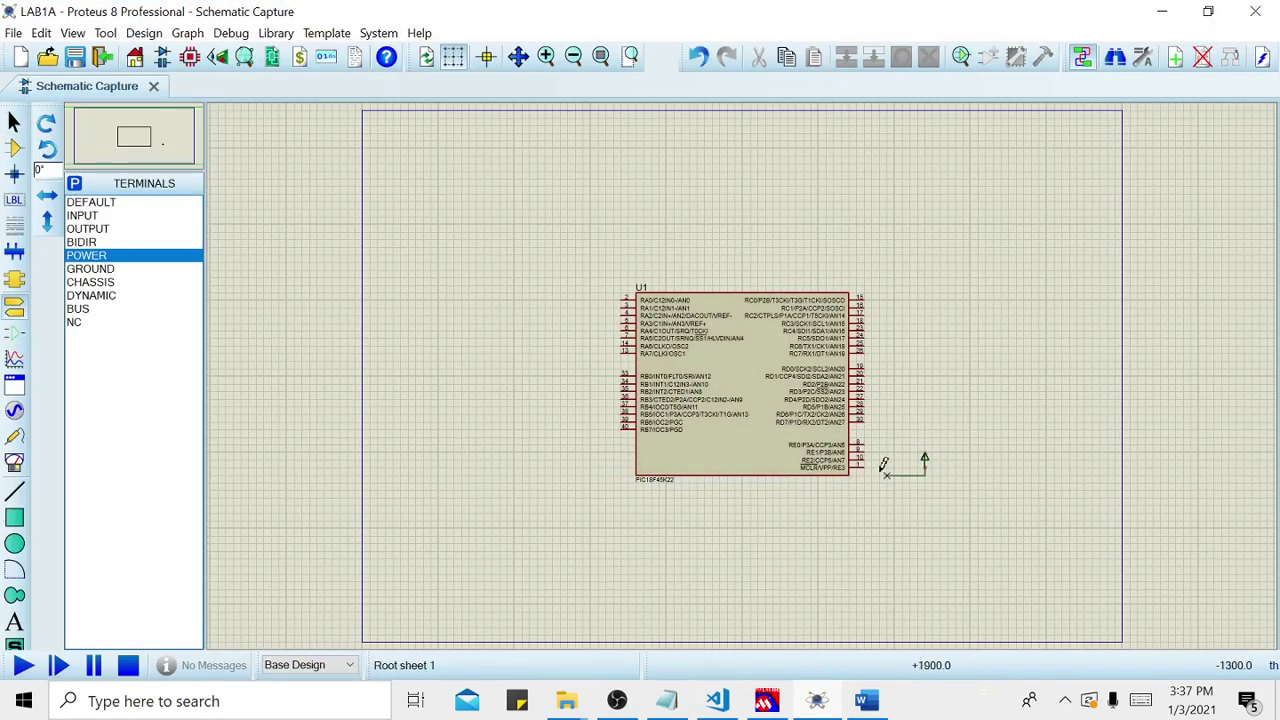
pyautogui.click(865, 466)
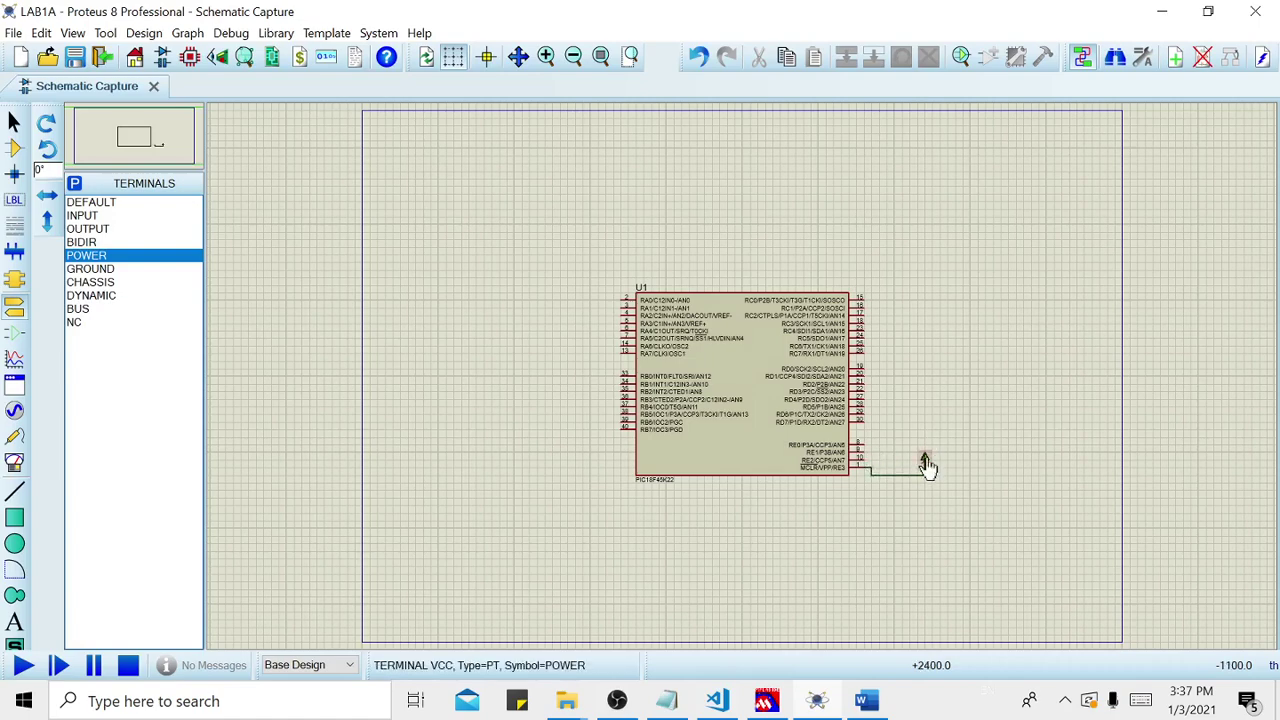
# - Label the power terminal wired to the MCLR pin VDD and deselect it
pyautogui.doubleClick(925, 462)
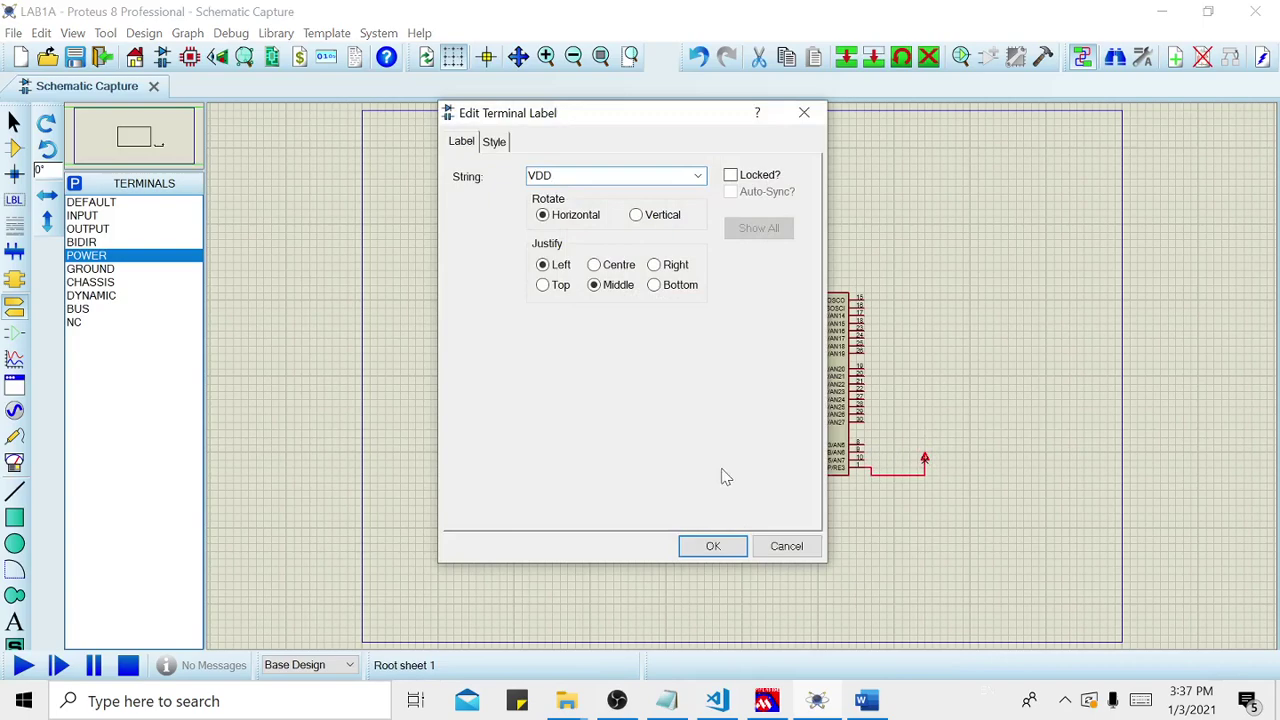
pyautogui.click(712, 546)
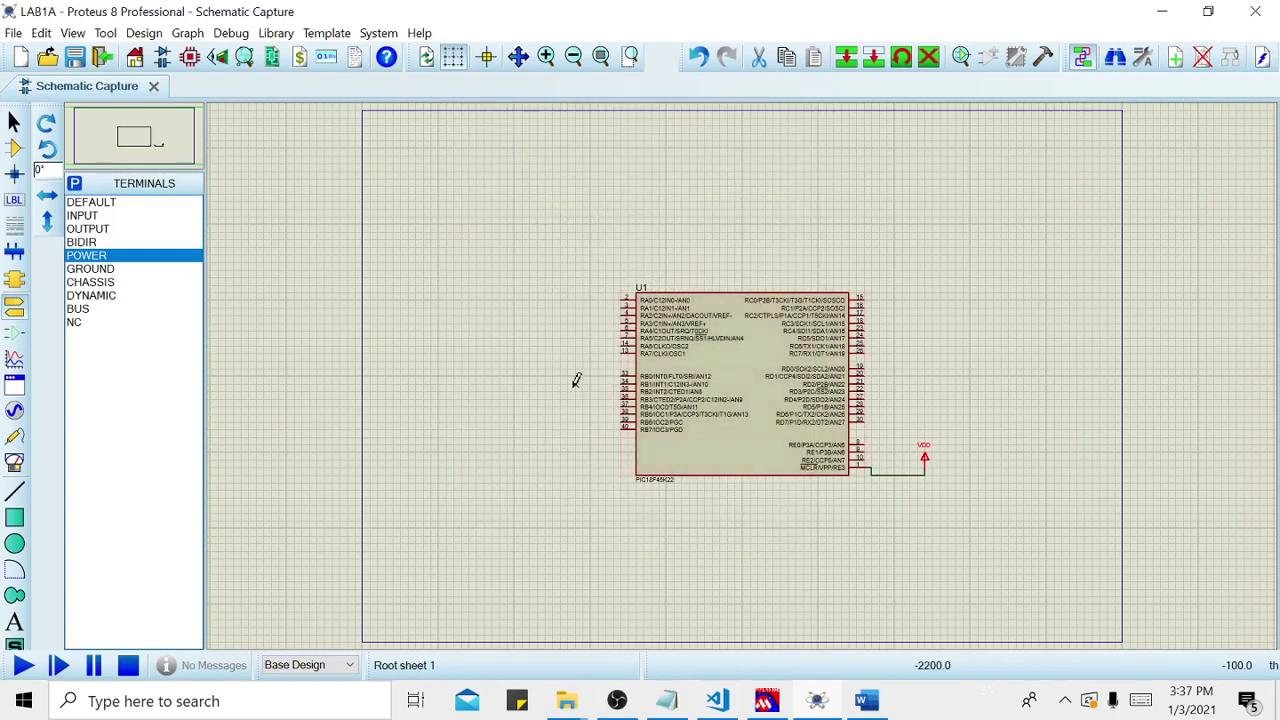
pyautogui.click(560, 390)
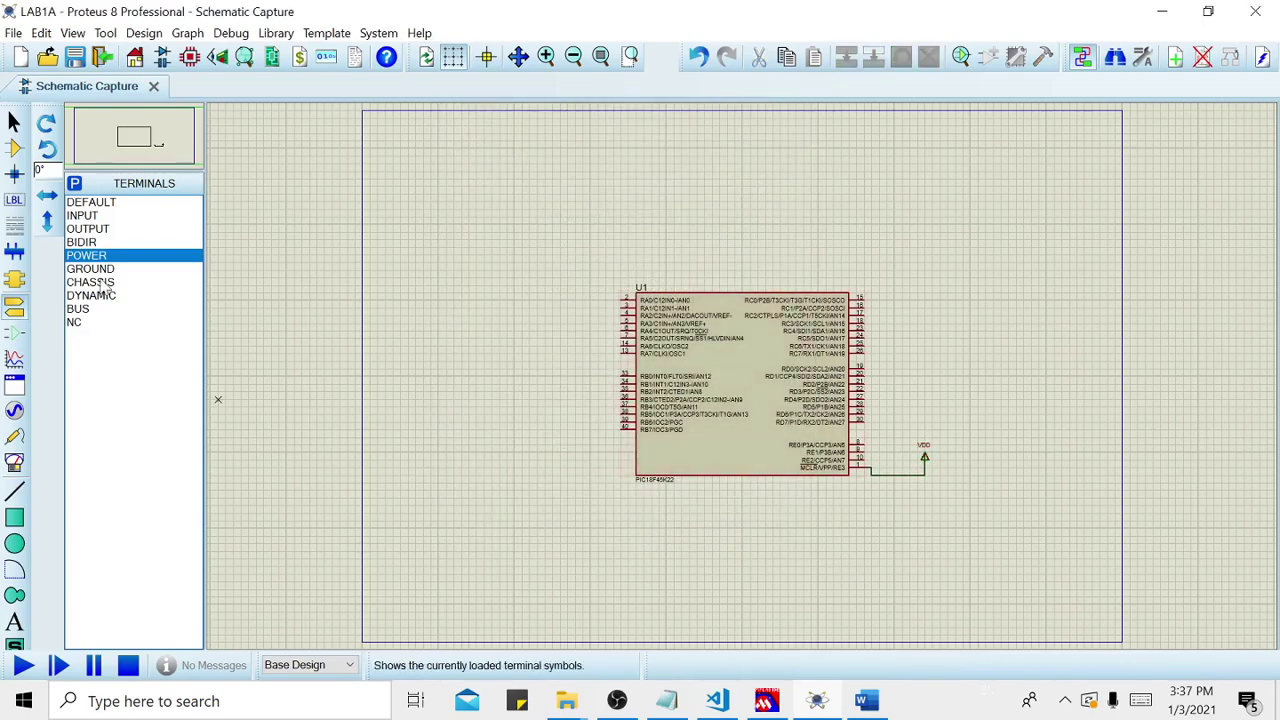
# - Pick the MINRES10K resistor from the device library, place it beside the PIC18F45K22 and wire it to the RB0 pin
pyautogui.click(14, 147)
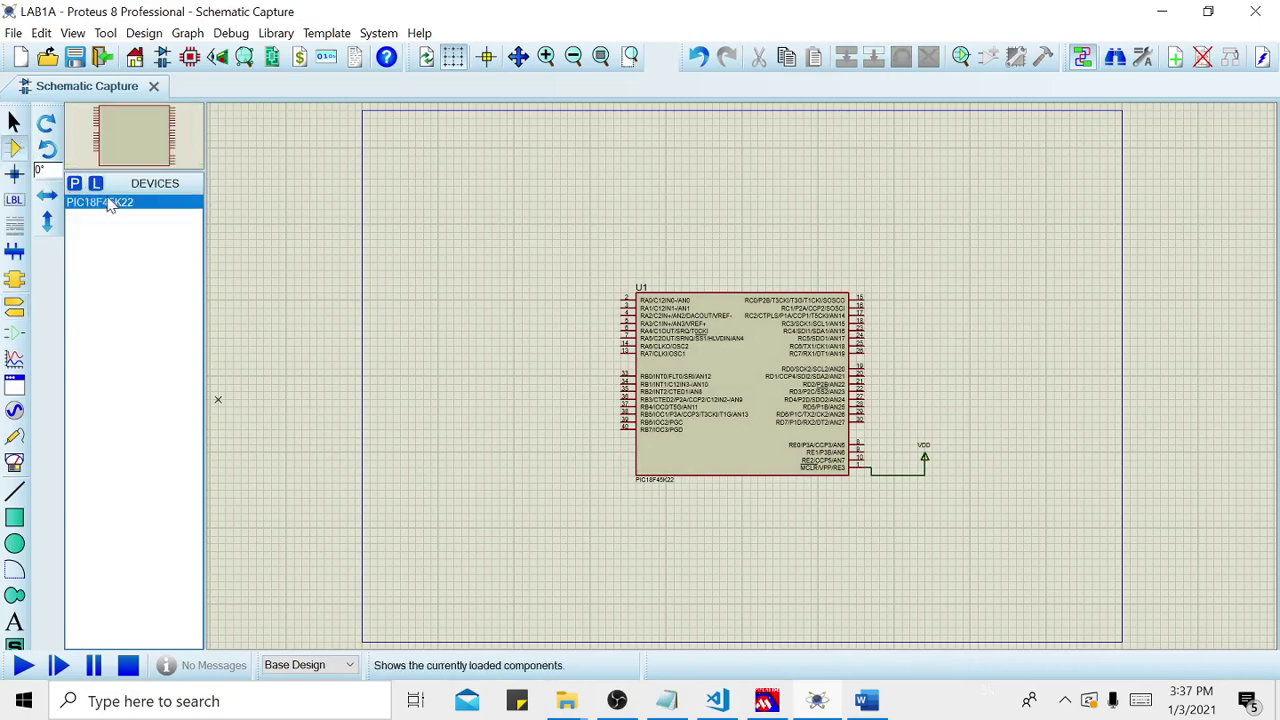
pyautogui.click(75, 185)
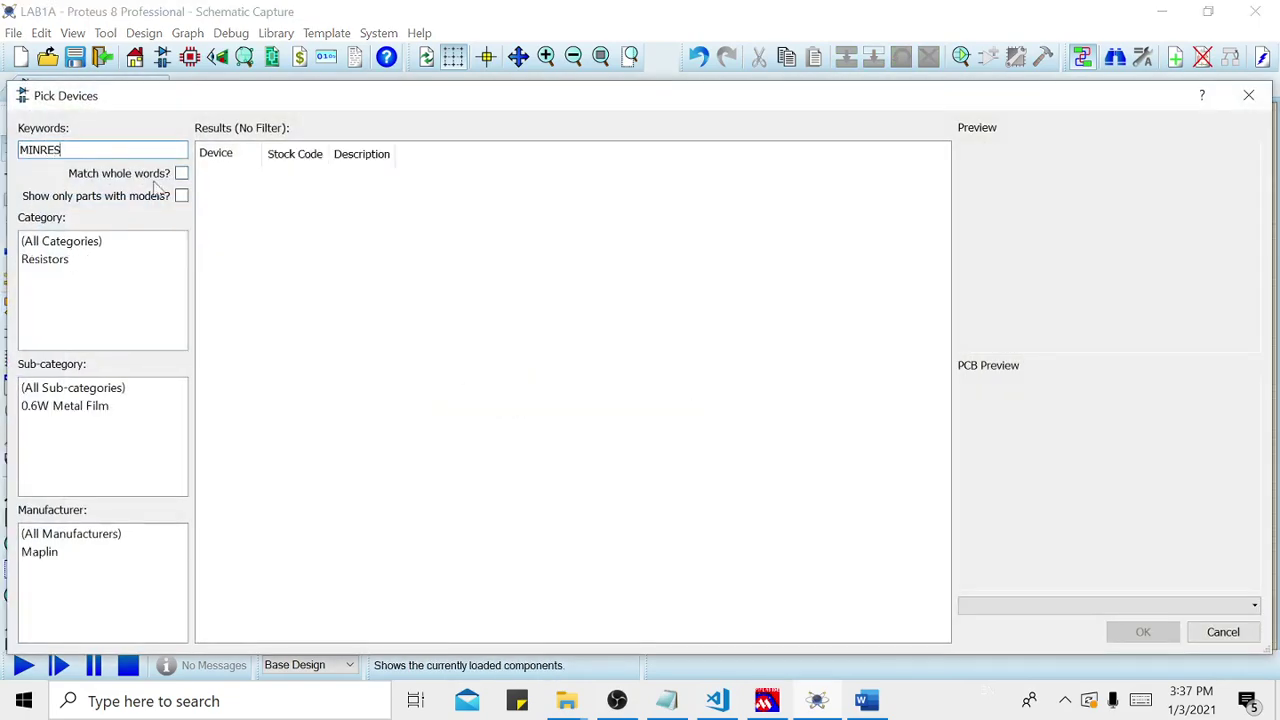
pyautogui.click(107, 262)
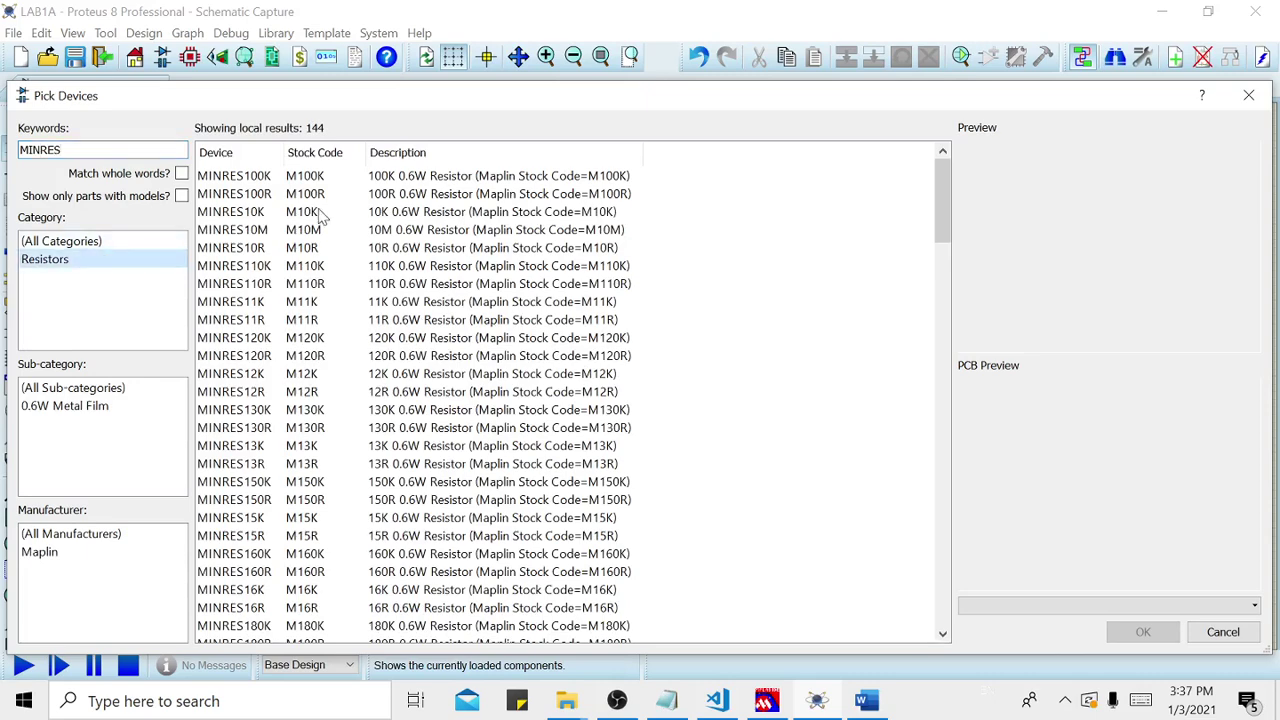
pyautogui.click(320, 213)
pyautogui.click(1140, 630)
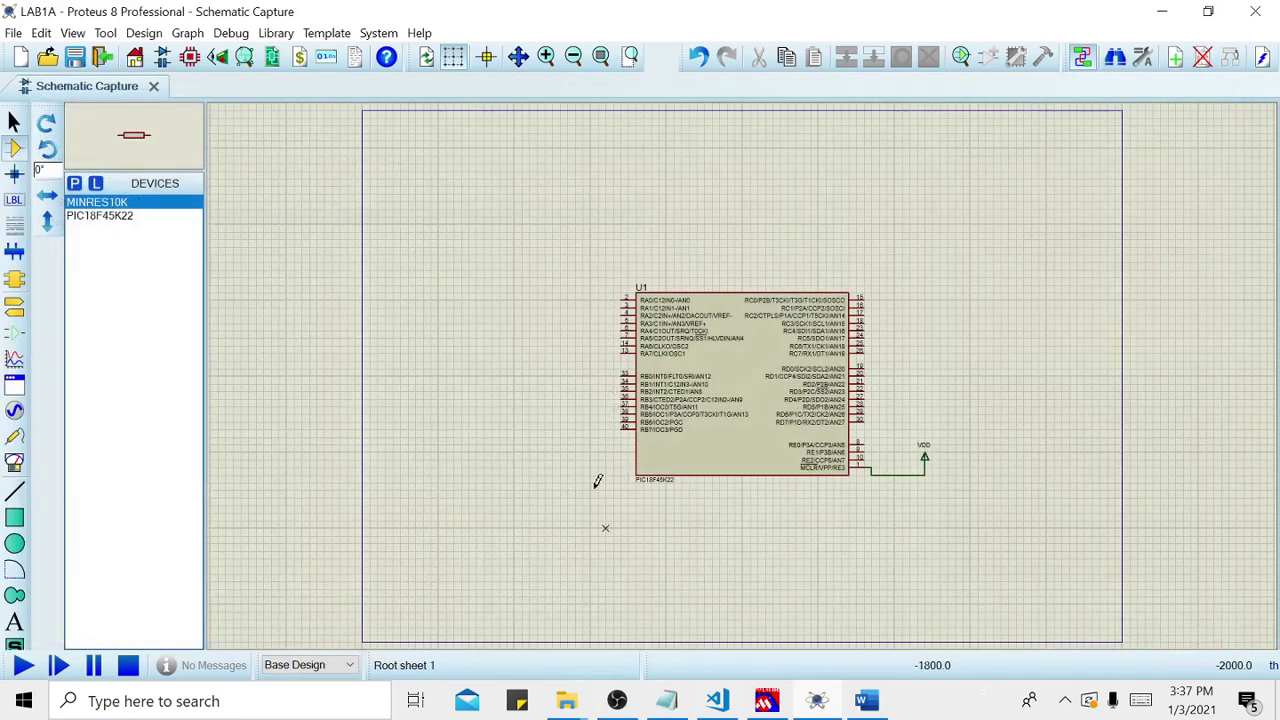
pyautogui.click(568, 375)
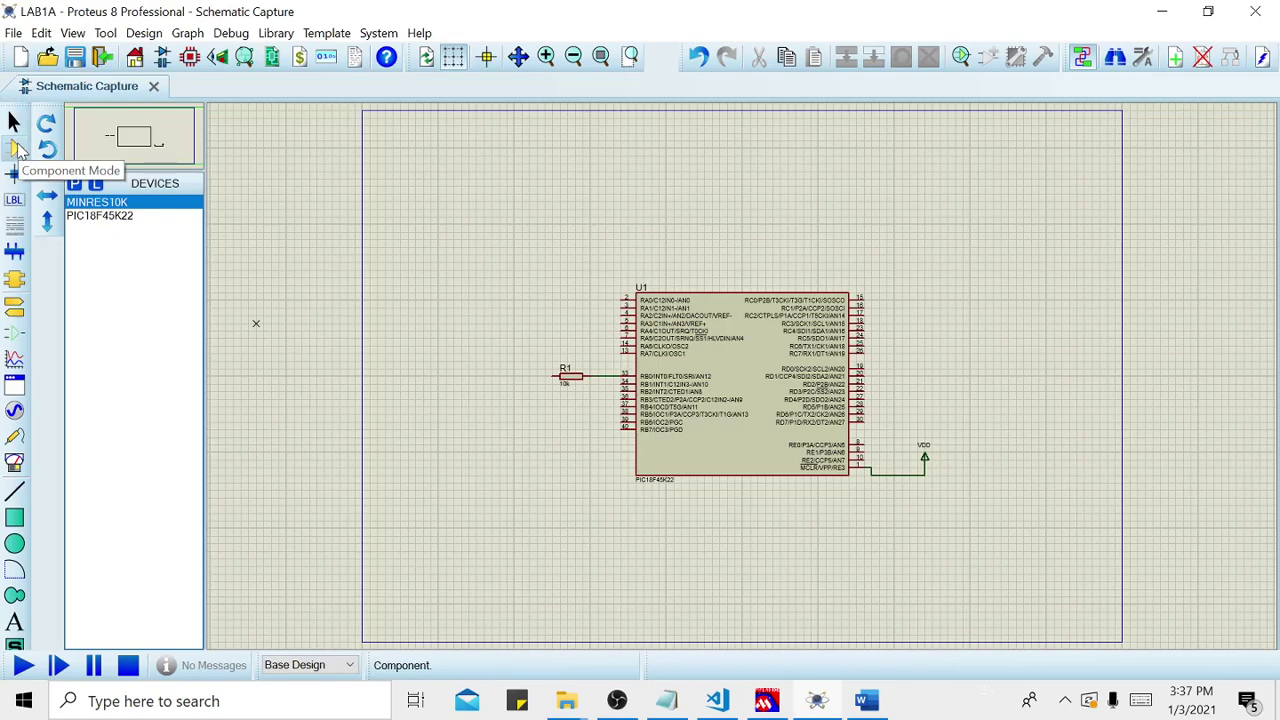
# - Search the device library for LED, compare the generic and animated models, and add LED-GREEN to the device list
pyautogui.doubleClick(84, 198)
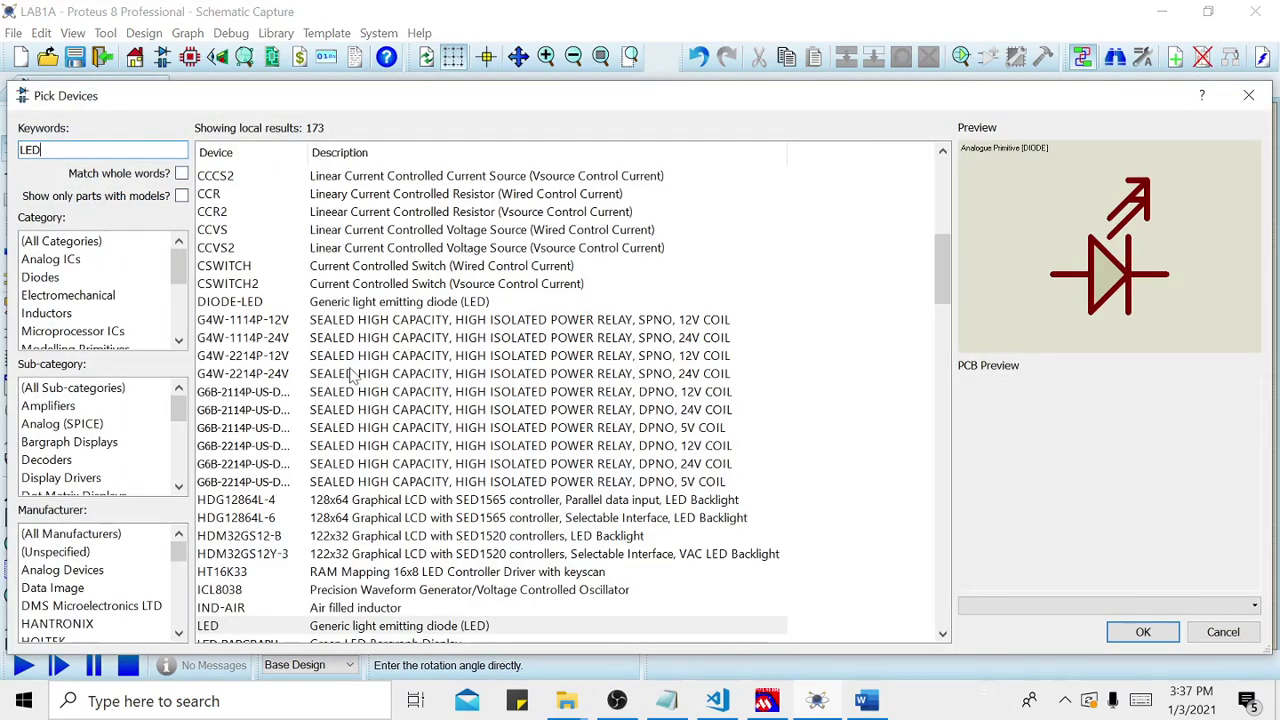
pyautogui.scroll(-3, 340, 447)
pyautogui.click(341, 464)
pyautogui.scroll(-2, 368, 478)
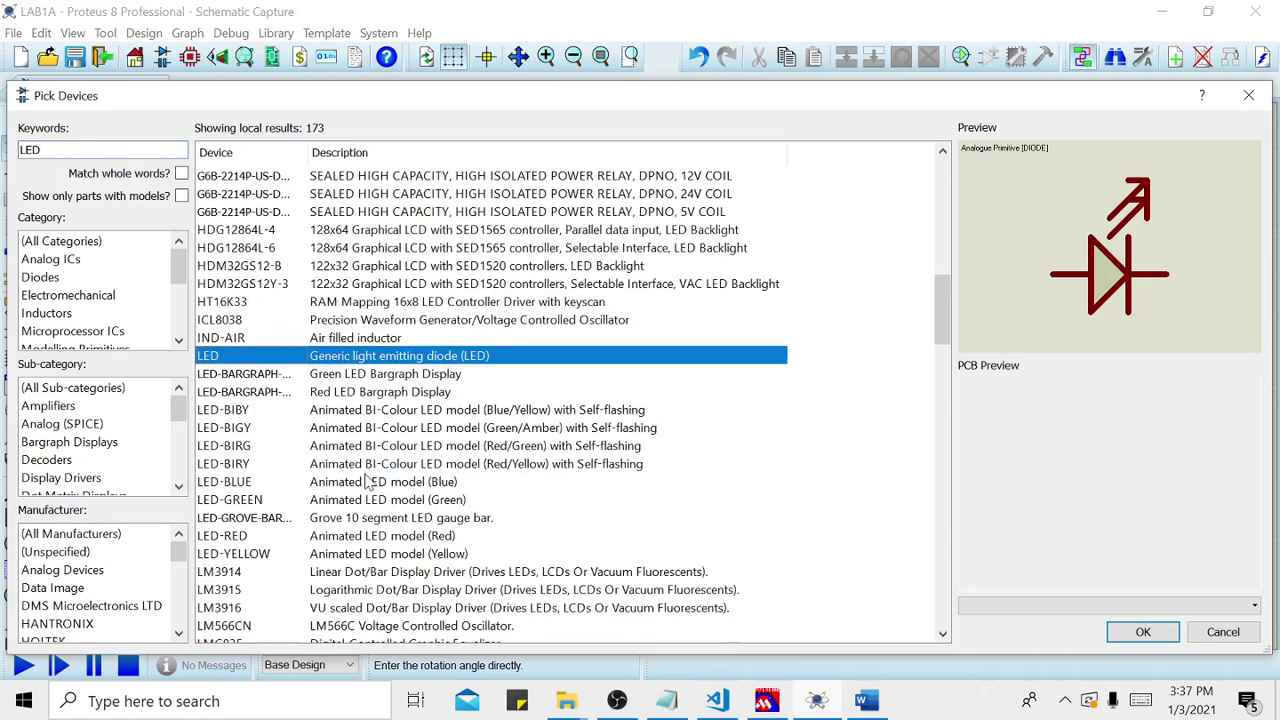
pyautogui.click(388, 484)
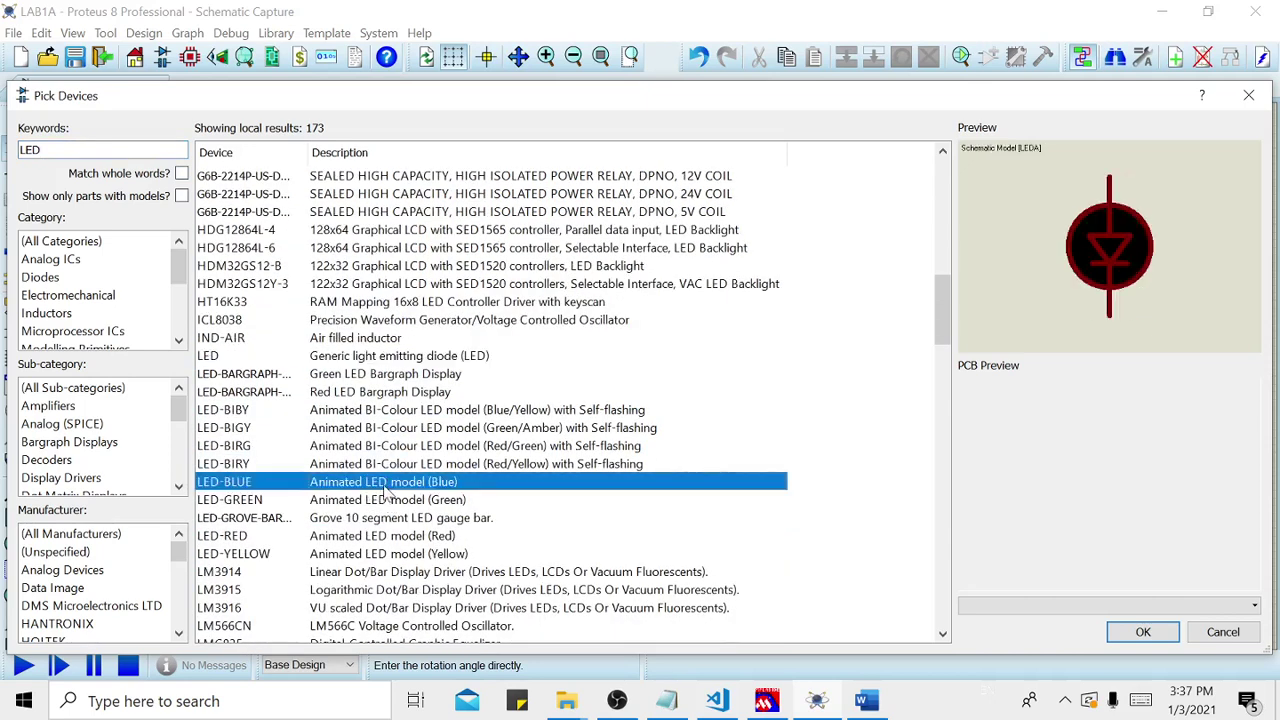
pyautogui.click(366, 501)
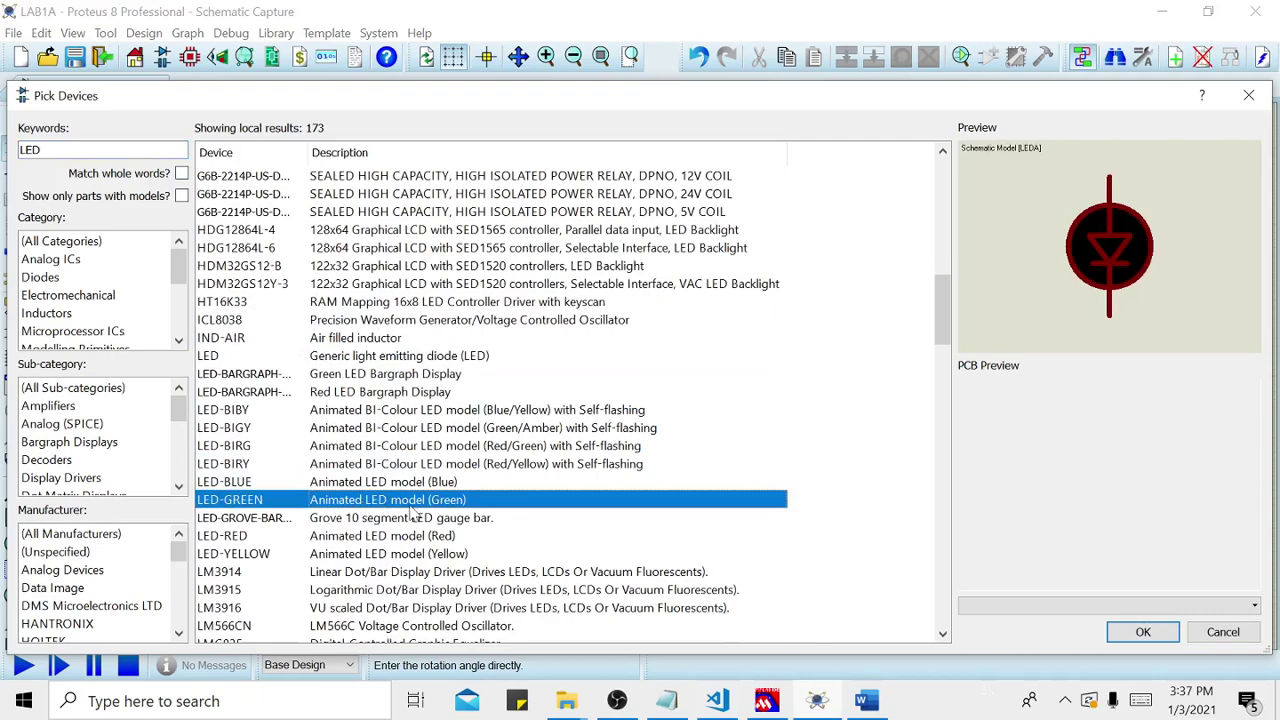
pyautogui.click(416, 357)
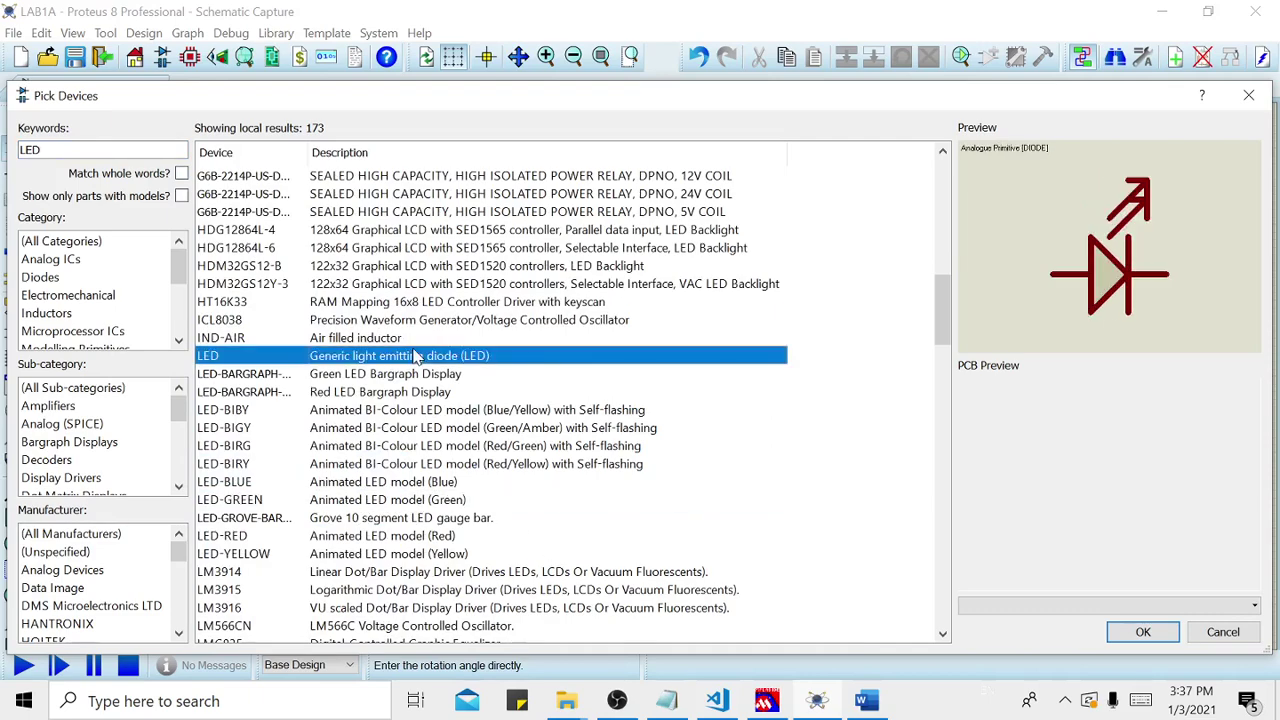
pyautogui.click(390, 502)
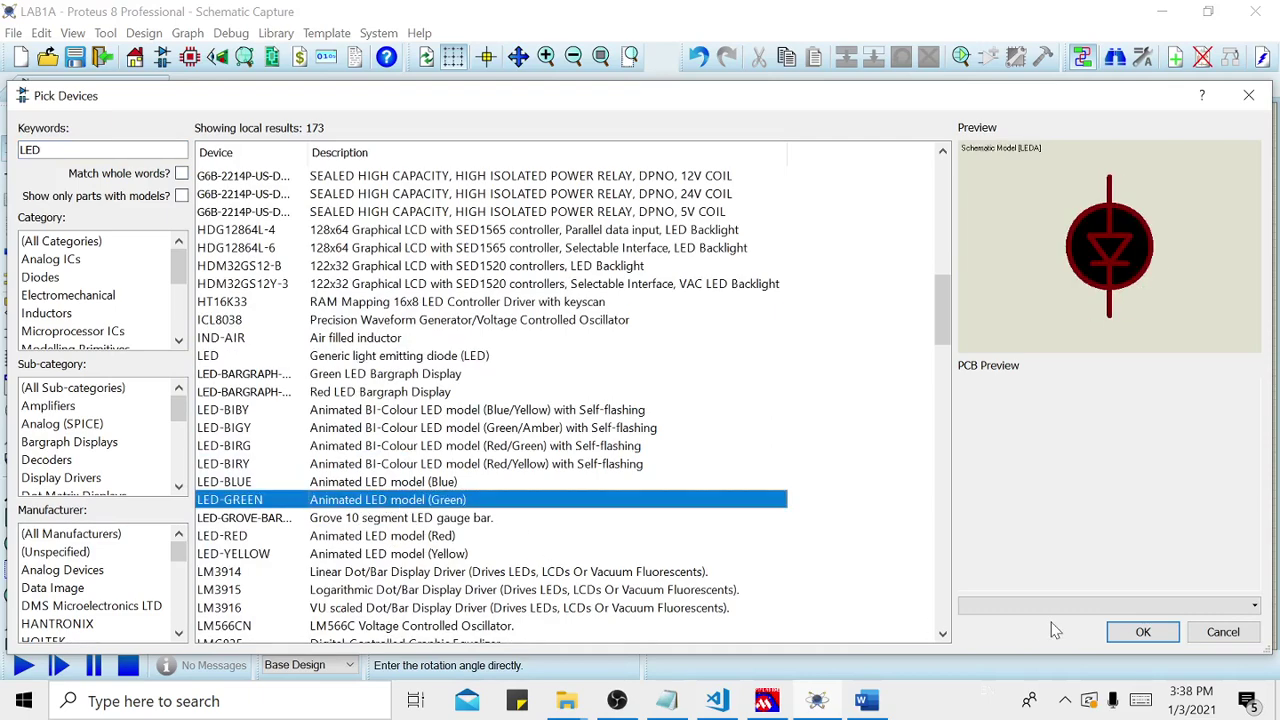
pyautogui.click(1143, 632)
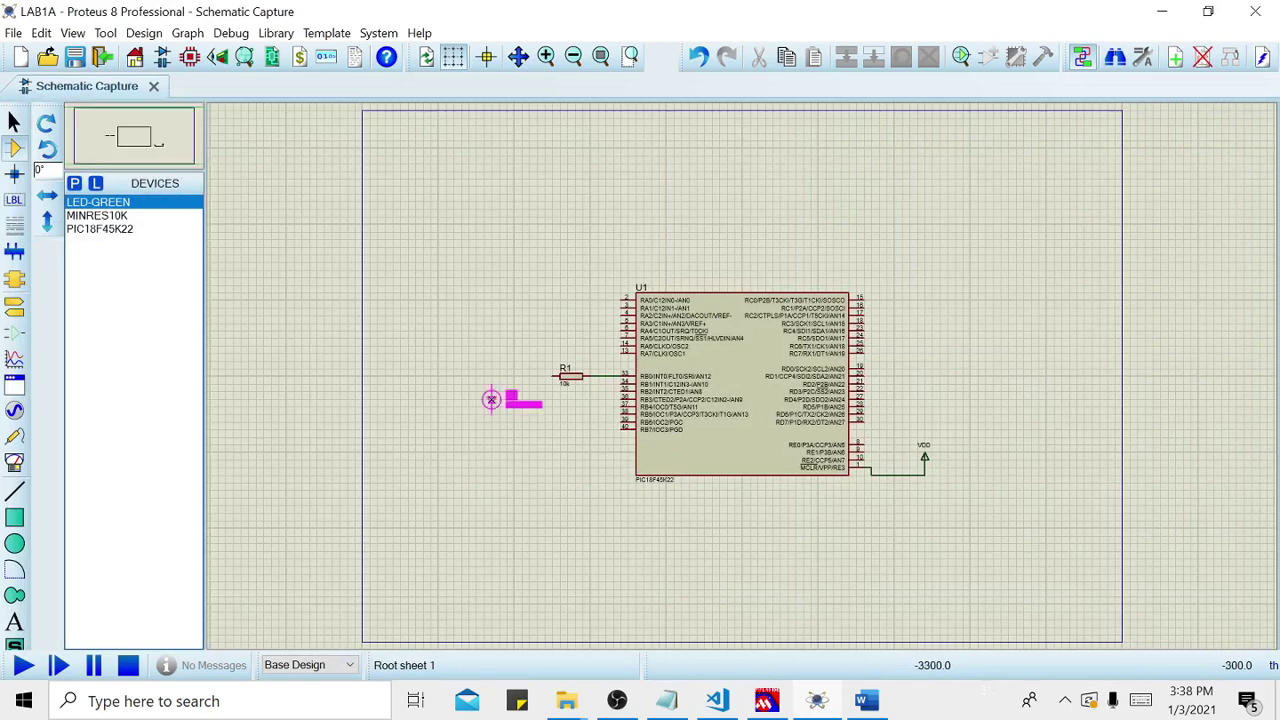
# - Place the green LED beside resistor R1 and wire its upper pin to the resistor's free end
pyautogui.click(491, 399)
pyautogui.click(492, 378)
pyautogui.click(556, 376)
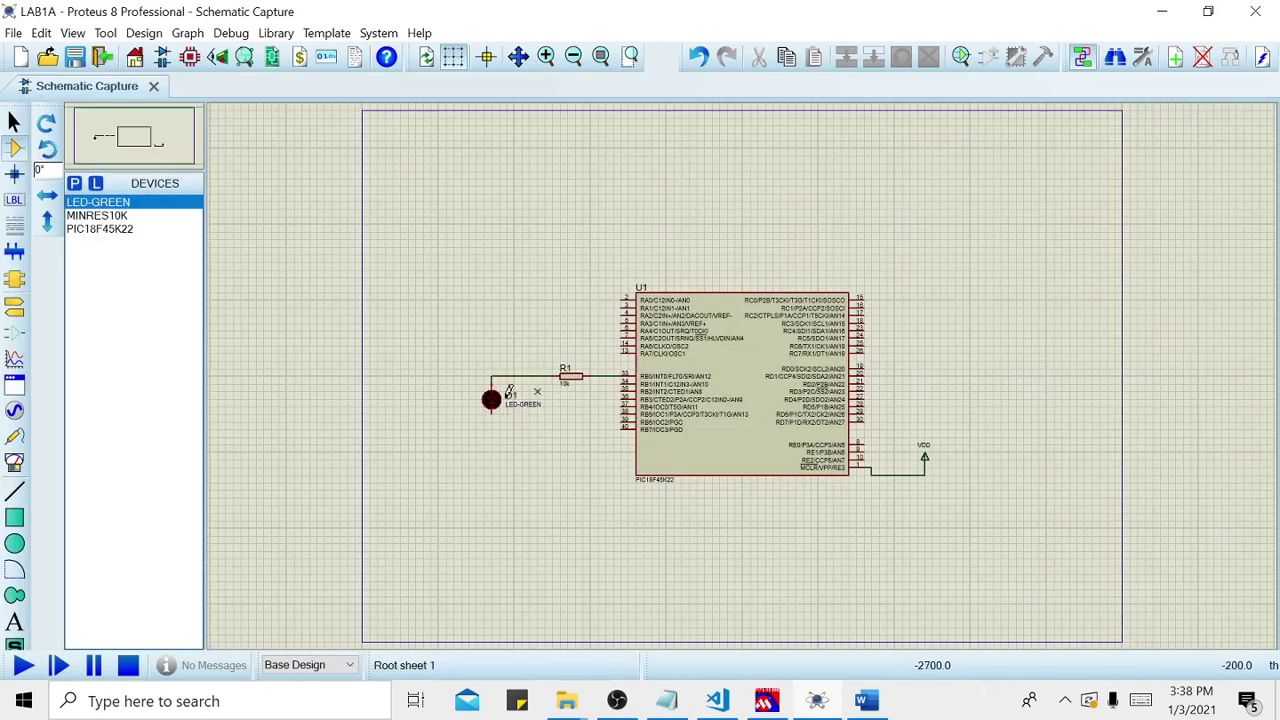
# - Place a GROUND terminal below the green LED and wire it to the LED's lower pin
pyautogui.click(14, 306)
pyautogui.click(90, 269)
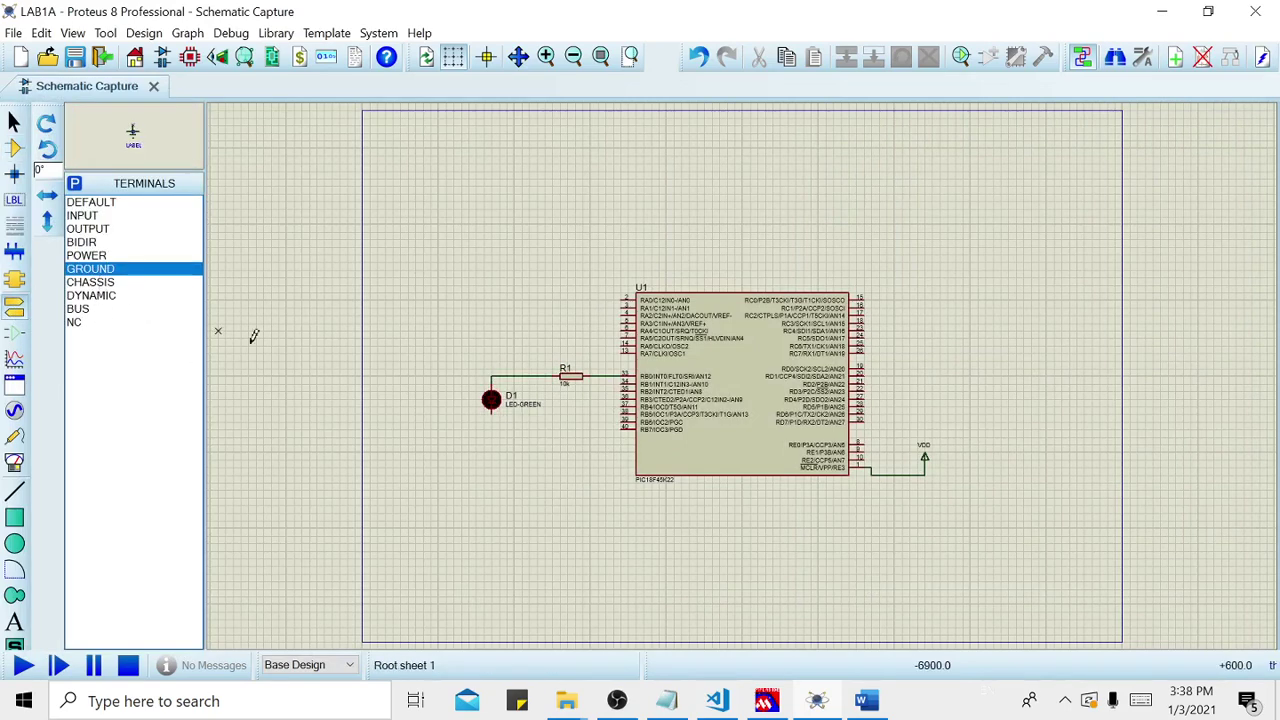
pyautogui.click(492, 442)
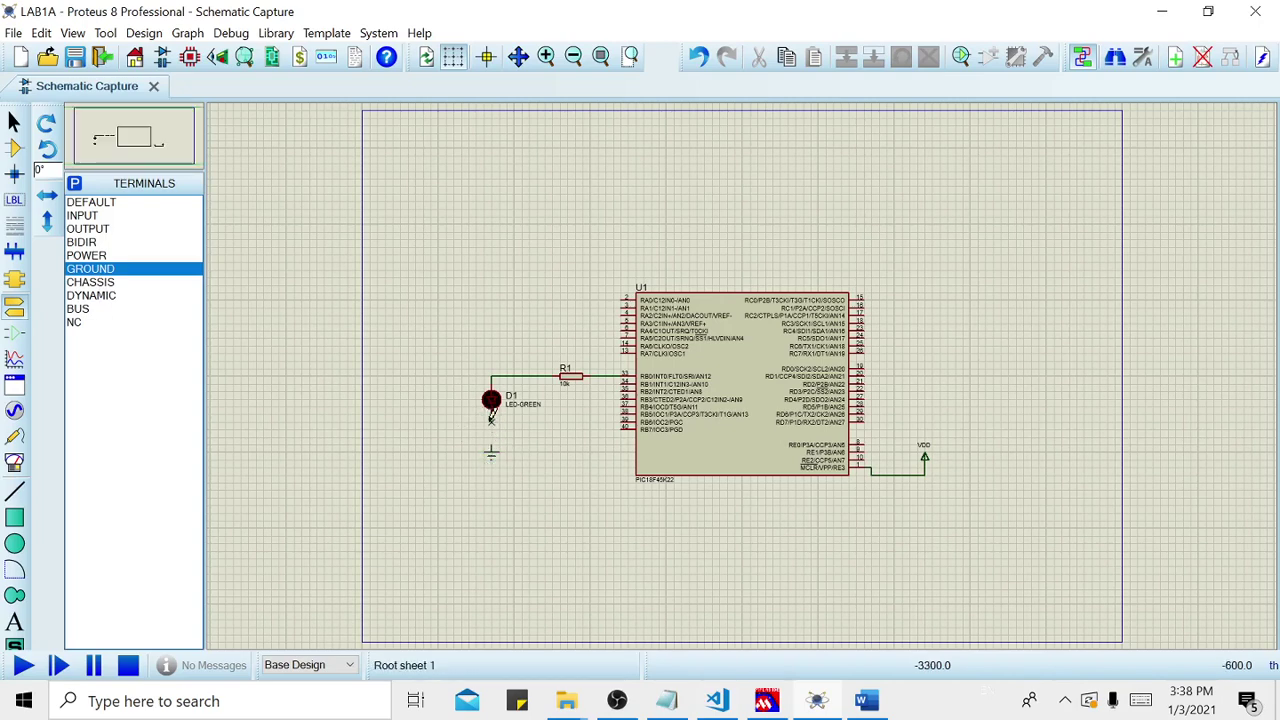
pyautogui.click(491, 418)
pyautogui.click(491, 447)
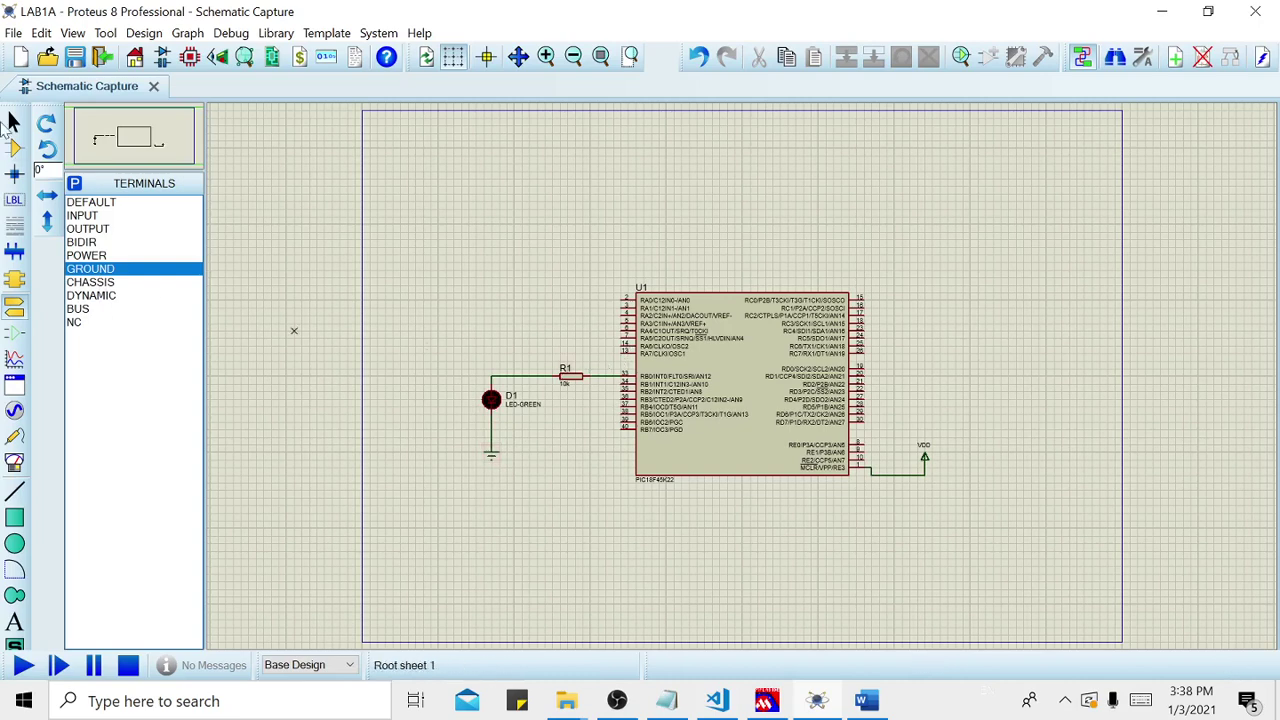
# - Delete the wire between resistor R1 and the RB0 pin and wire the resistor to the RB1 pin instead
pyautogui.click(12, 121)
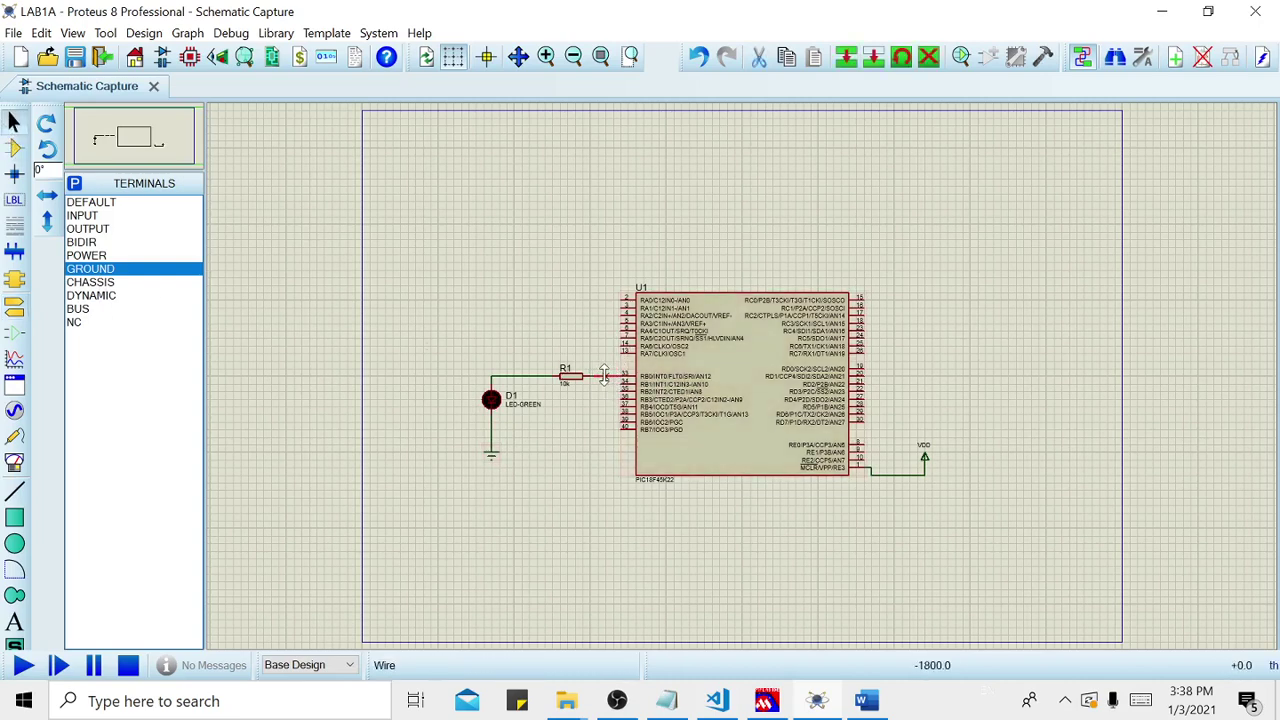
pyautogui.press('Delete')
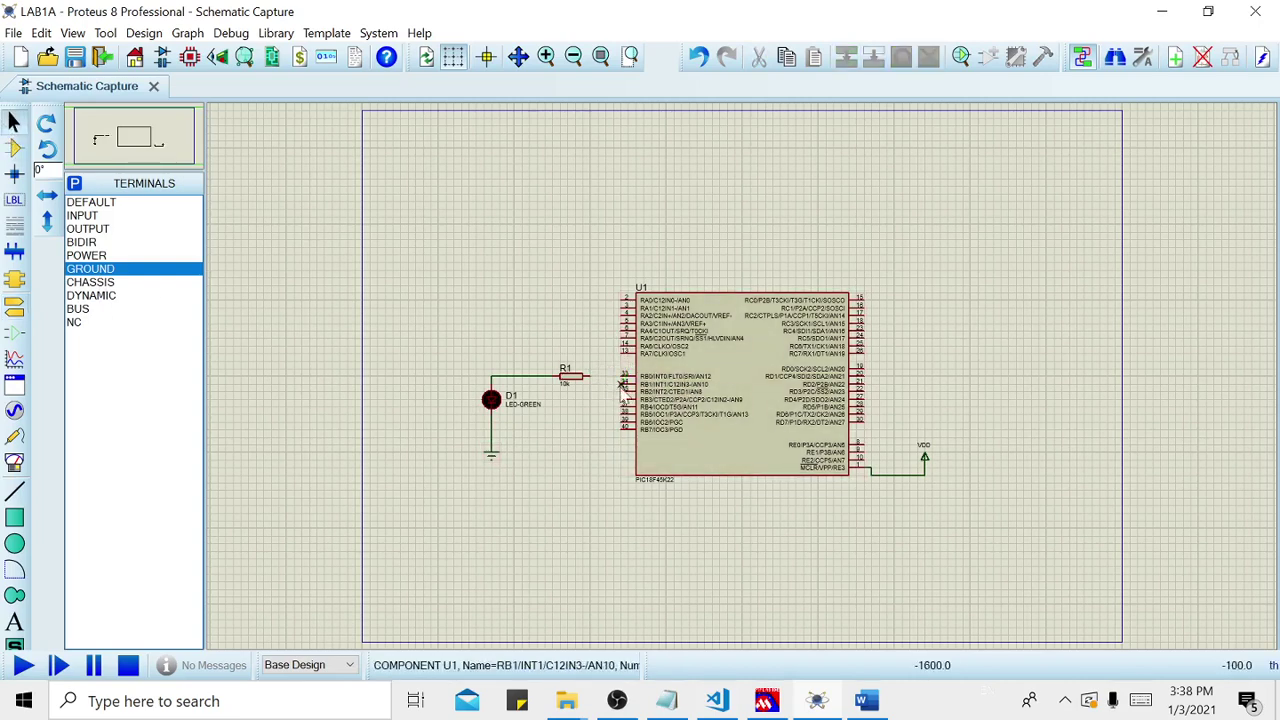
pyautogui.click(597, 371)
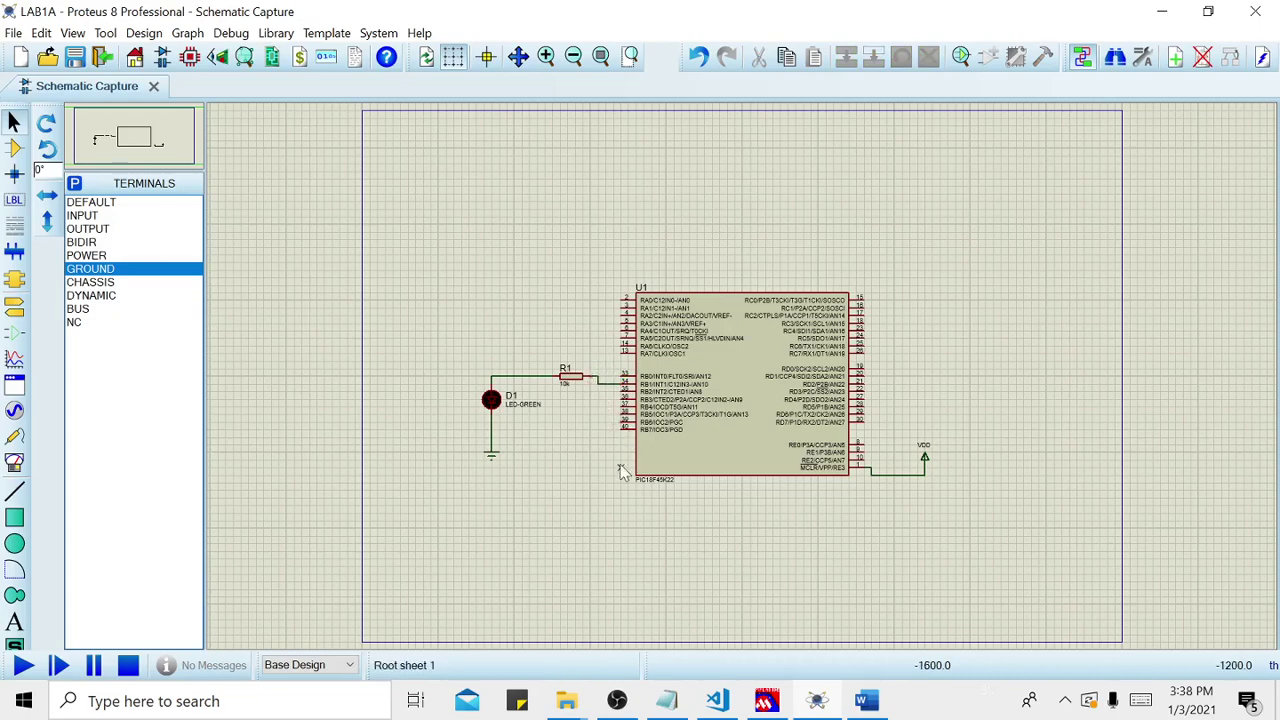
# - Open the PIC18F45K22's component properties and set the processor clock frequency to 64MHz
pyautogui.click(690, 466)
pyautogui.click(690, 466)
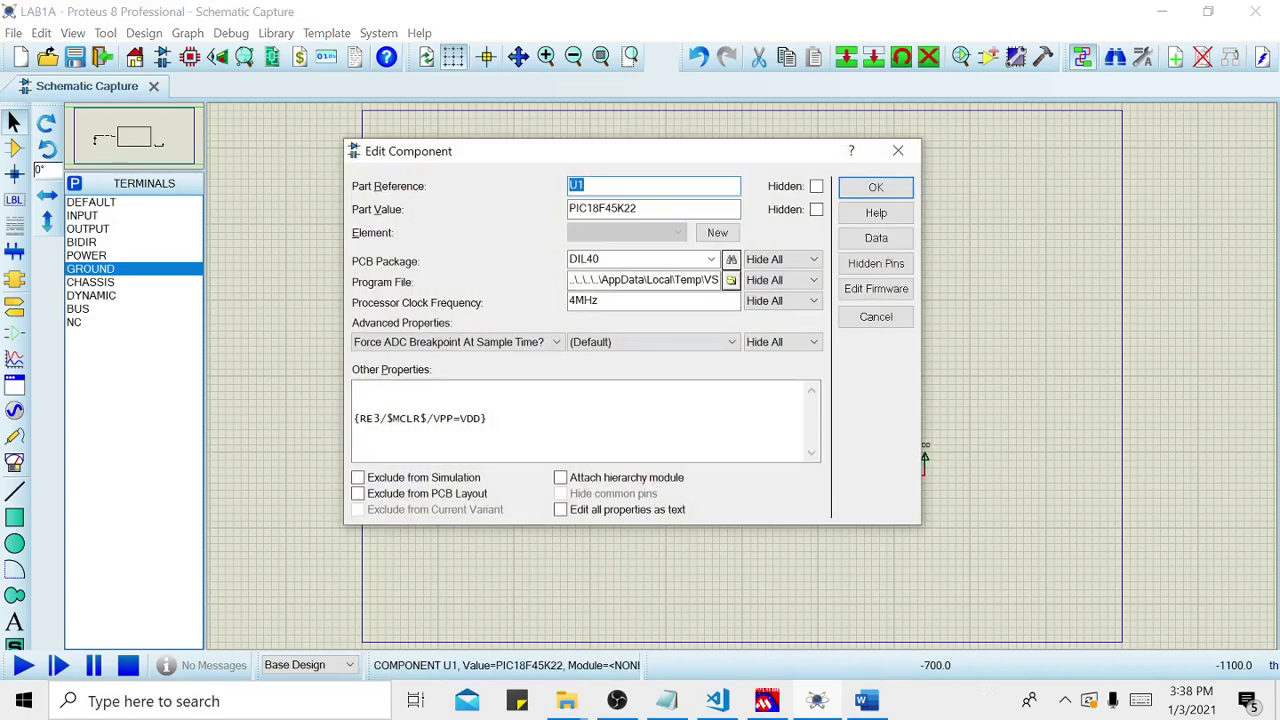
pyautogui.moveTo(570, 300); pyautogui.dragTo(576, 300)
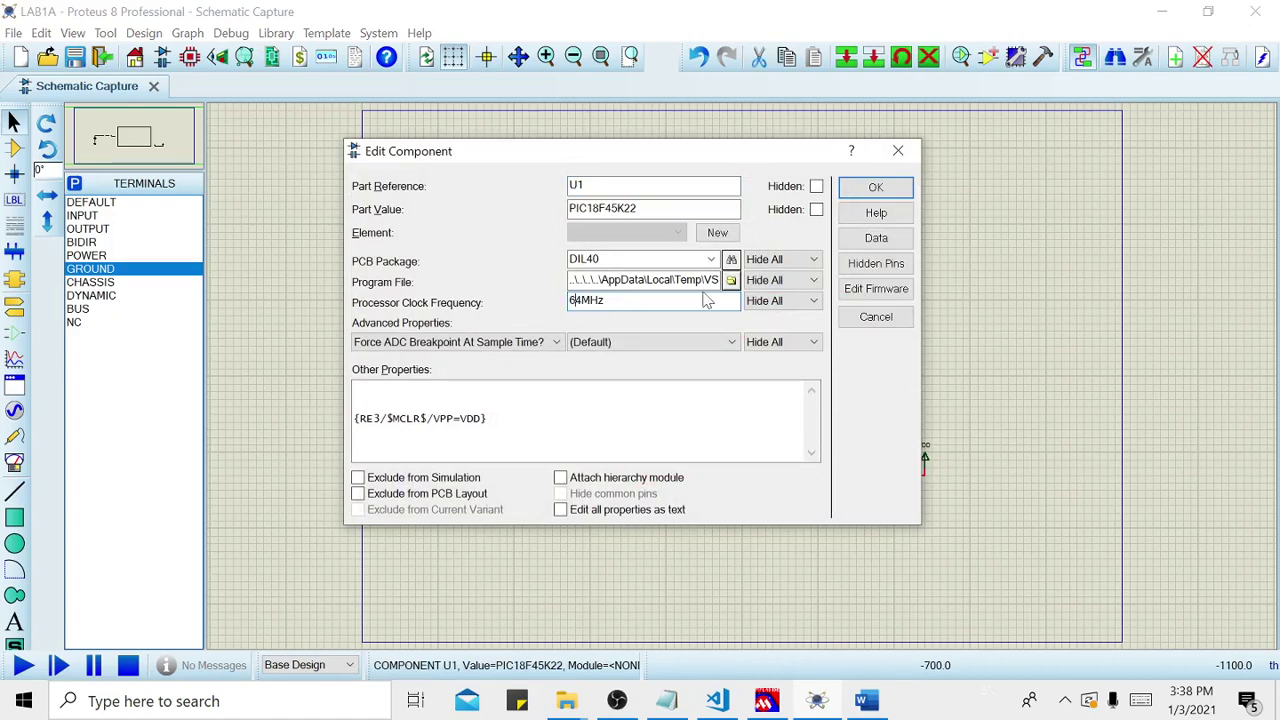
# - Assign LAB1A.hex from the Desktop folder LAB 1\LAB 1 PART A\PROGRAMME as the microcontroller's program file
pyautogui.click(731, 280)
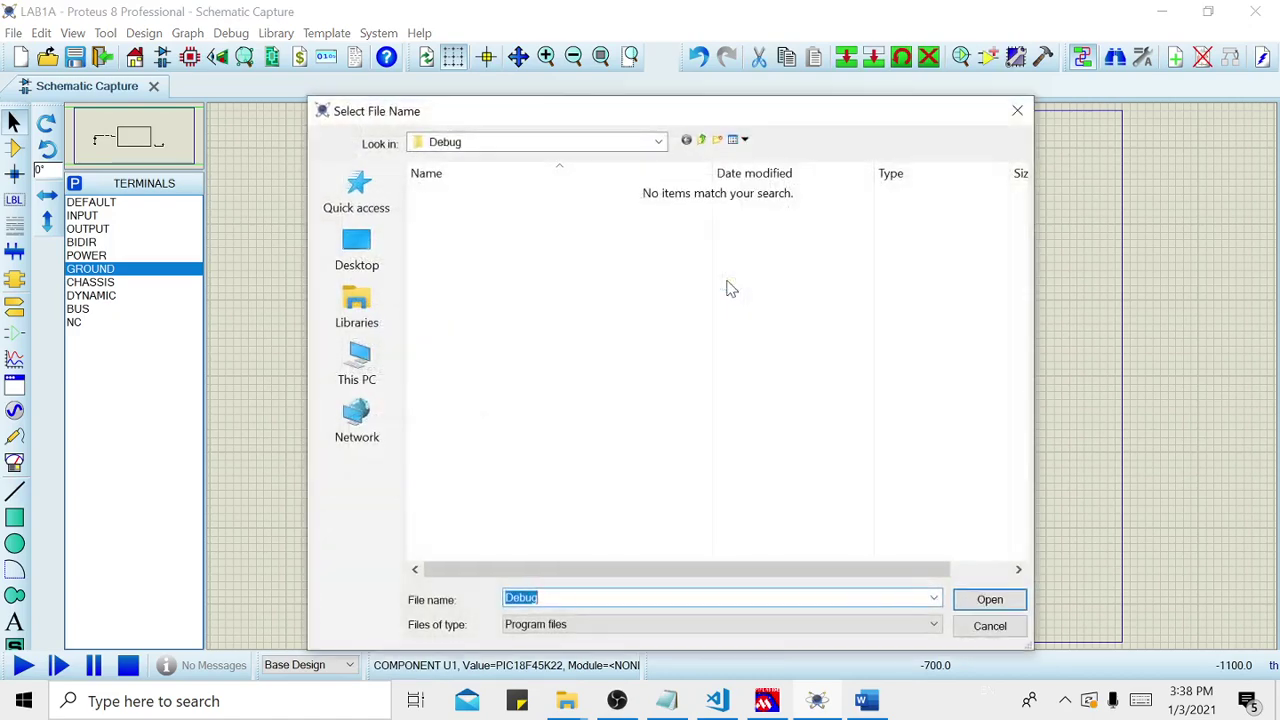
pyautogui.click(357, 248)
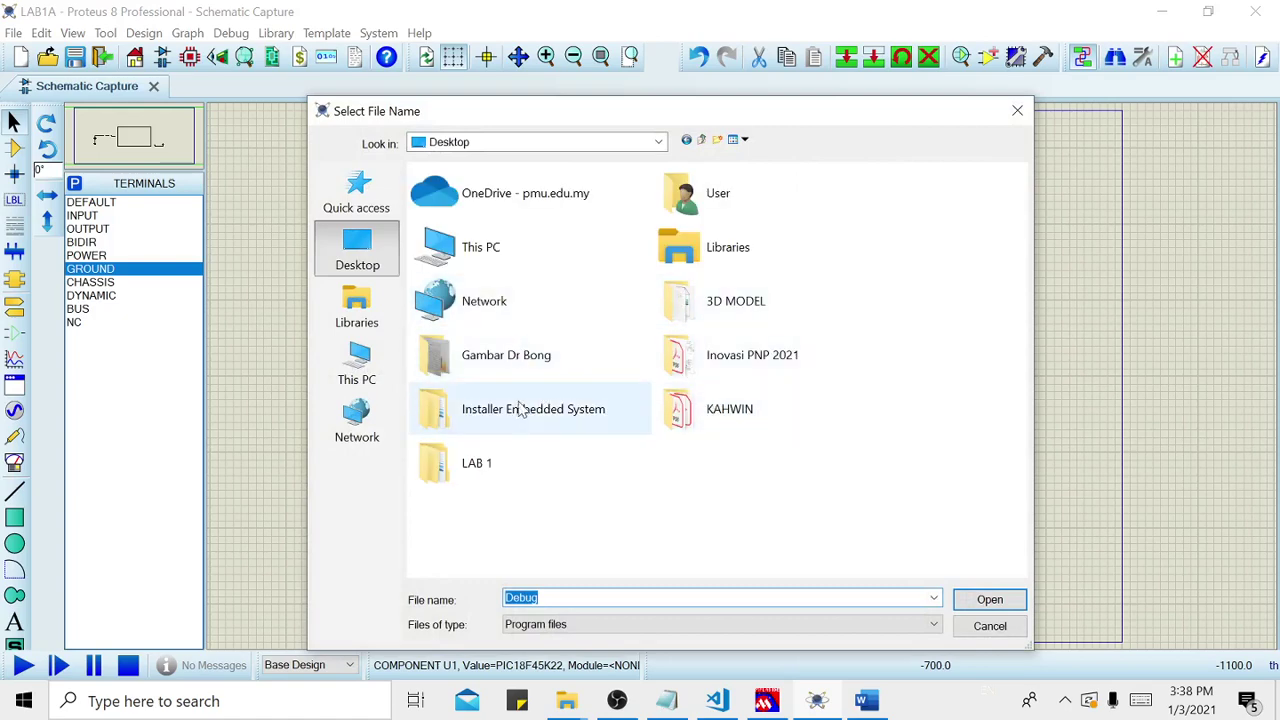
pyautogui.click(485, 470)
pyautogui.doubleClick(485, 470)
pyautogui.click(527, 198)
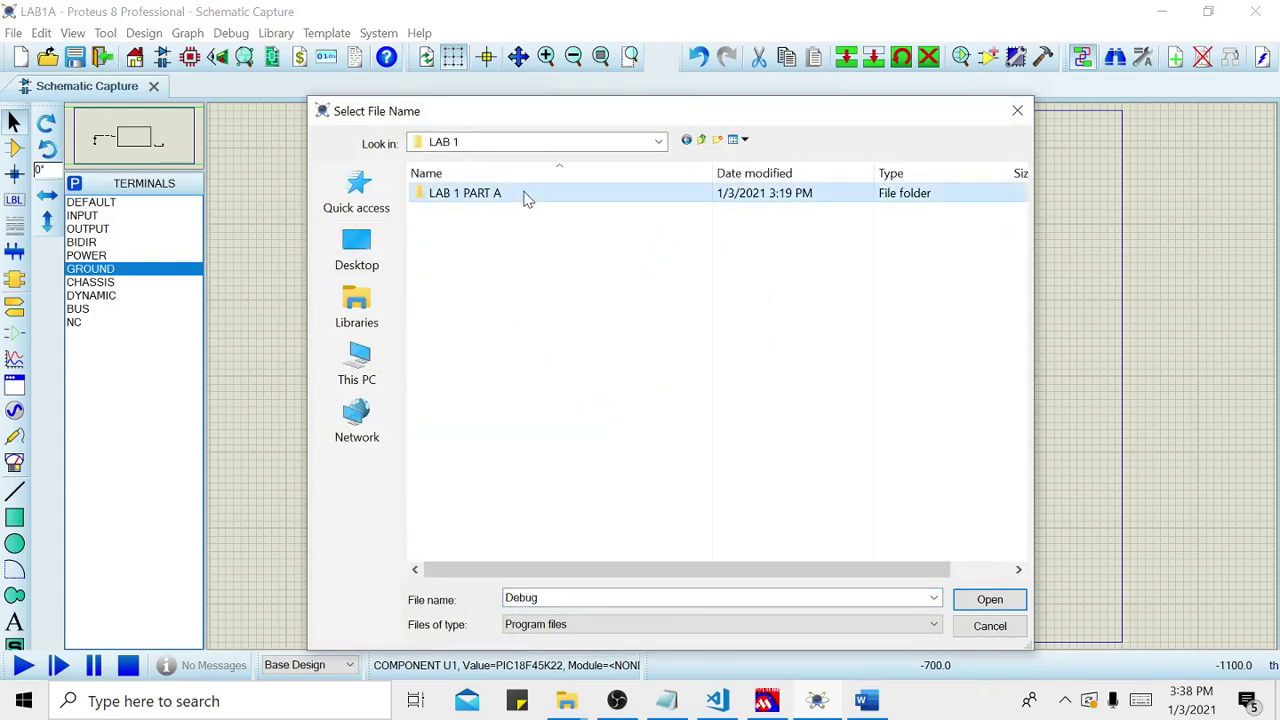
pyautogui.doubleClick(527, 197)
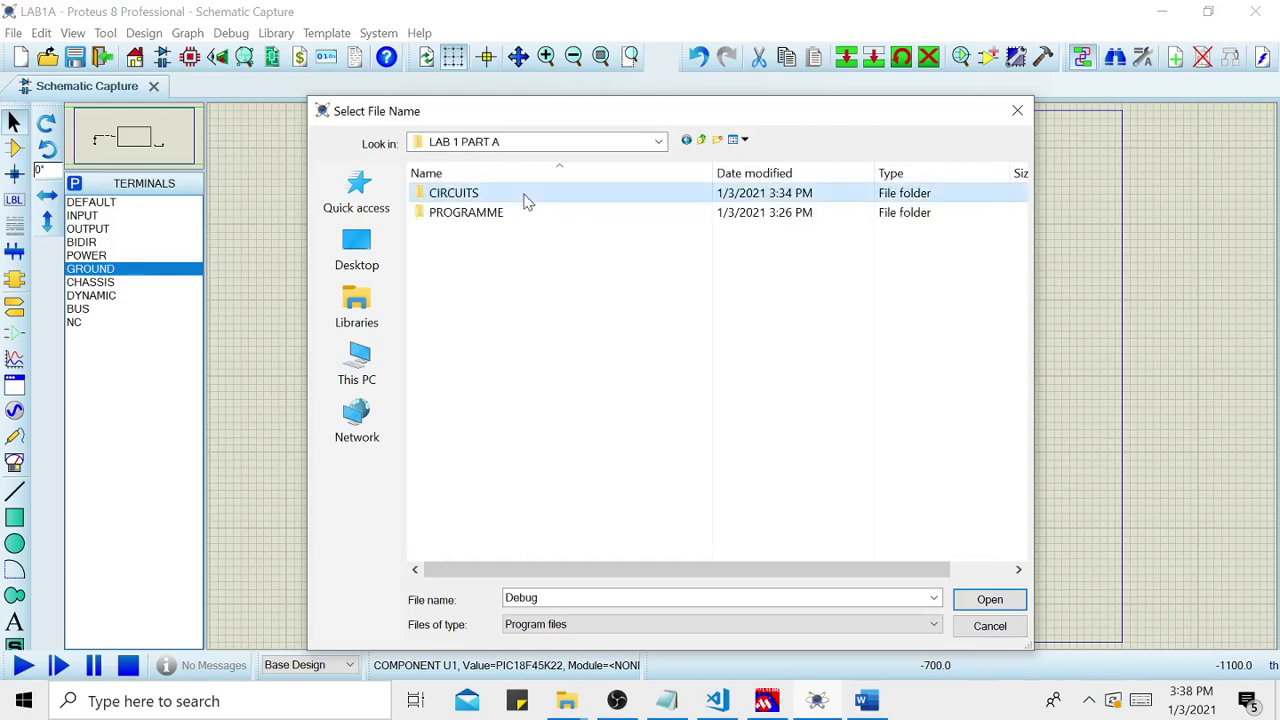
pyautogui.doubleClick(530, 212)
pyautogui.click(531, 213)
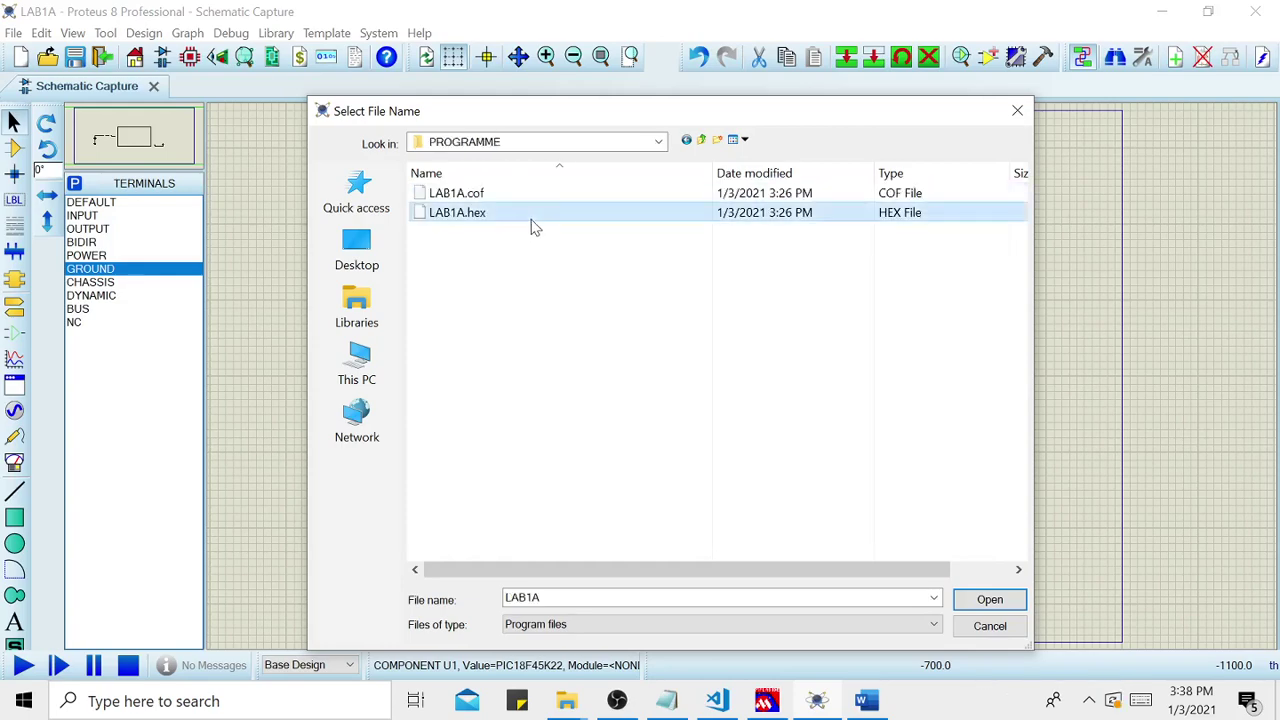
pyautogui.click(1000, 604)
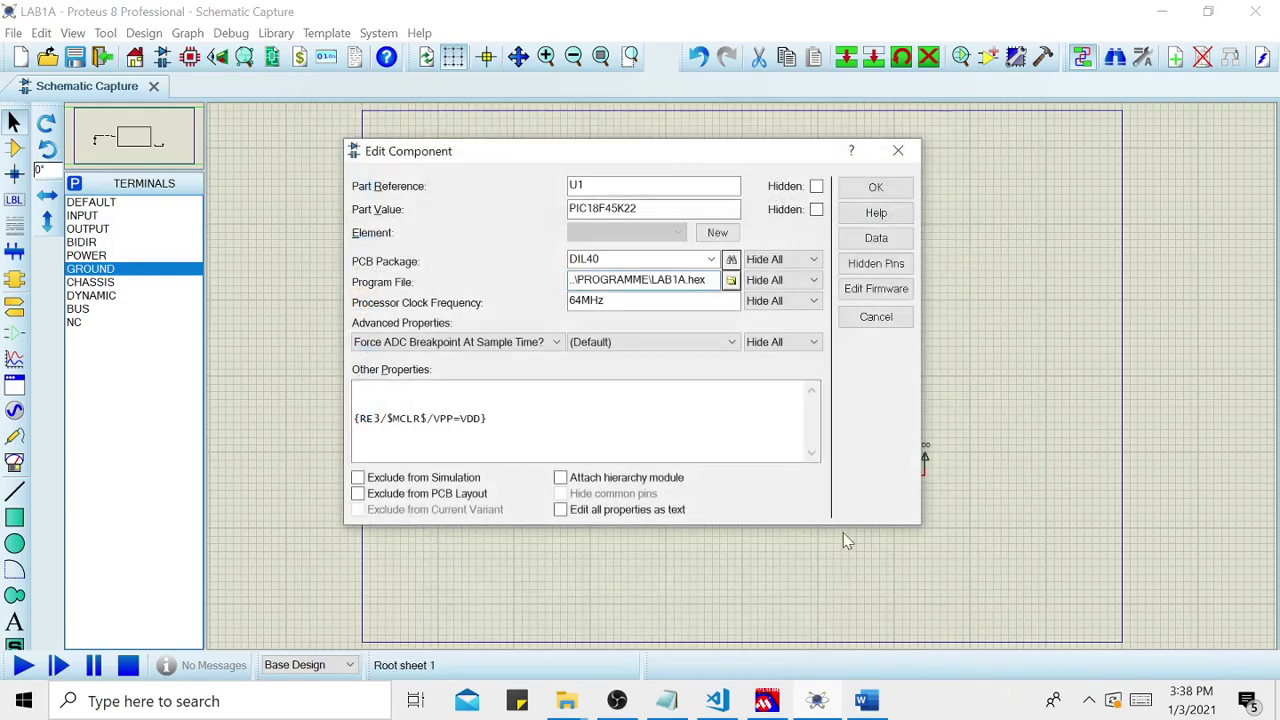